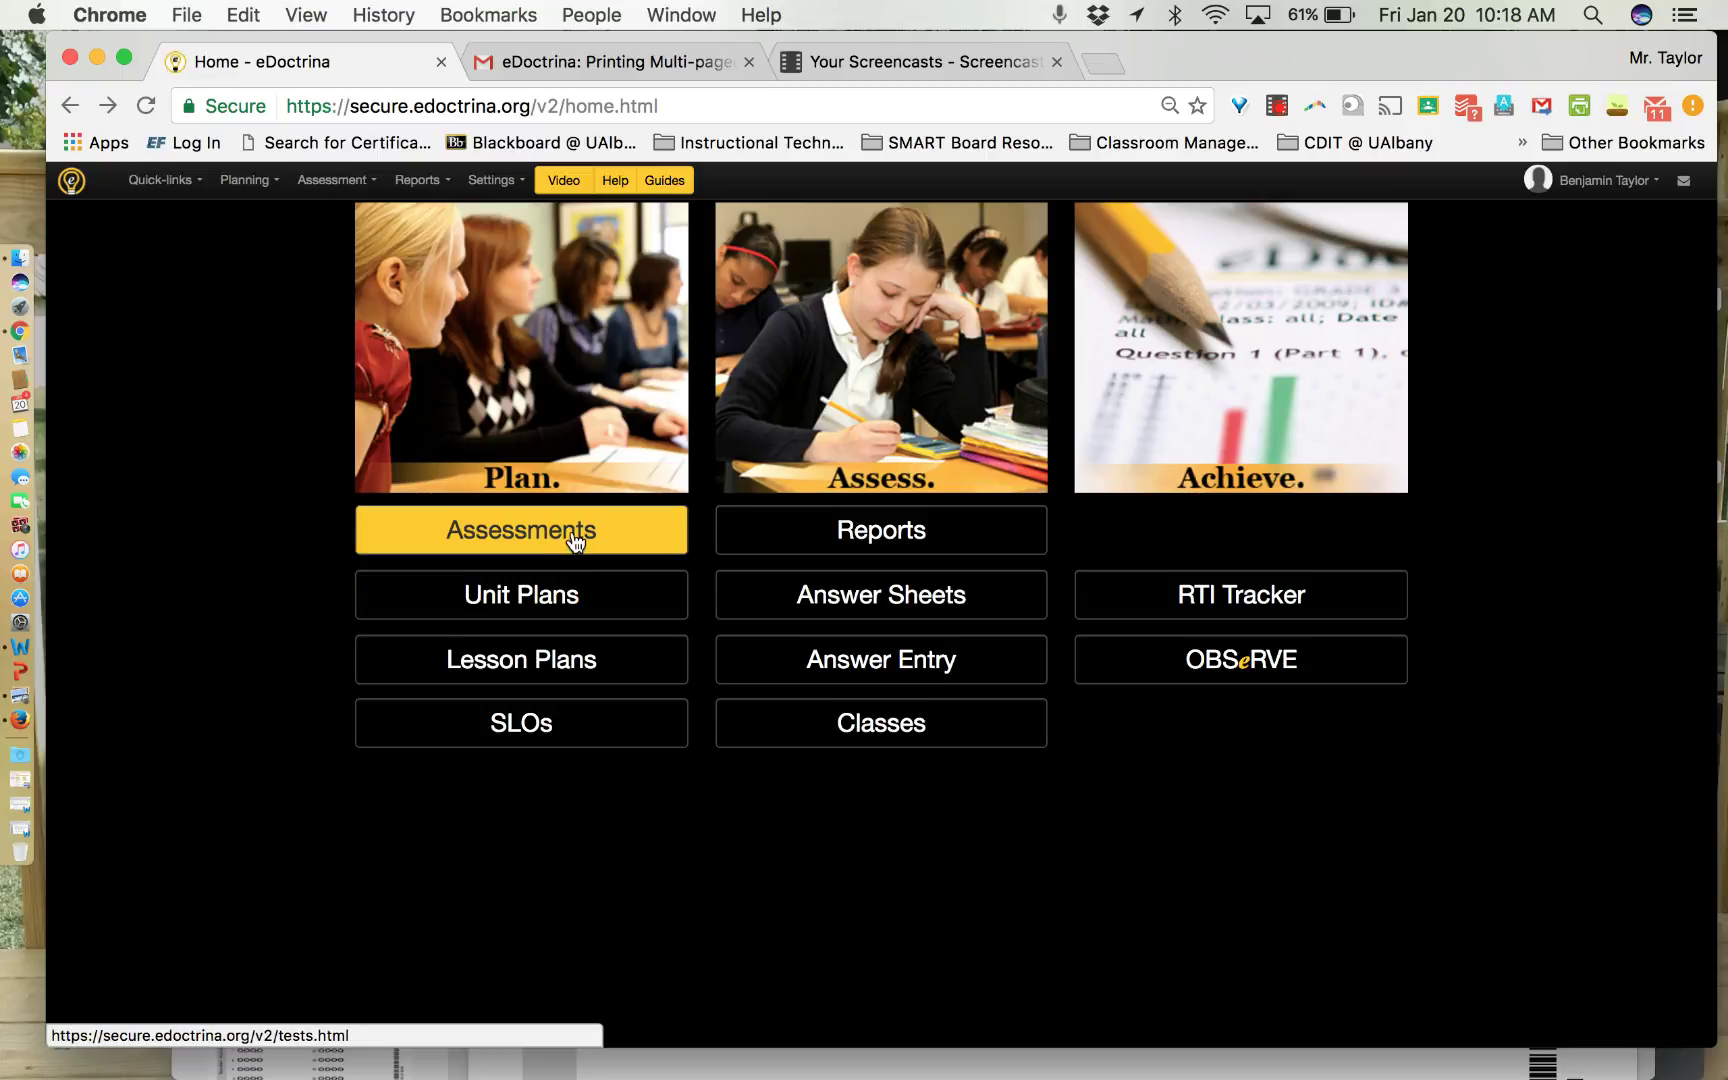
Open the assessments list showing the Fake Spanish Final and Fake Spanish Midterm records.
left_click(538, 550)
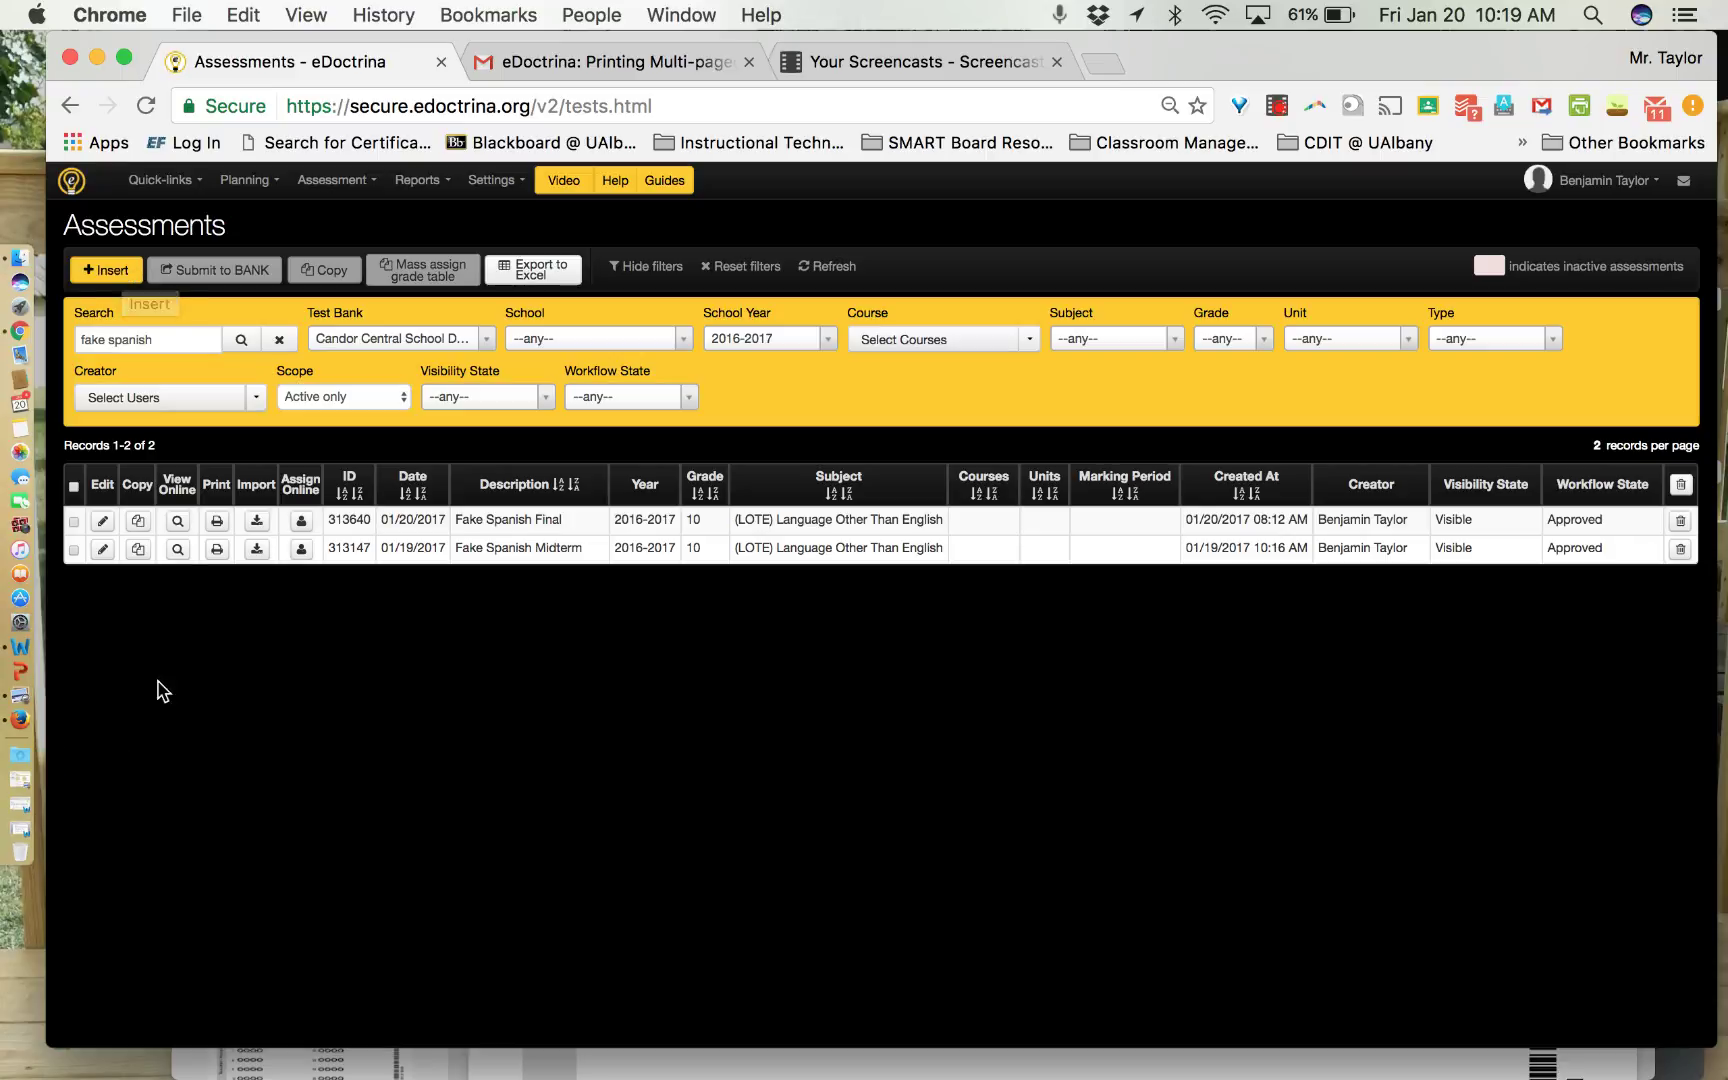
scroll(108, 288, "up", 5)
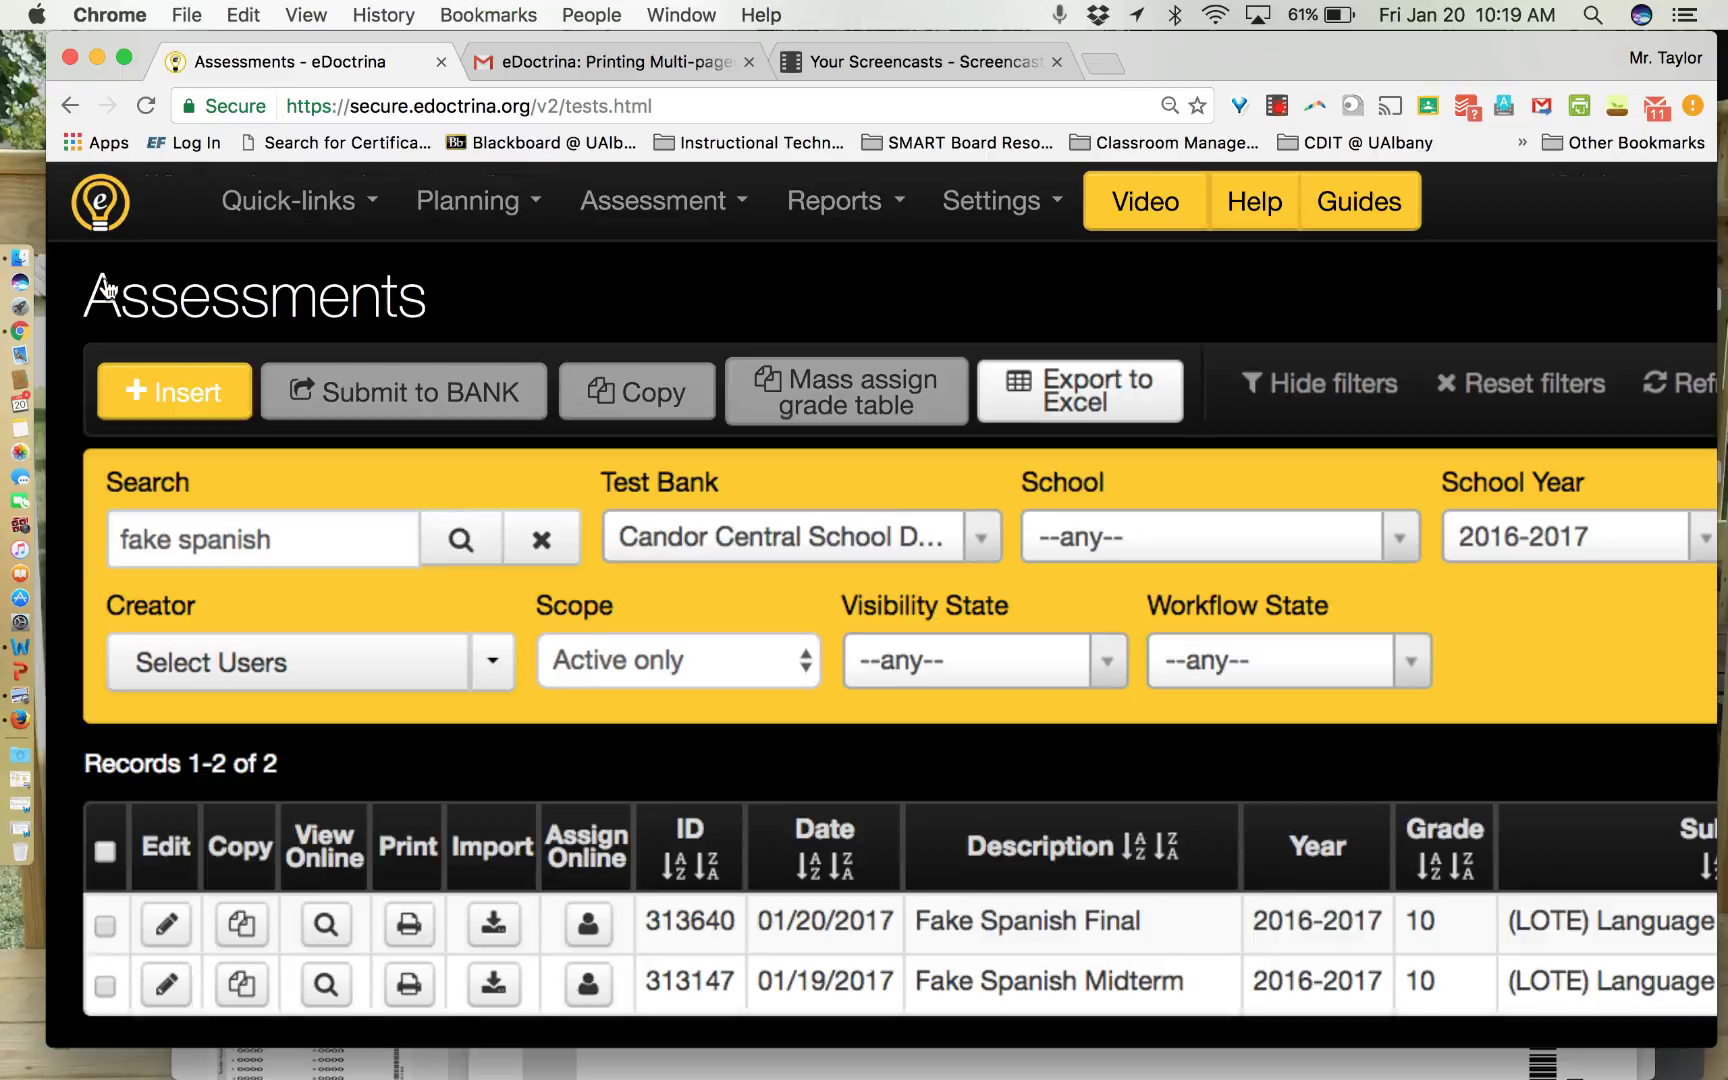
Start a new assessment named 'Mock Spanish Final Exam'.
left_click(183, 398)
scroll(993, 357, "down", 5)
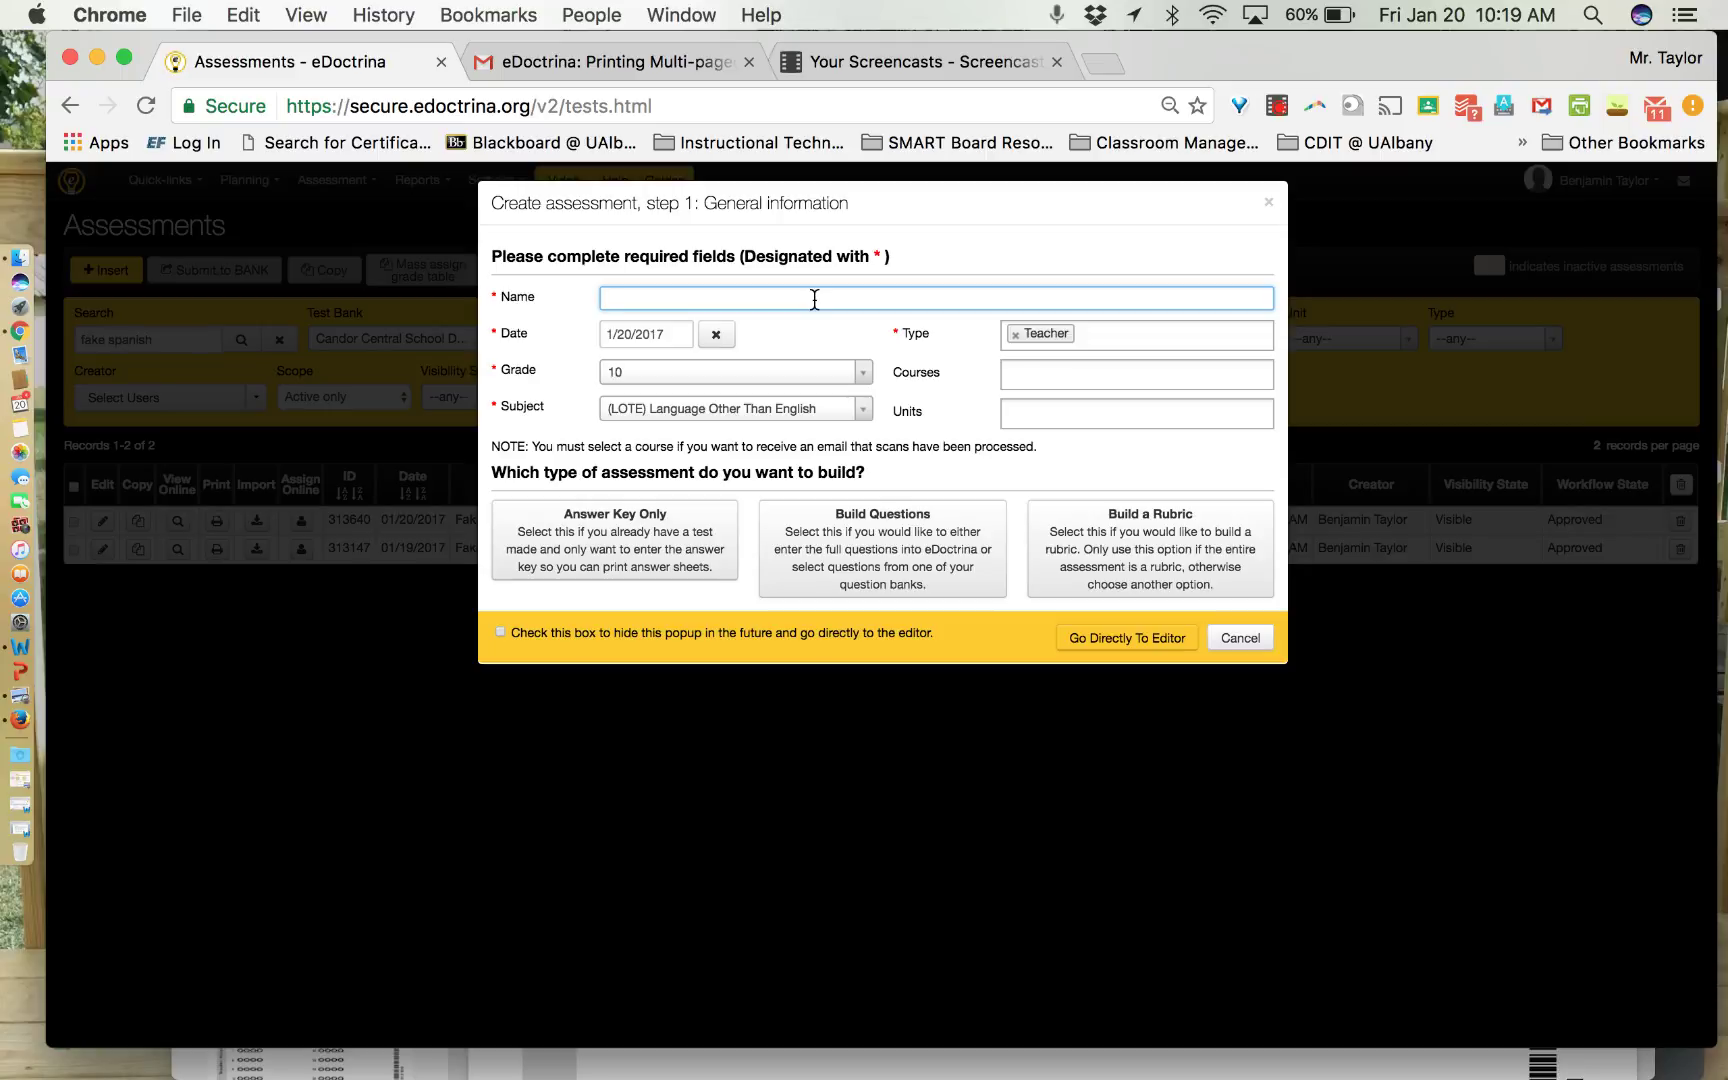
type("Mock Spanish Final Exam")
left_click(847, 337)
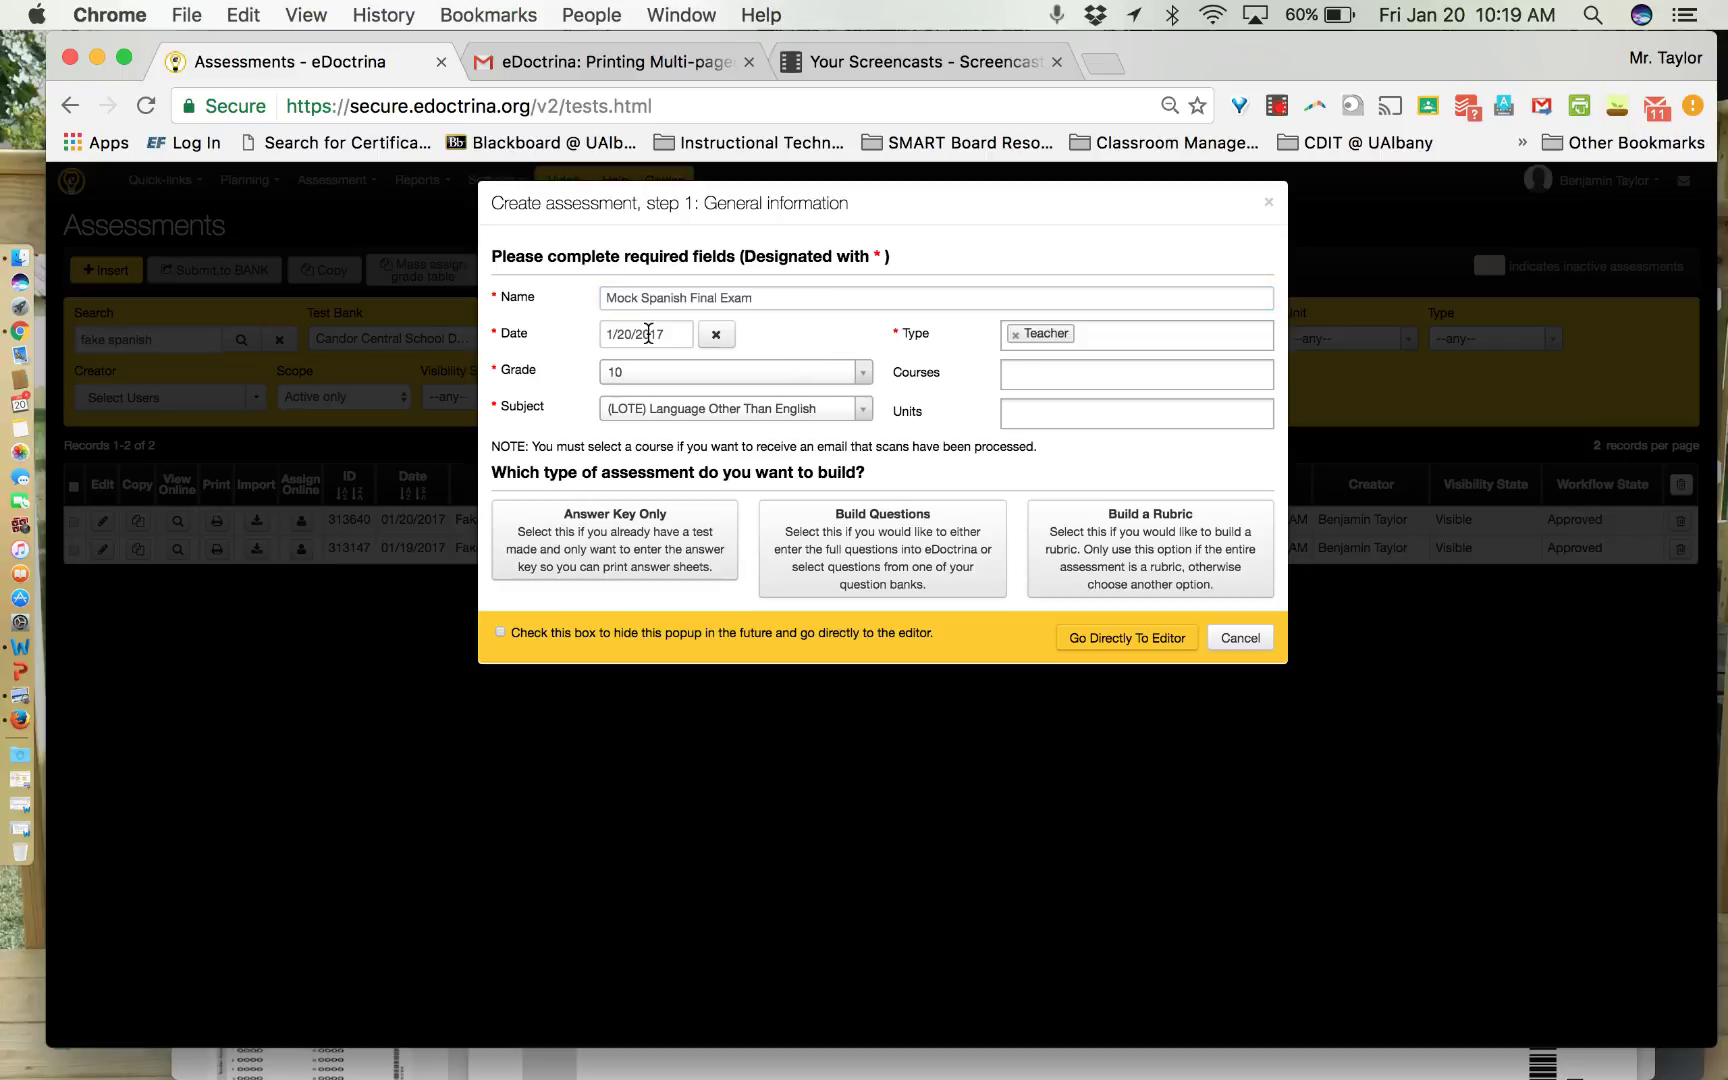
Set the assessment date to January 23, 2017 (01/23/2017).
left_click(613, 336)
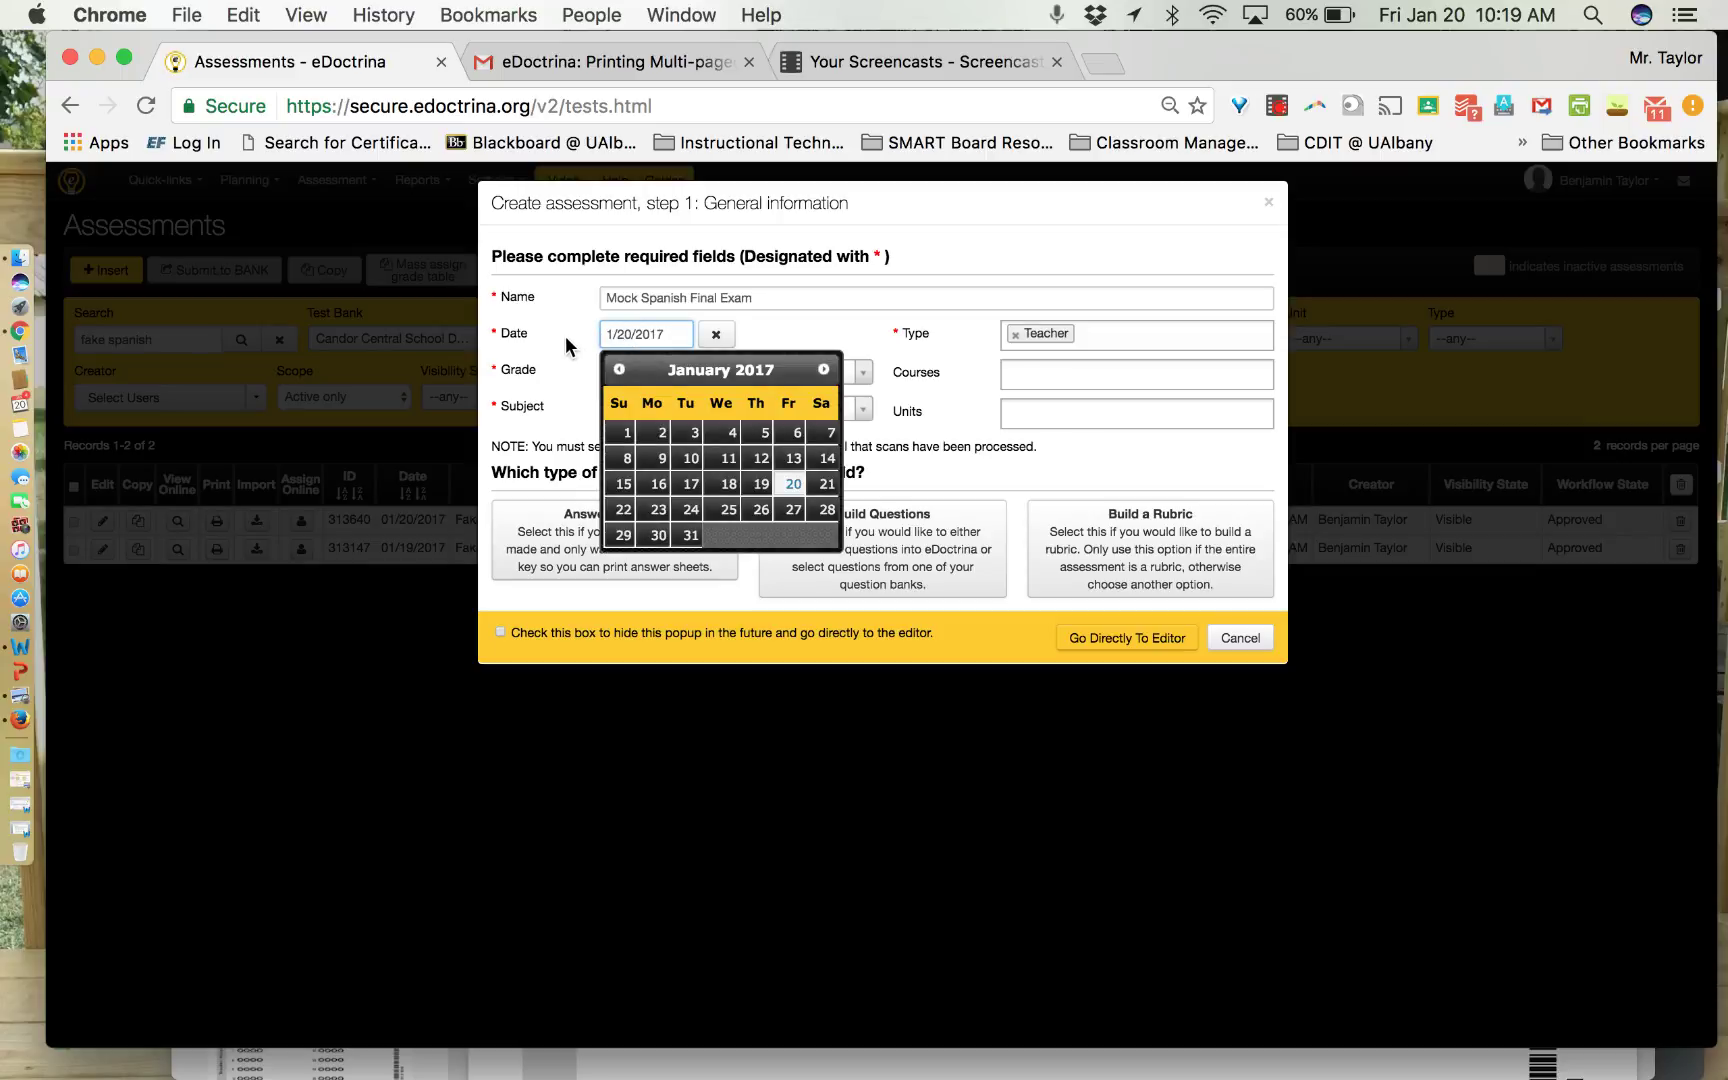
left_click(658, 513)
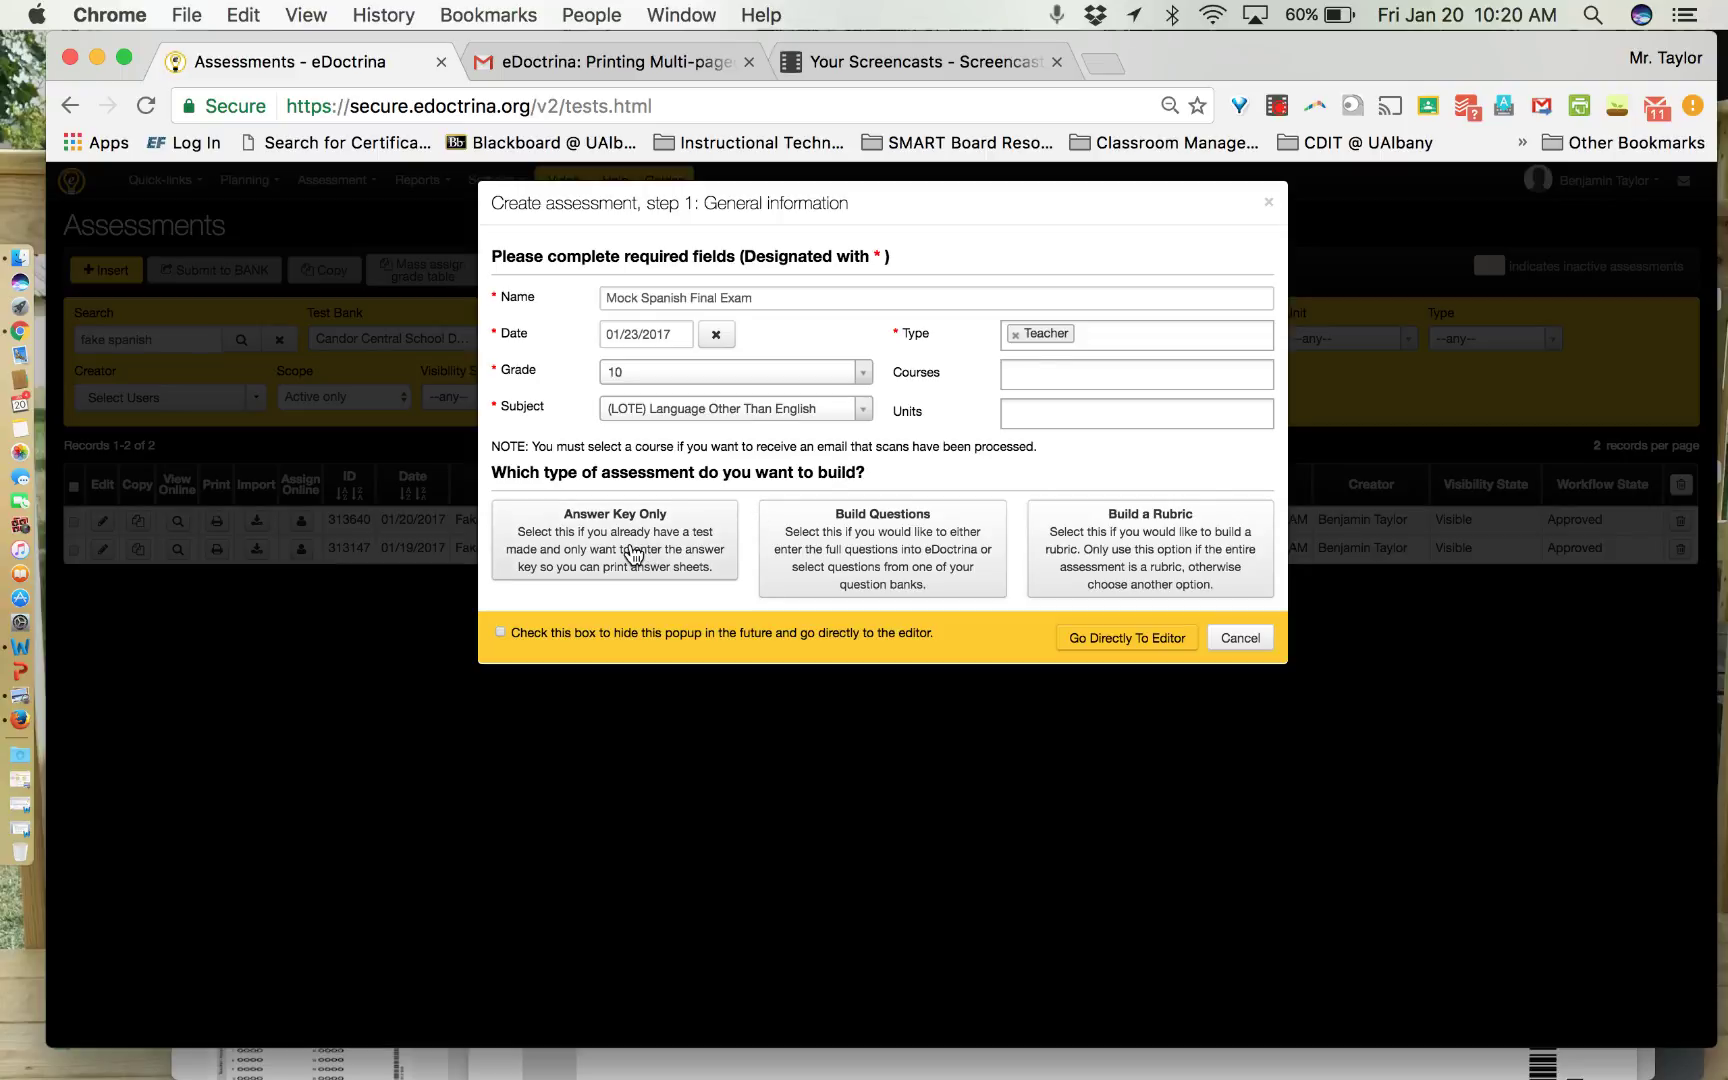
scroll(630, 551, "up", 5)
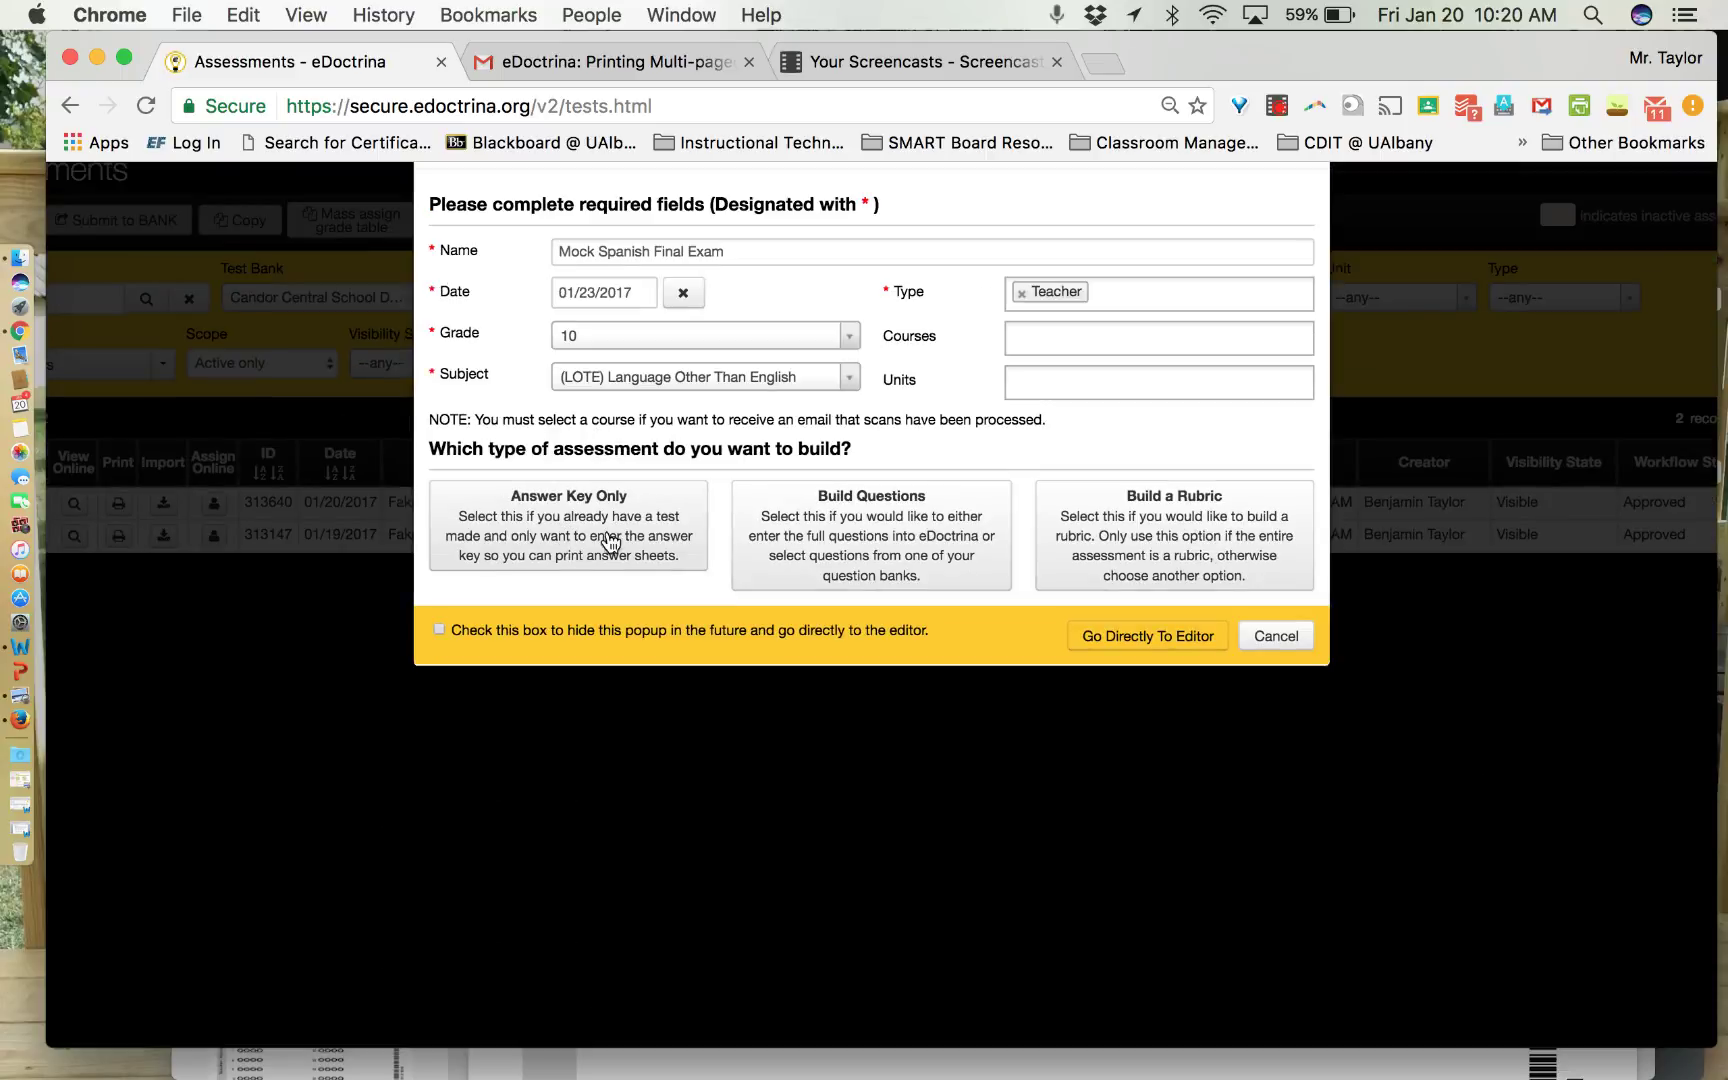
Choose Answer Key Only and set the number of questions to 65.
left_click(565, 530)
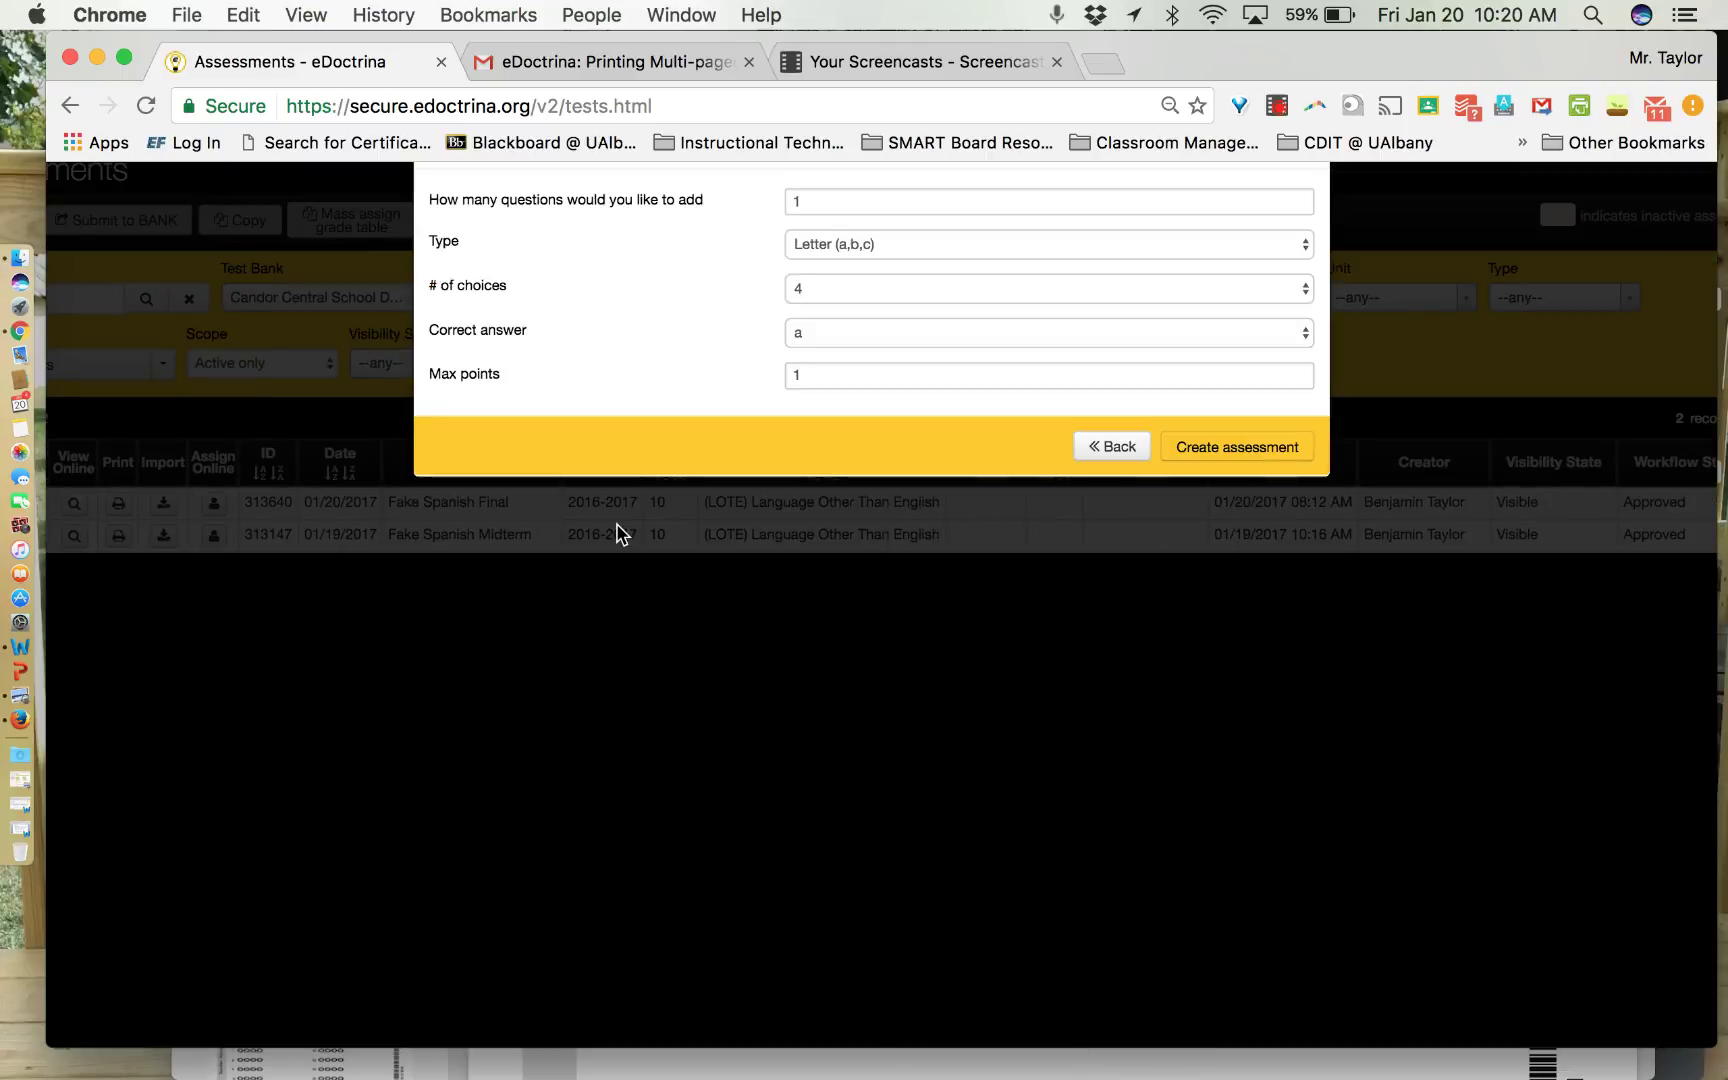
scroll(643, 296, "up", 2)
scroll(700, 340, "down", 2)
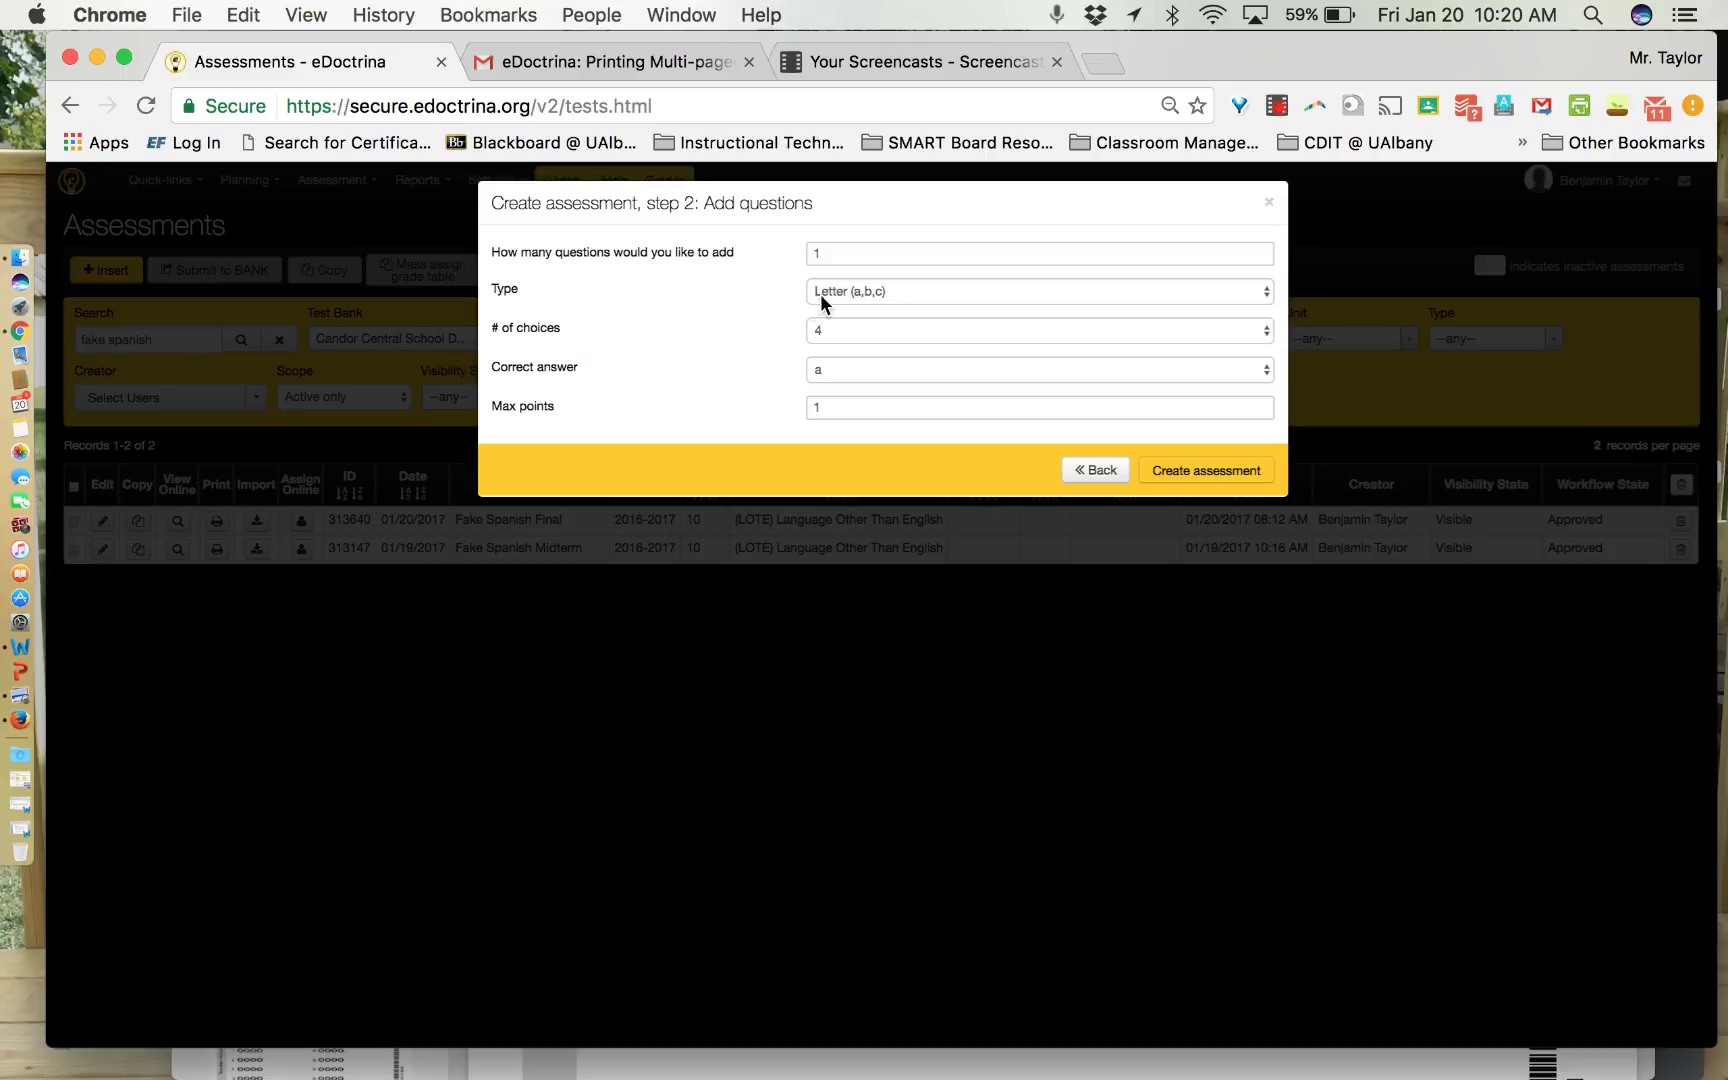
left_click(844, 254)
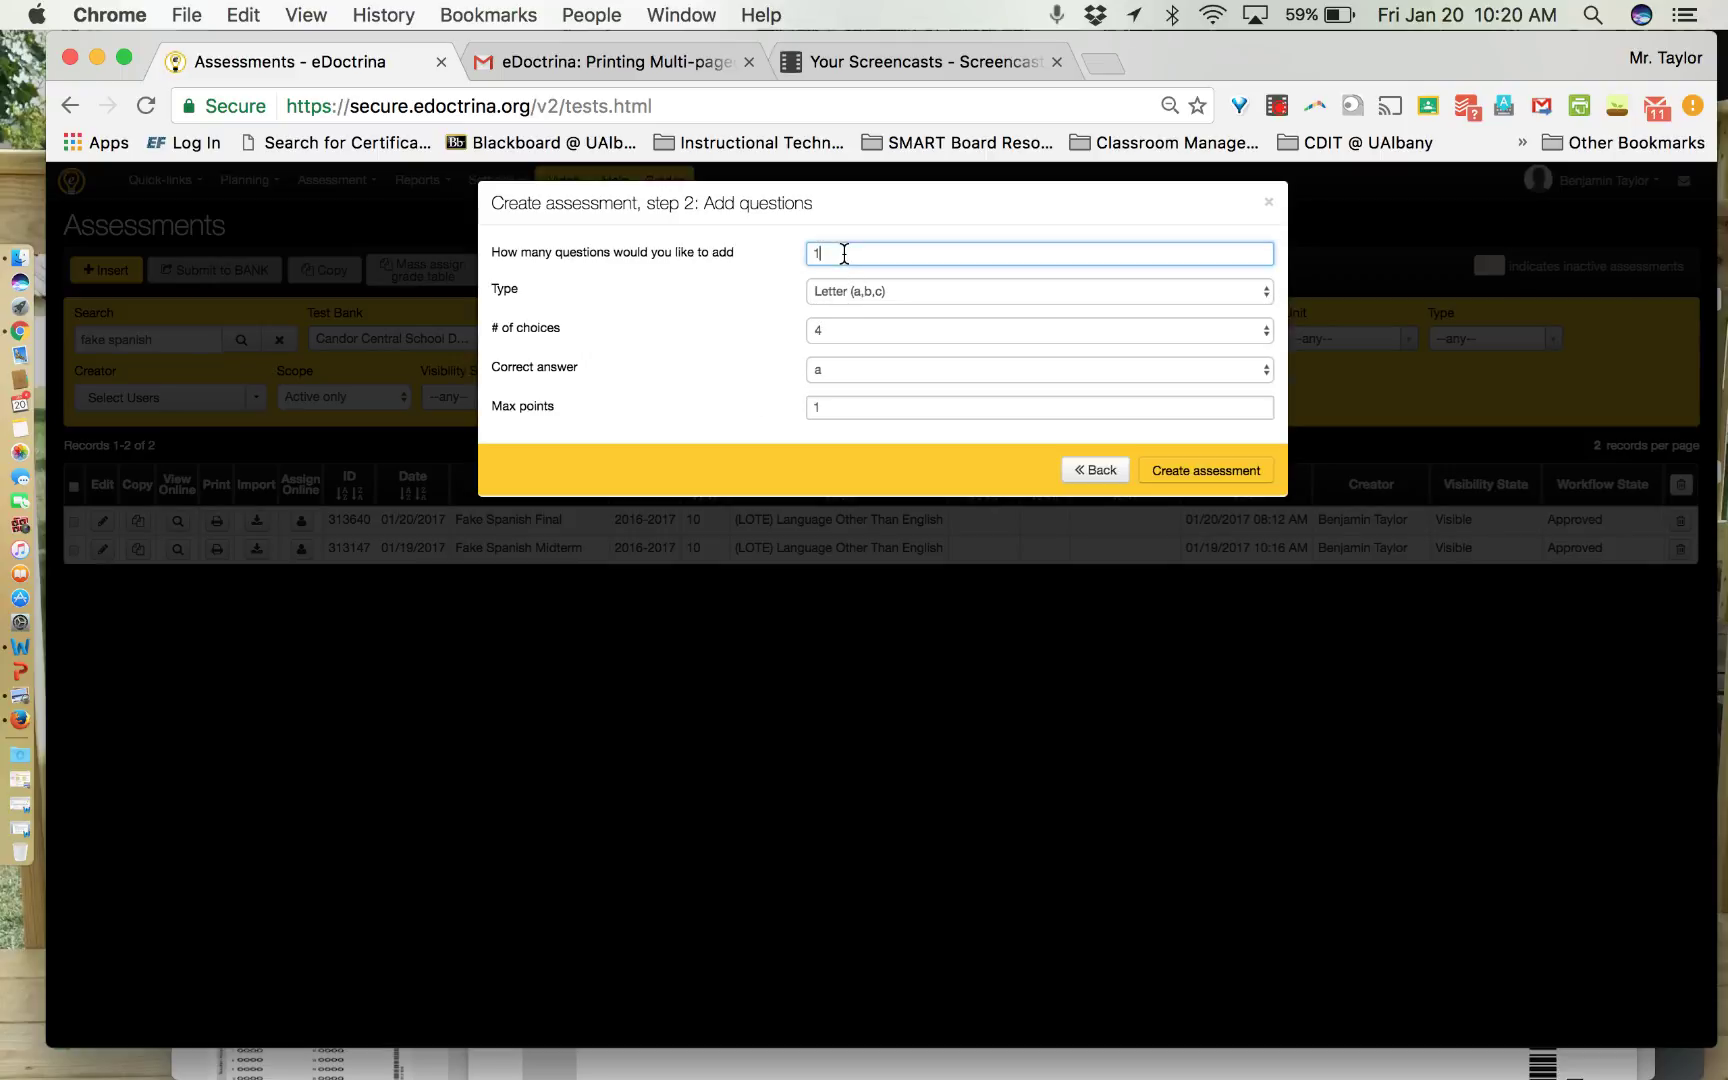
key("BackSpace")
type("65")
left_click(662, 322)
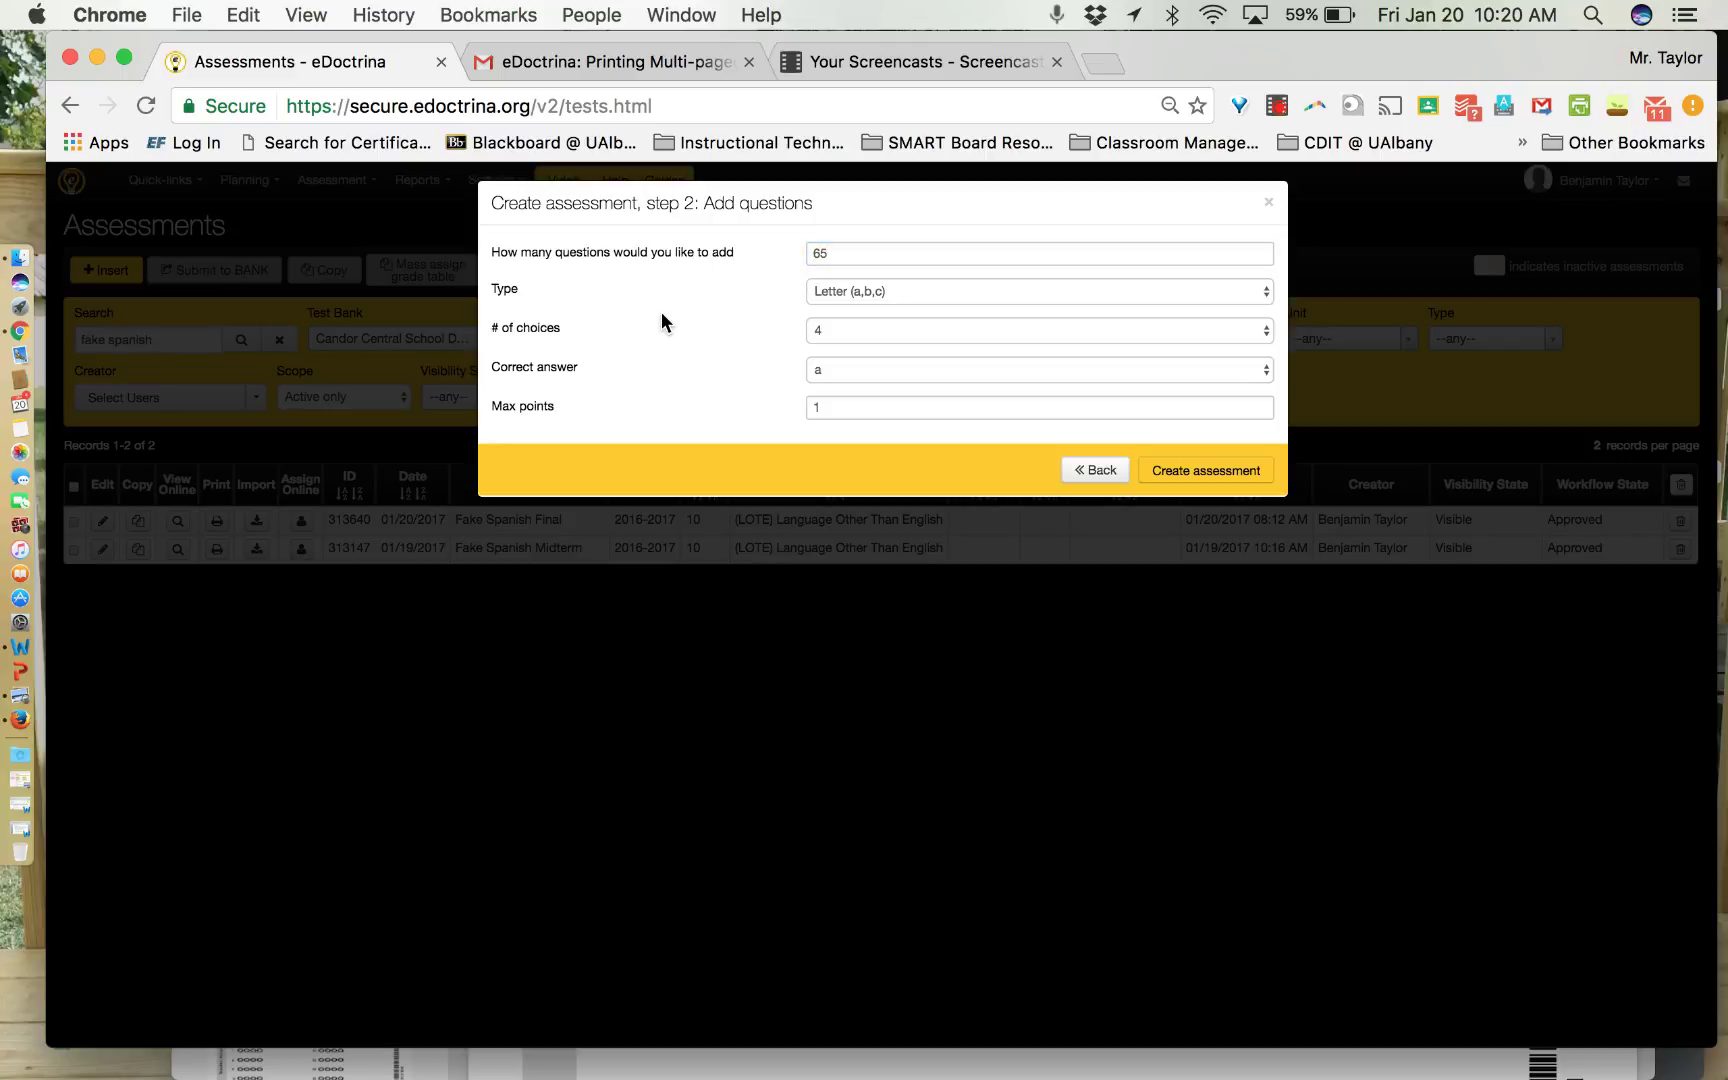
Keep the question type as Letter (a,b,c).
left_click(855, 291)
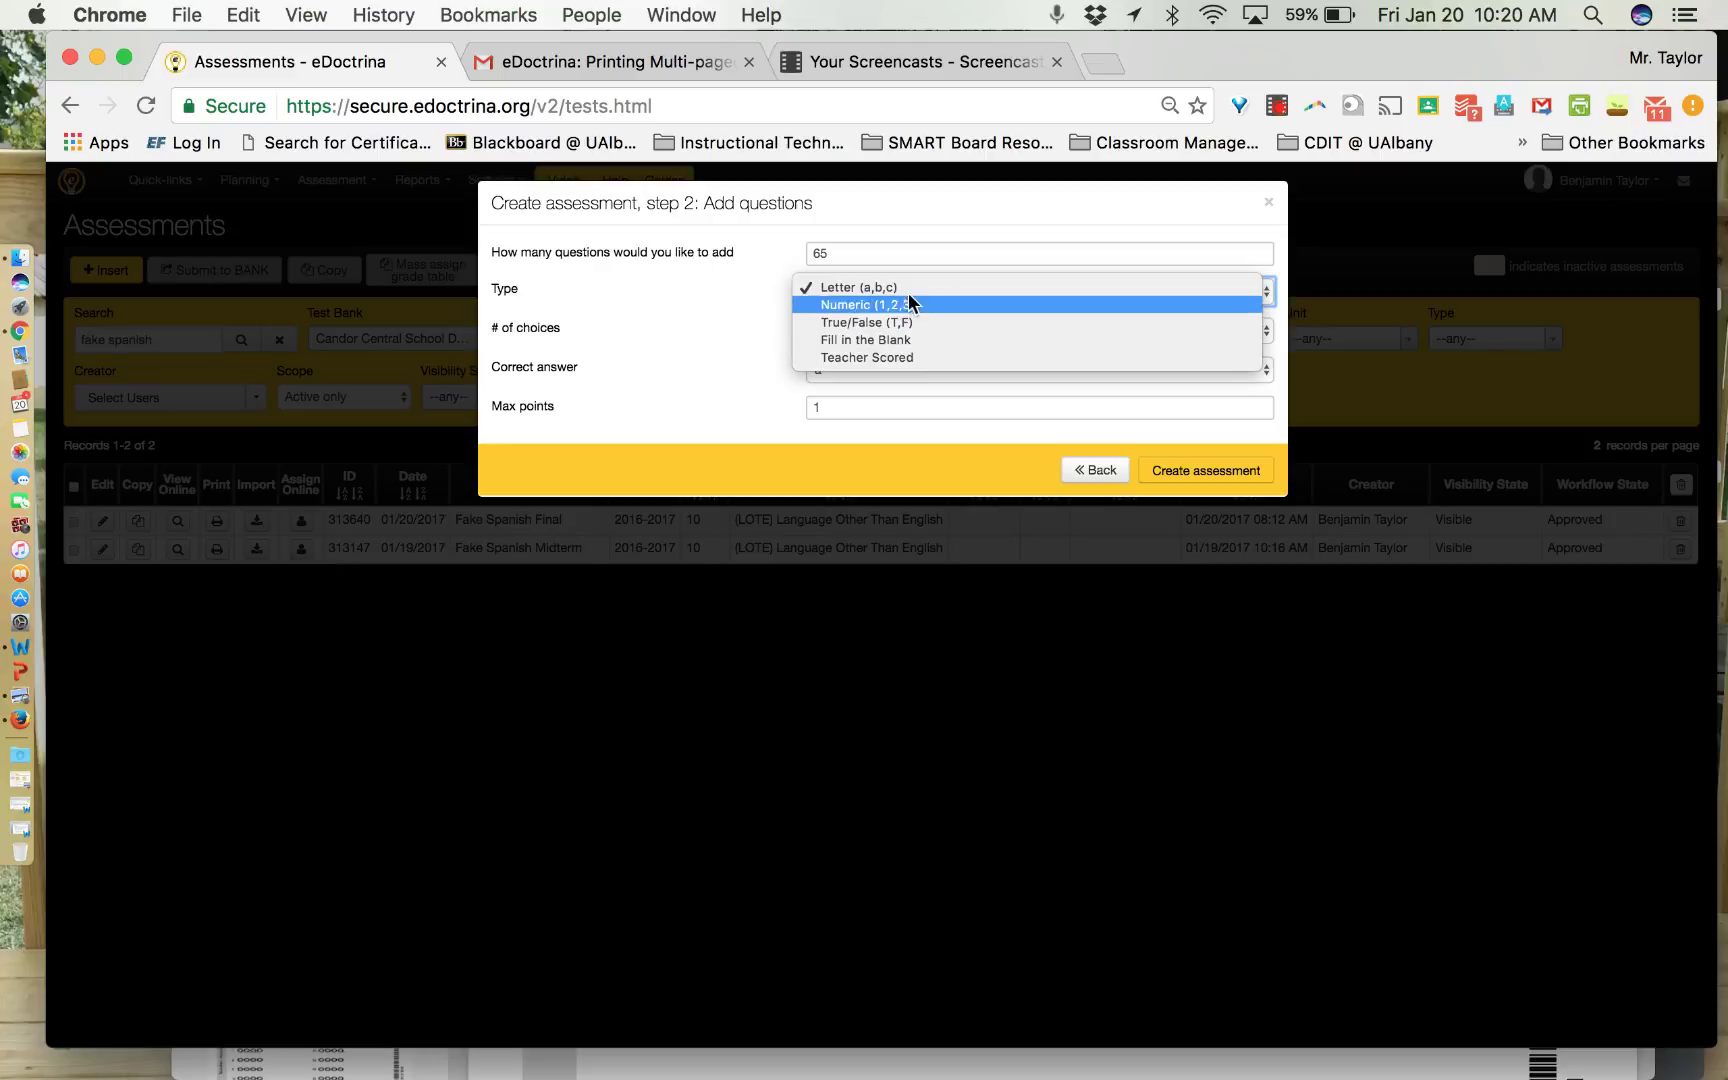
left_click(905, 288)
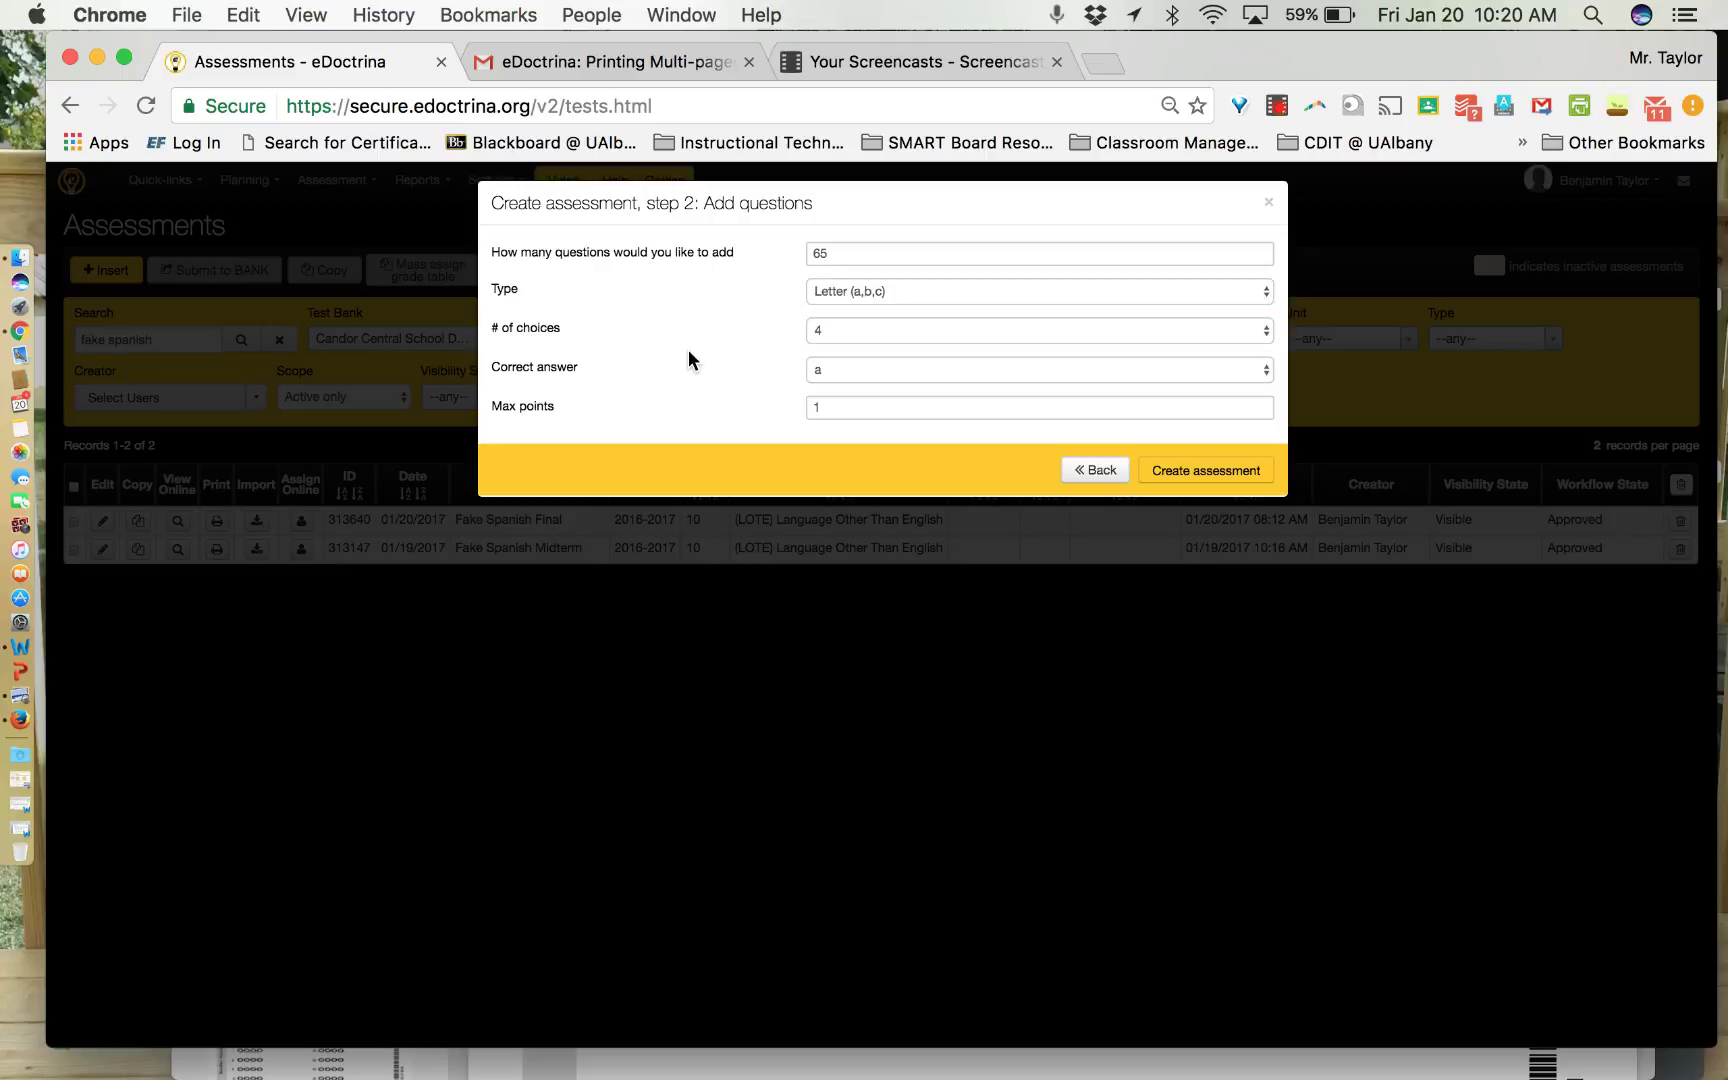
left_click(850, 294)
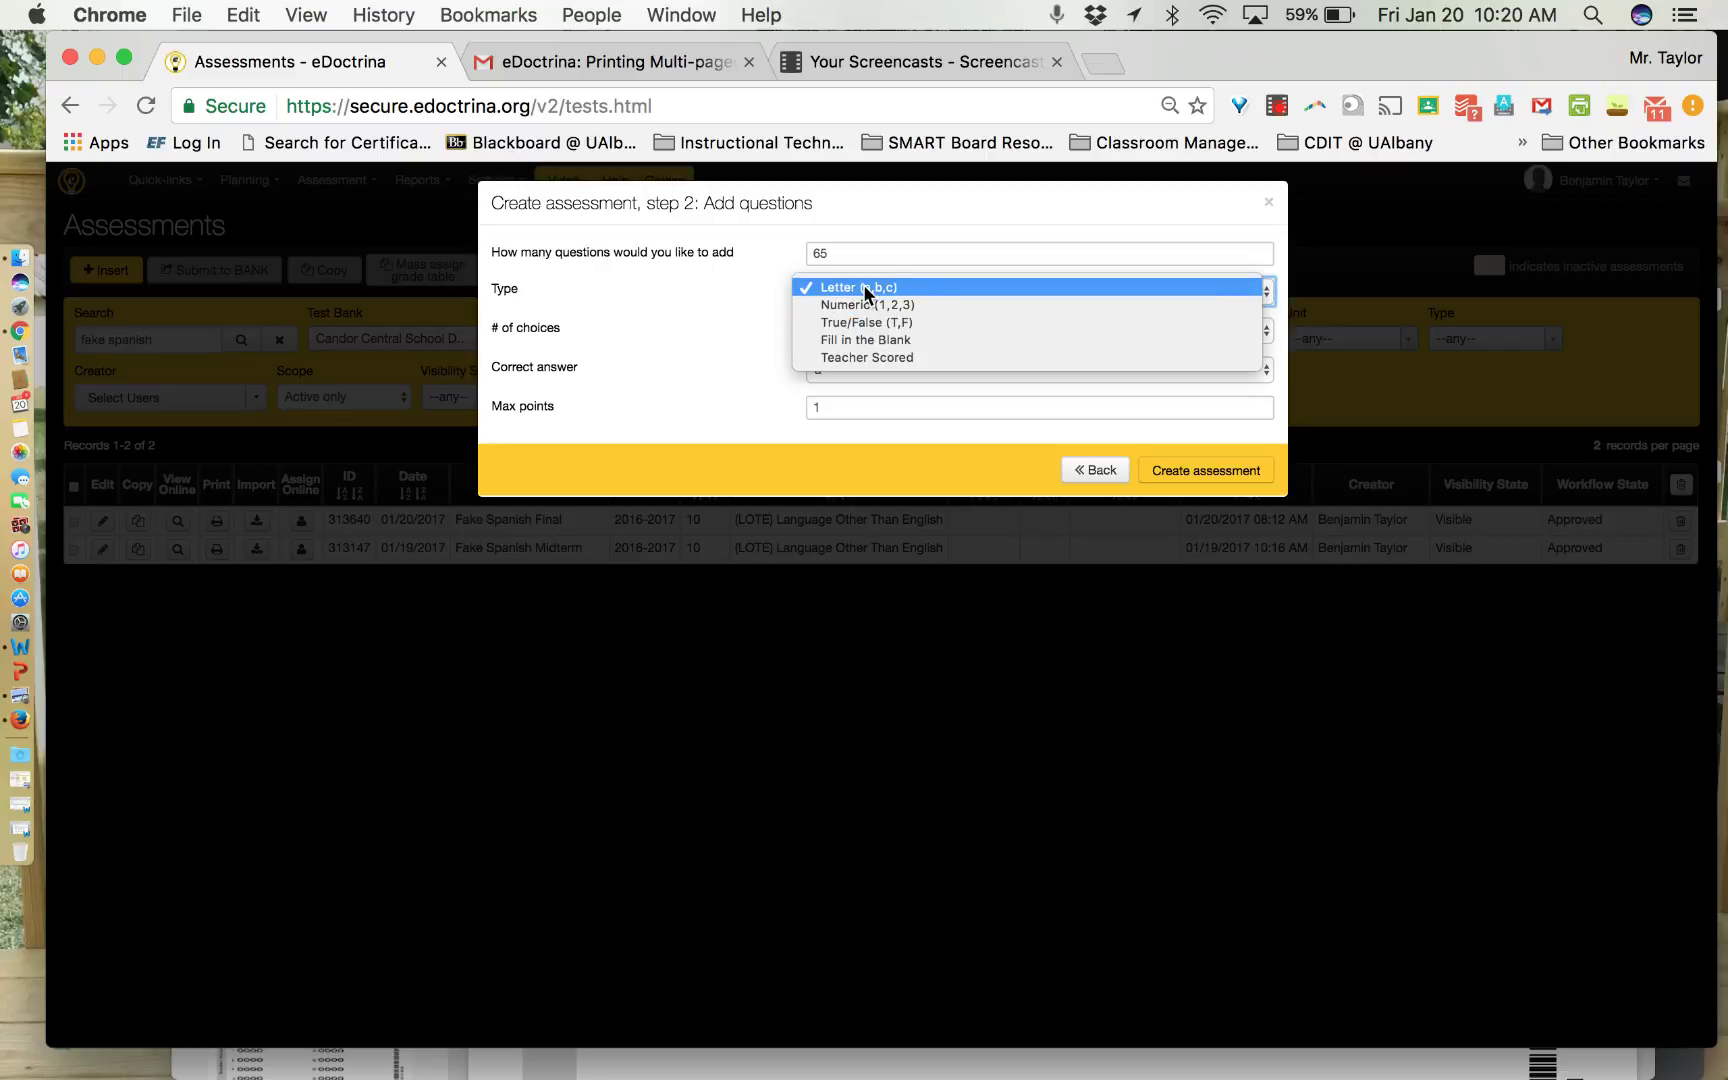
left_click(863, 284)
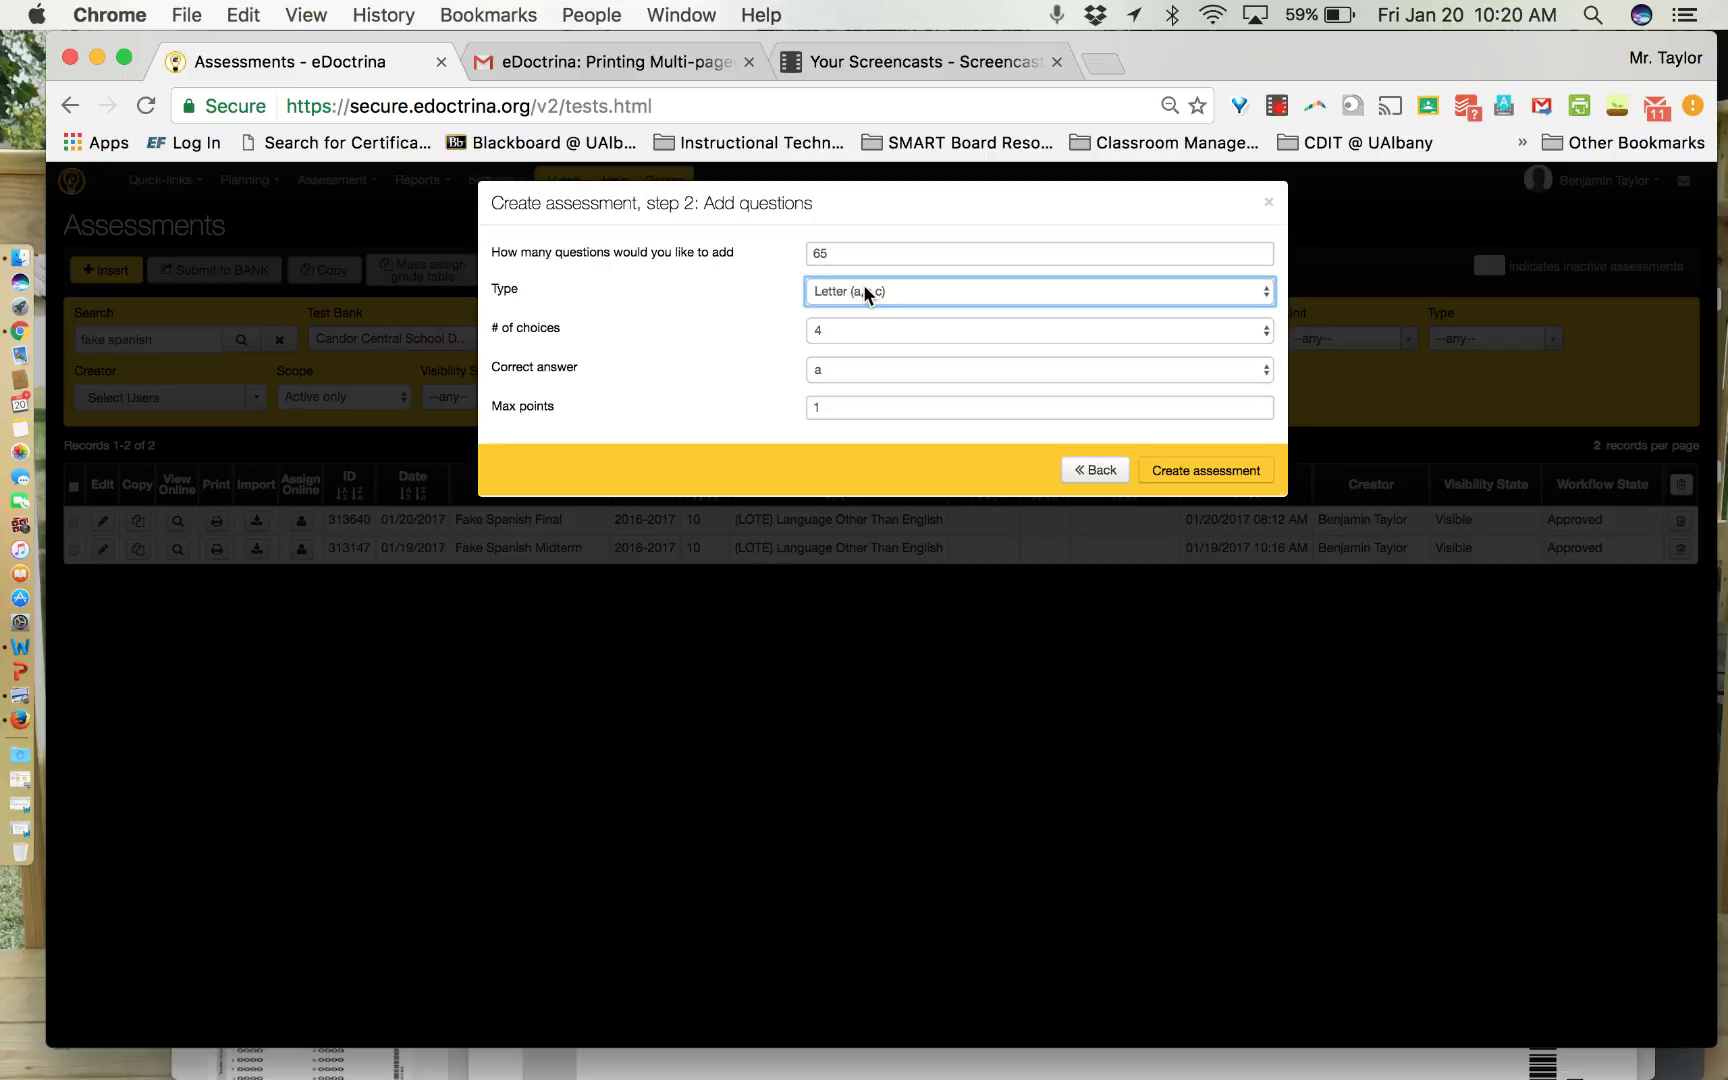
left_click(863, 290)
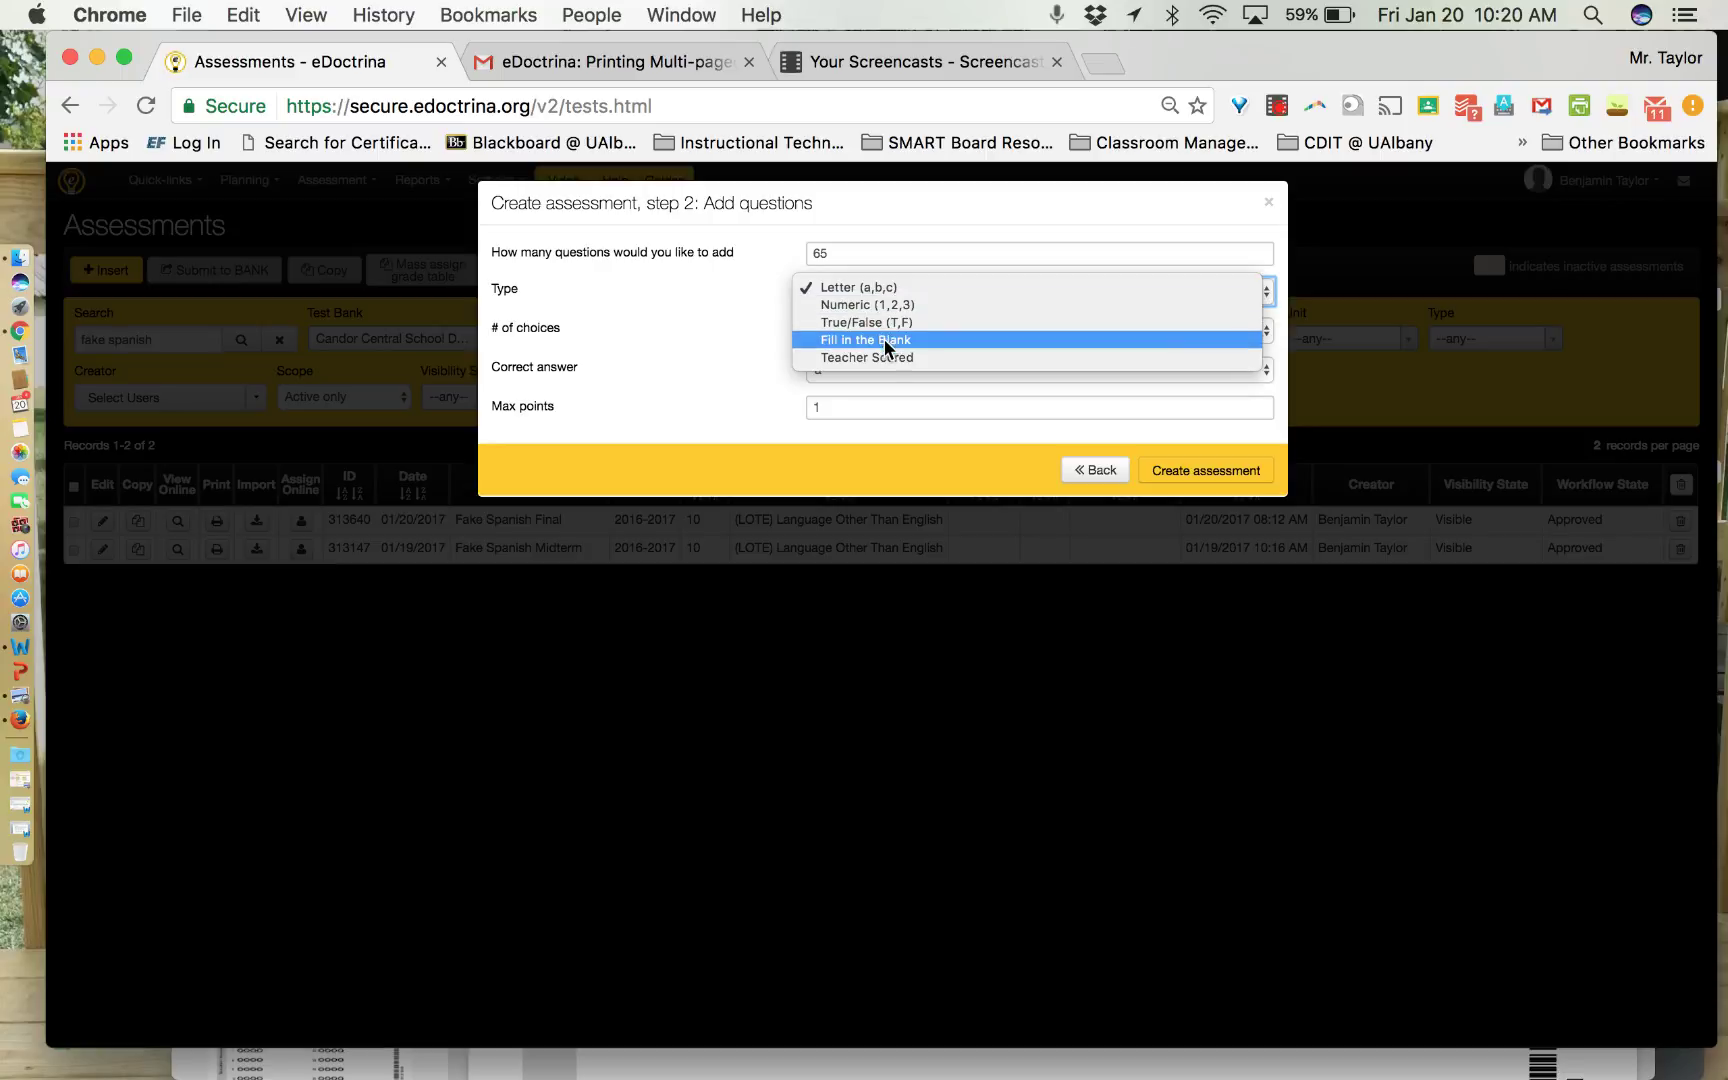
left_click(736, 312)
left_click(848, 257)
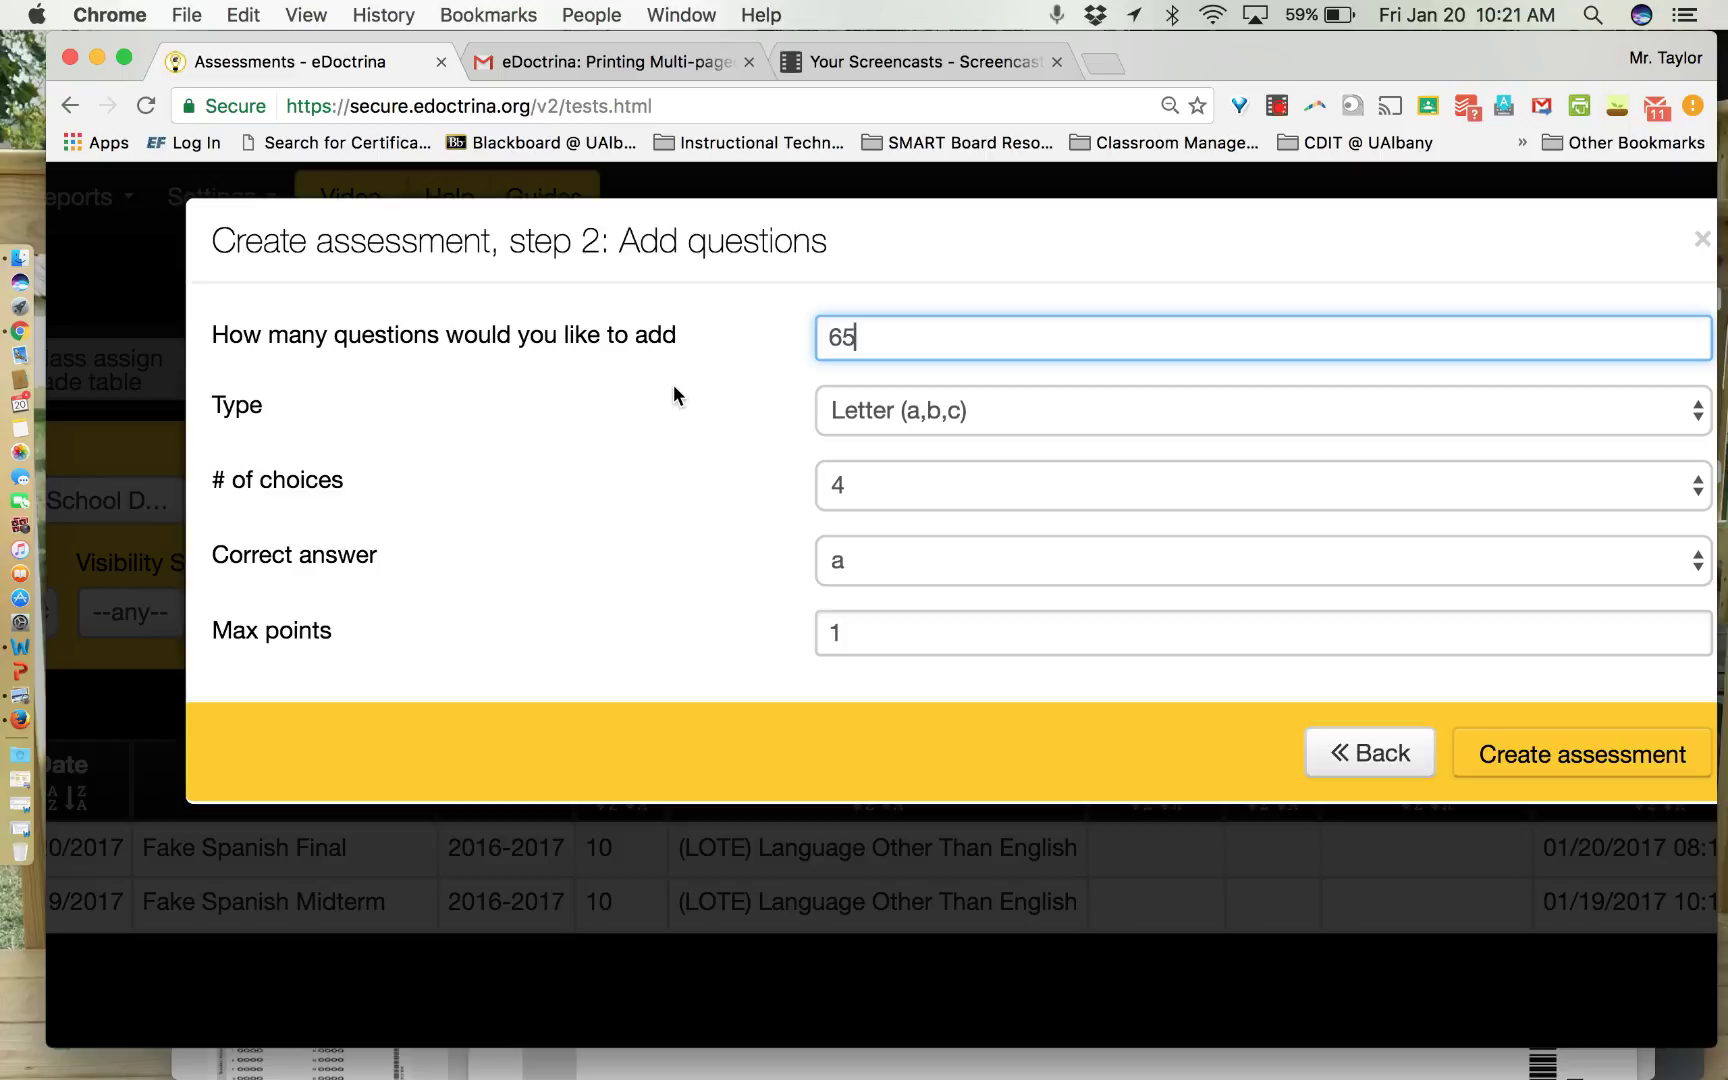
scroll(674, 383, "down", 5)
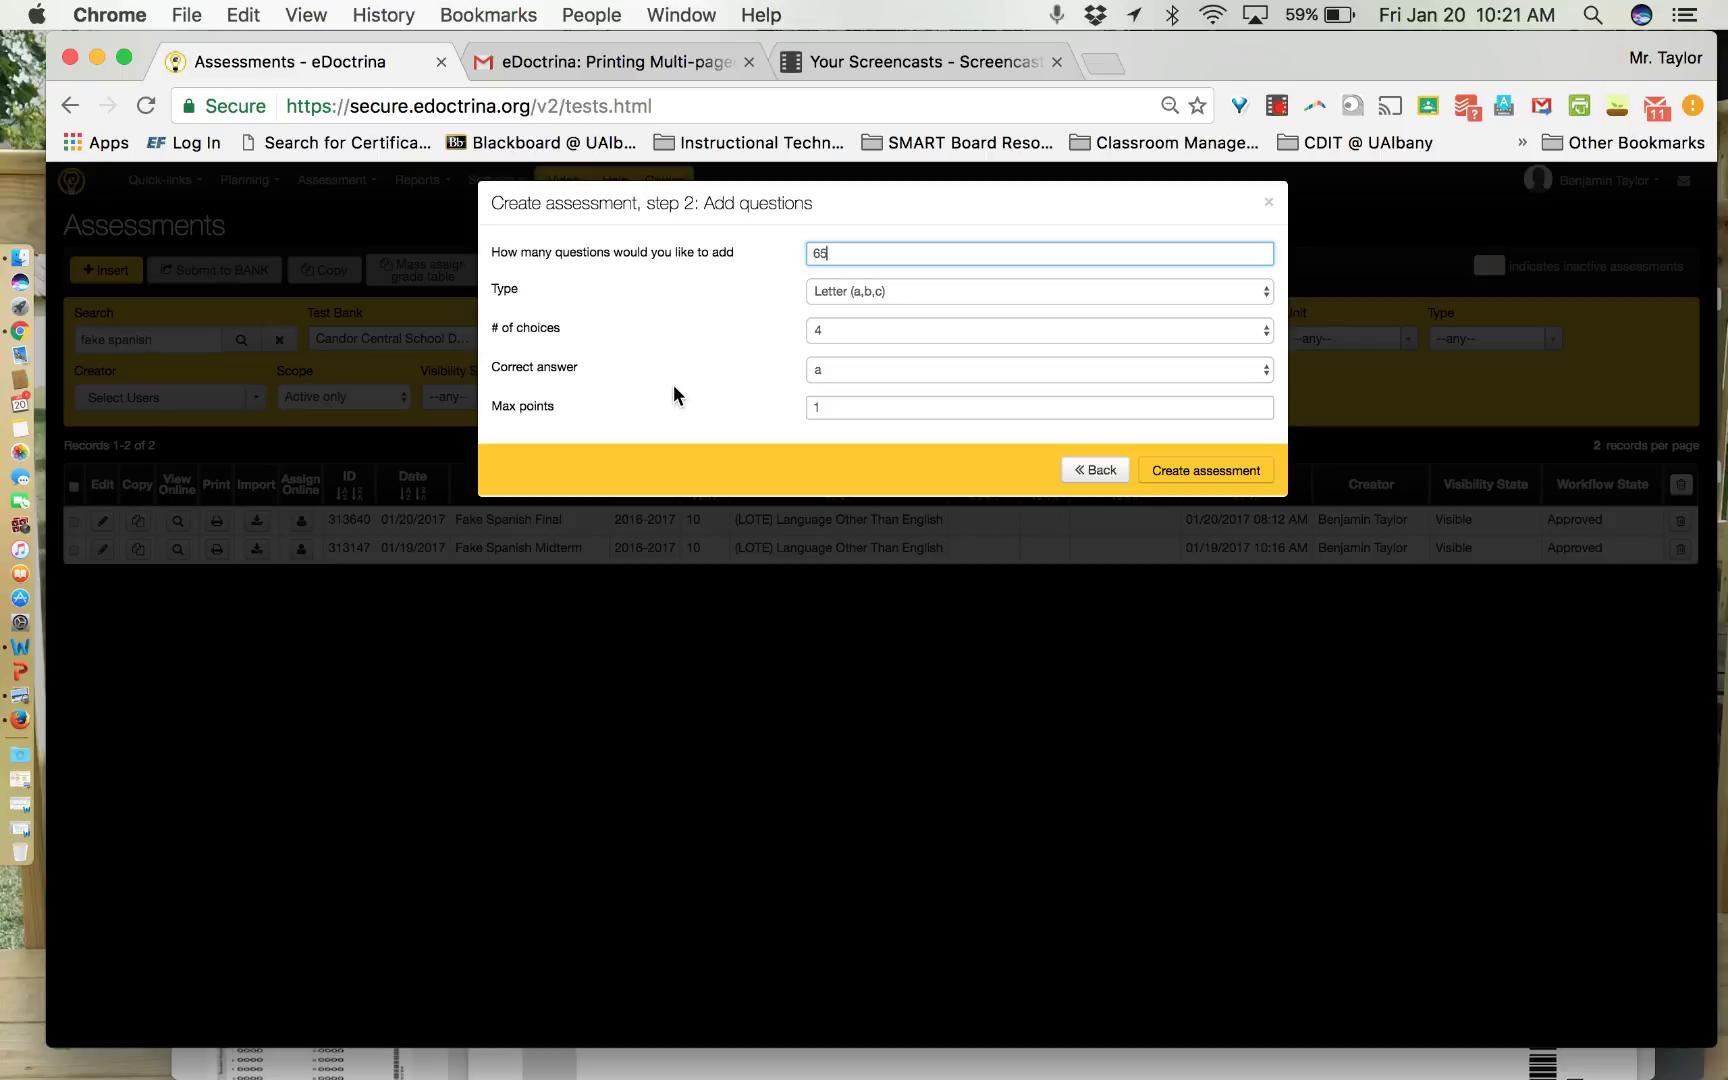
left_click(840, 293)
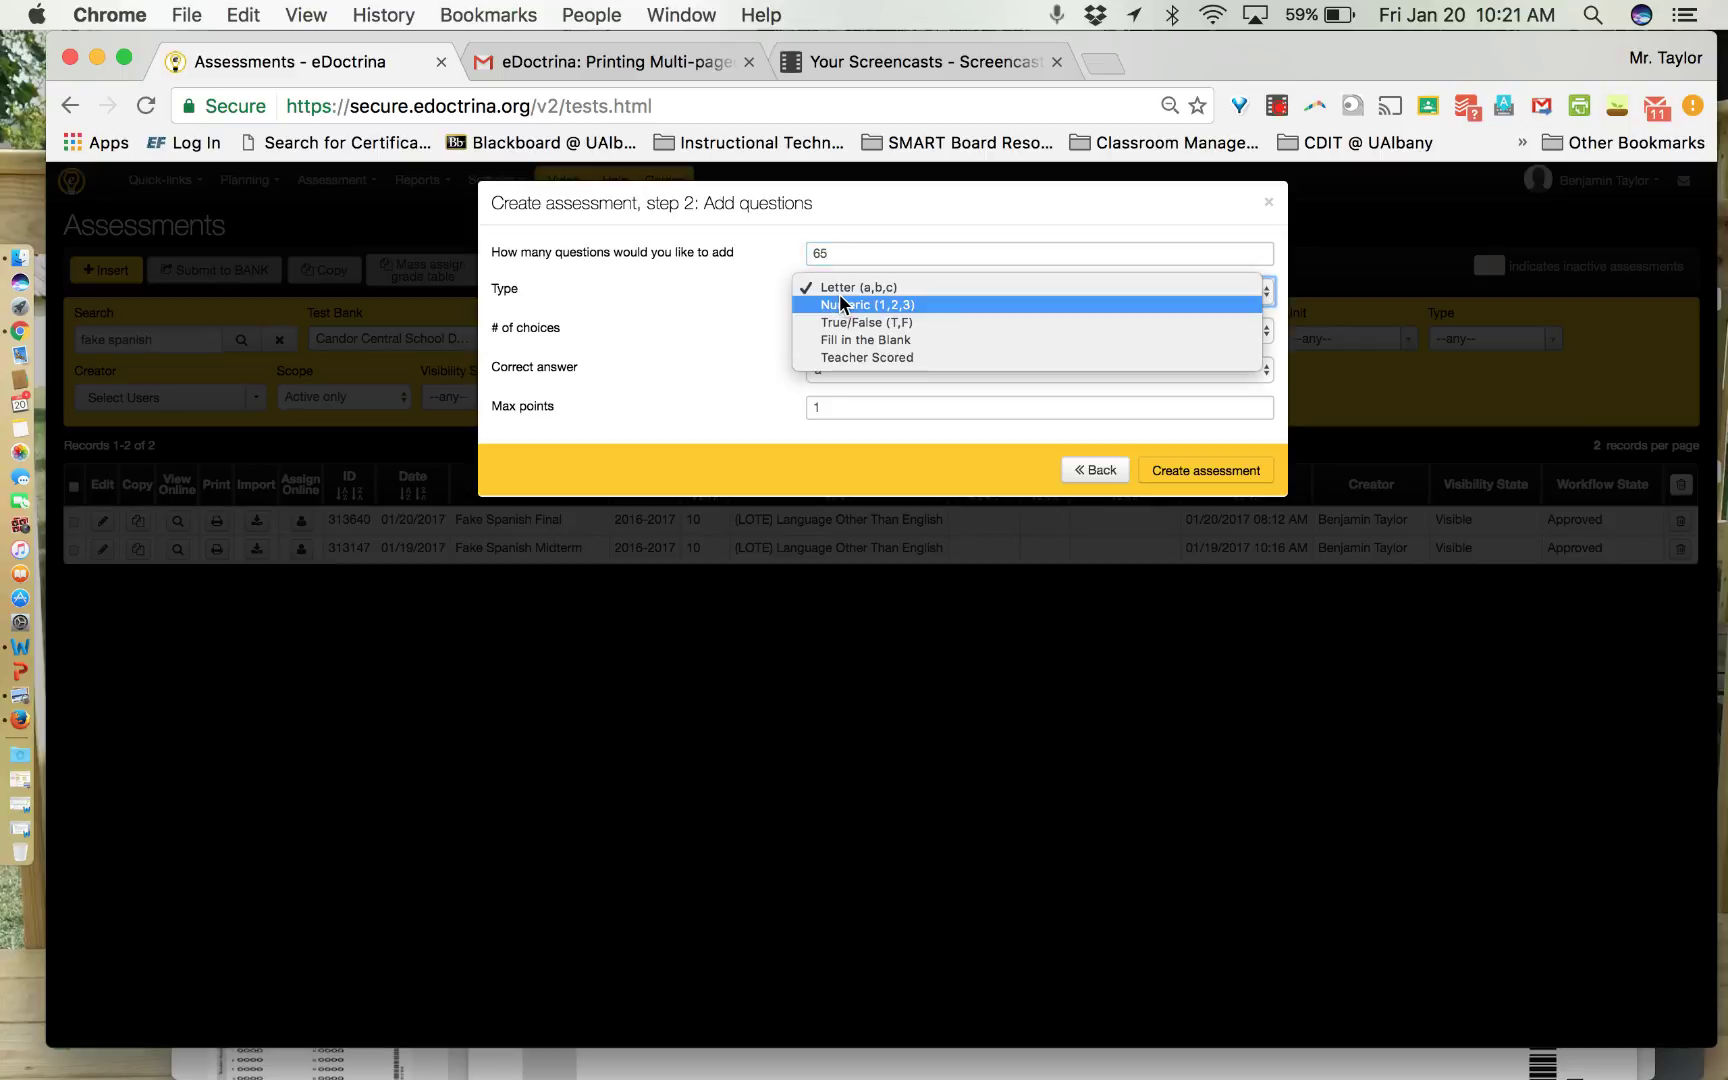
left_click(736, 288)
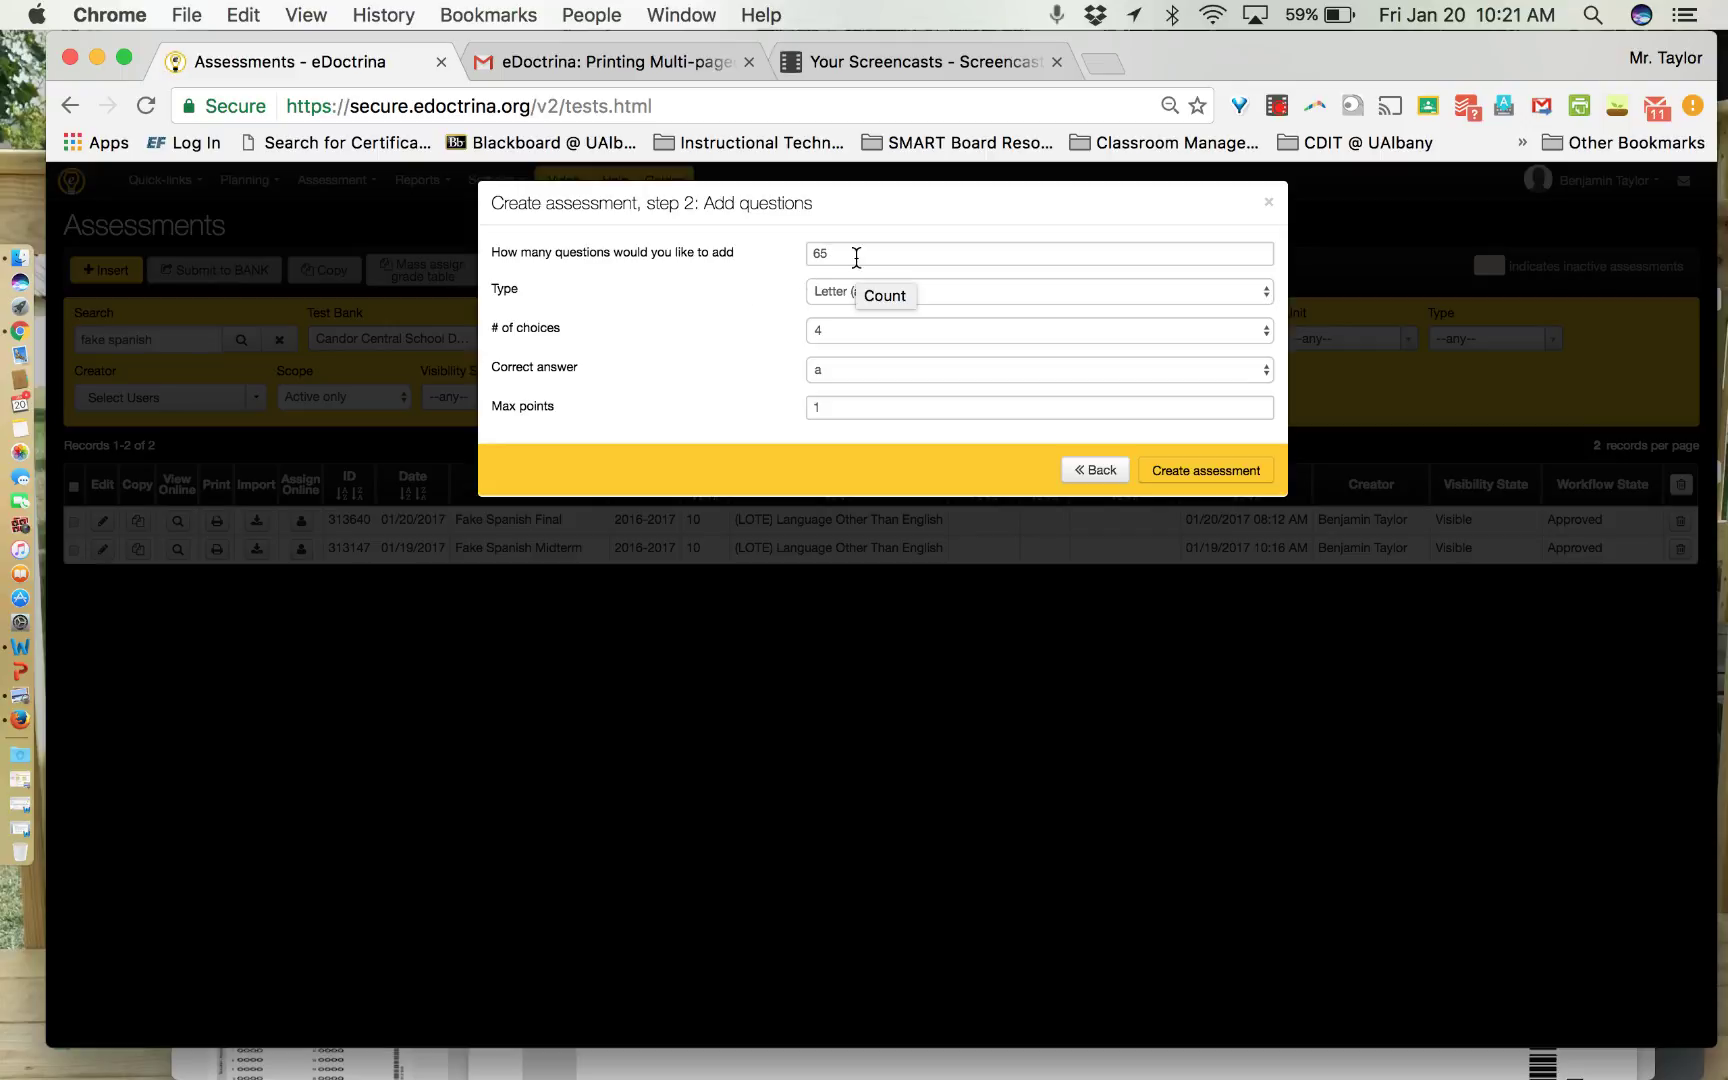
Keep 4 choices per question and make c the default correct answer.
left_click(832, 331)
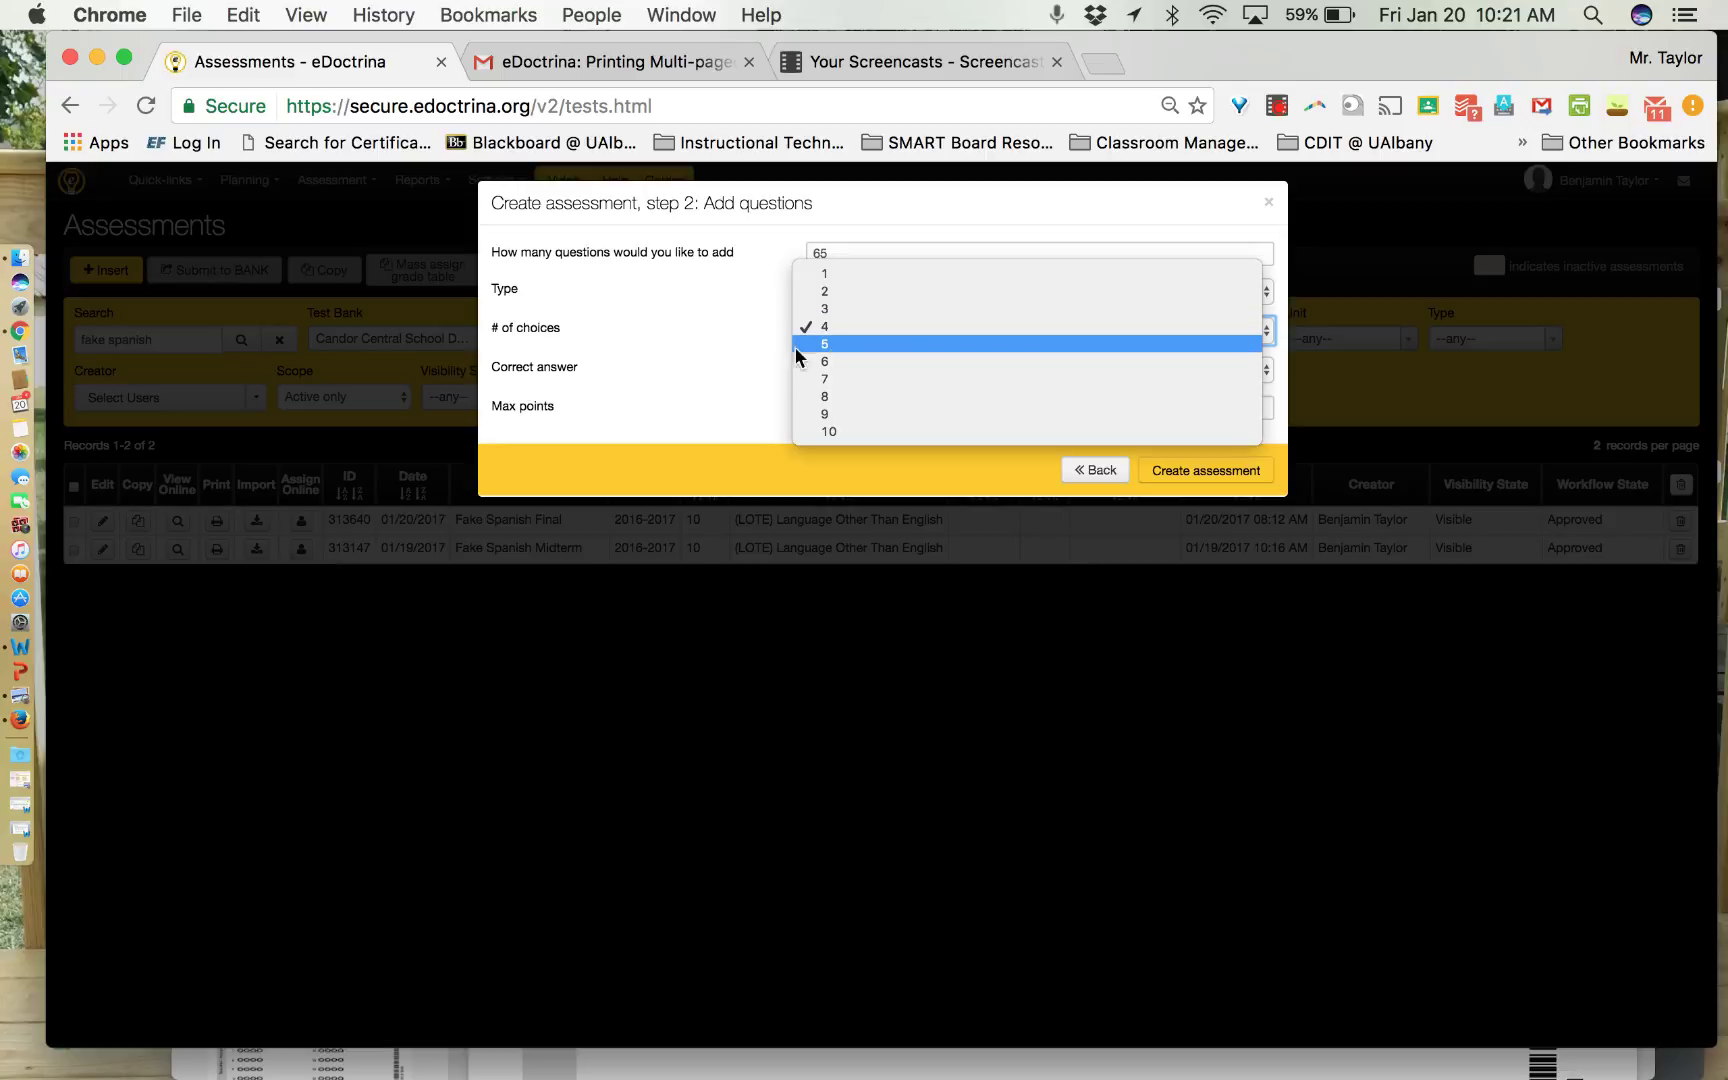
left_click(707, 333)
left_click(709, 376)
left_click_drag(582, 367, 537, 362)
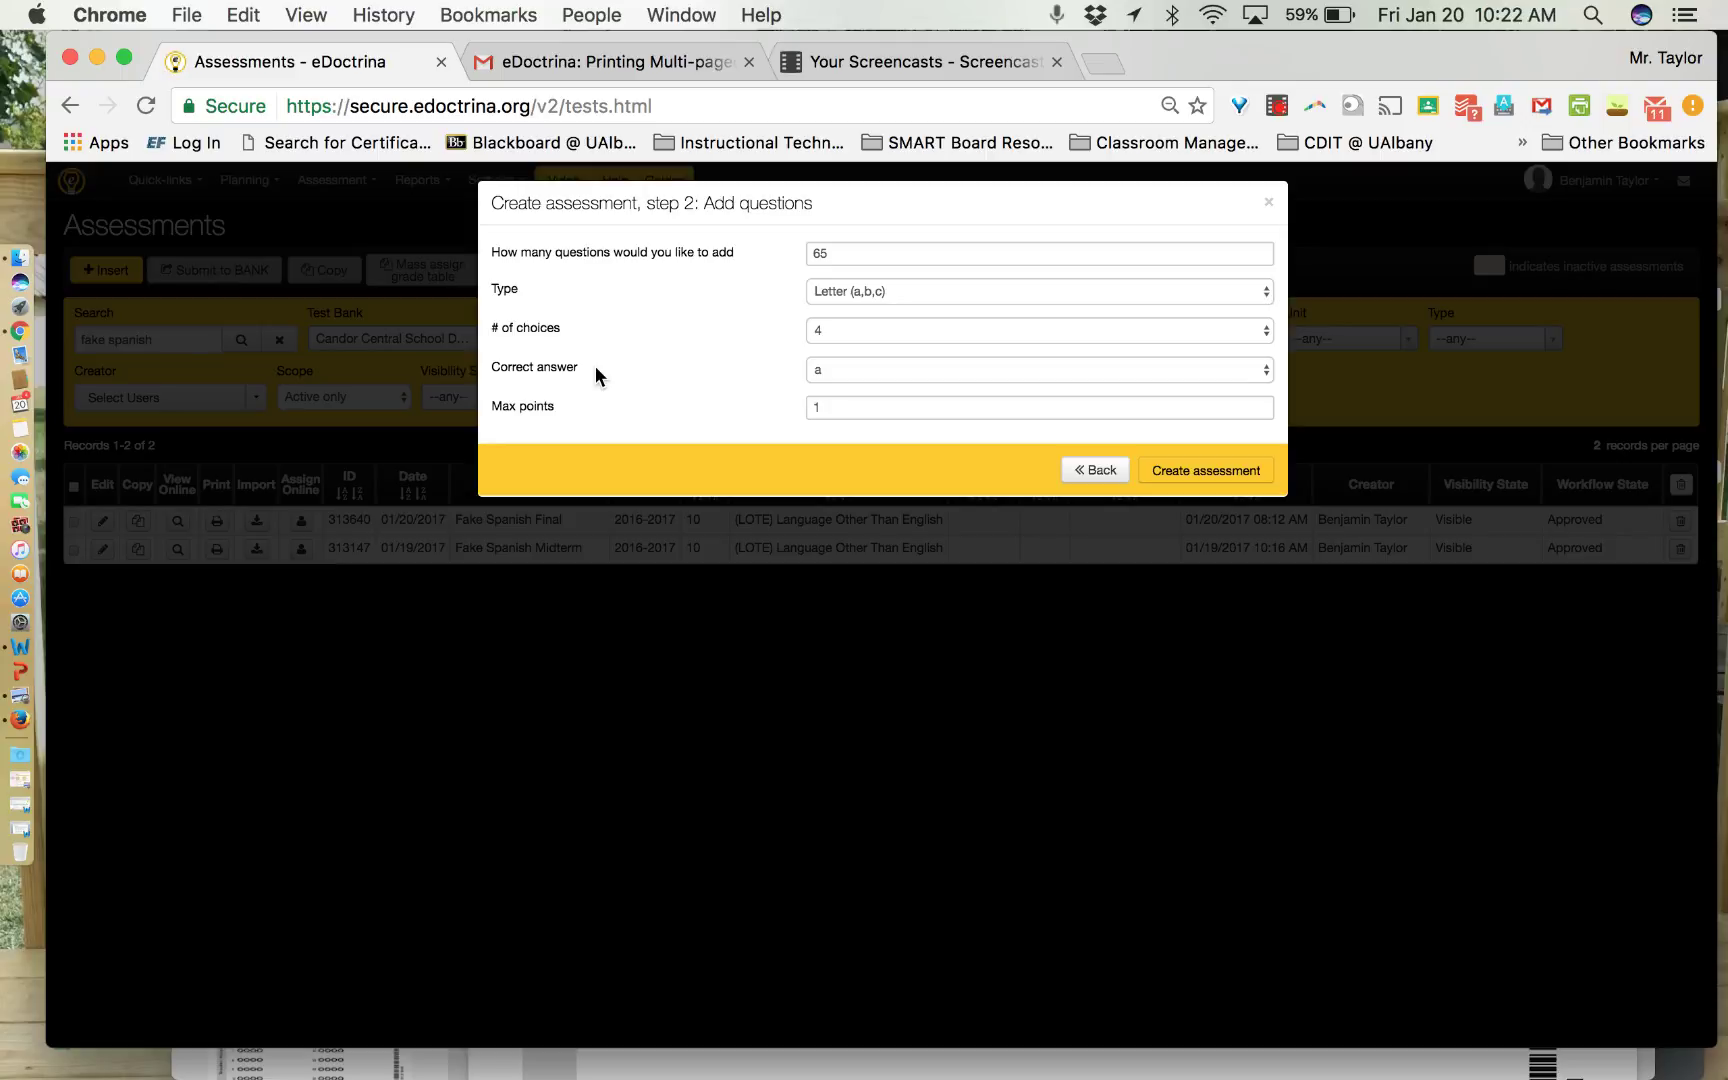
left_click(835, 369)
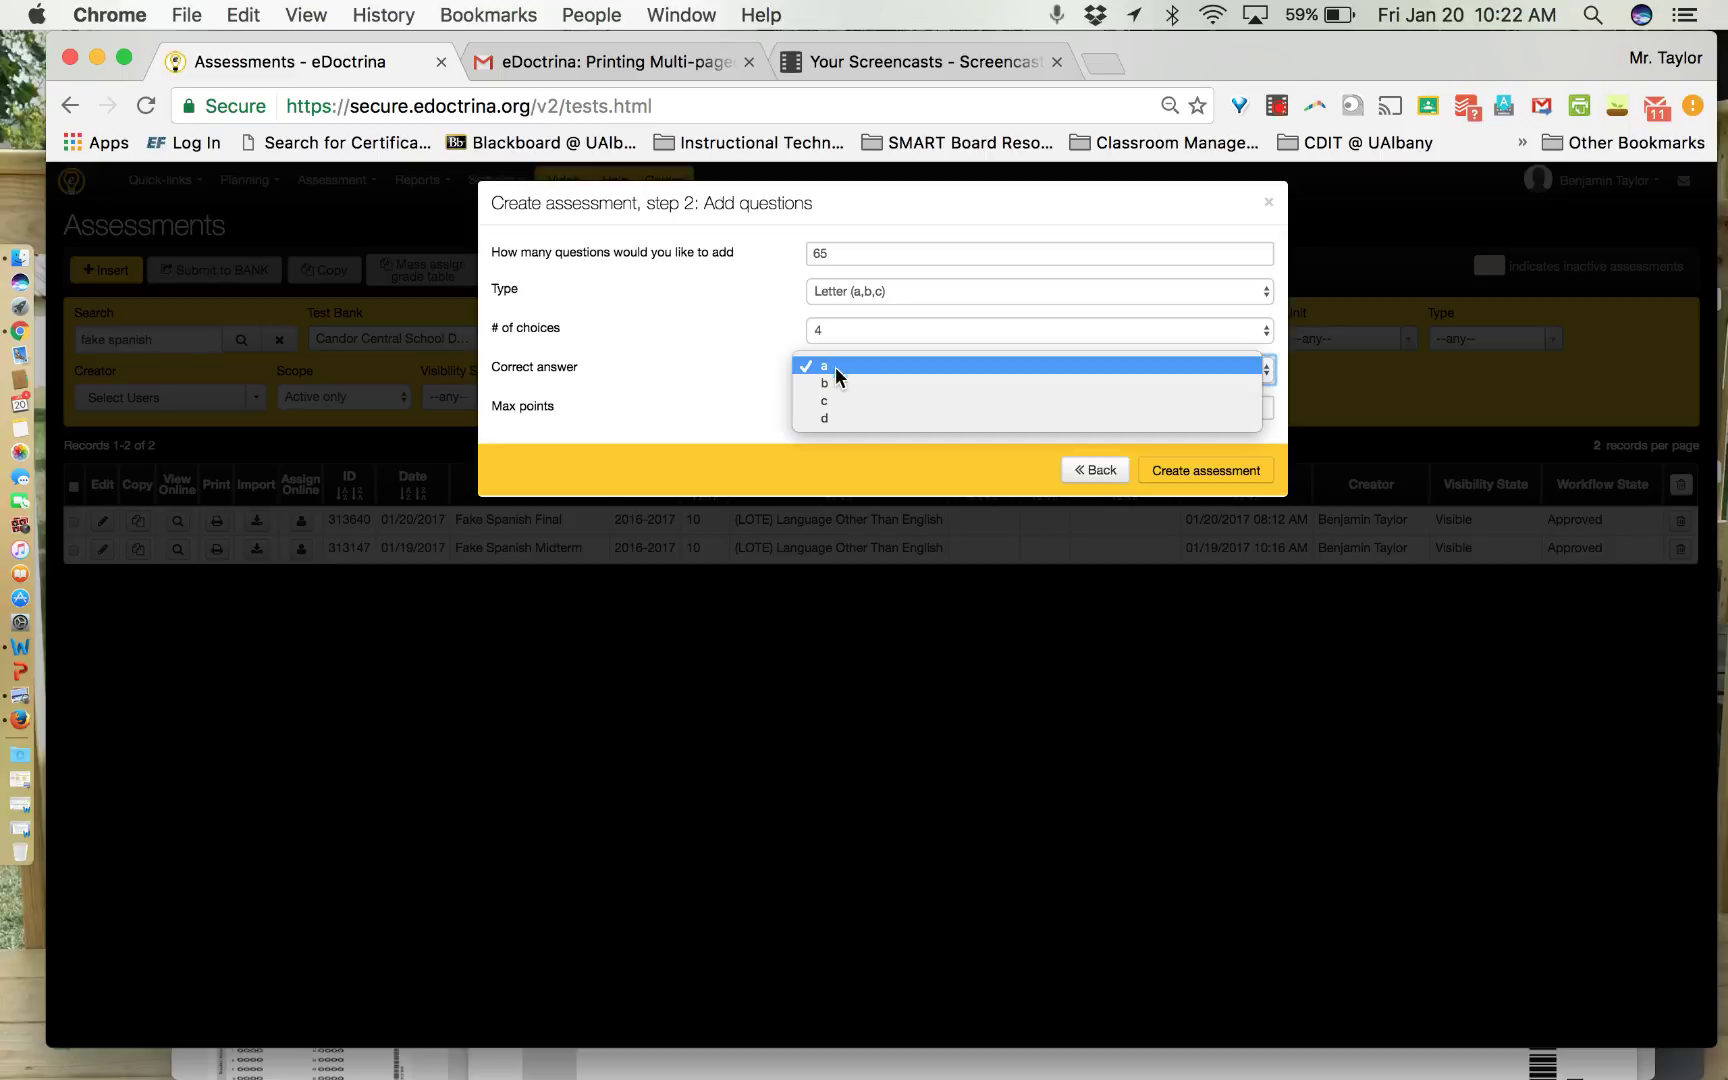
left_click(832, 400)
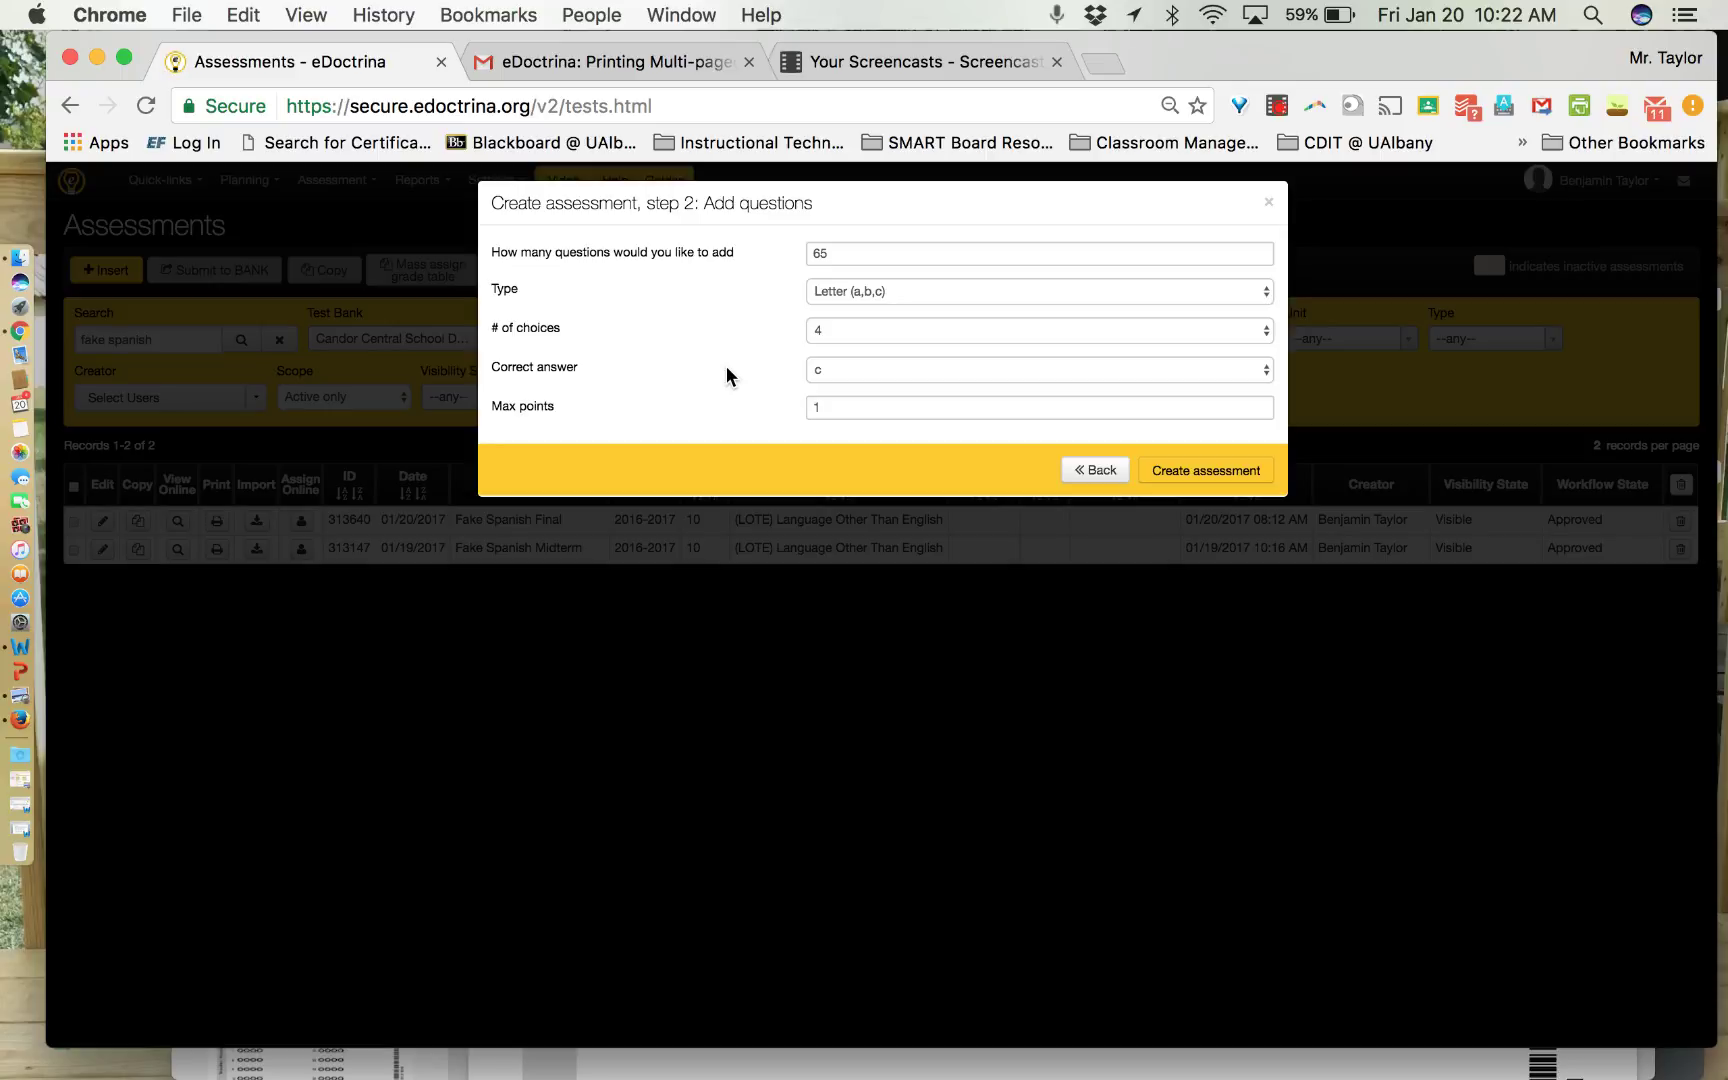
Set 2 max points per question and create the 65-question assessment.
left_click(841, 405)
key("BackSpace")
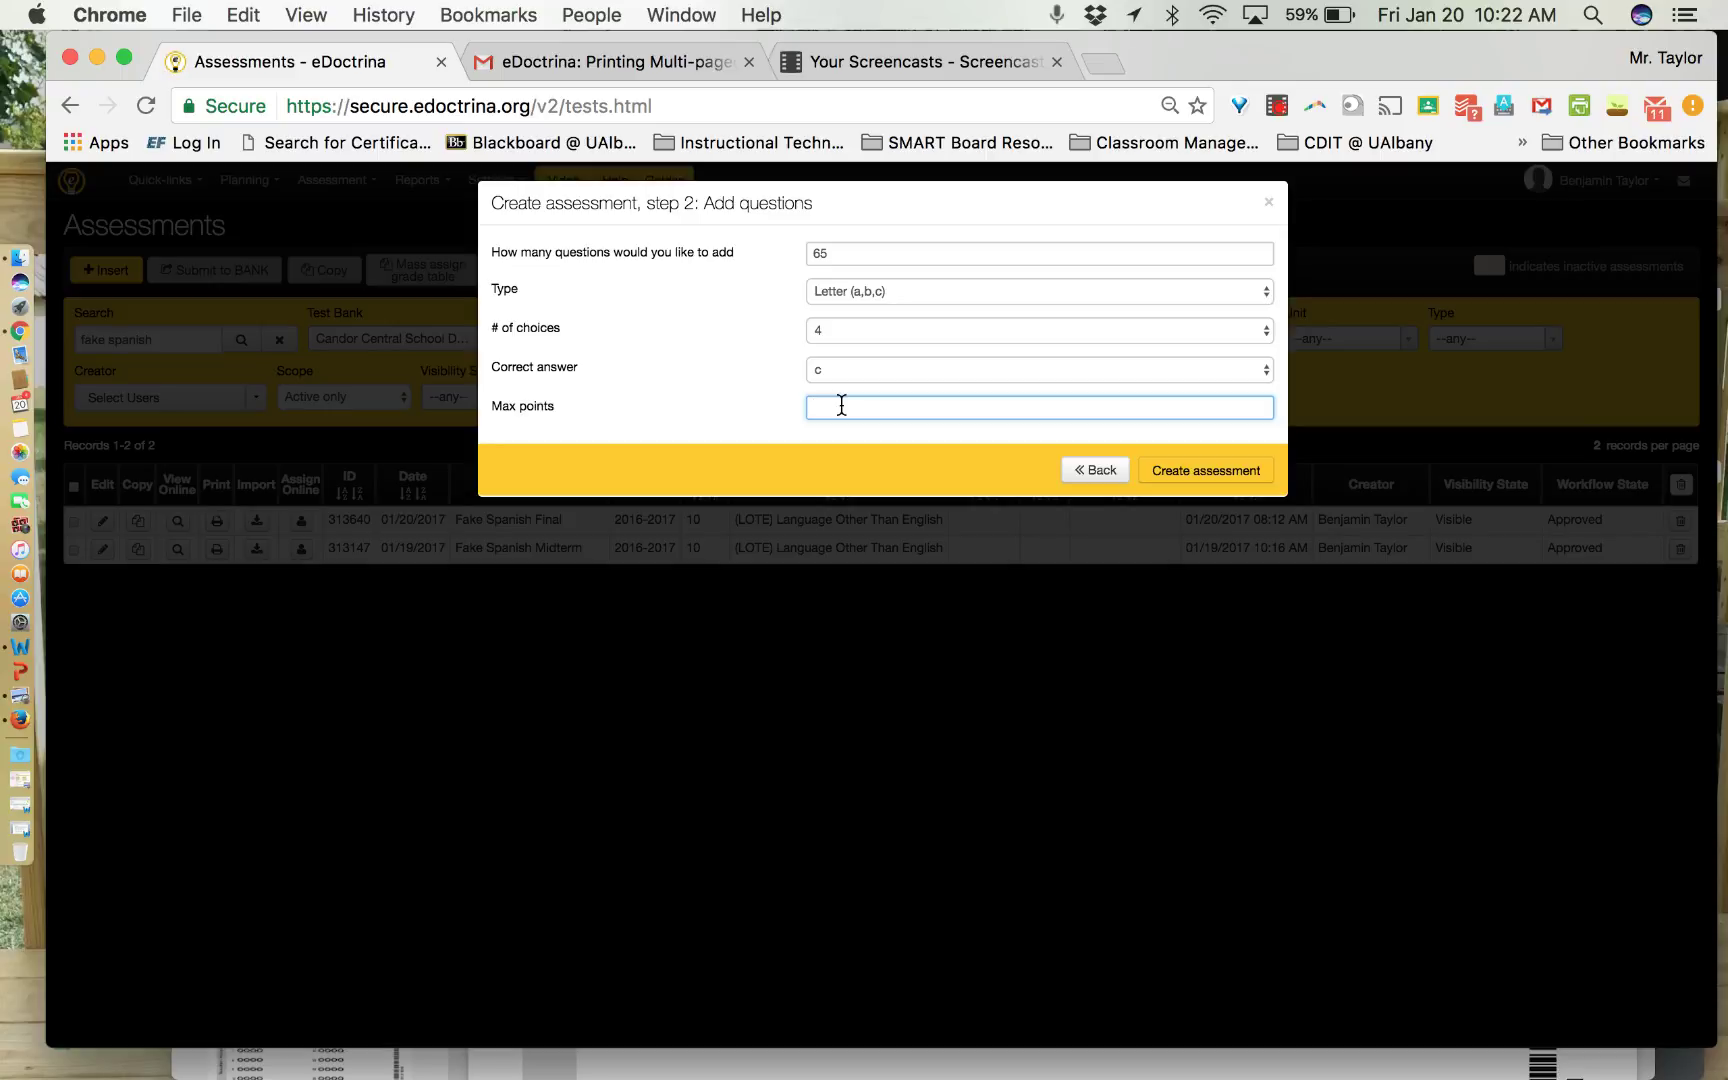
type("2")
left_click(674, 380)
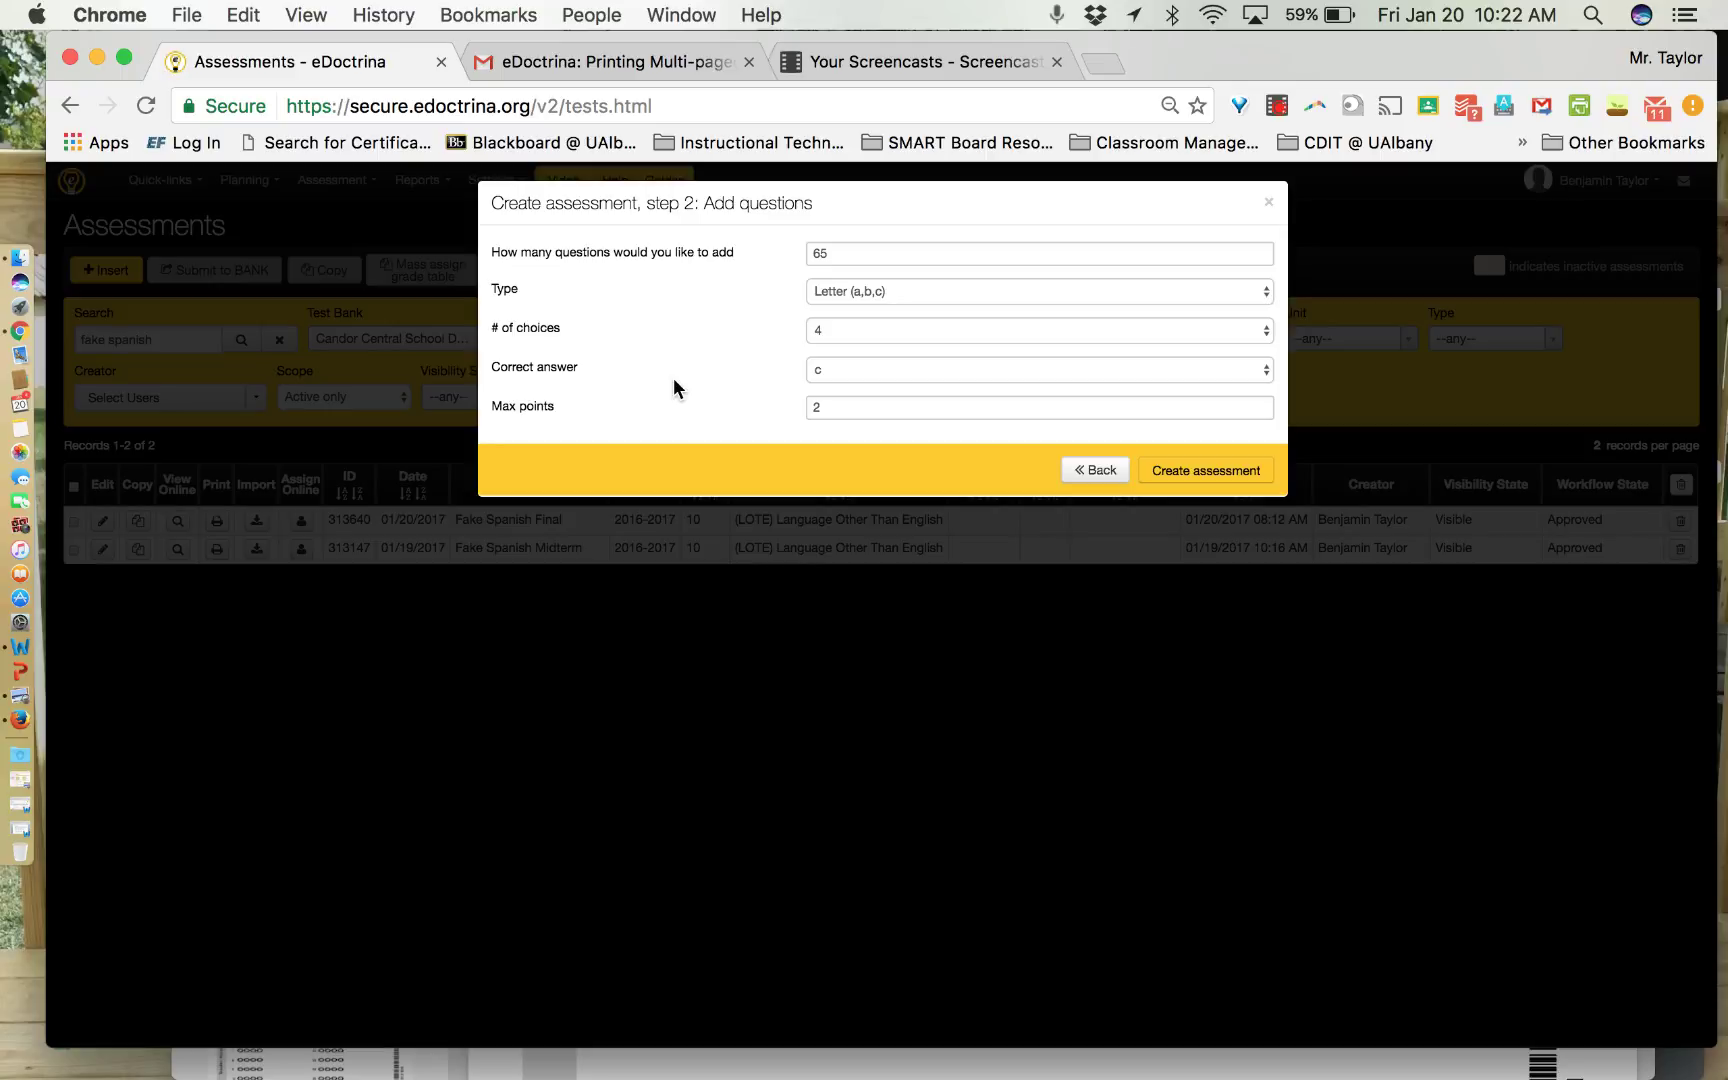
left_click(1238, 472)
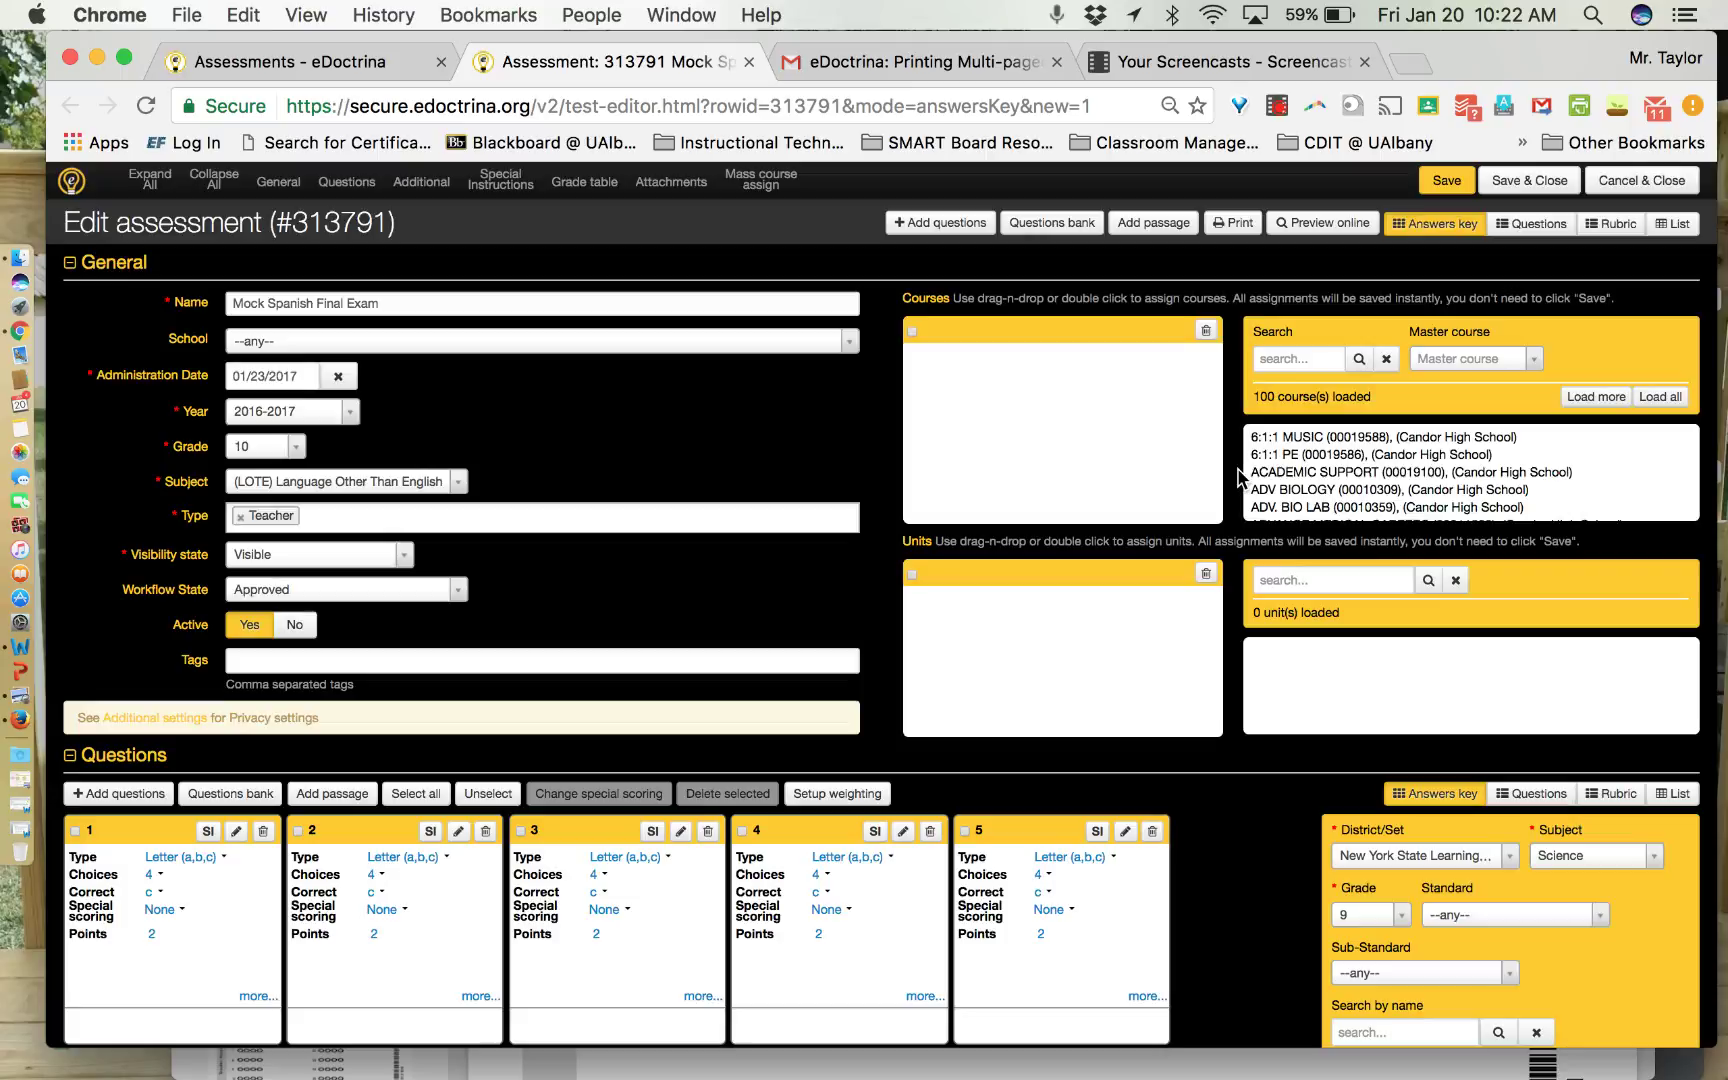
scroll(588, 640, "down", 5)
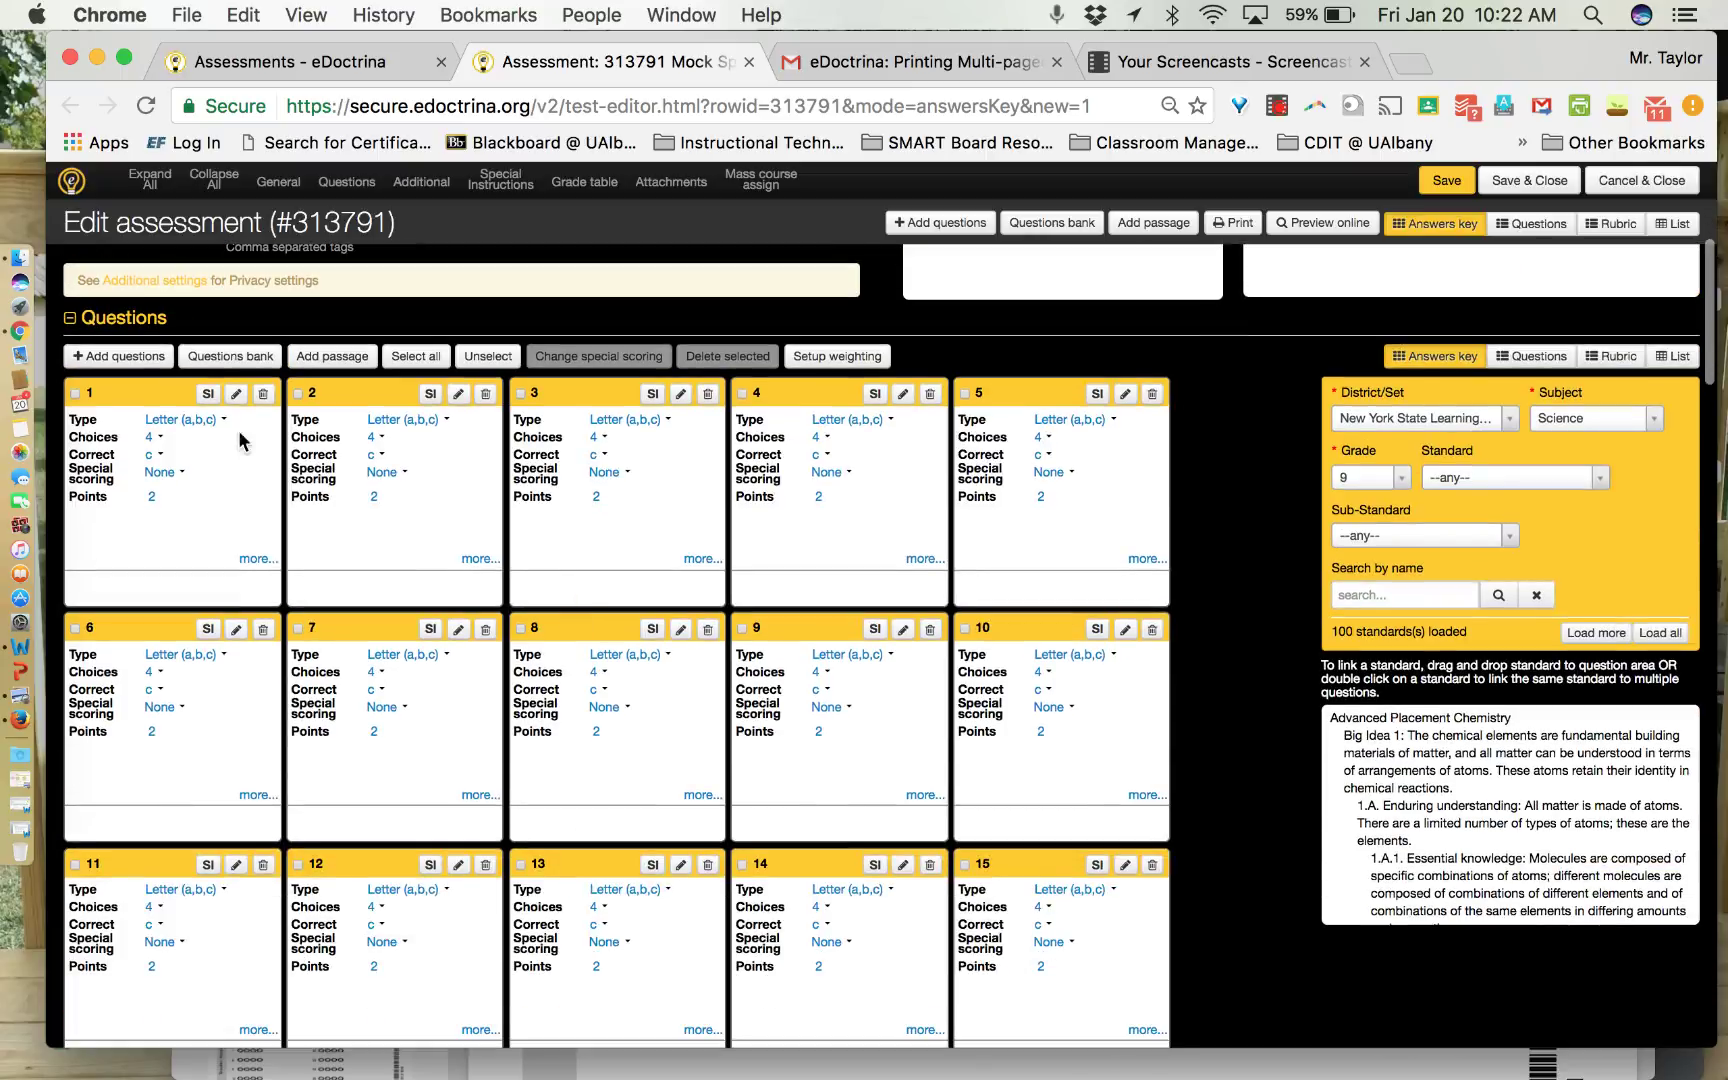
scroll(348, 574, "up", 2)
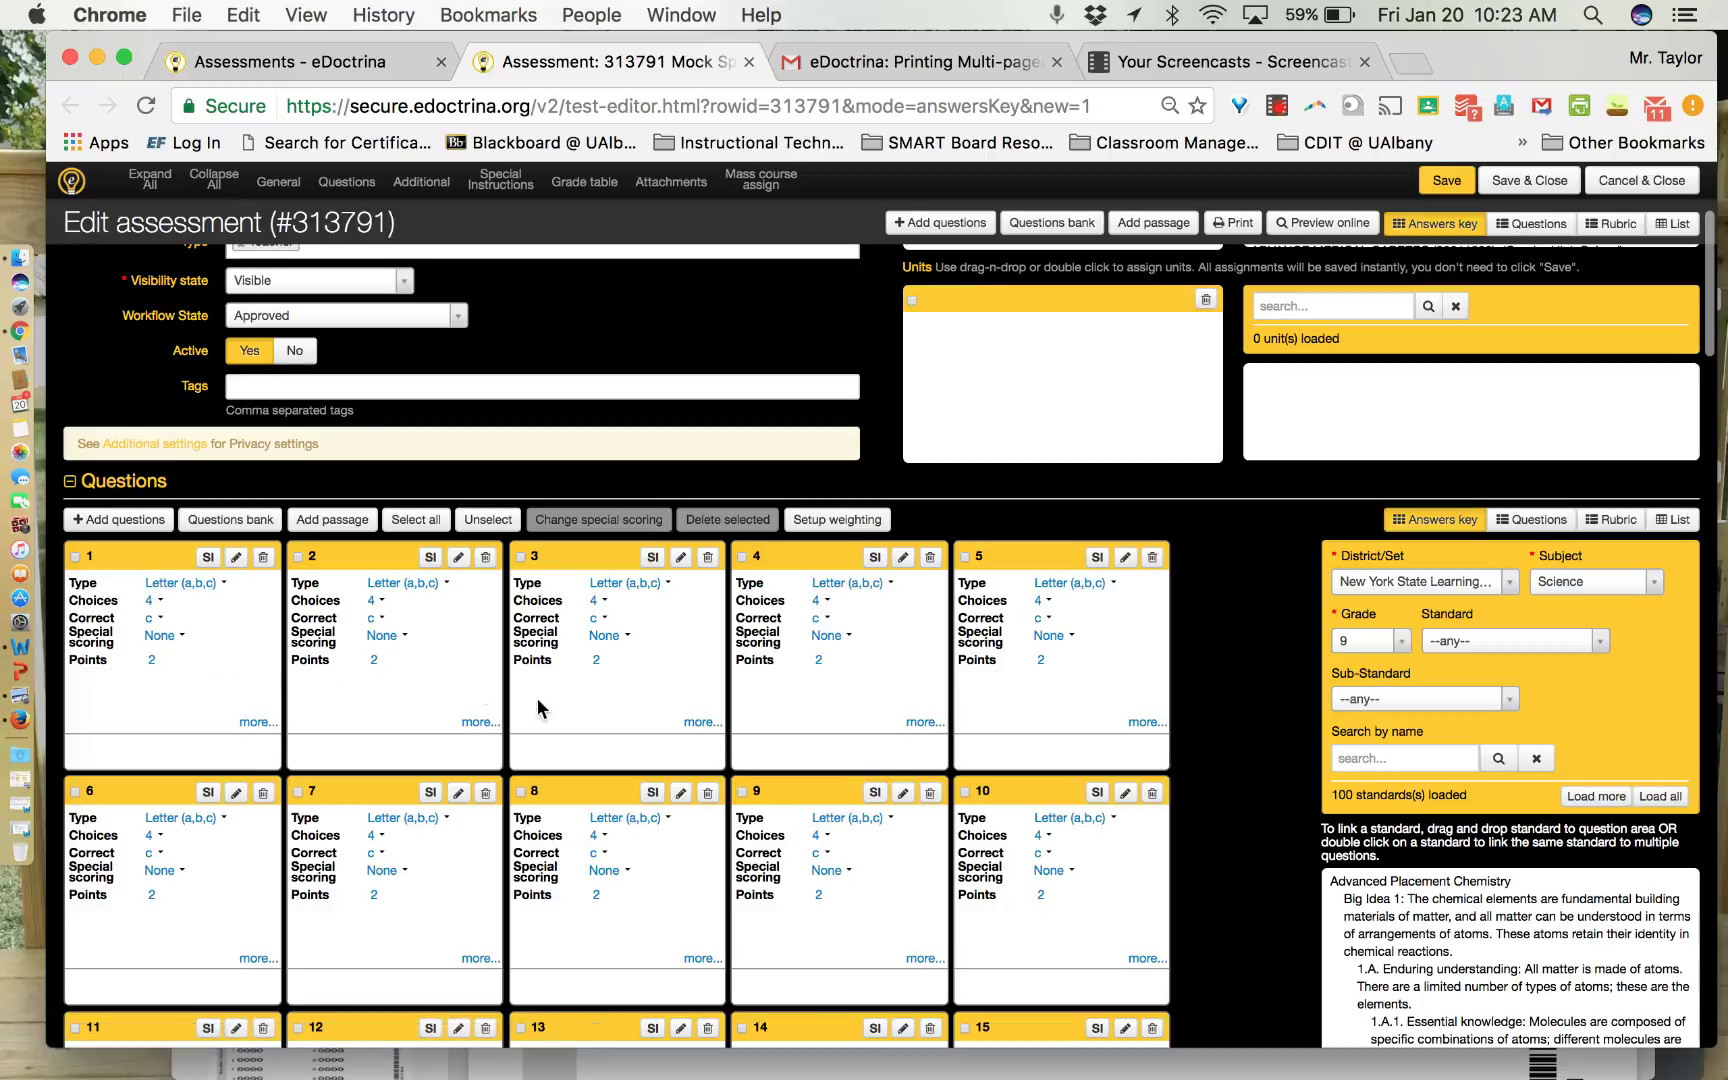
scroll(470, 360, "up", 3)
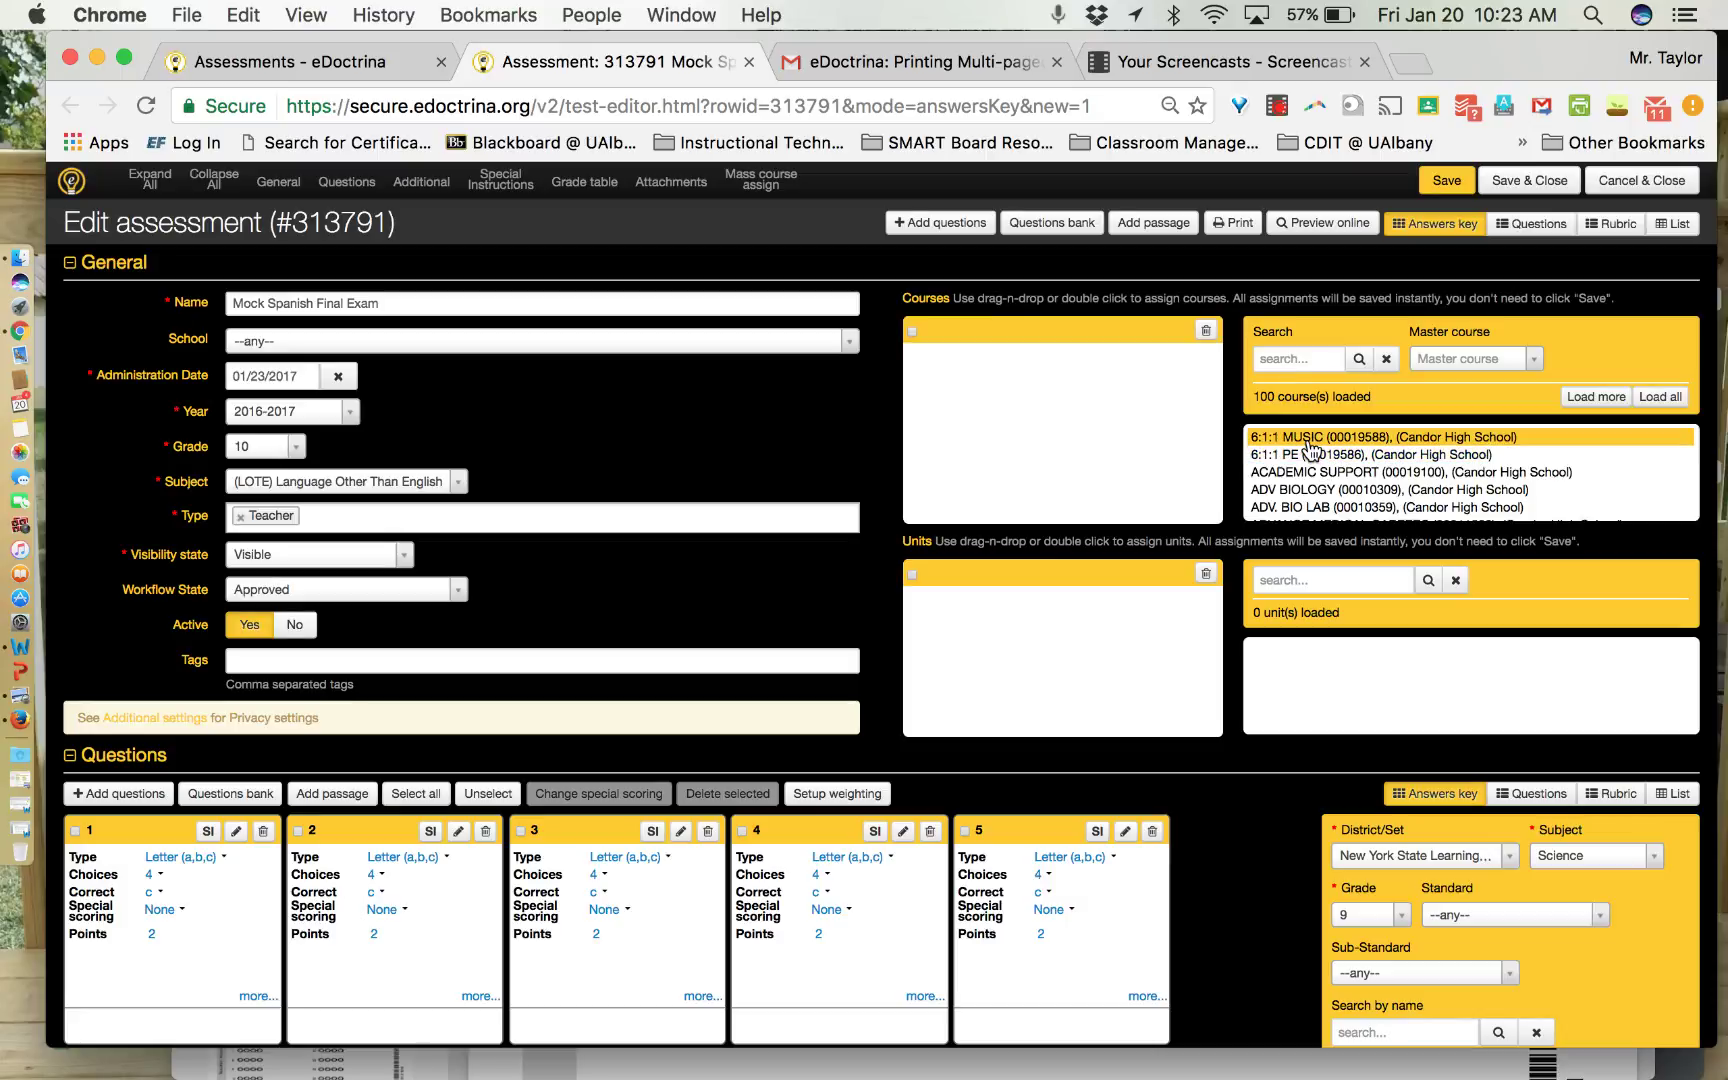
Search the courses for 'spanish' and assign SPANISH 2.
left_click(1302, 356)
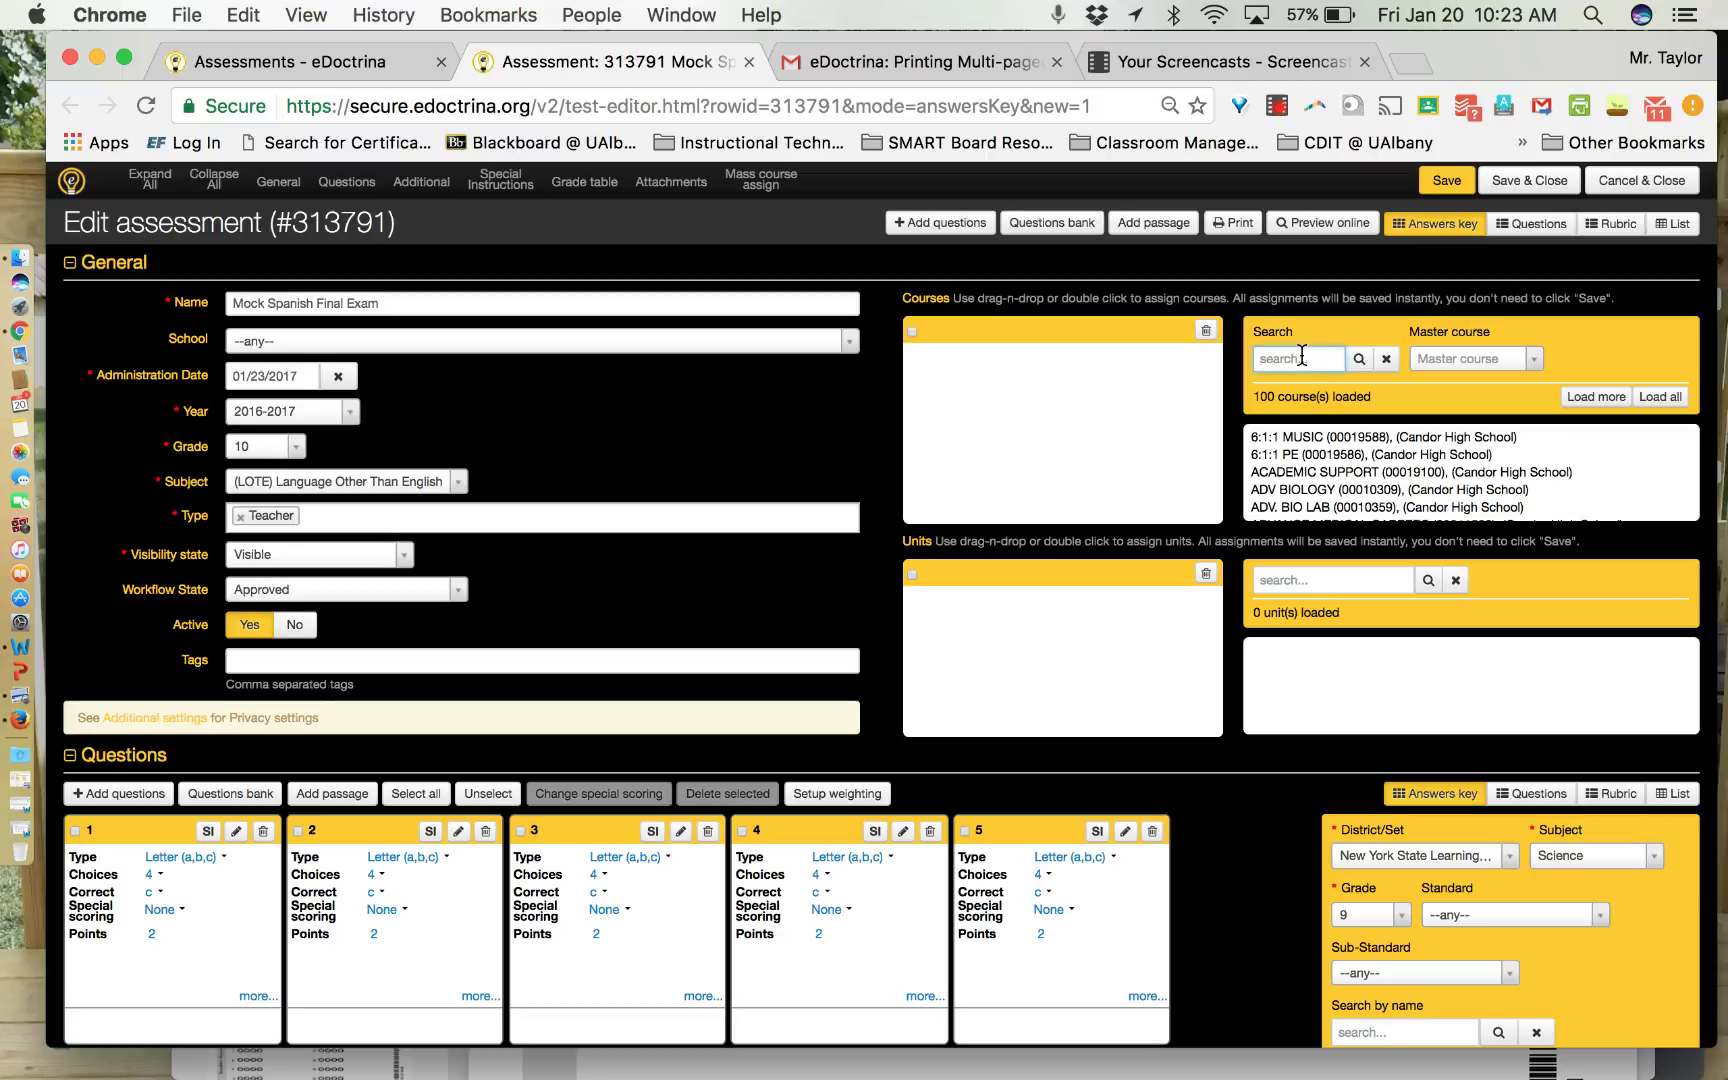
scroll(1365, 488, "down", 4)
type("spanish")
key("Return")
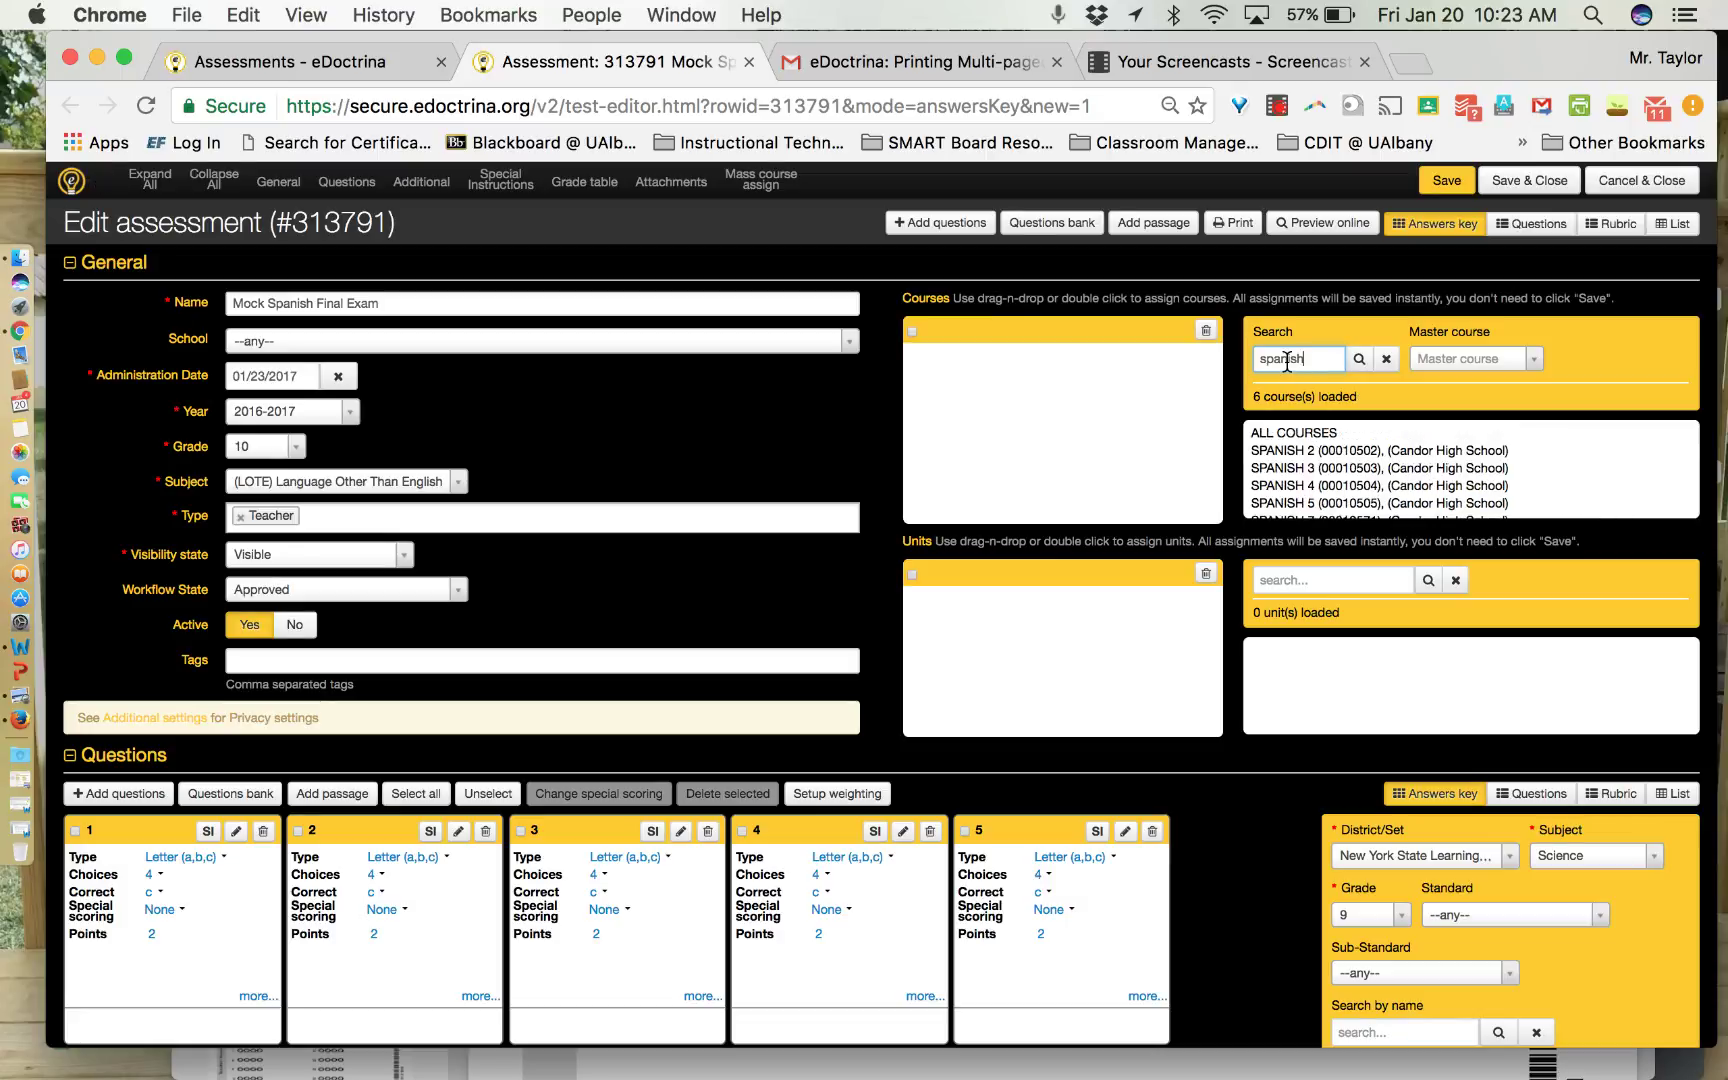
double_click(1305, 452)
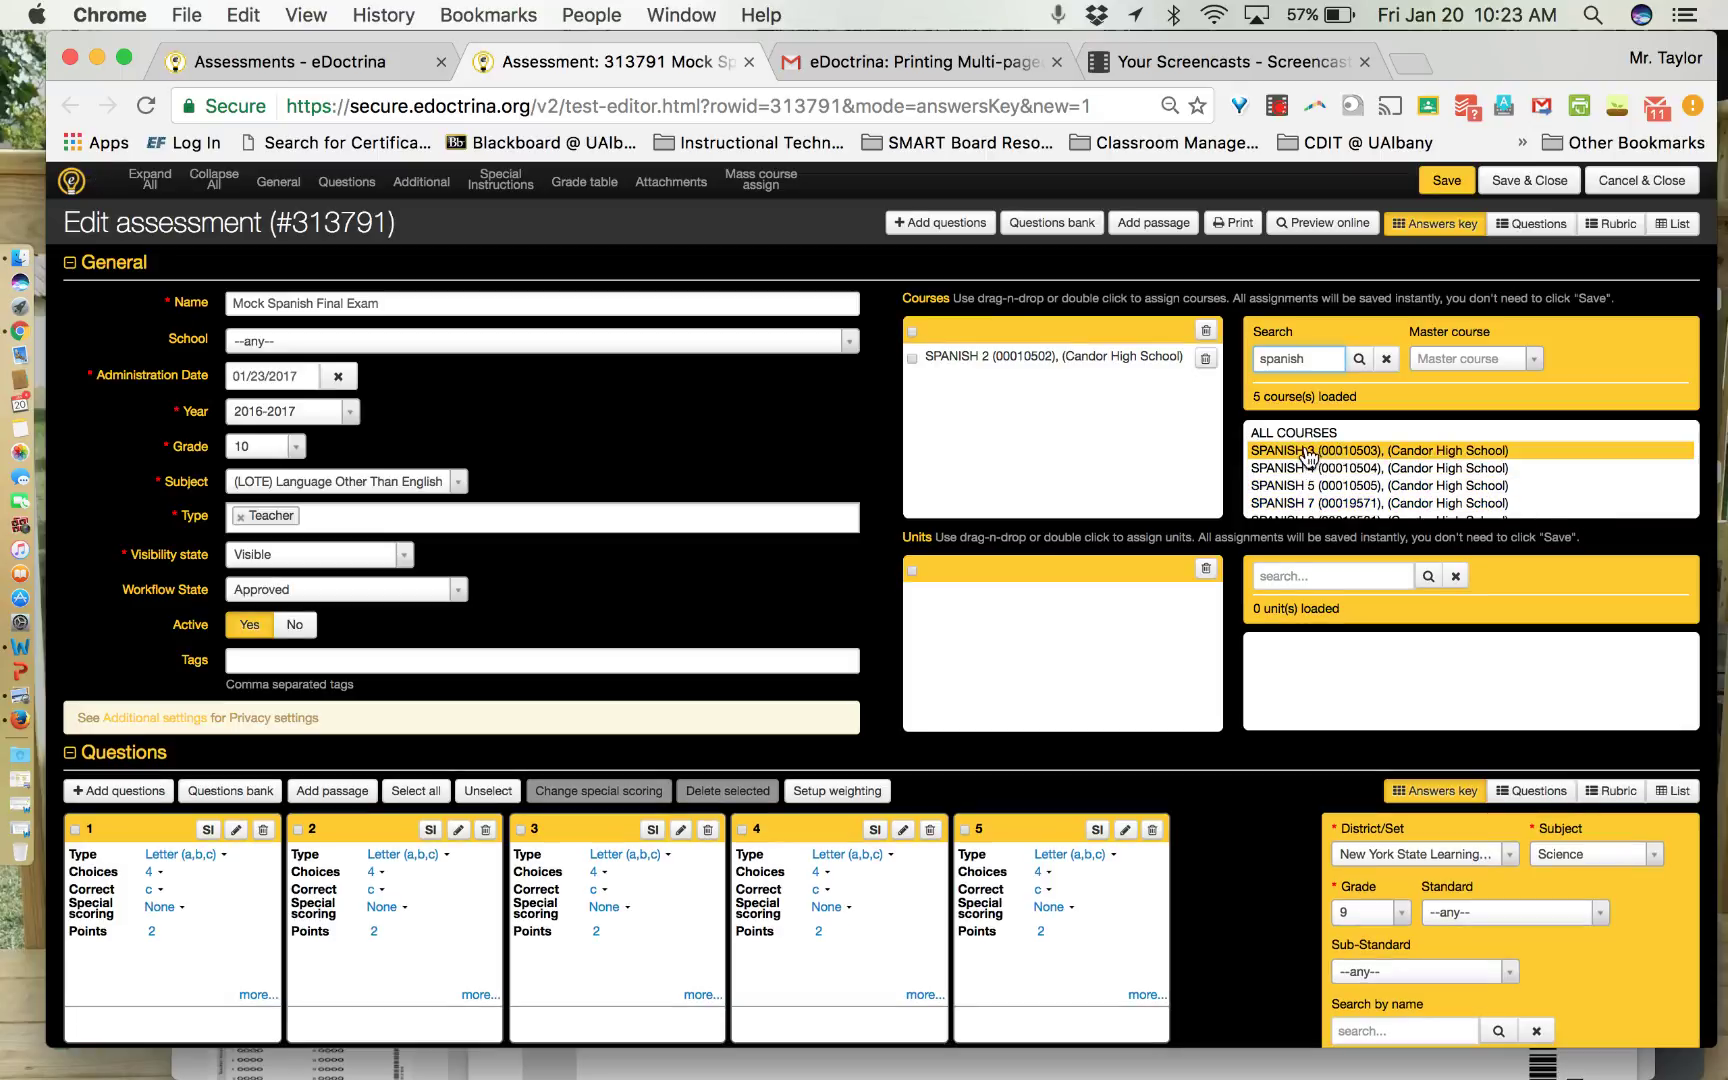
Remove the wrongly assigned Spanish courses, leaving SPANISH 2 as the only course.
left_click_drag(1307, 455, 991, 404)
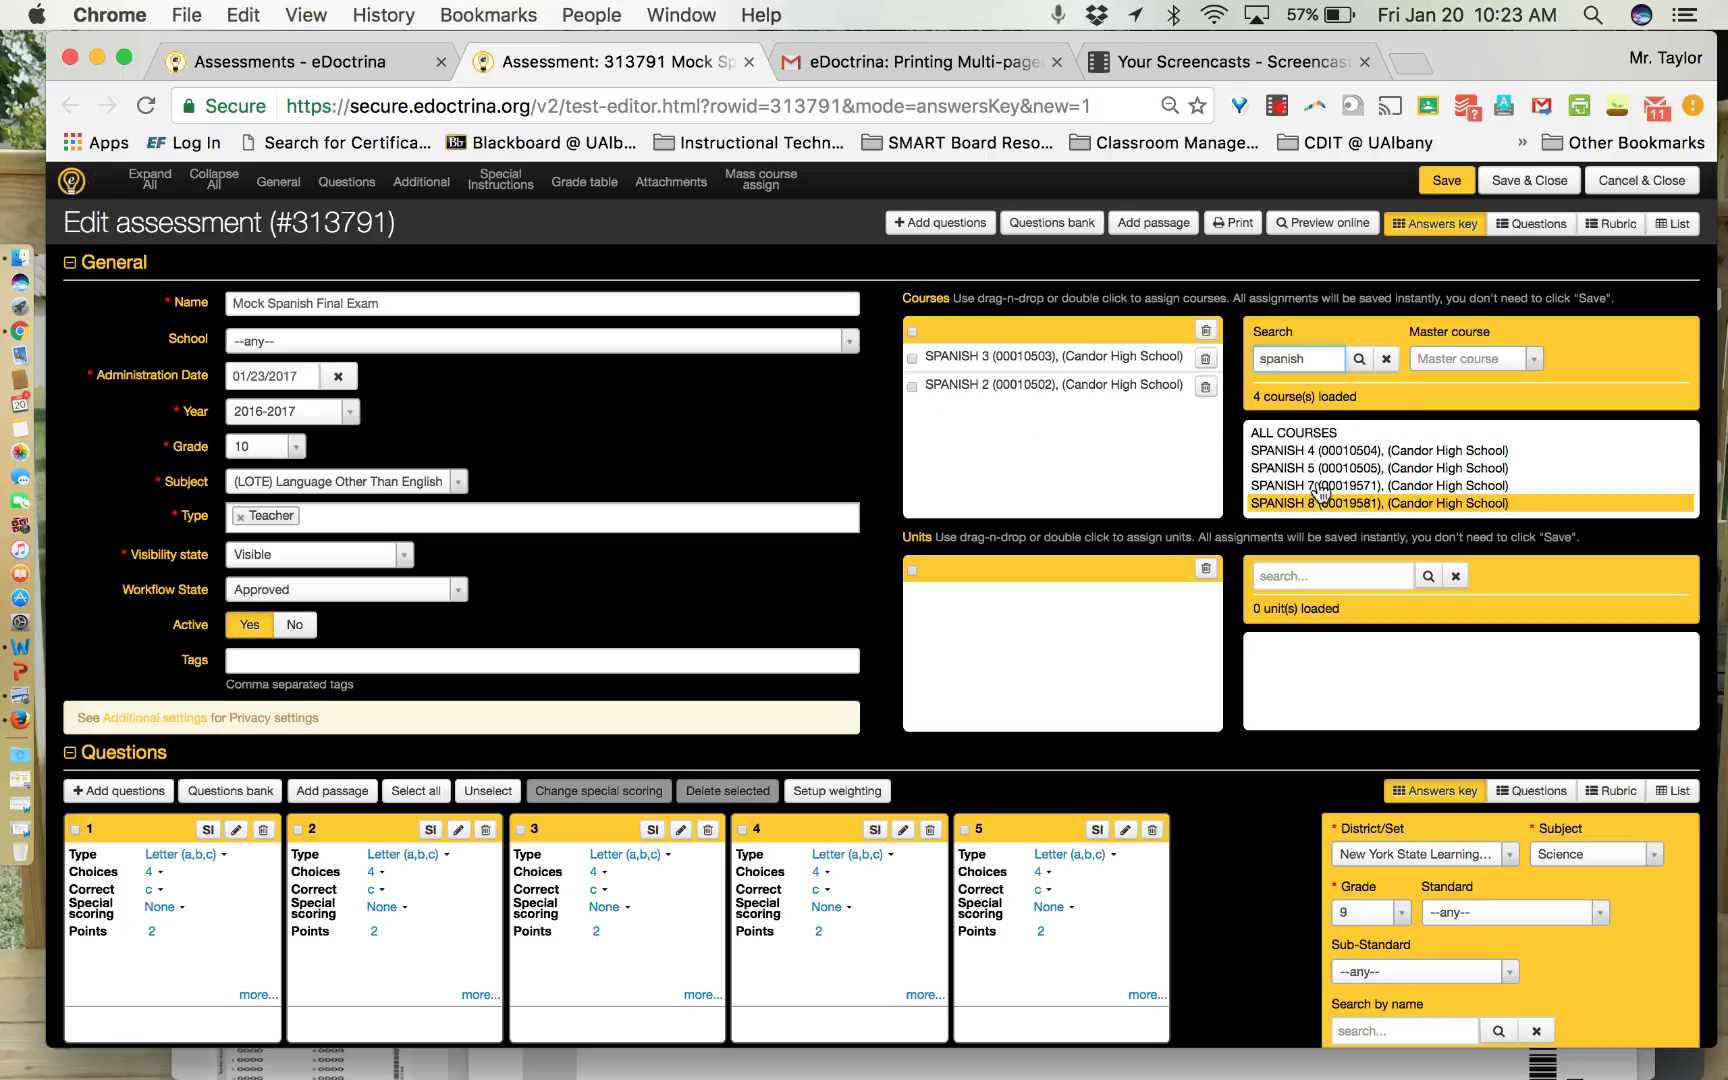
left_click(1203, 386)
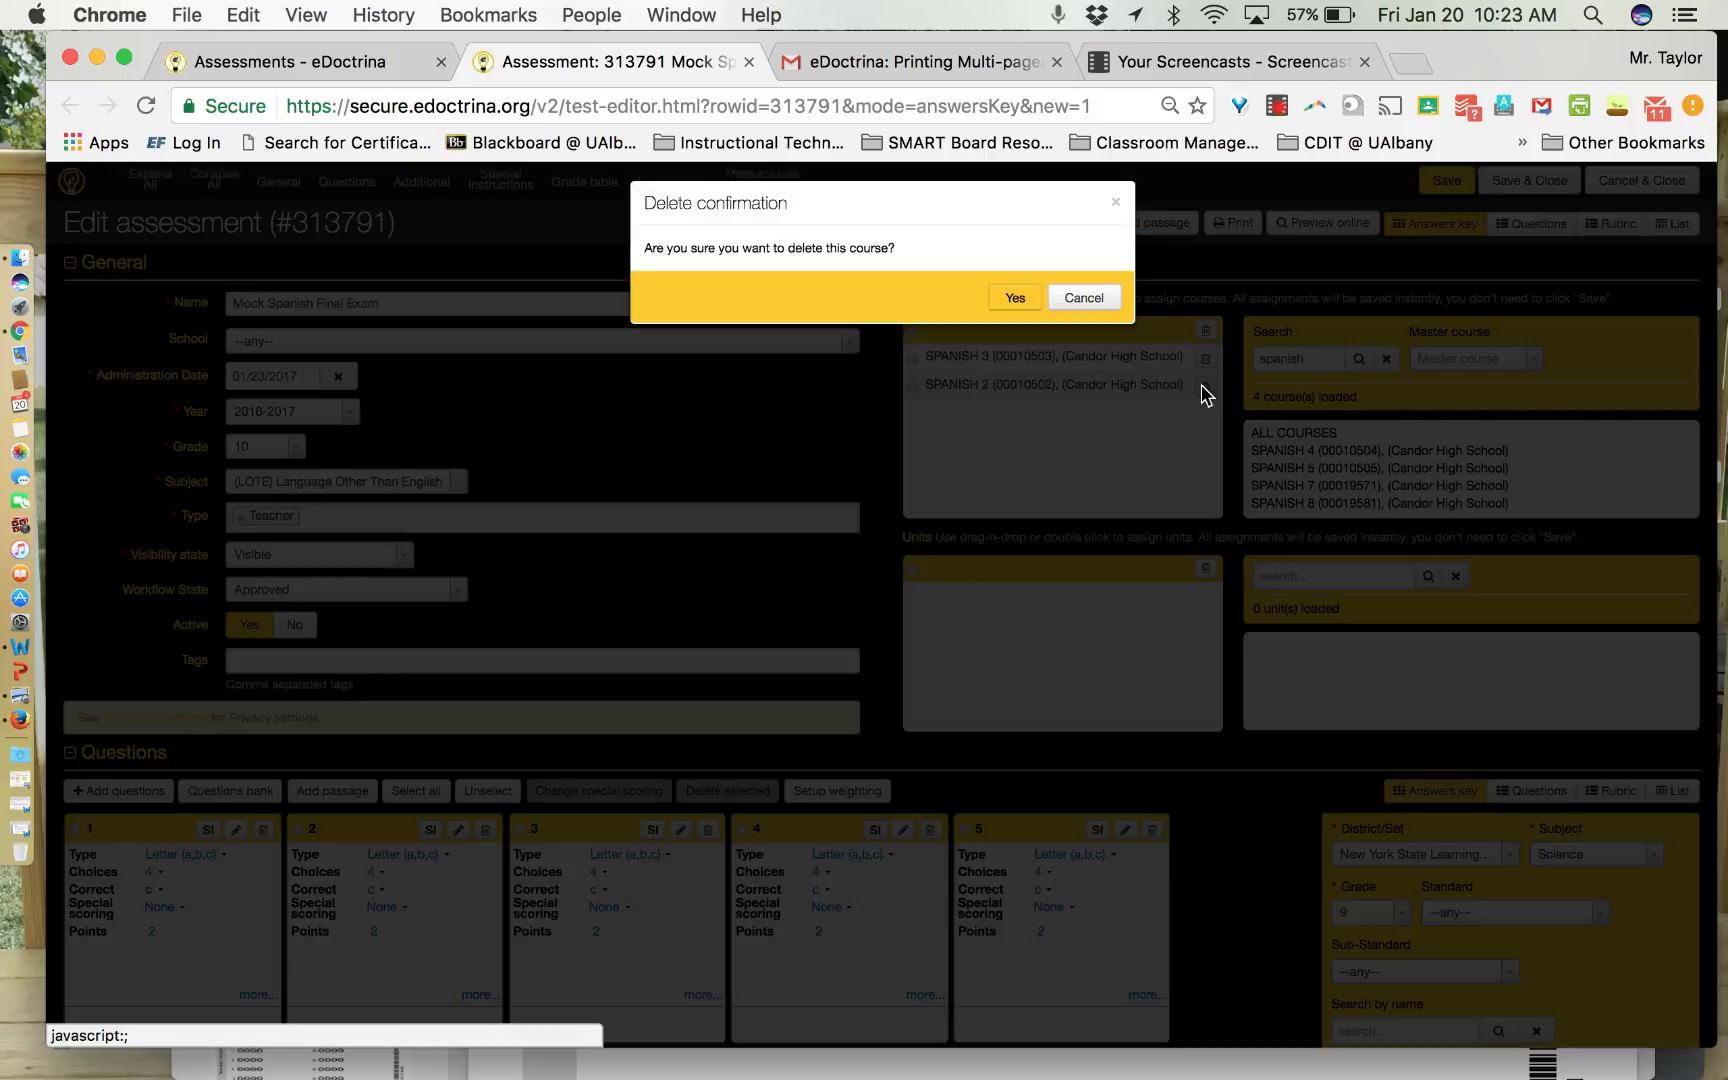
left_click(1014, 298)
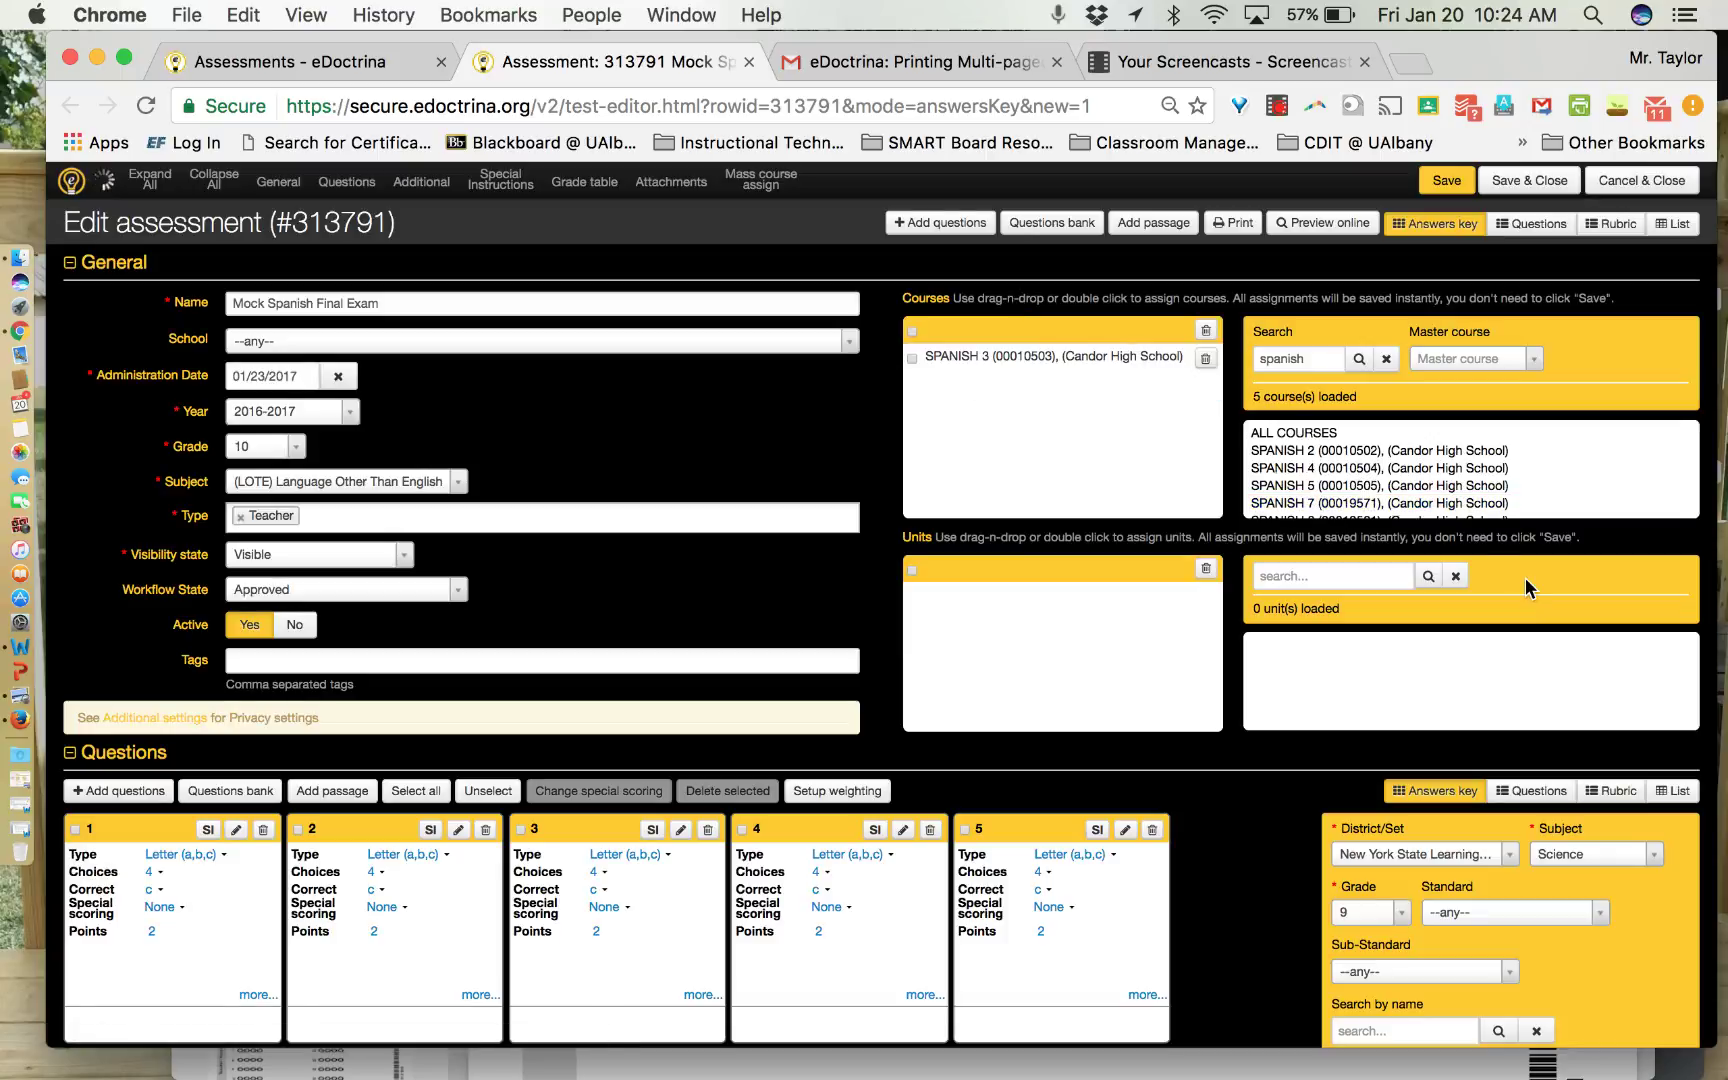
left_click(913, 360)
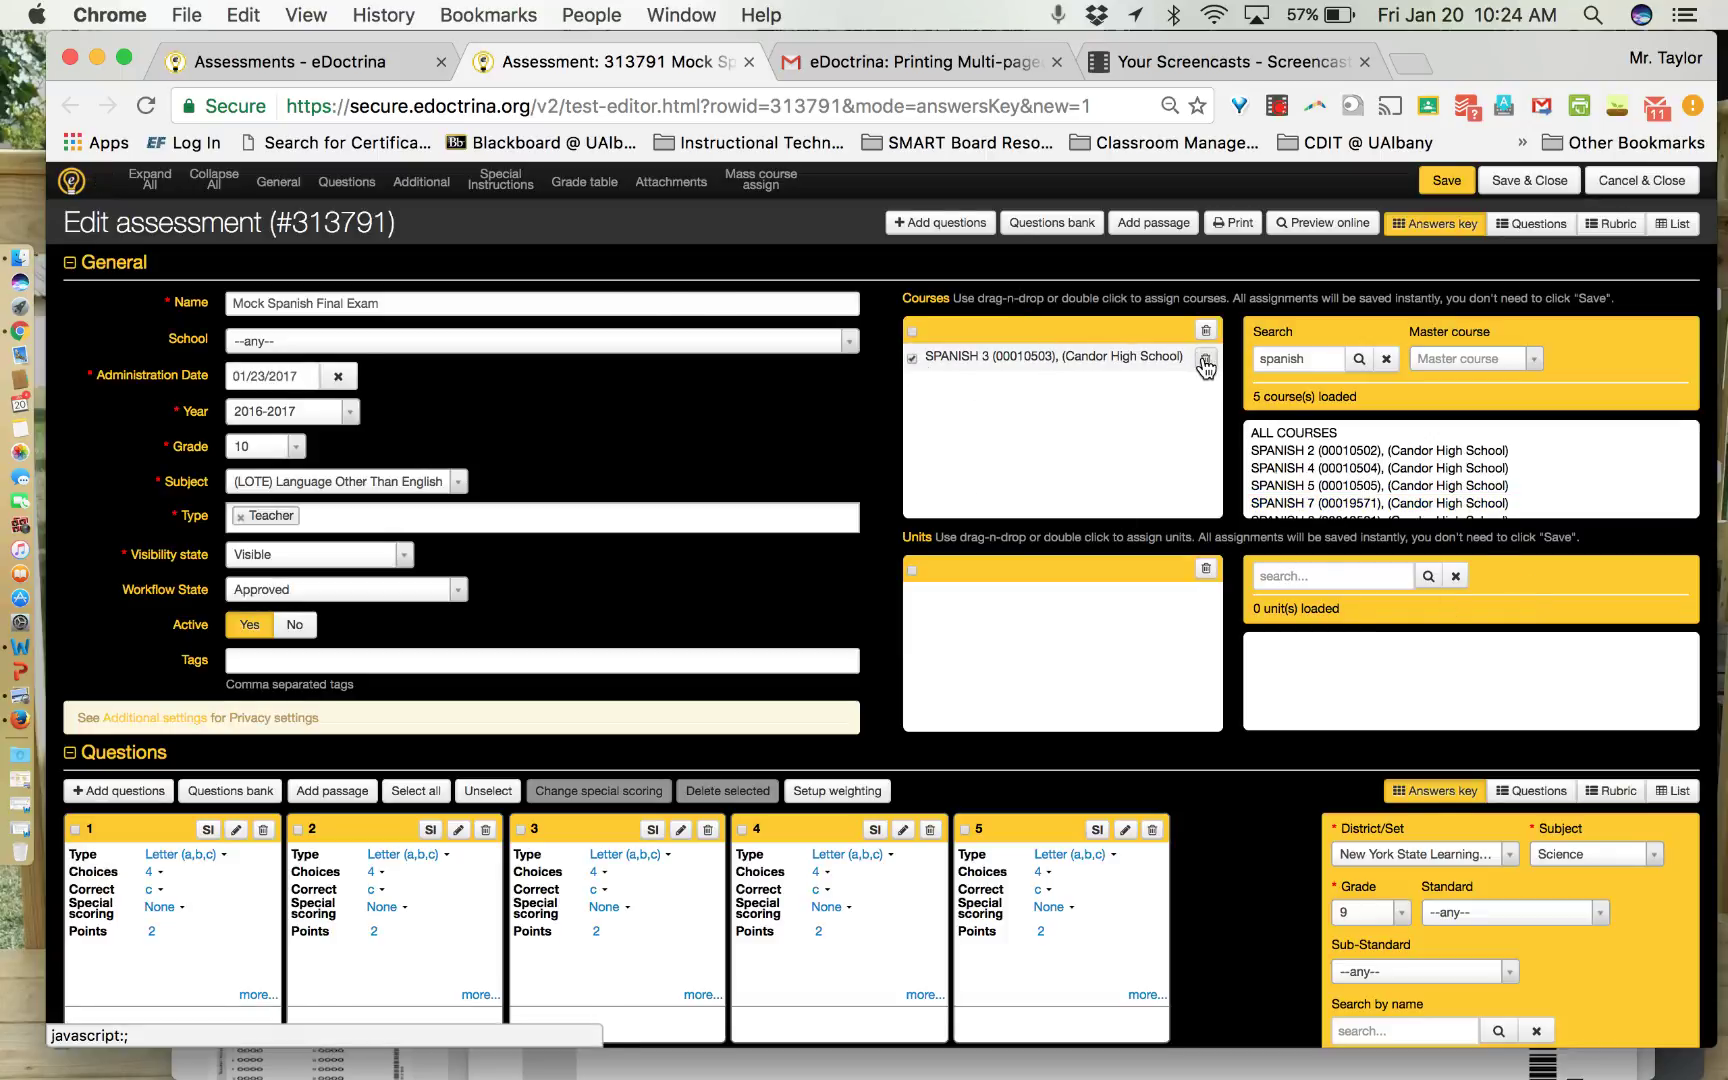
left_click(1205, 360)
left_click(1020, 300)
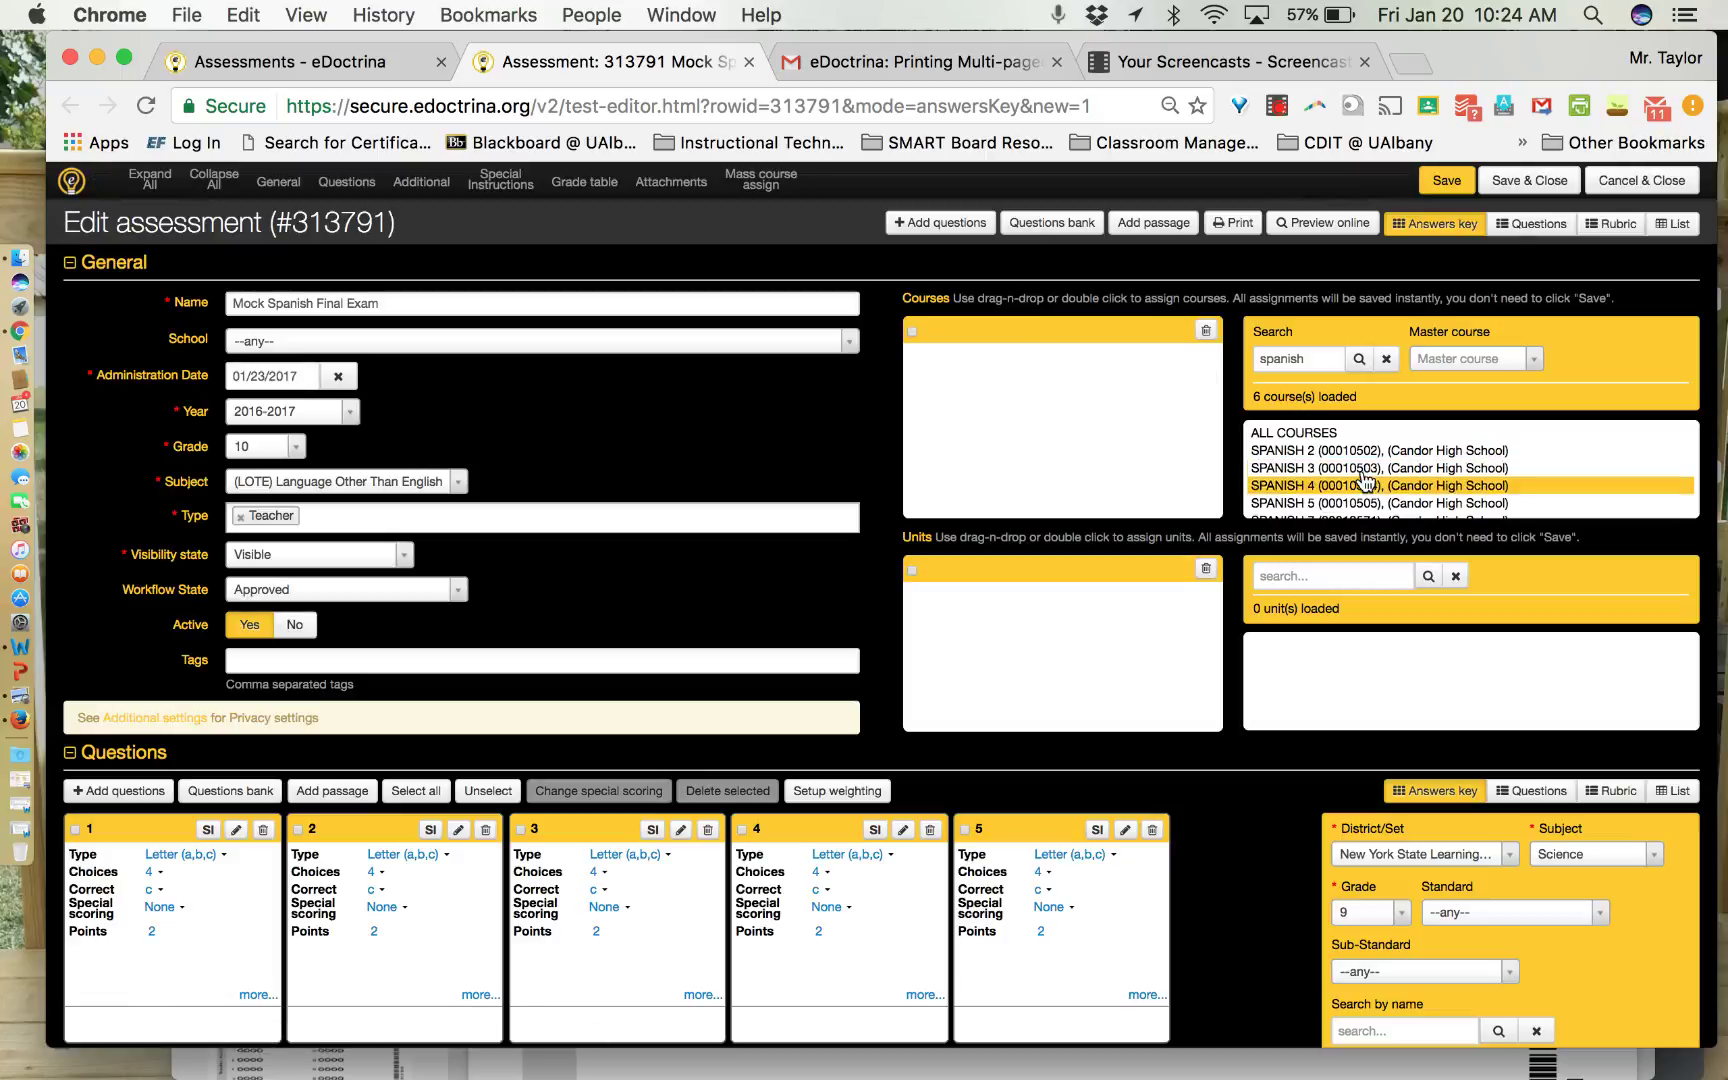
double_click(1307, 454)
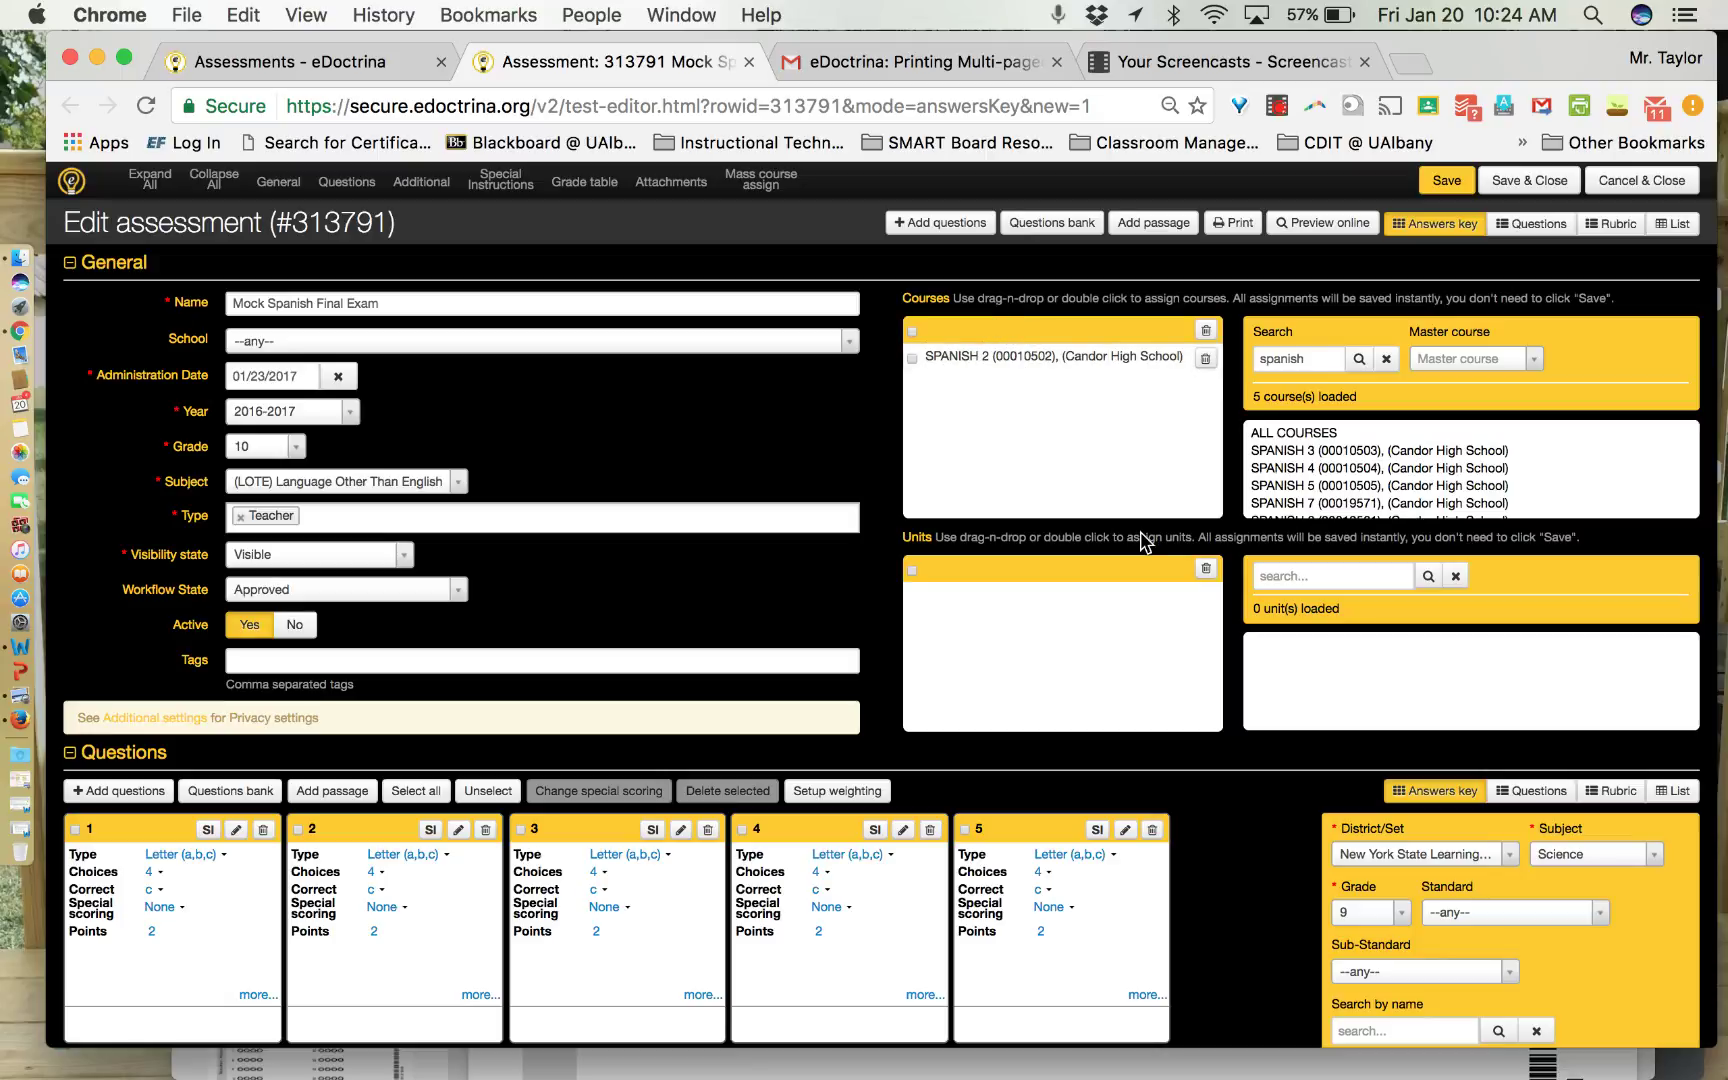
scroll(1140, 440, "down", 3)
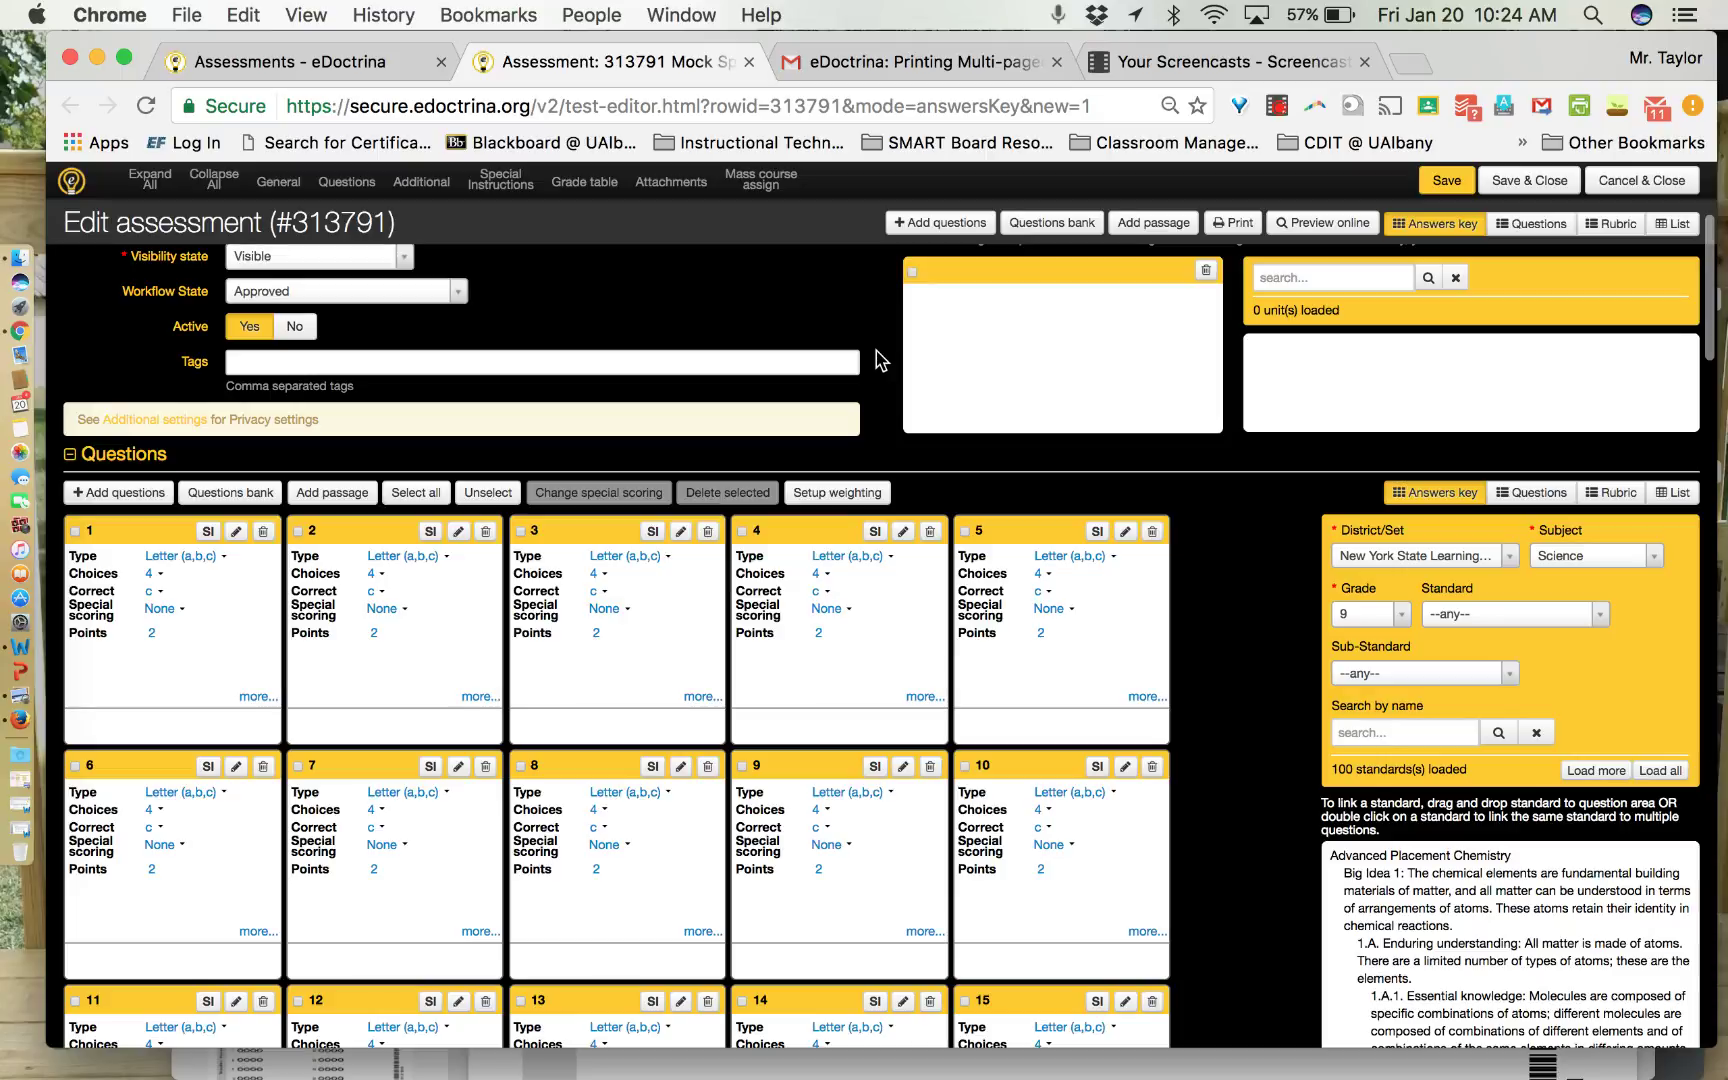
scroll(838, 320, "down", 2)
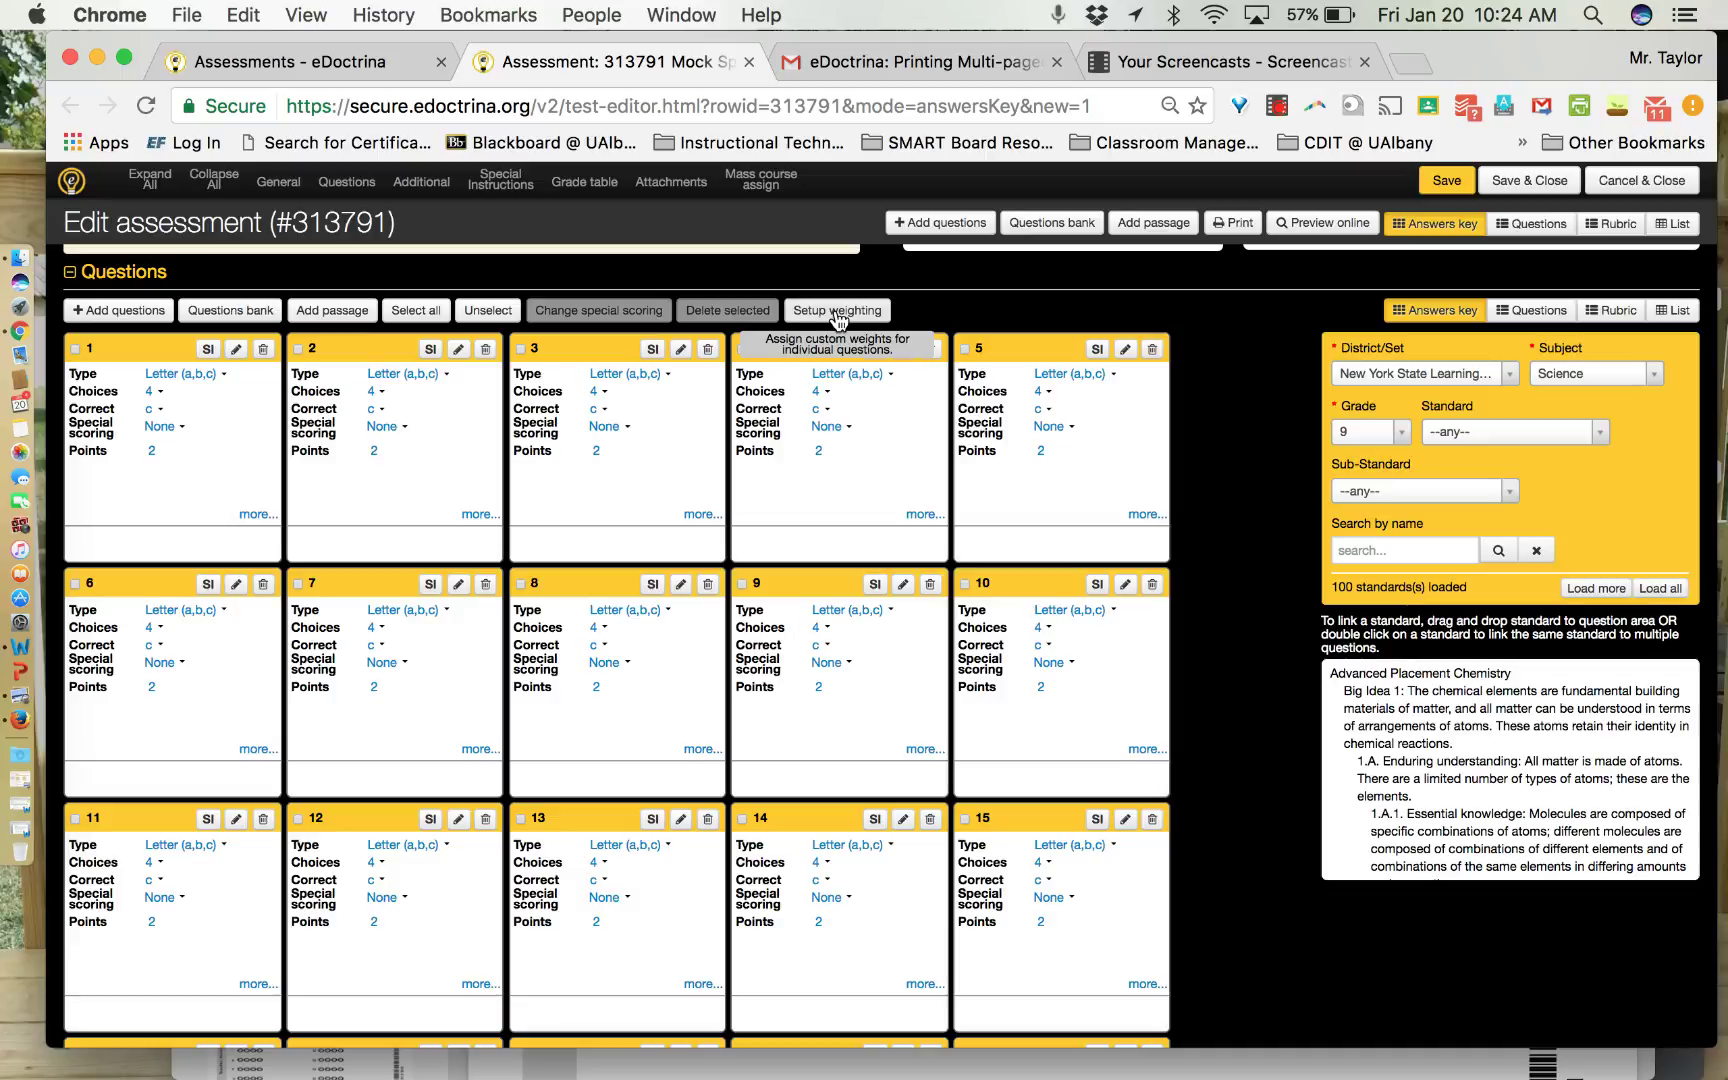
scroll(389, 692, "down", 10)
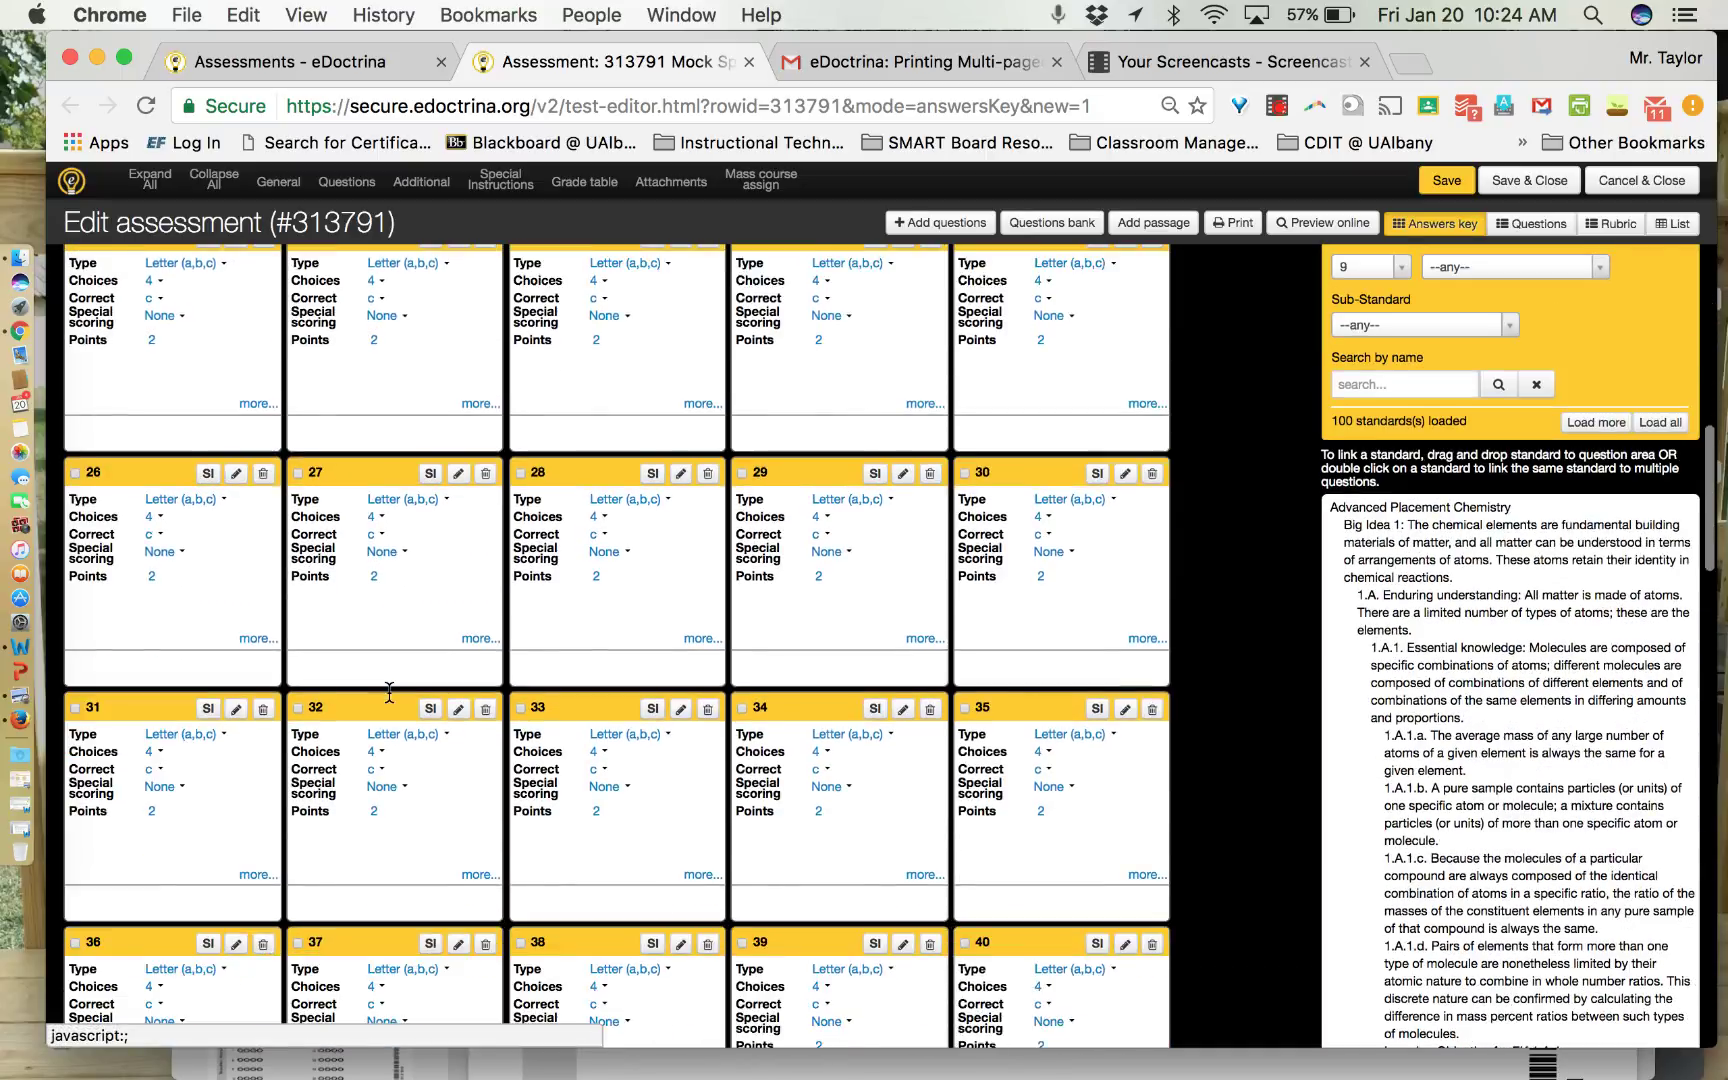
scroll(389, 692, "down", 9)
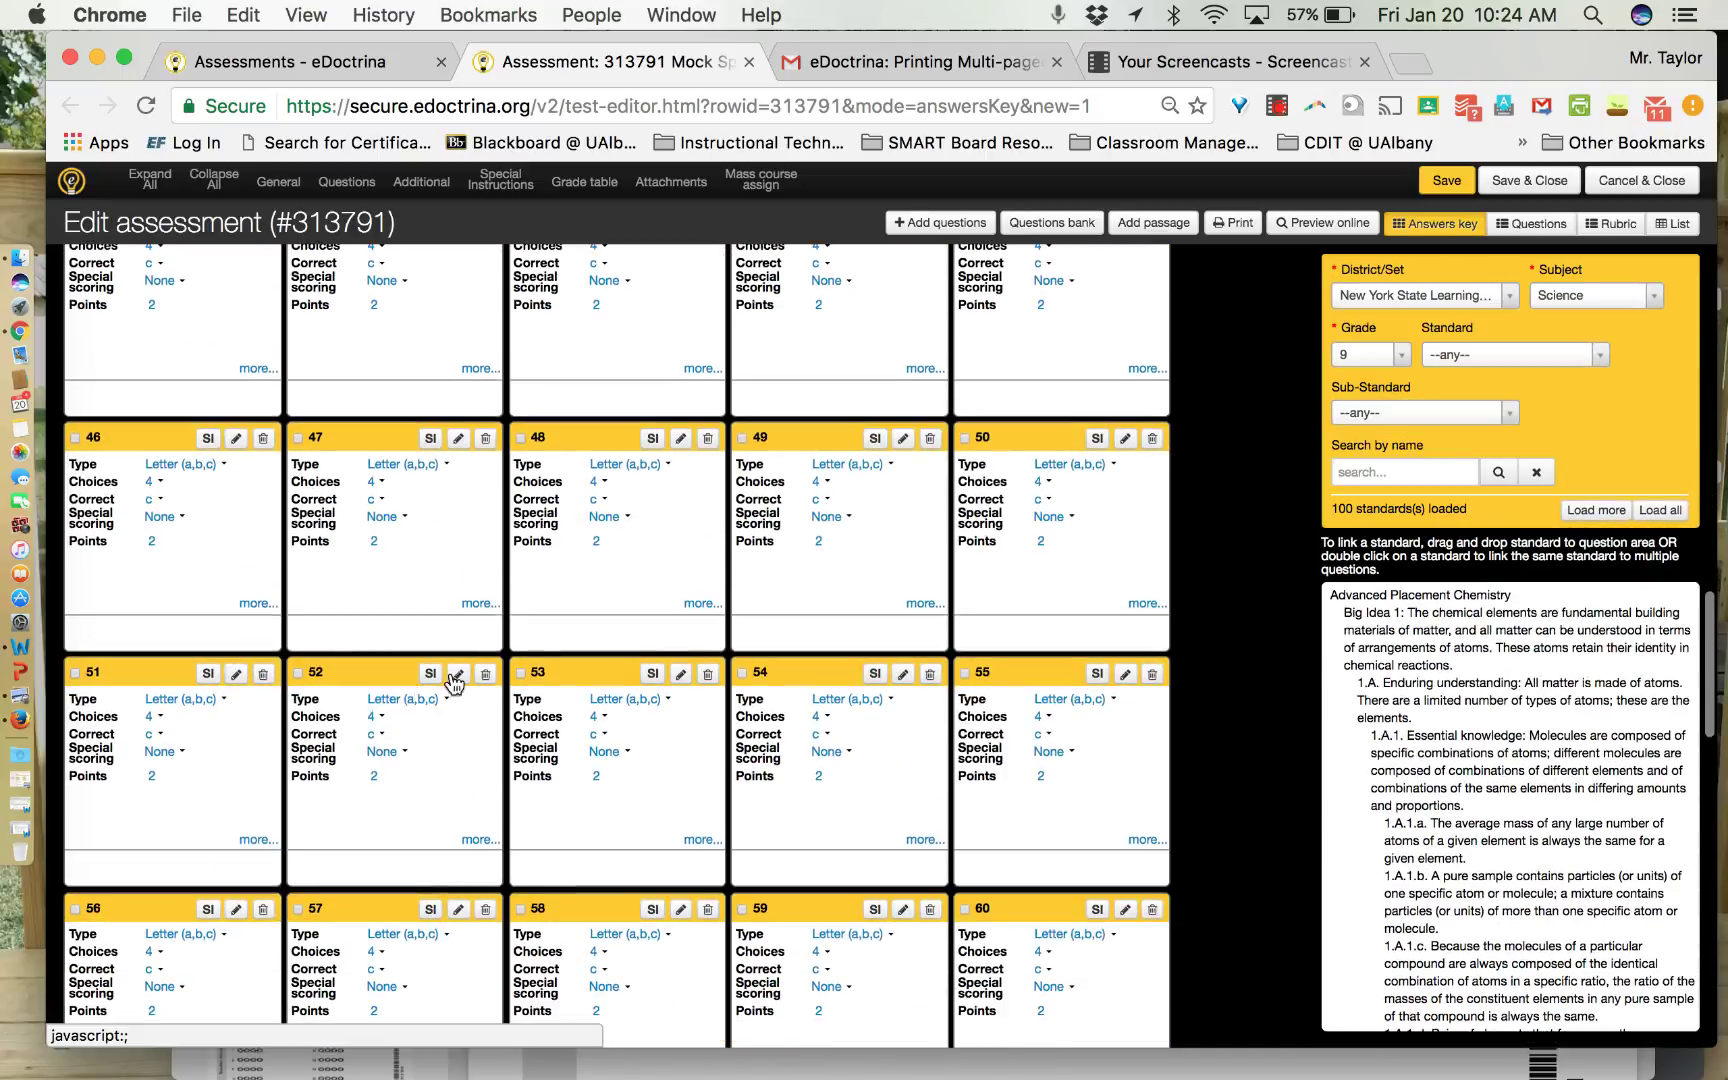
scroll(444, 508, "down", 2)
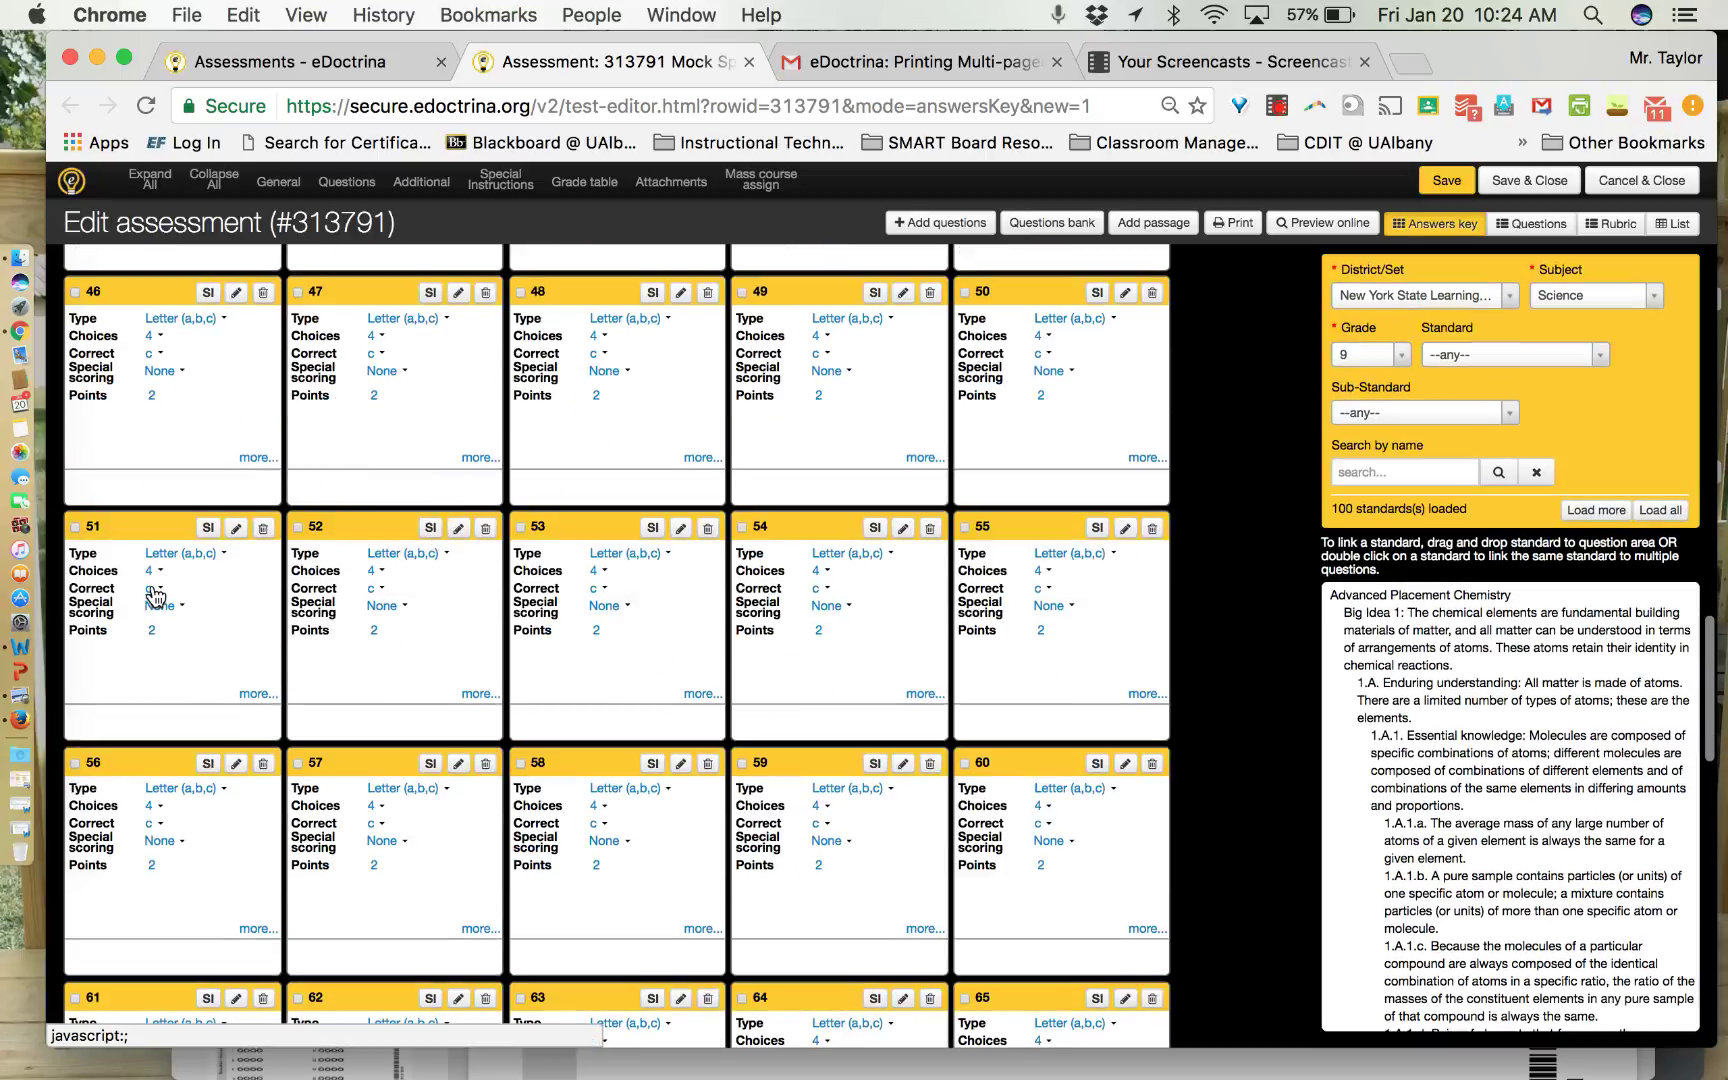
scroll(340, 501, "up", 20)
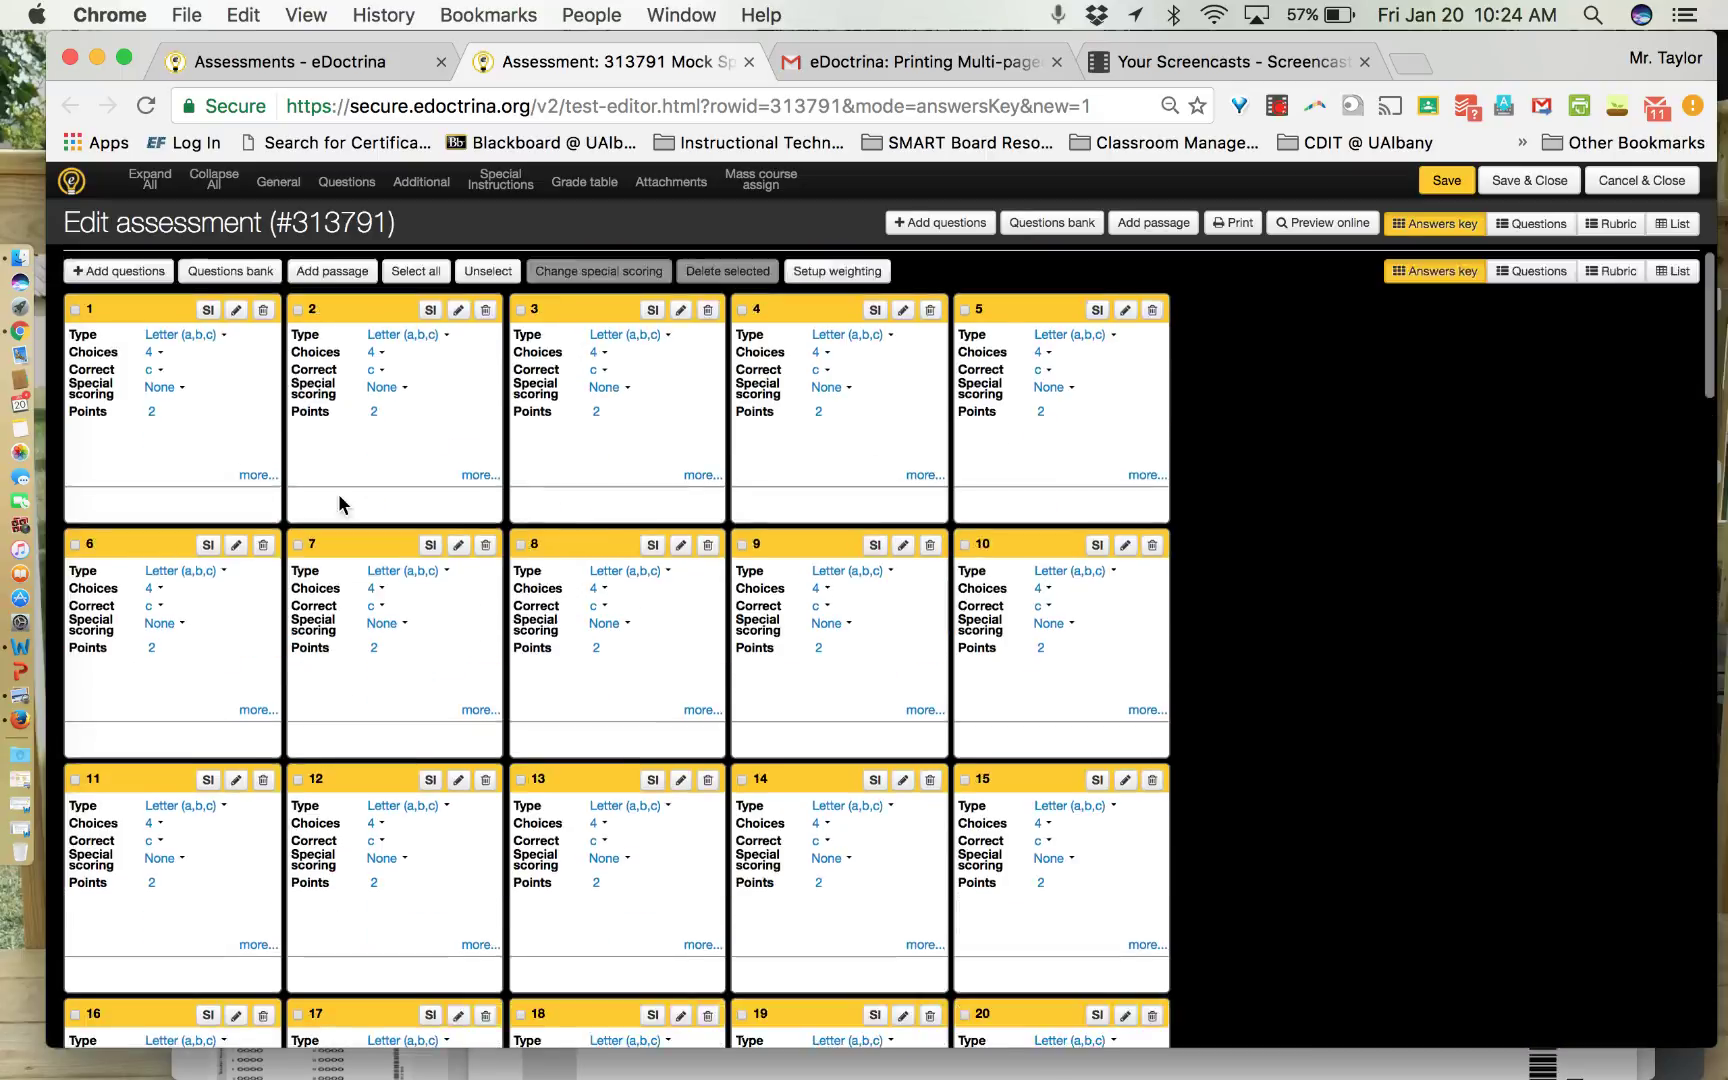
Key question 1 as d, question 3 as a and question 9 as b.
scroll(338, 493, "up", 5)
scroll(345, 600, "down", 6)
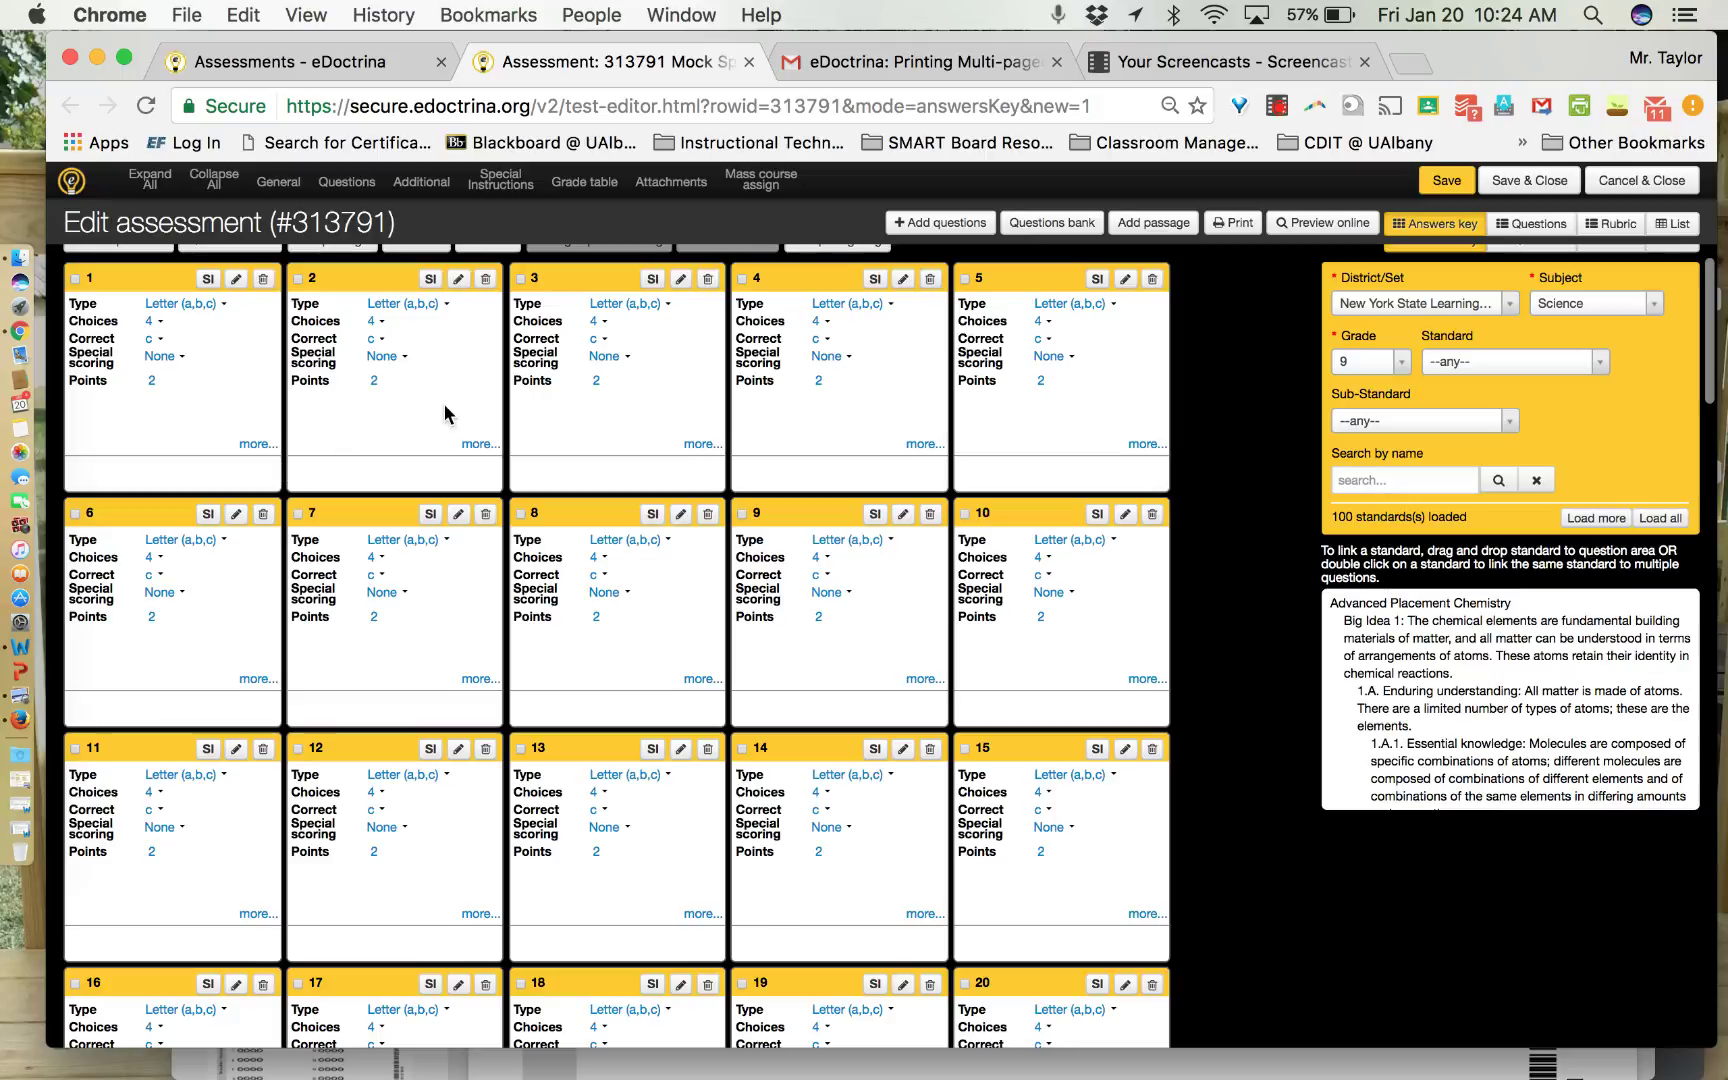
left_click(156, 340)
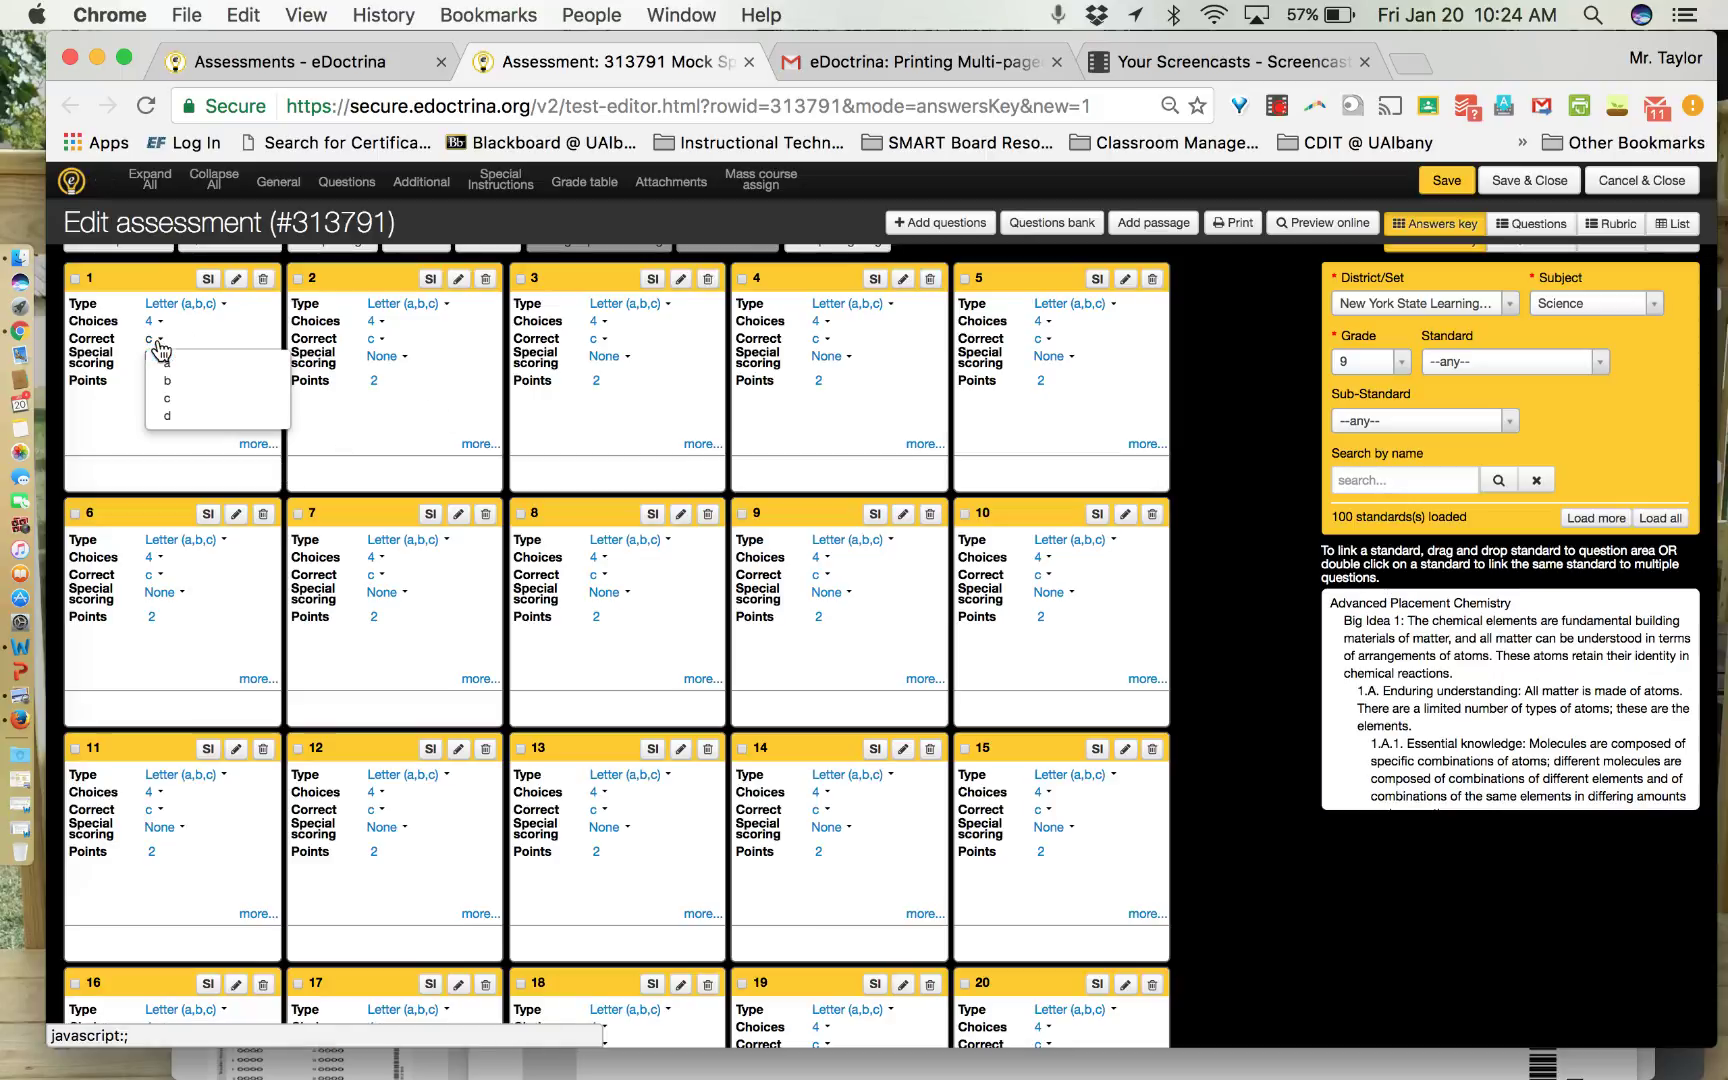
left_click(172, 416)
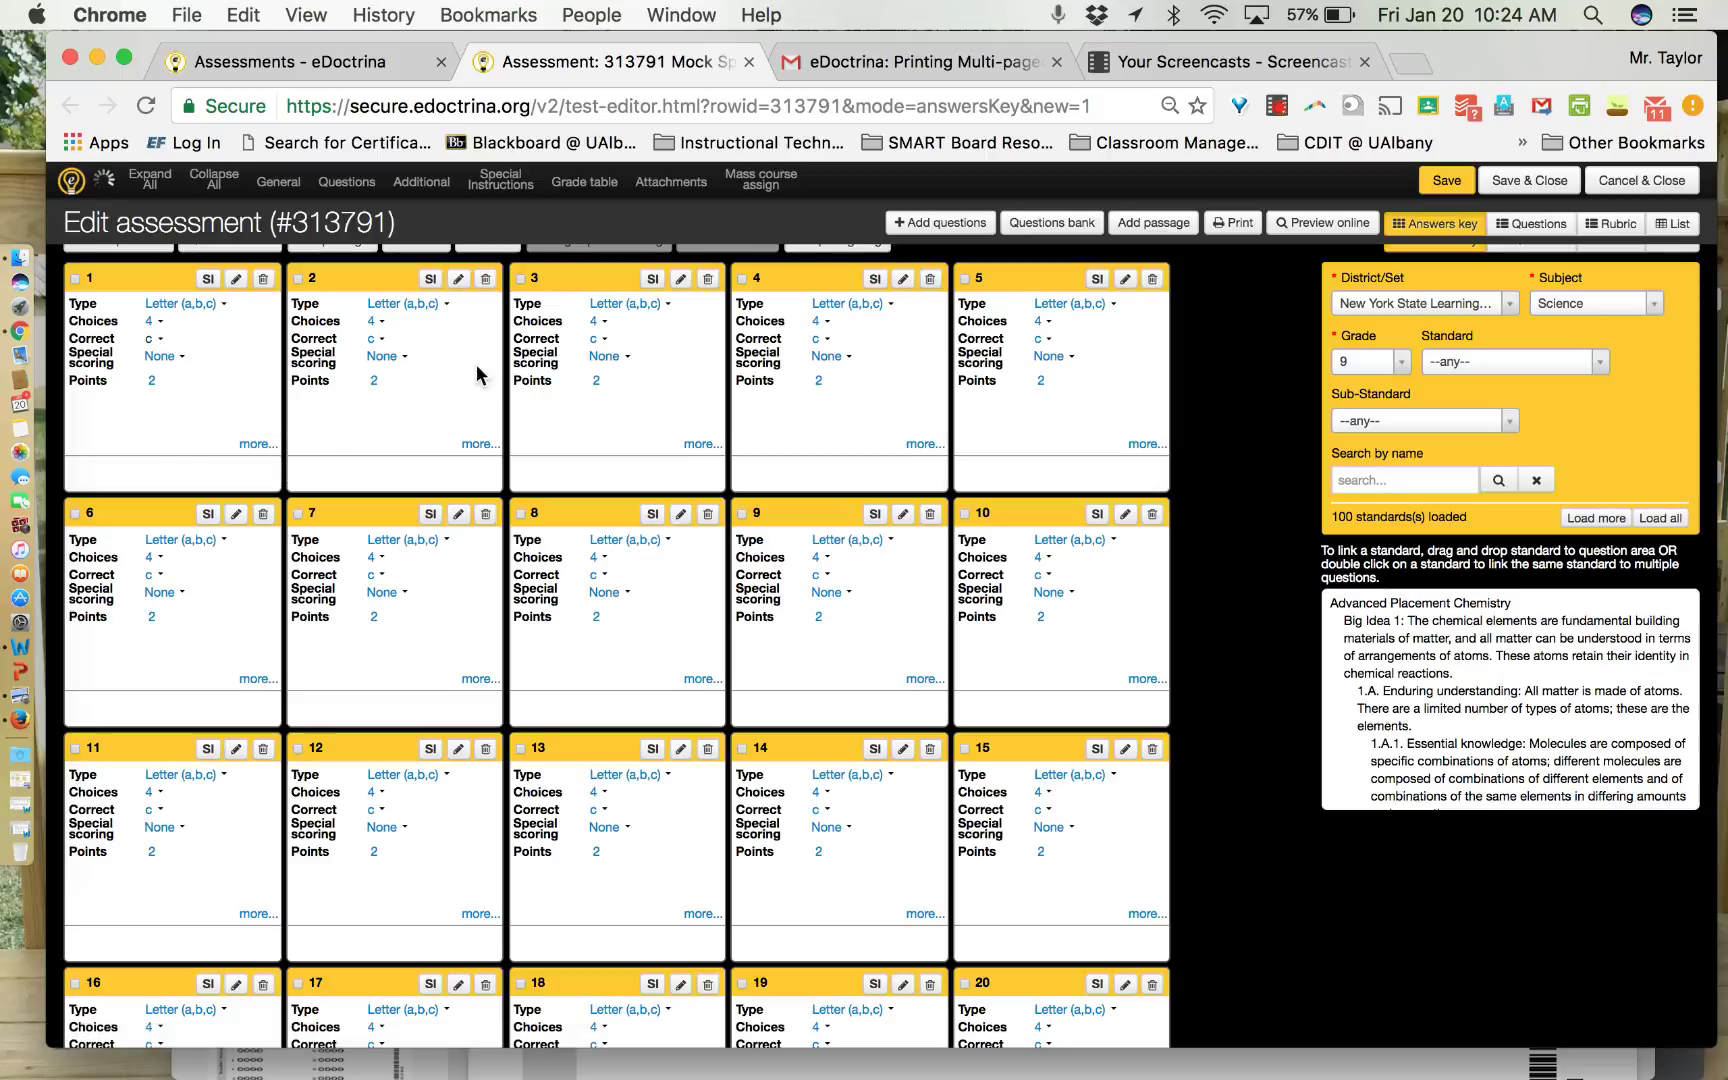
left_click(598, 340)
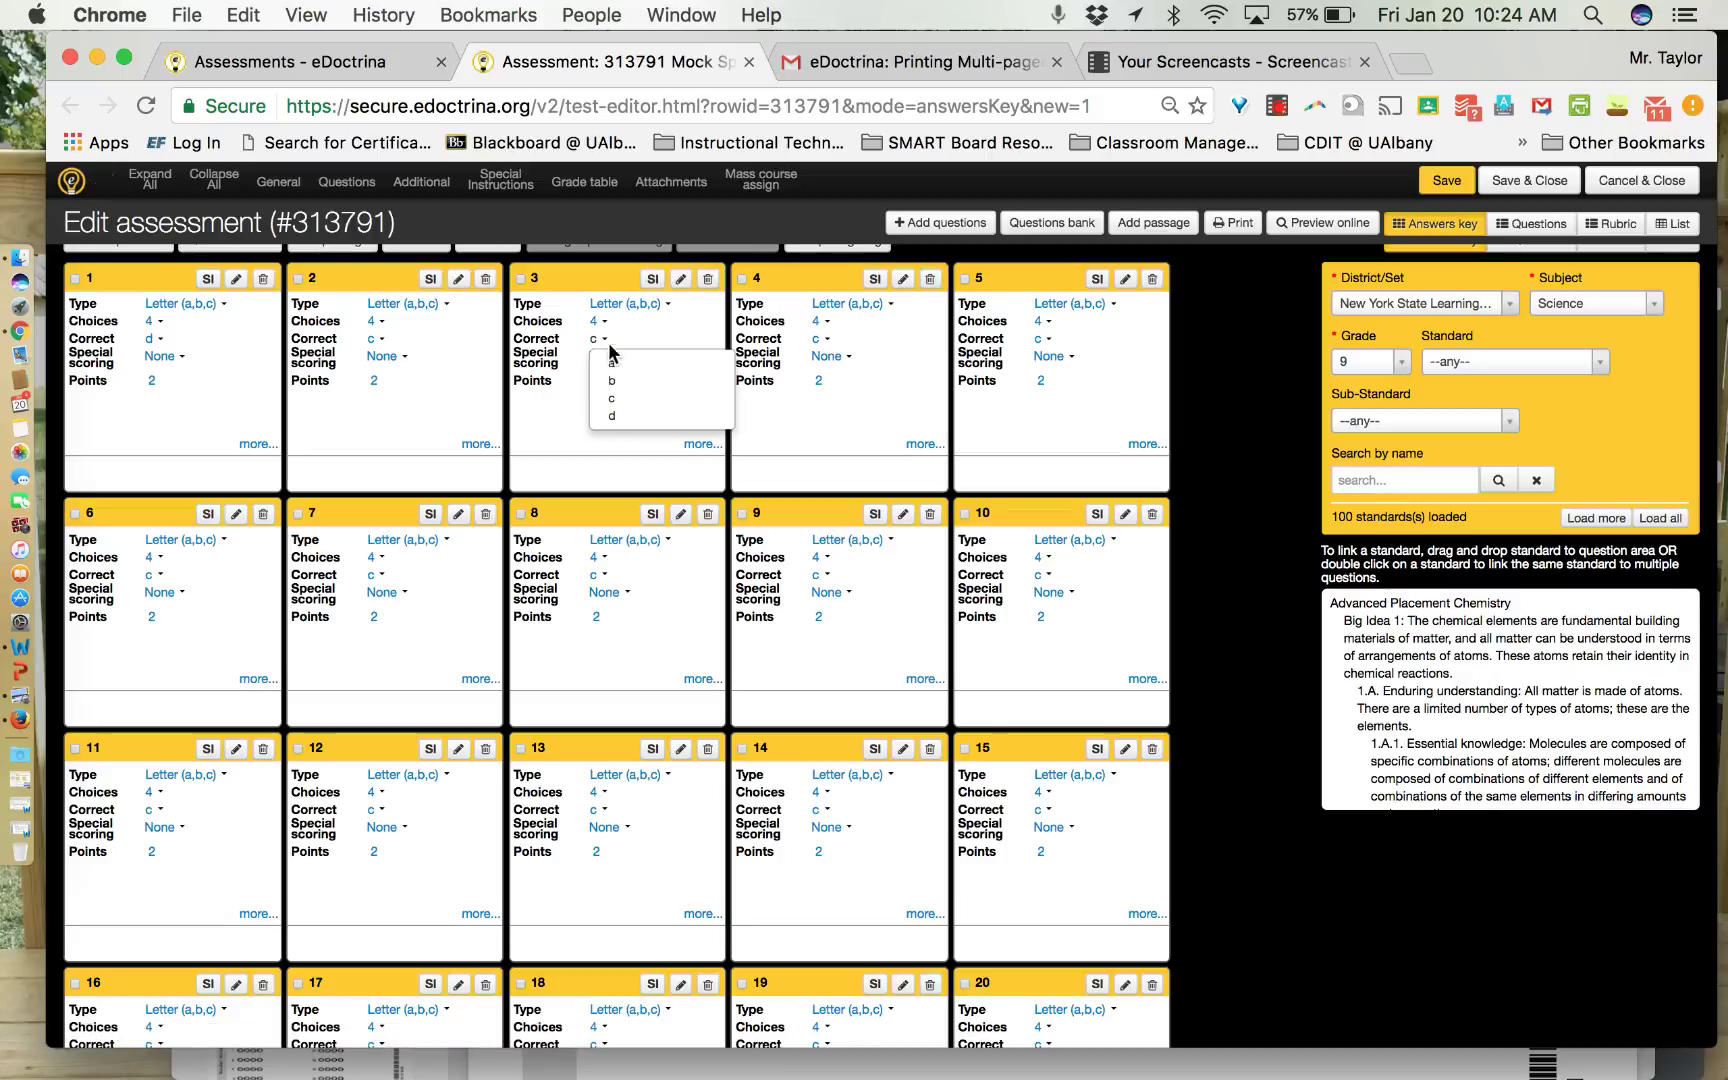
left_click(612, 362)
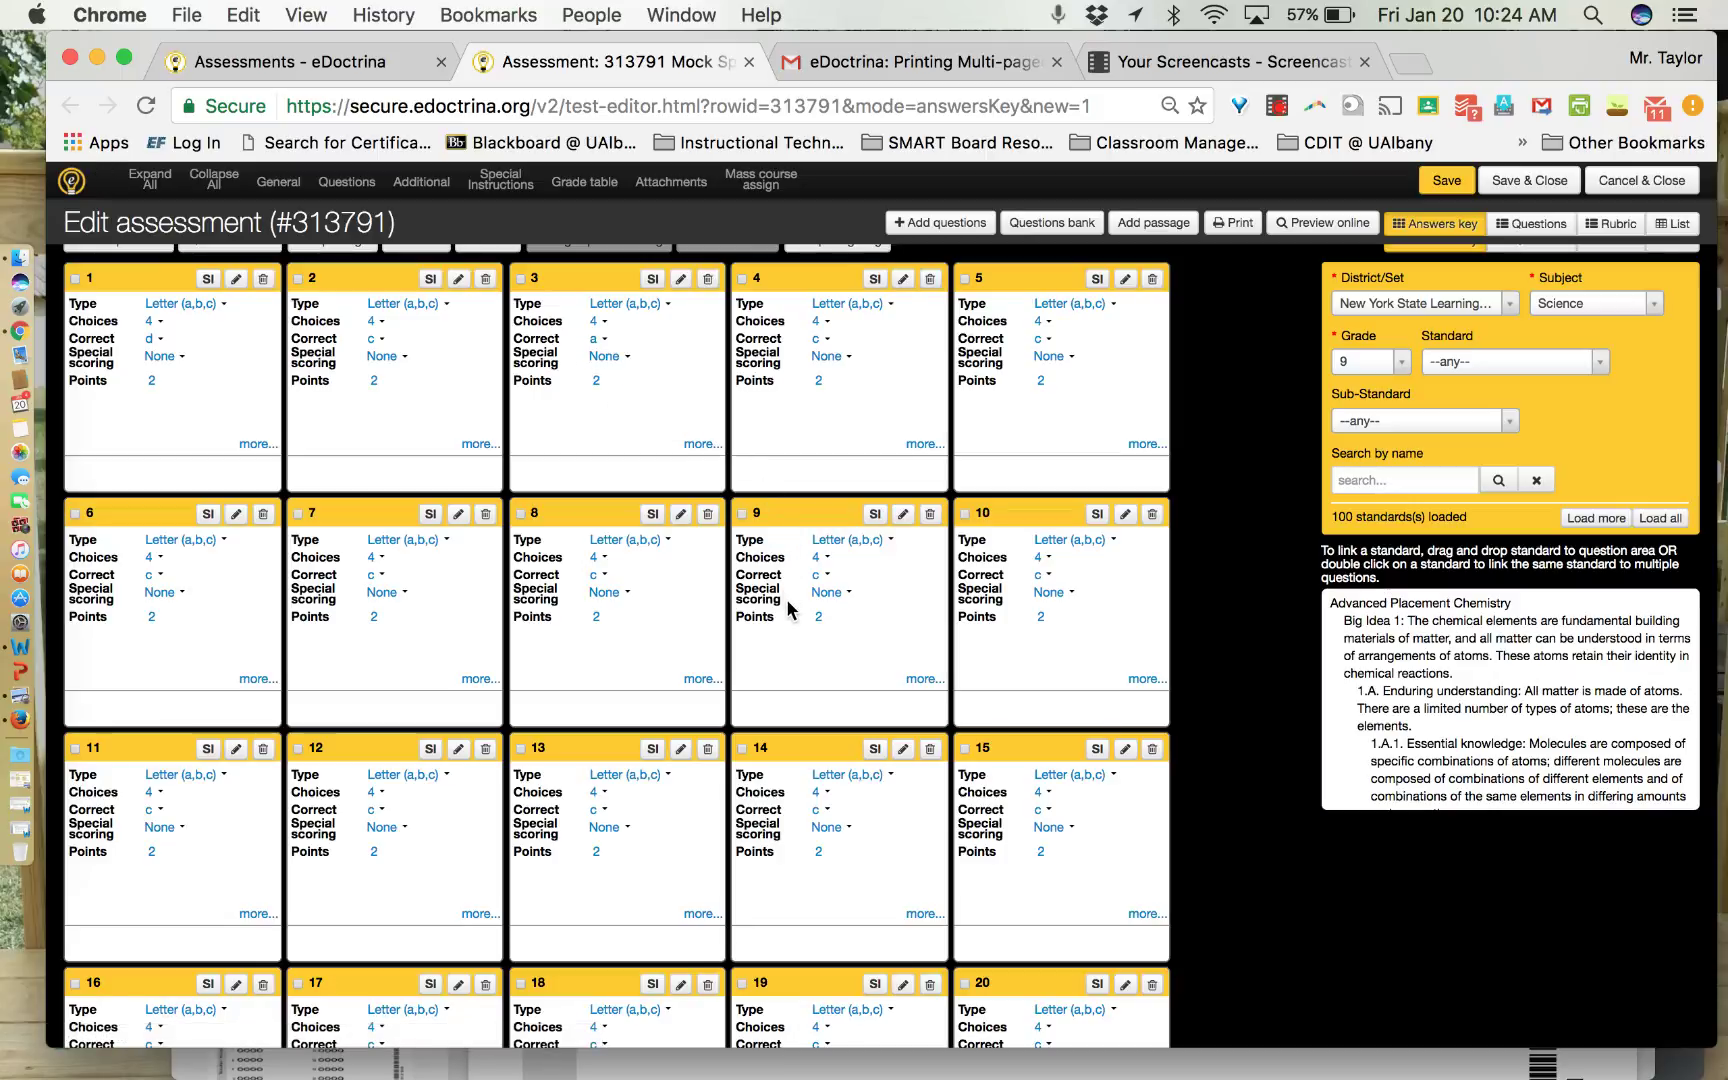
left_click(818, 575)
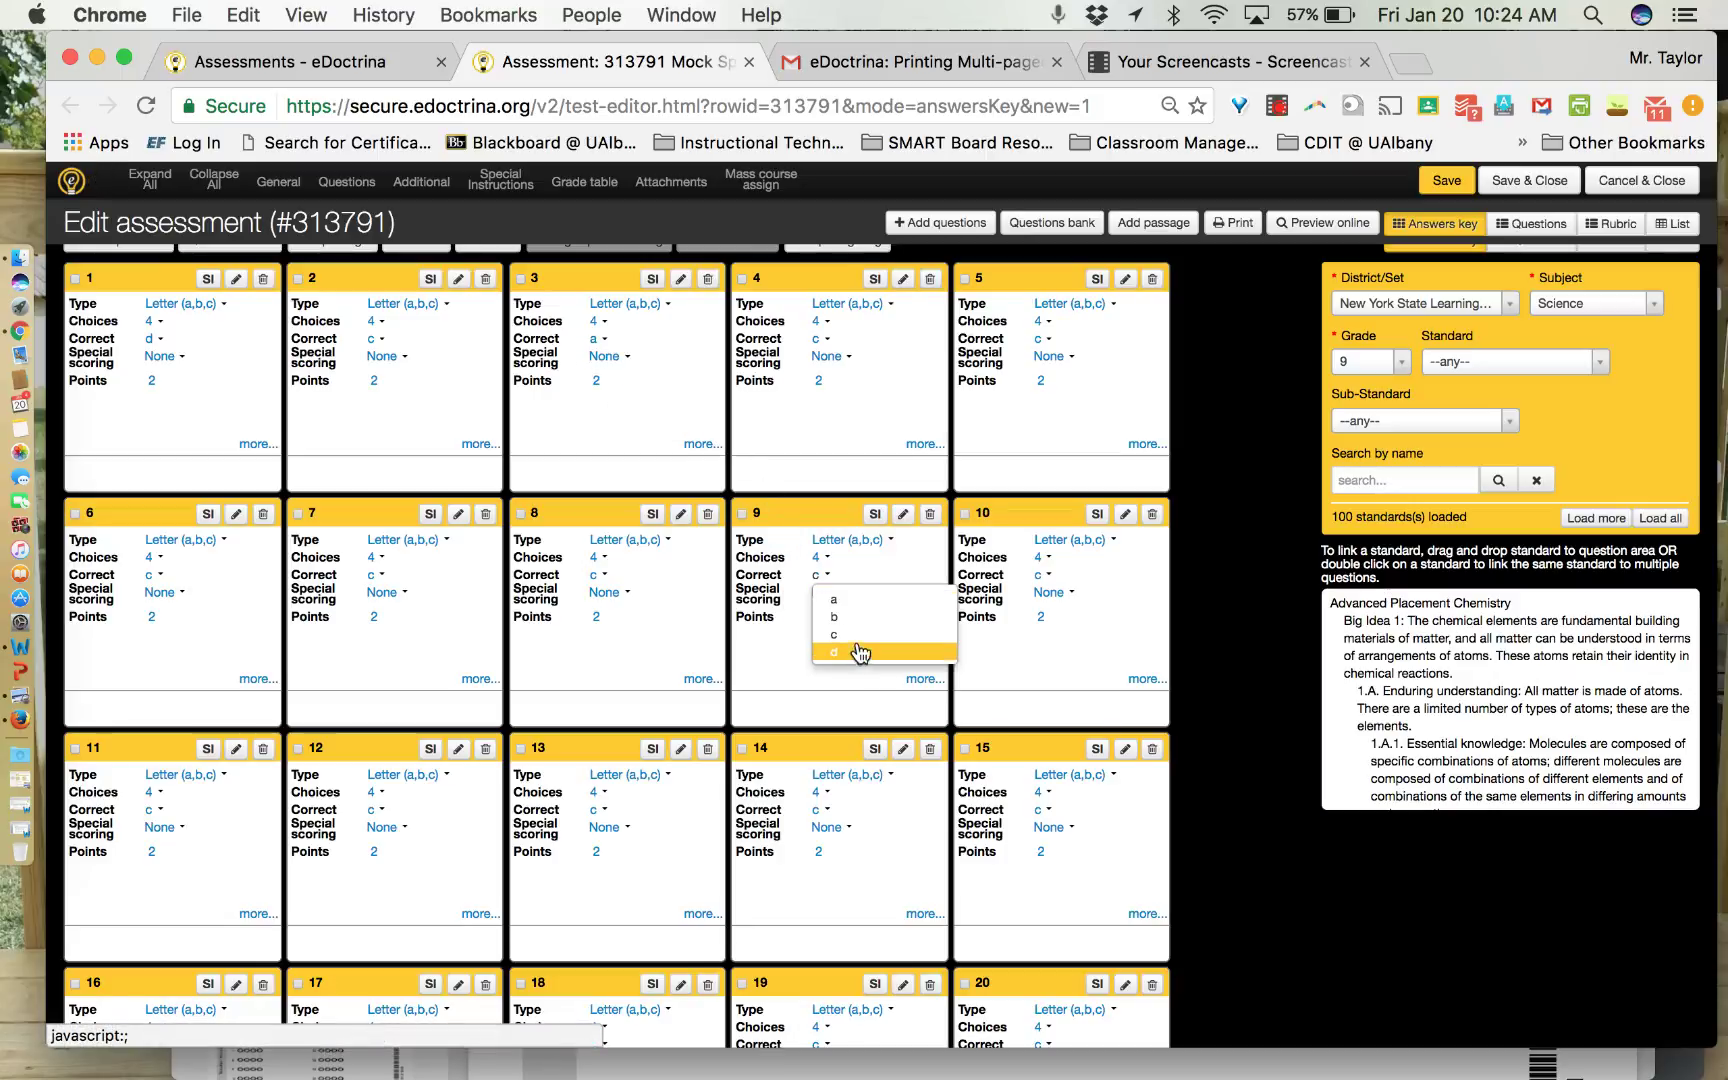
left_click(856, 617)
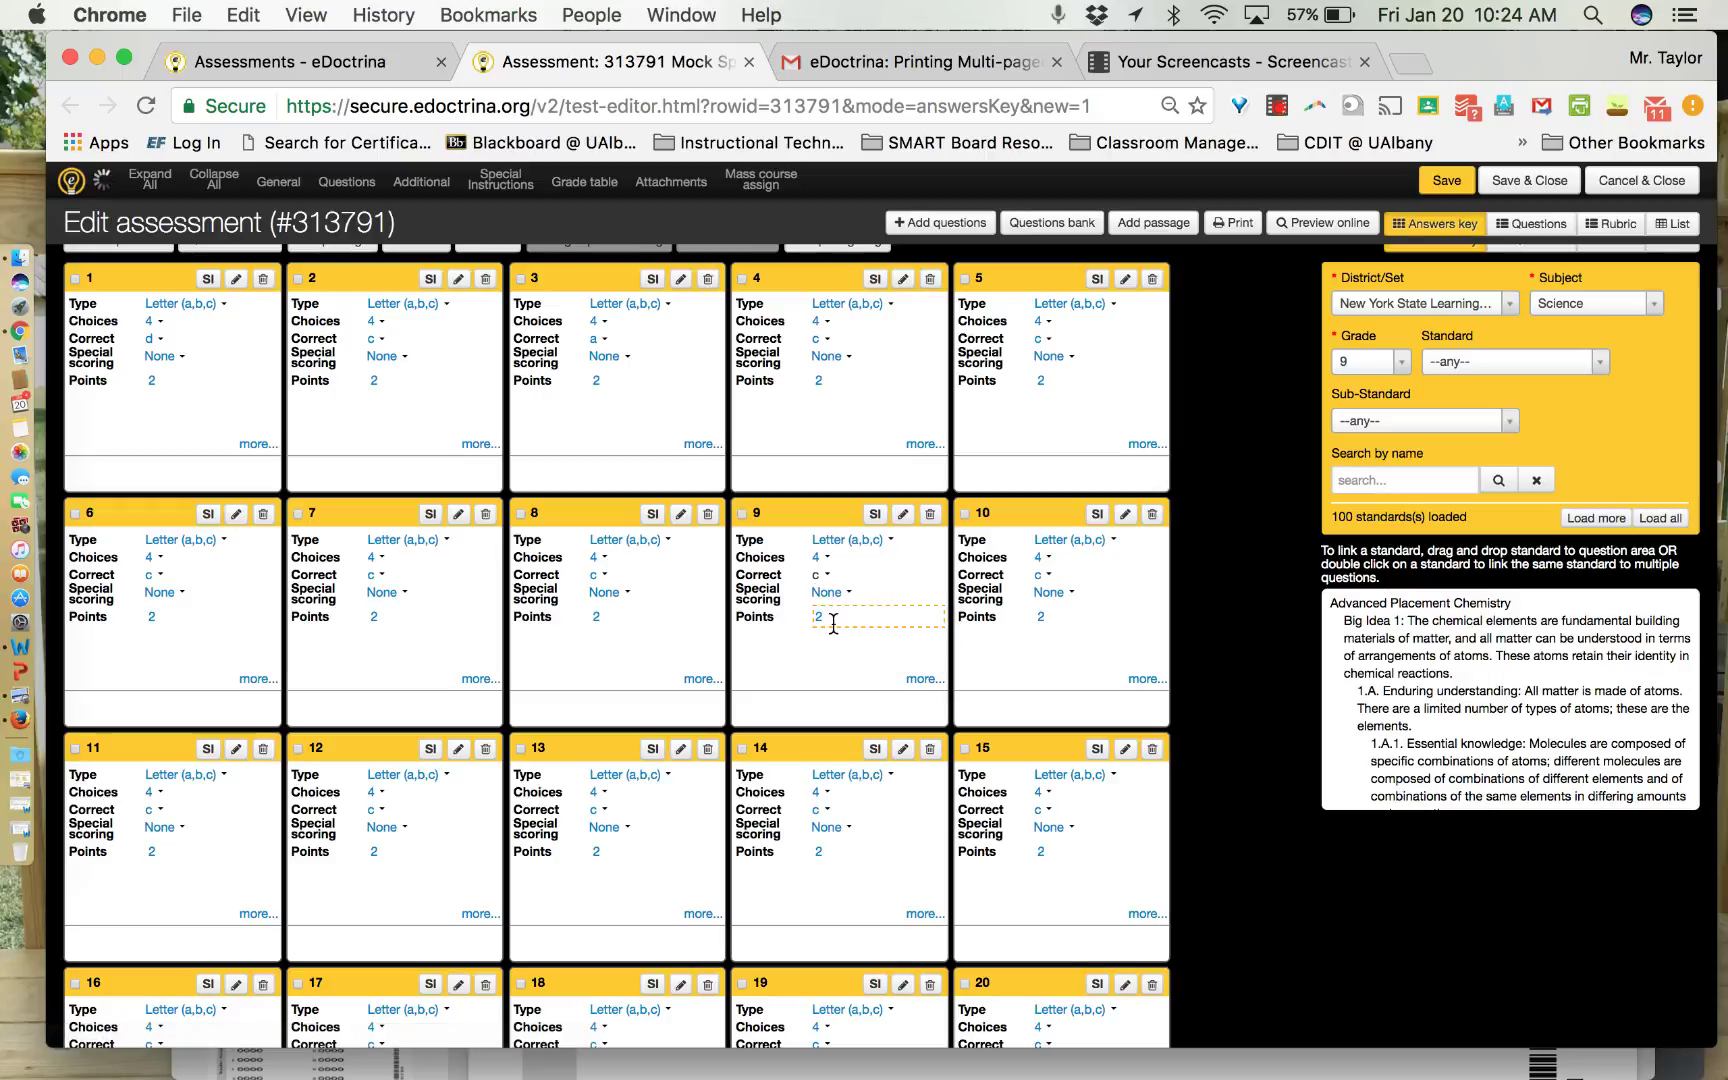
left_click(605, 812)
left_click(614, 845)
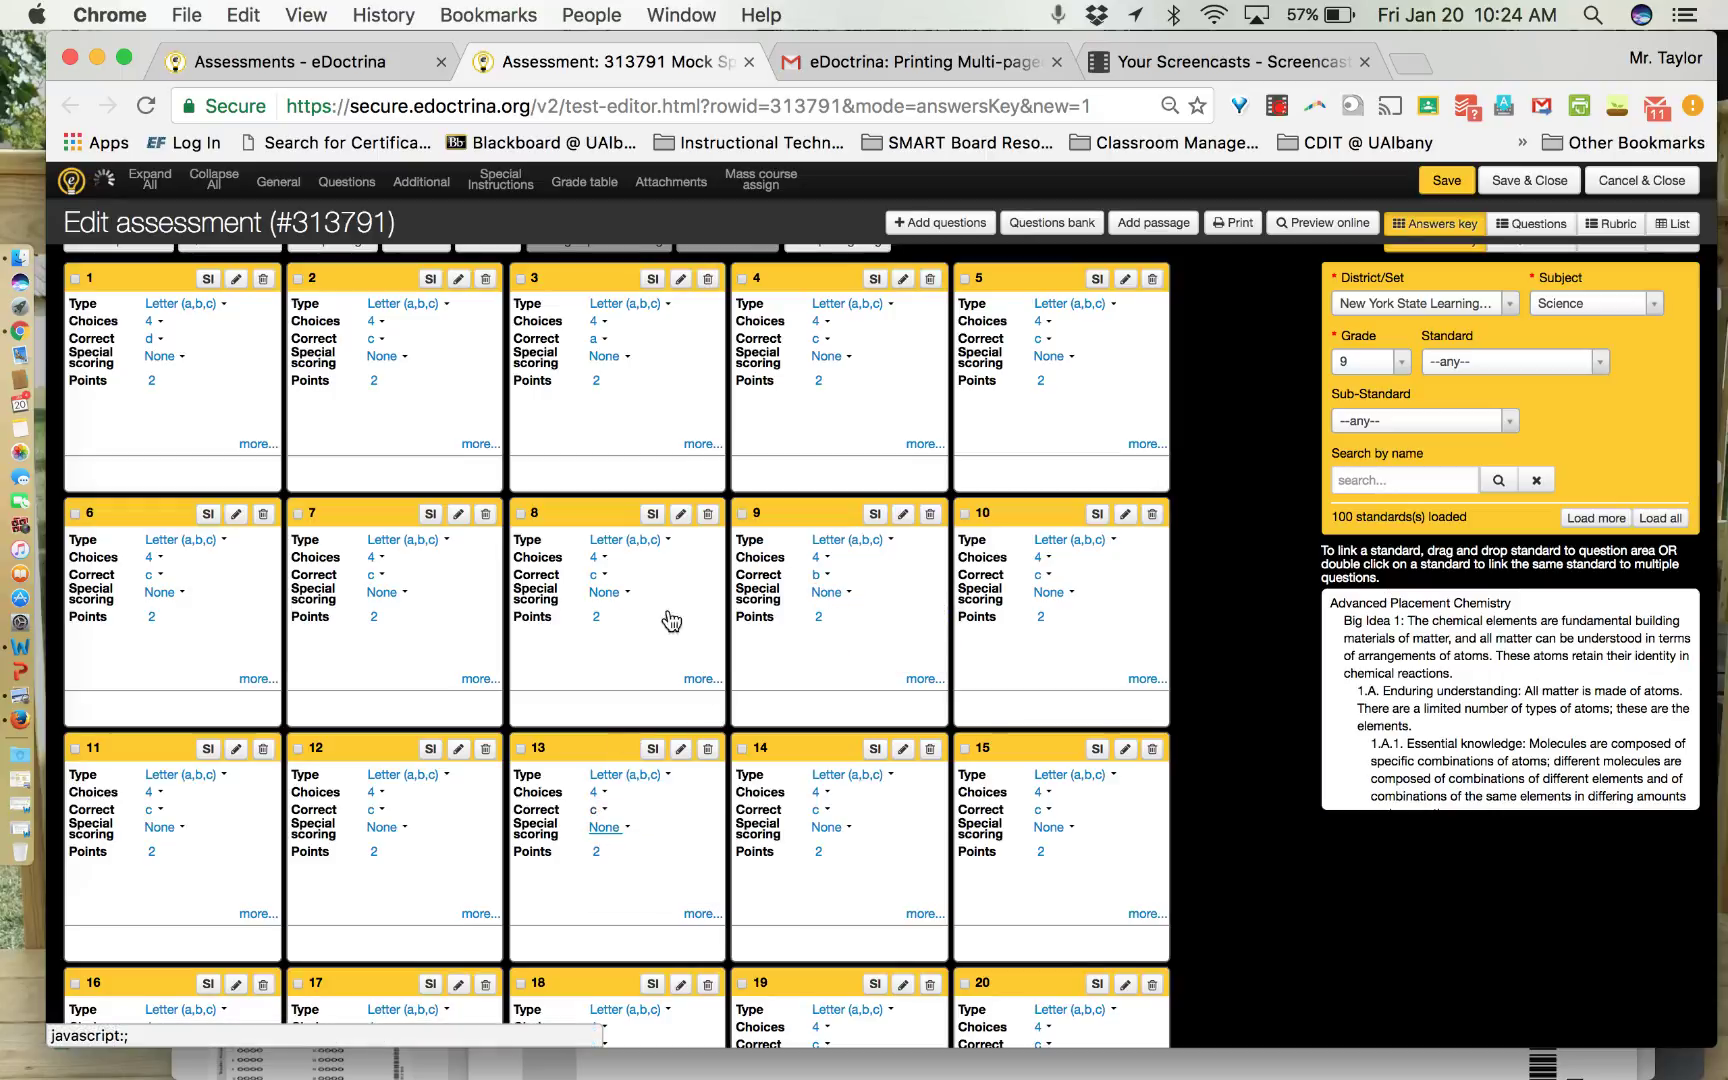
scroll(645, 635, "down", 15)
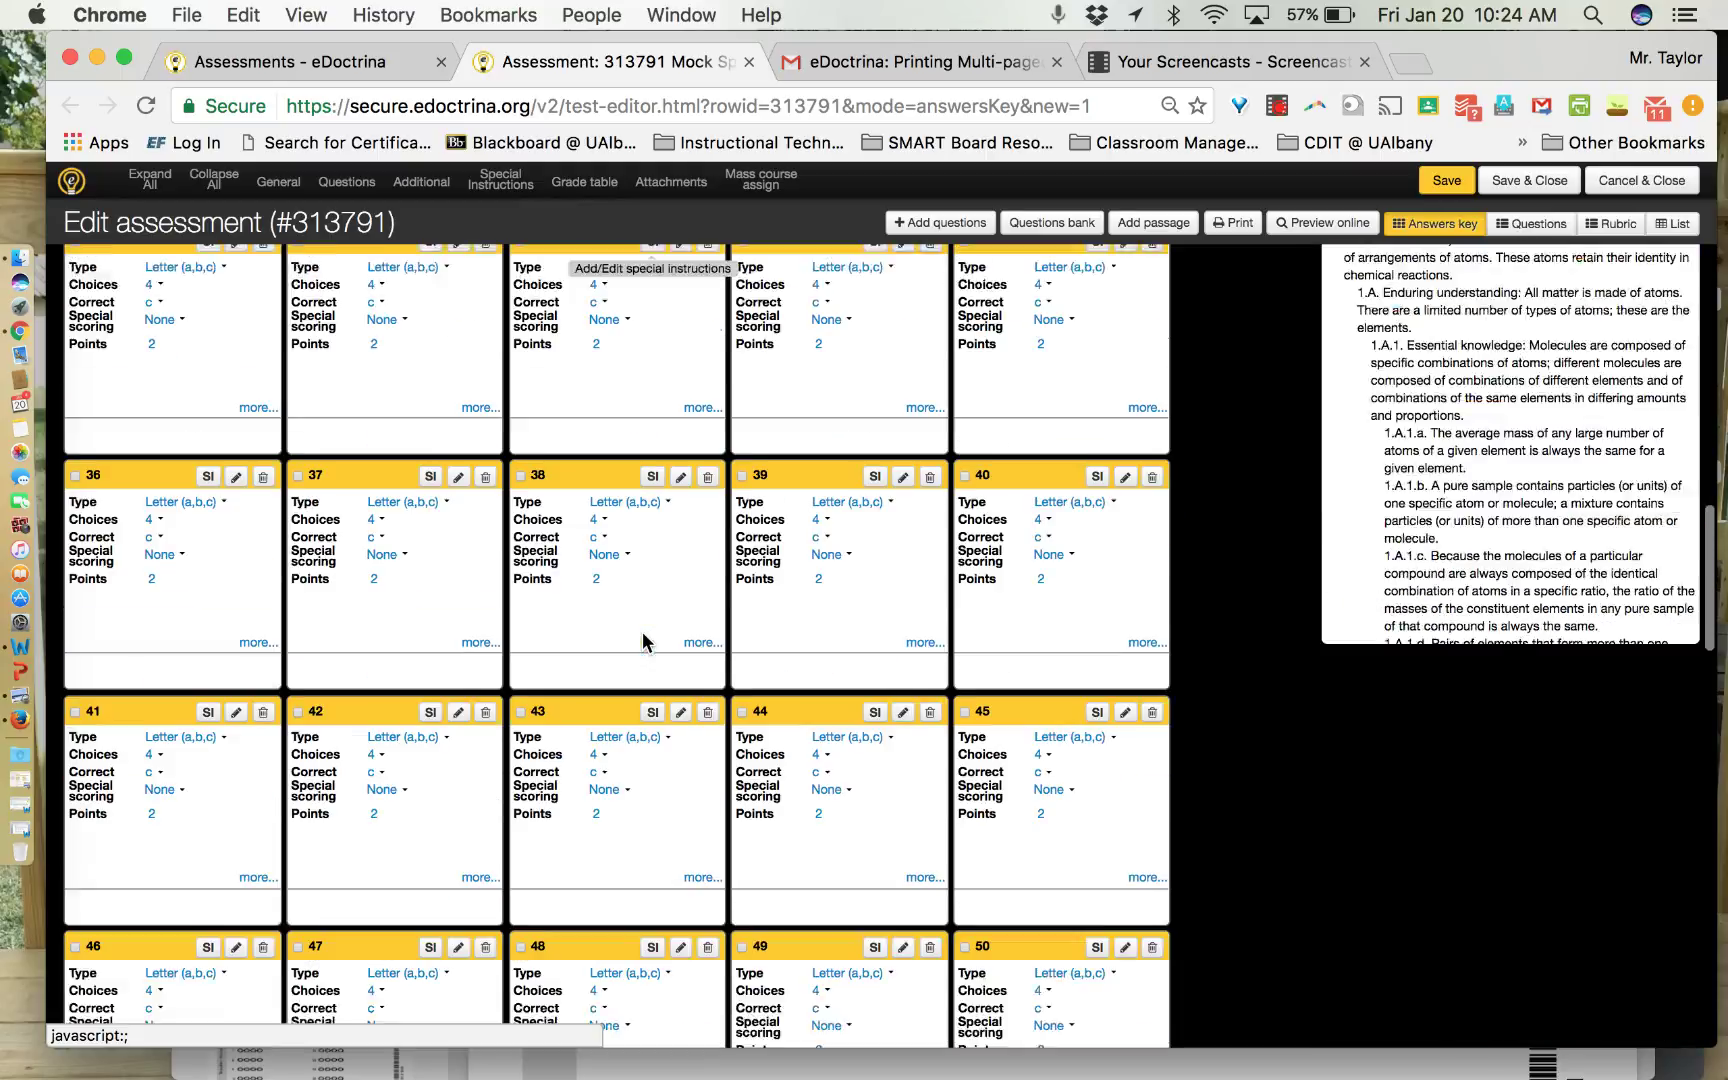
scroll(643, 640, "down", 5)
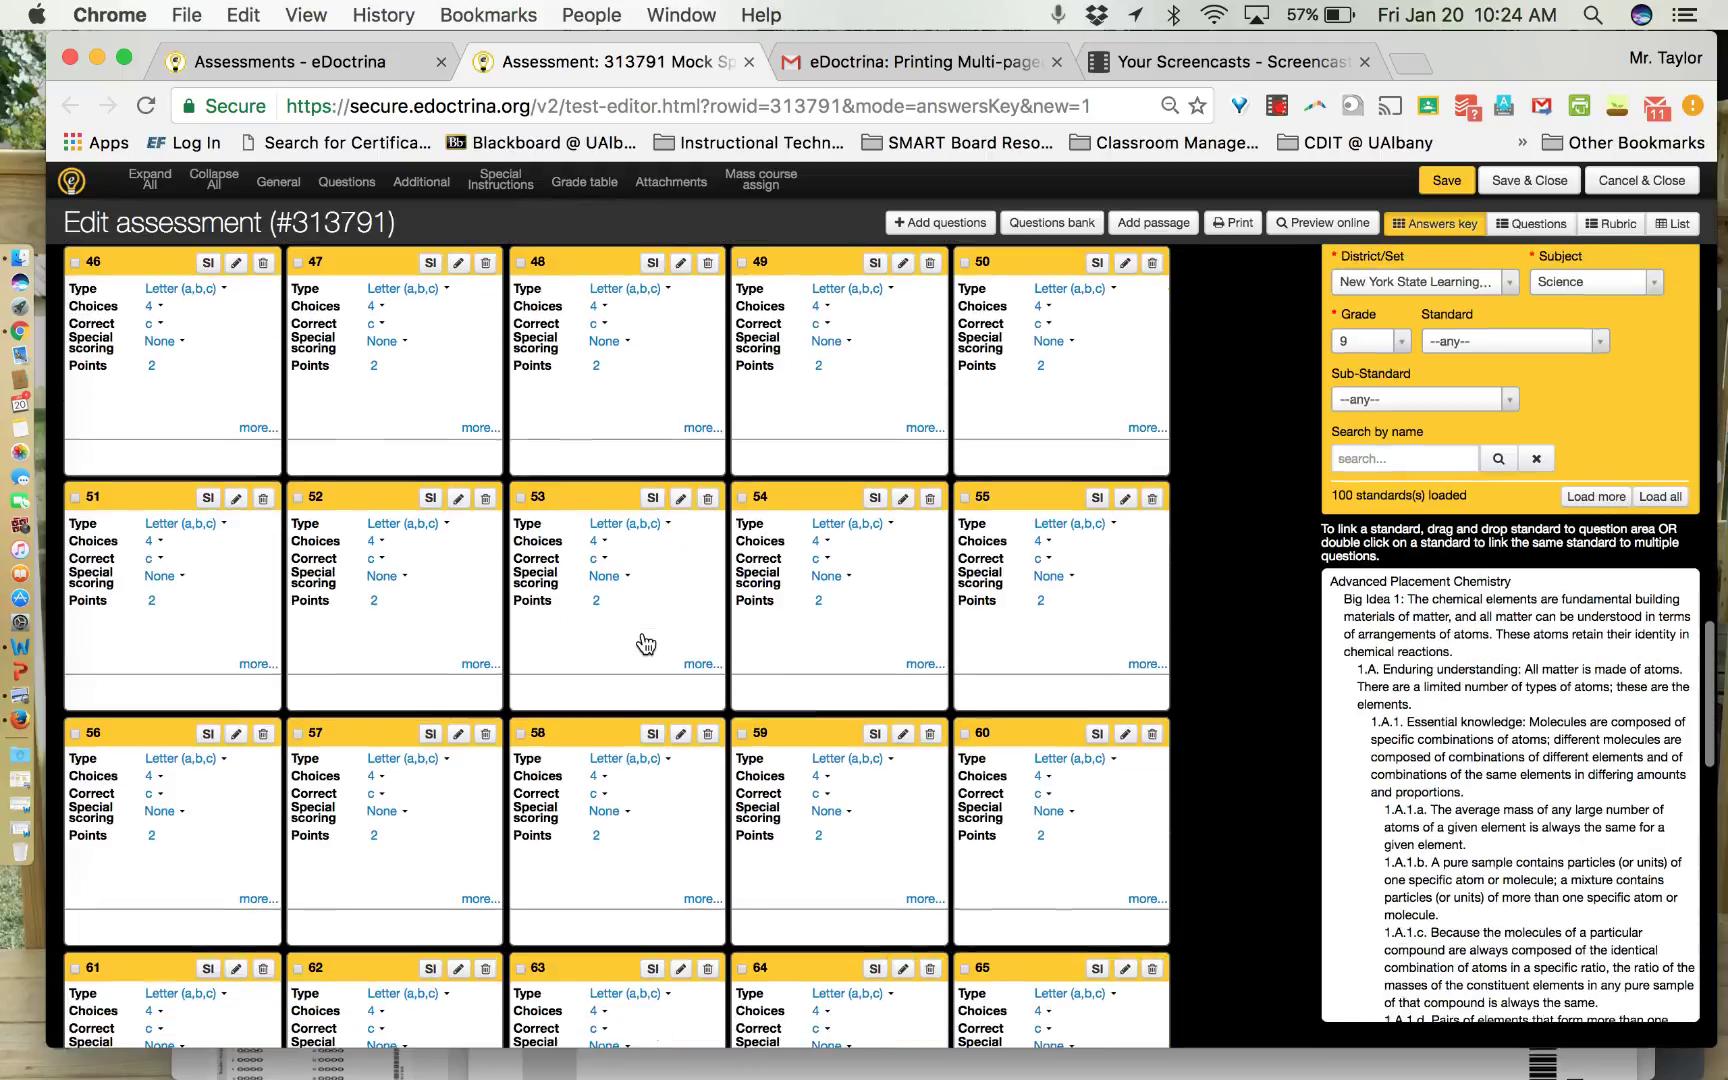
Change questions 61, 62, 63, 64 and 65 to the Teacher Scored type.
scroll(646, 643, "down", 3)
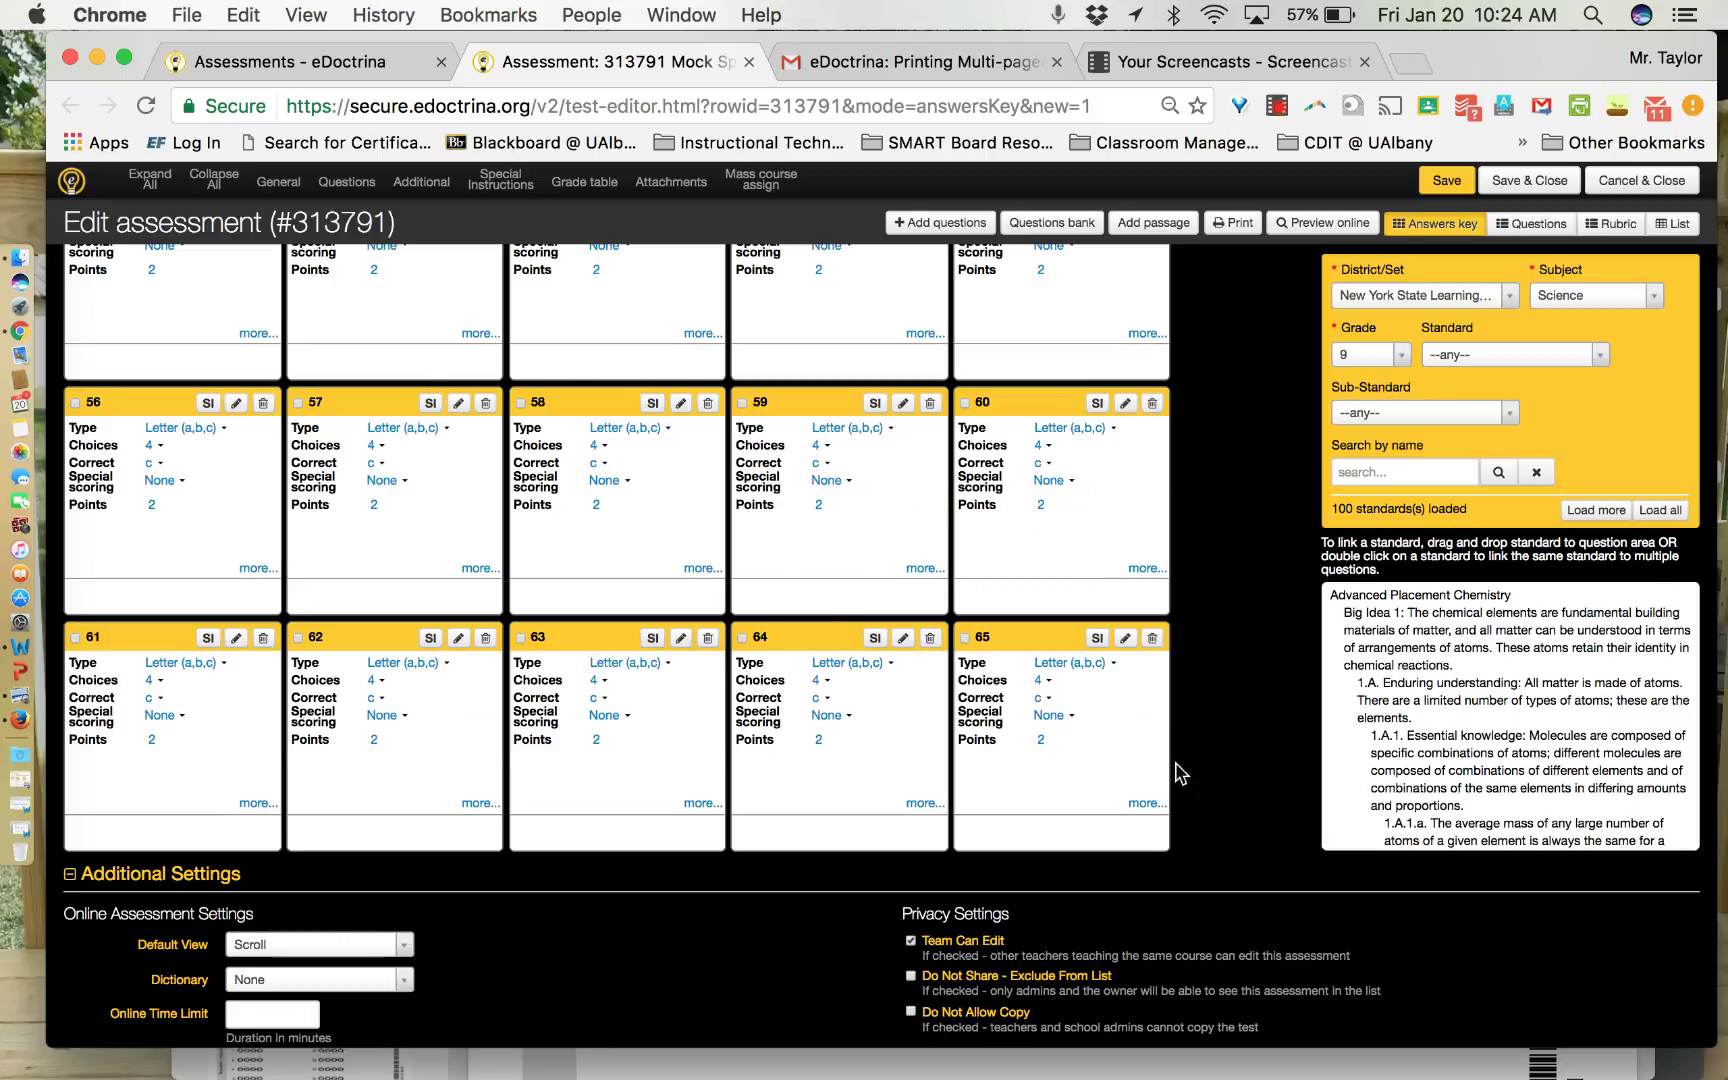
left_click(176, 663)
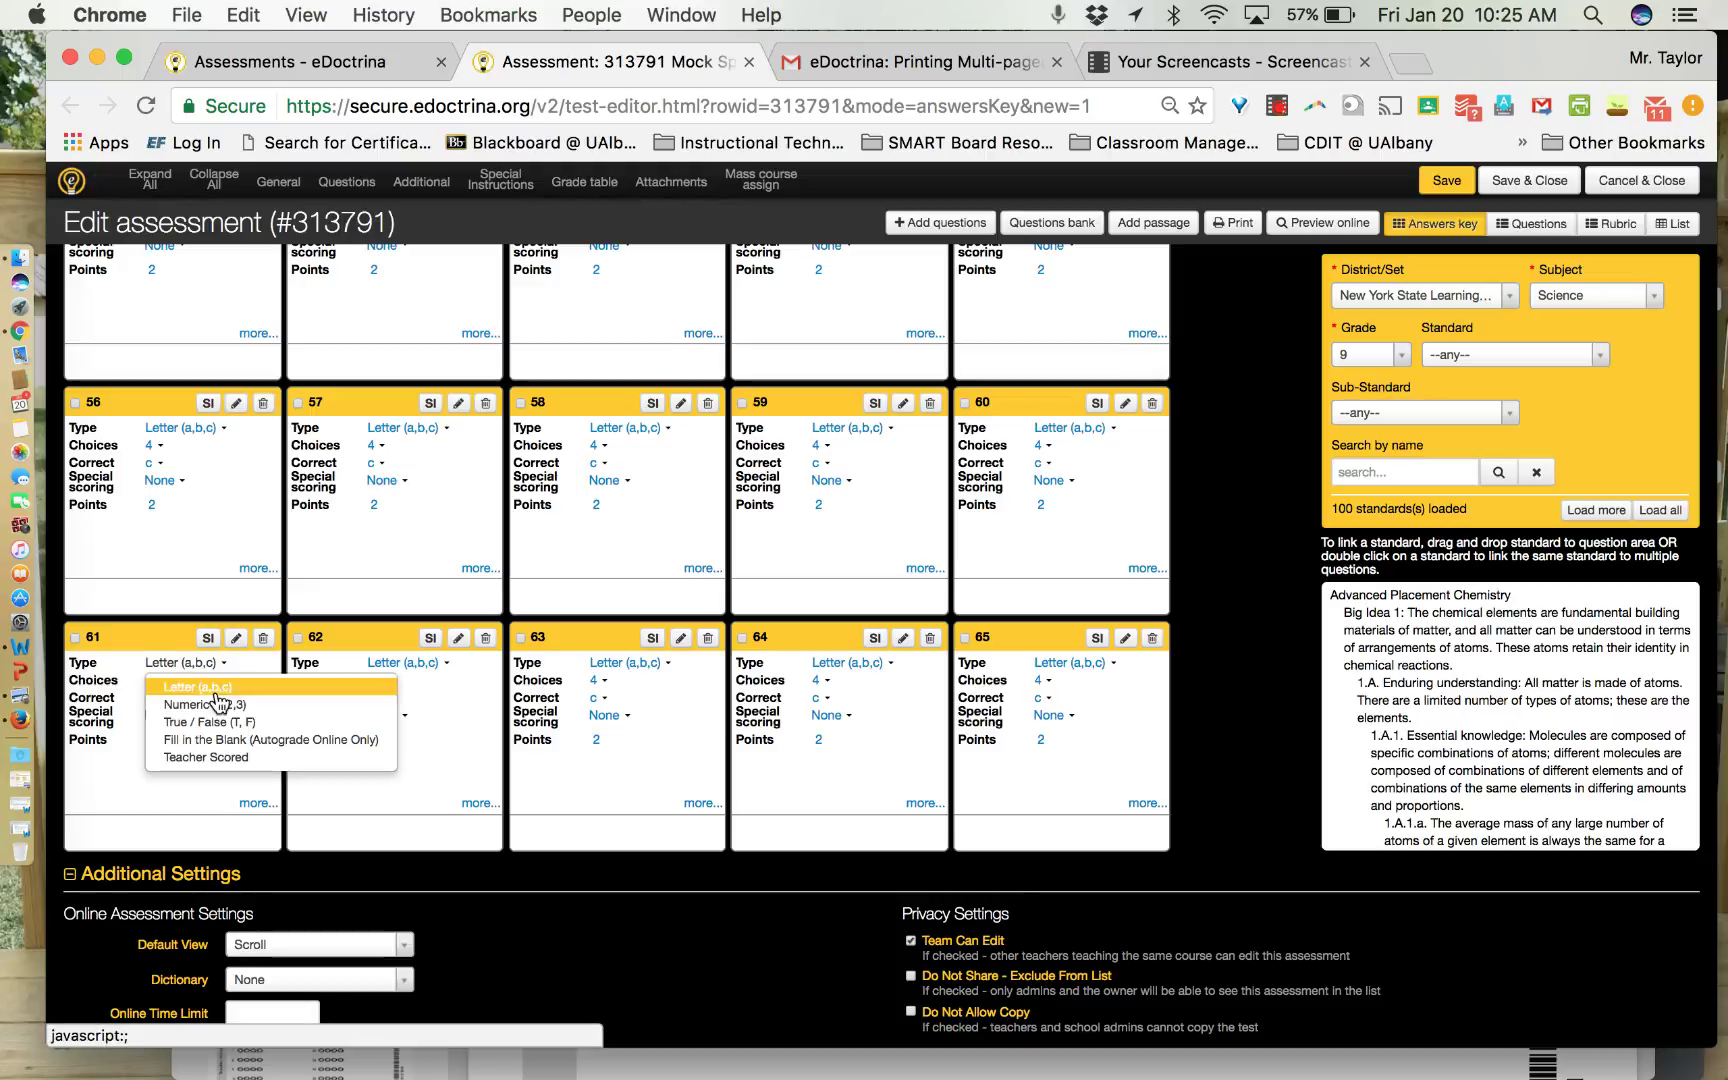
left_click(204, 750)
left_click(410, 665)
left_click(424, 758)
left_click(628, 664)
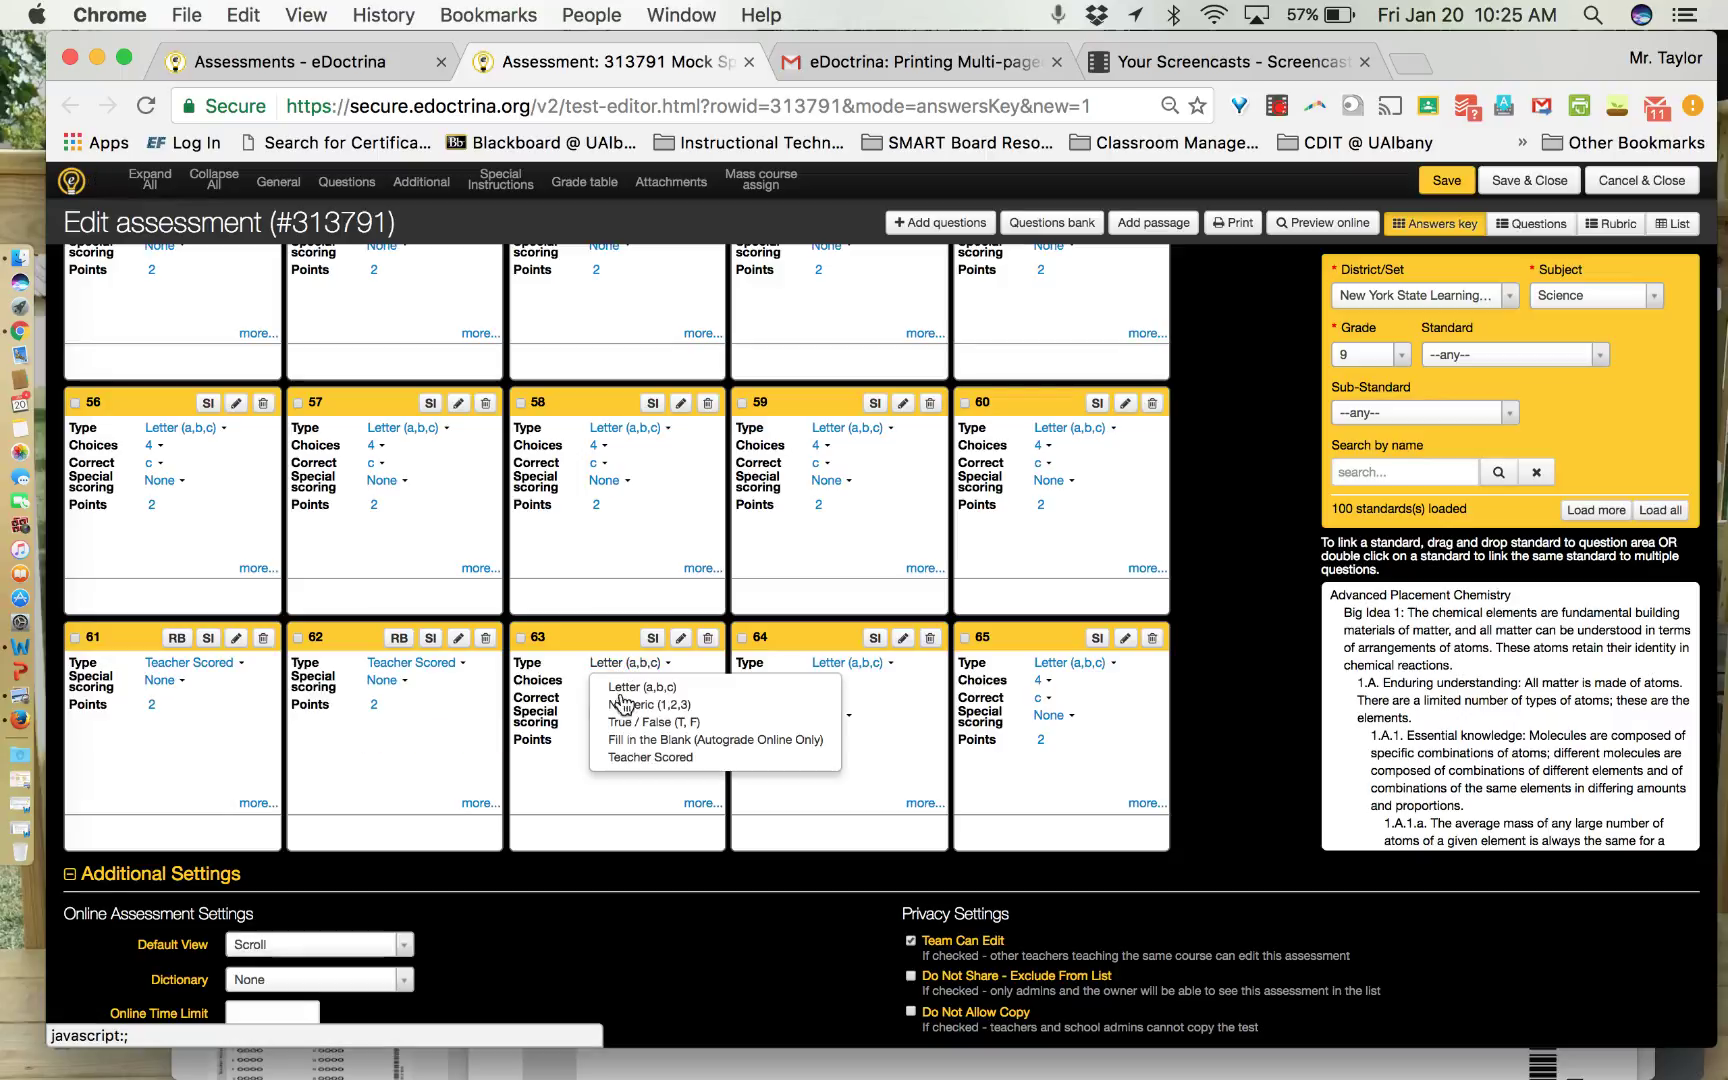
left_click(630, 758)
left_click(850, 663)
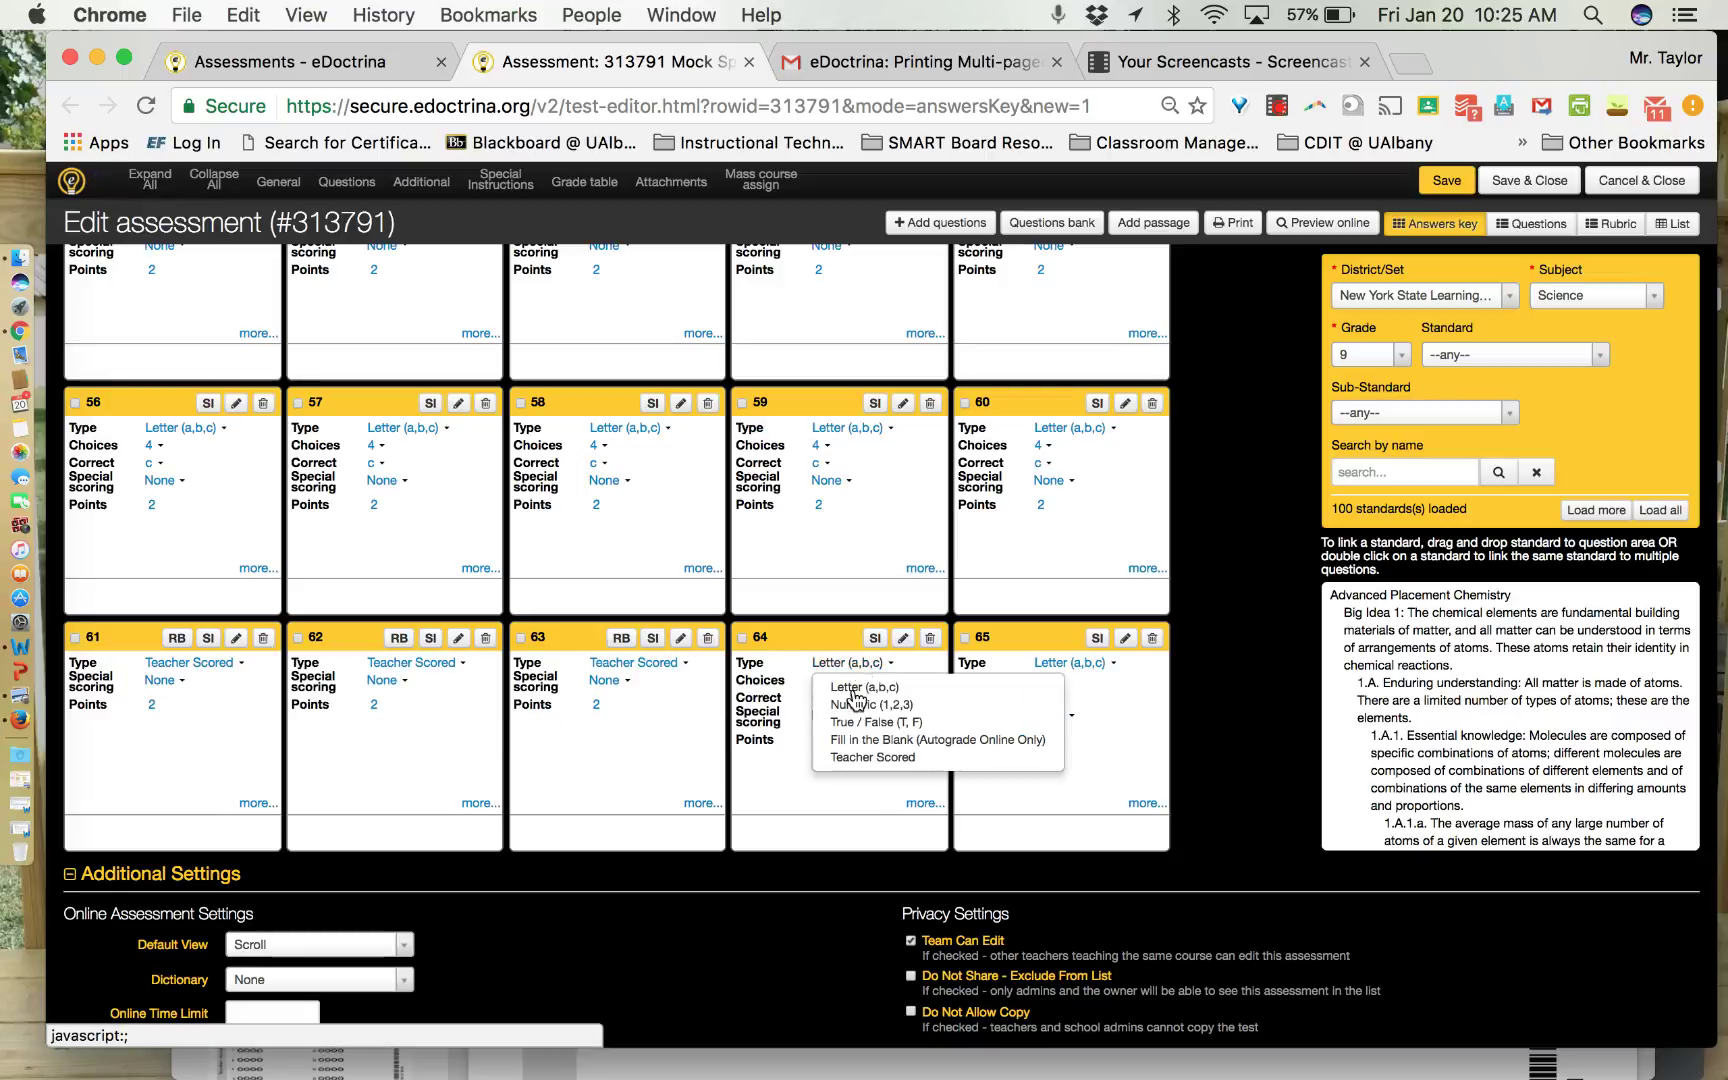
left_click(845, 758)
left_click(1070, 663)
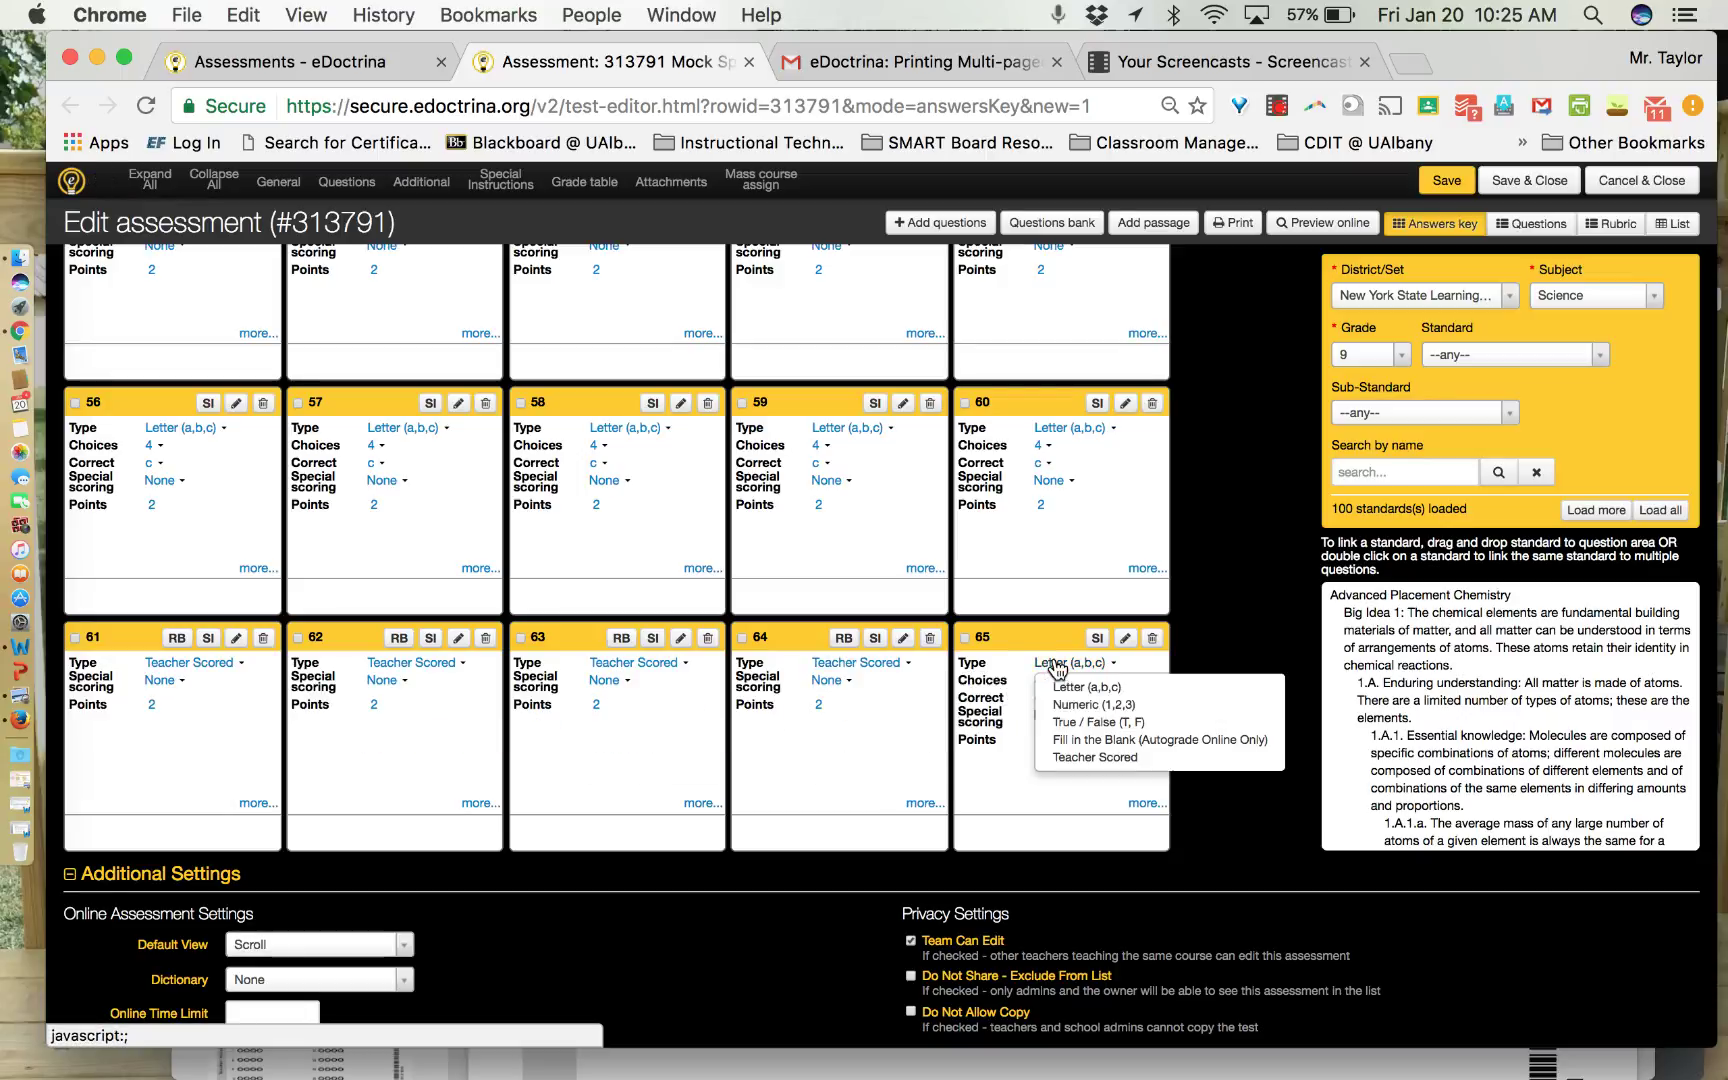
left_click(1066, 758)
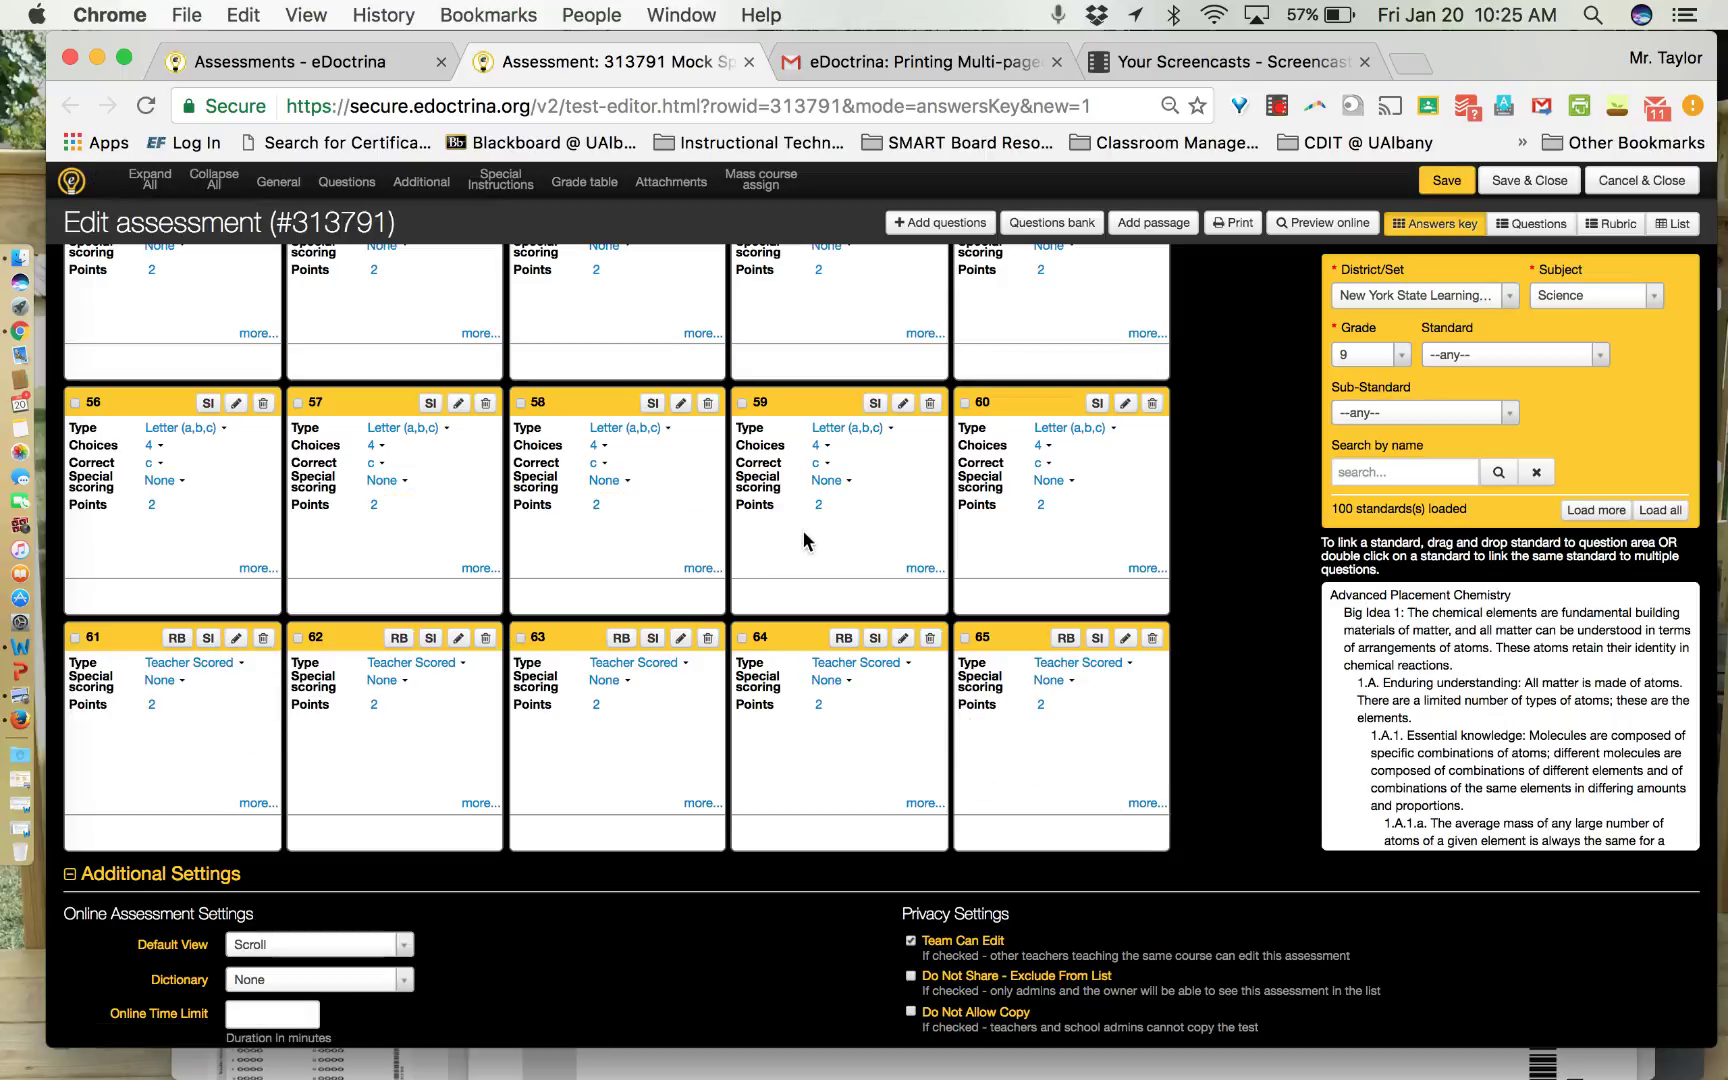
Save the answer key and check that questions 61–65 remain Teacher Scored.
scroll(810, 378, "up", 20)
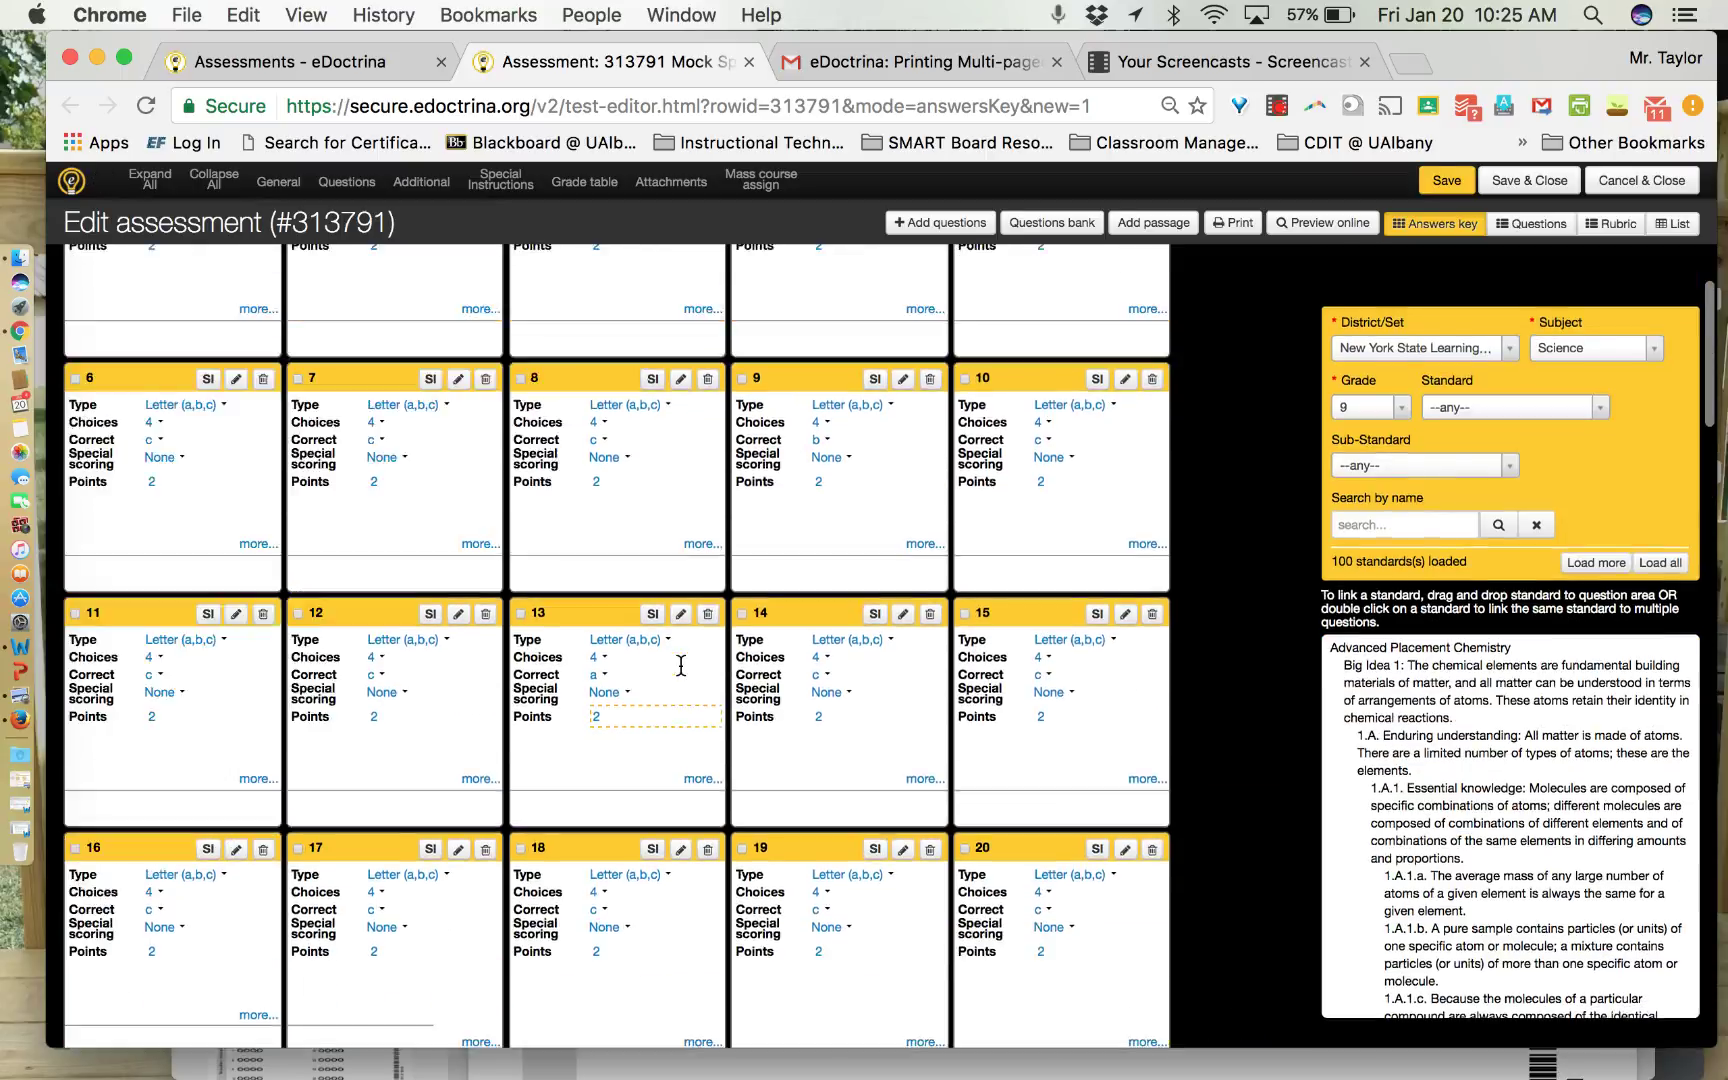
scroll(681, 665, "up", 4)
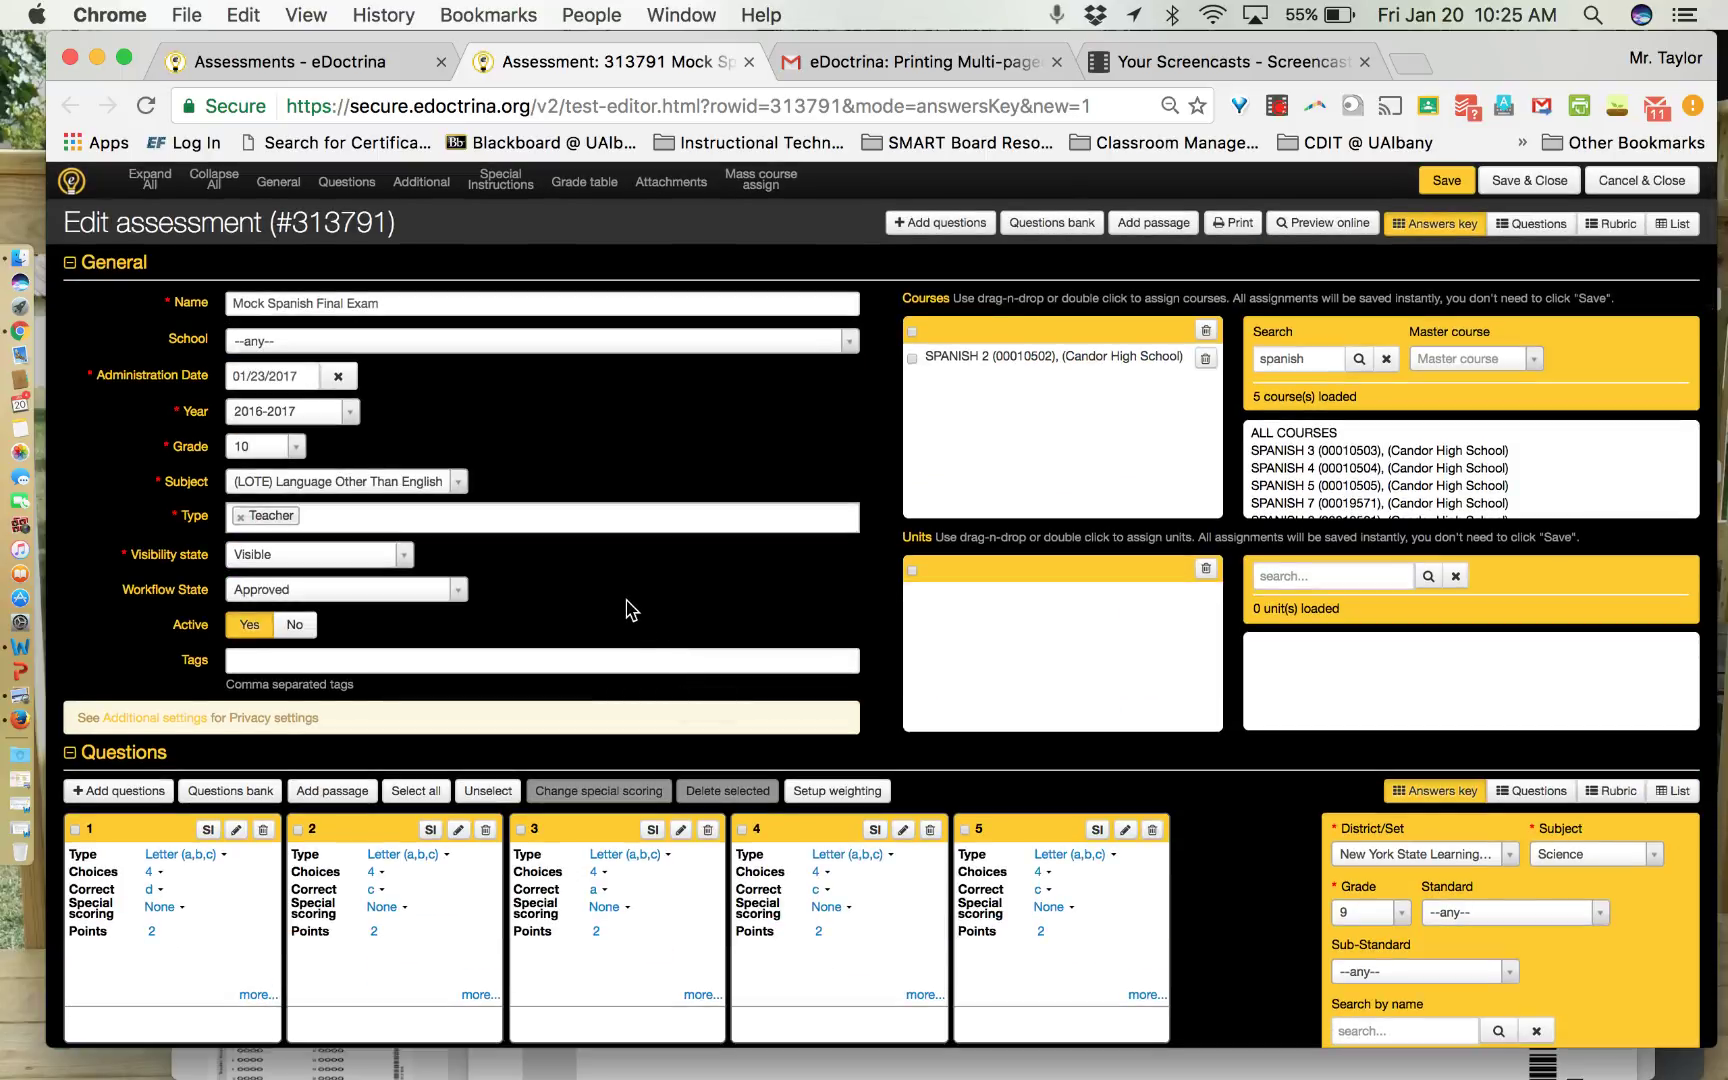
left_click(1446, 181)
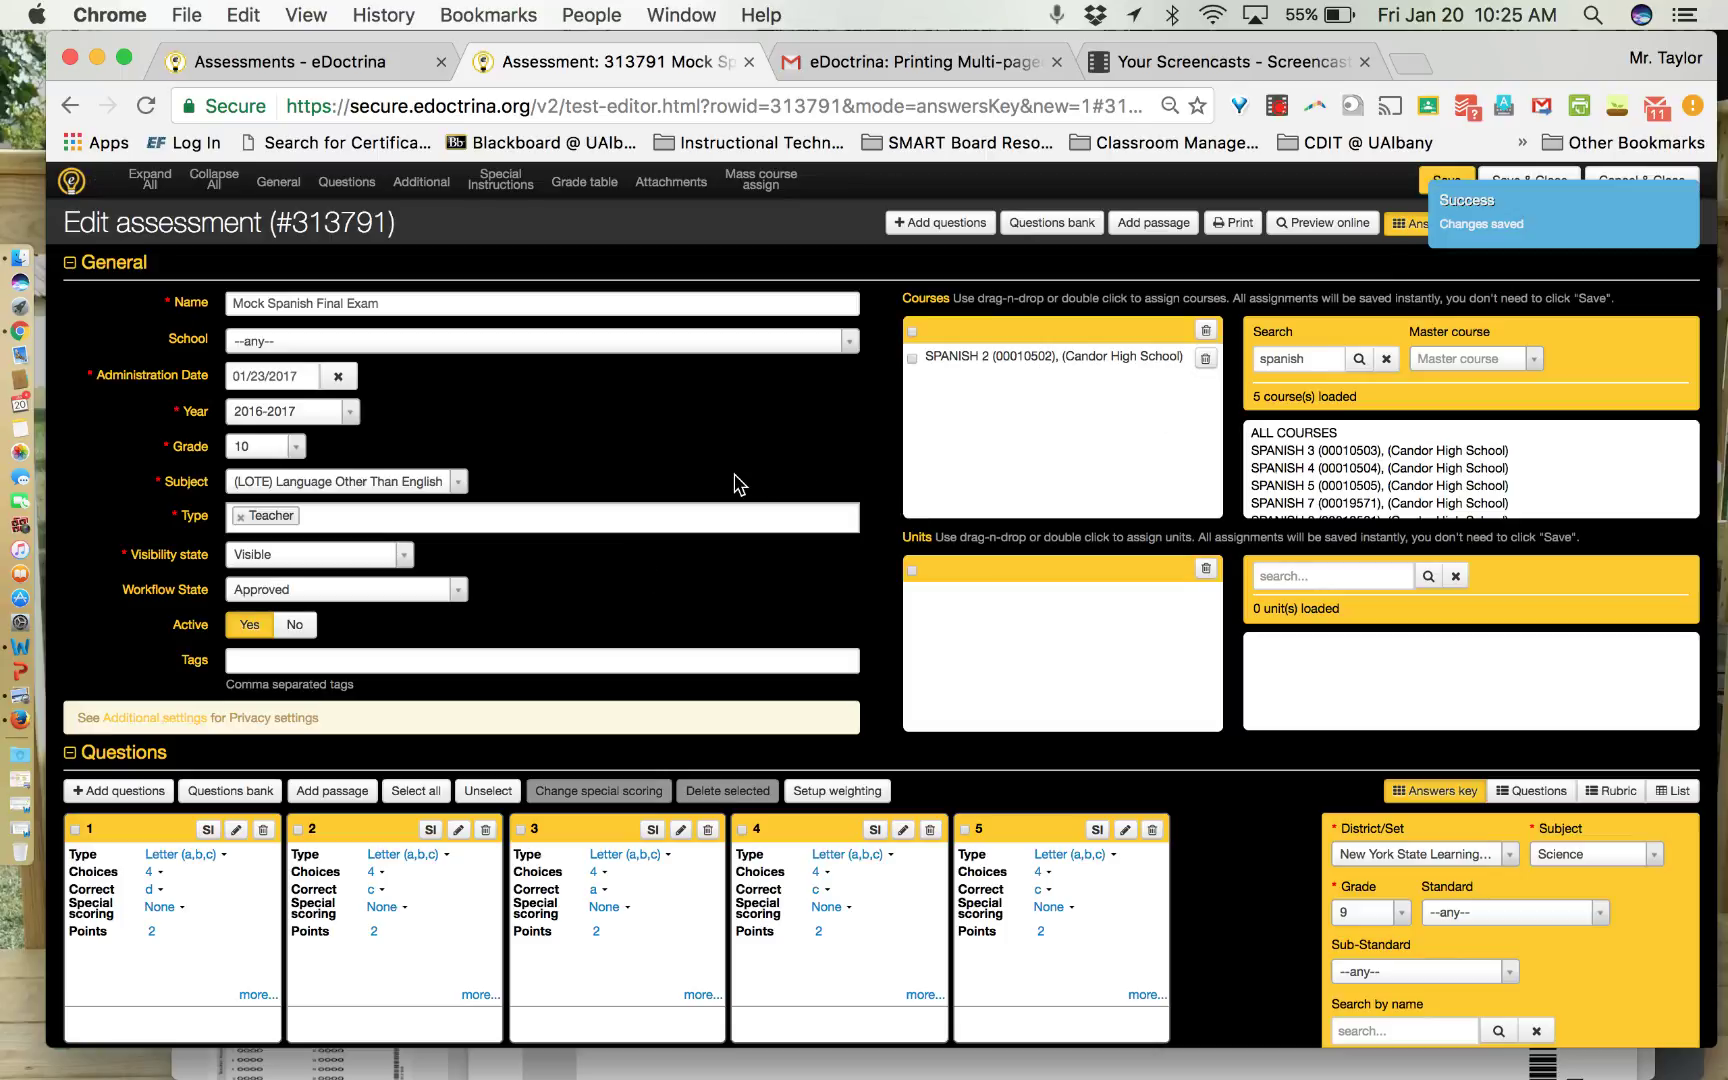
scroll(734, 484, "down", 15)
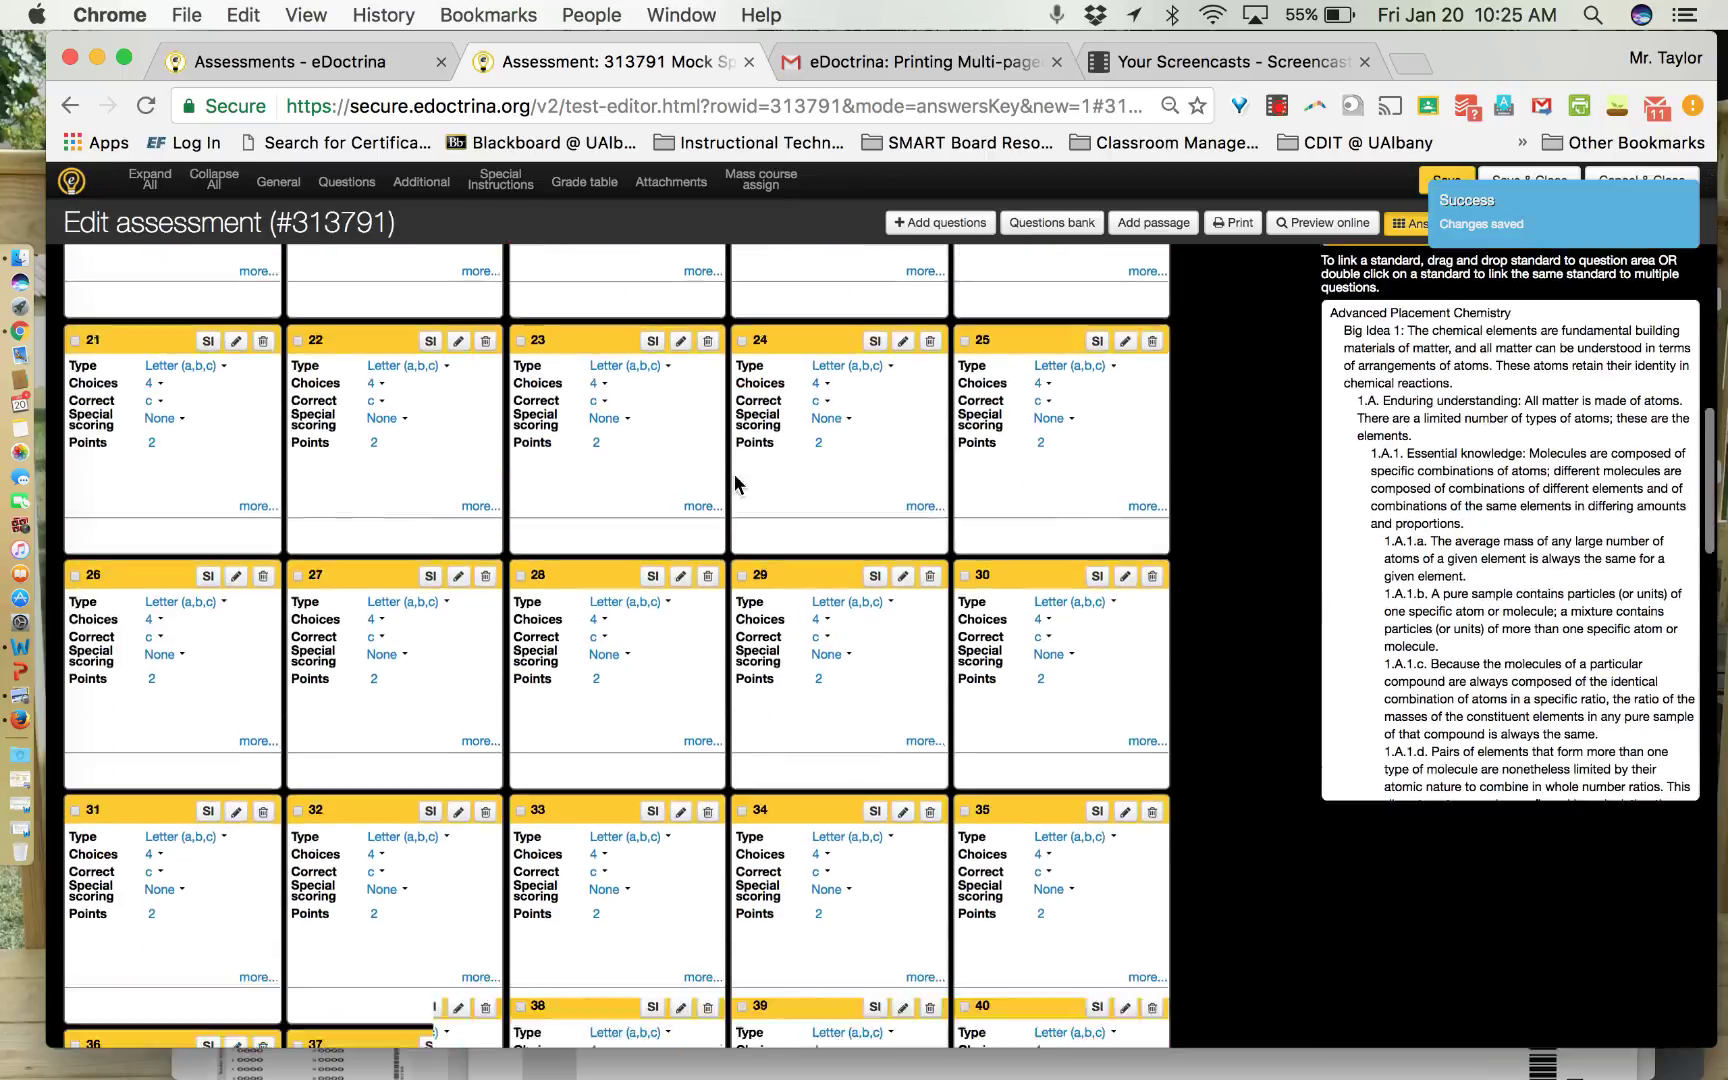
scroll(433, 715, "down", 10)
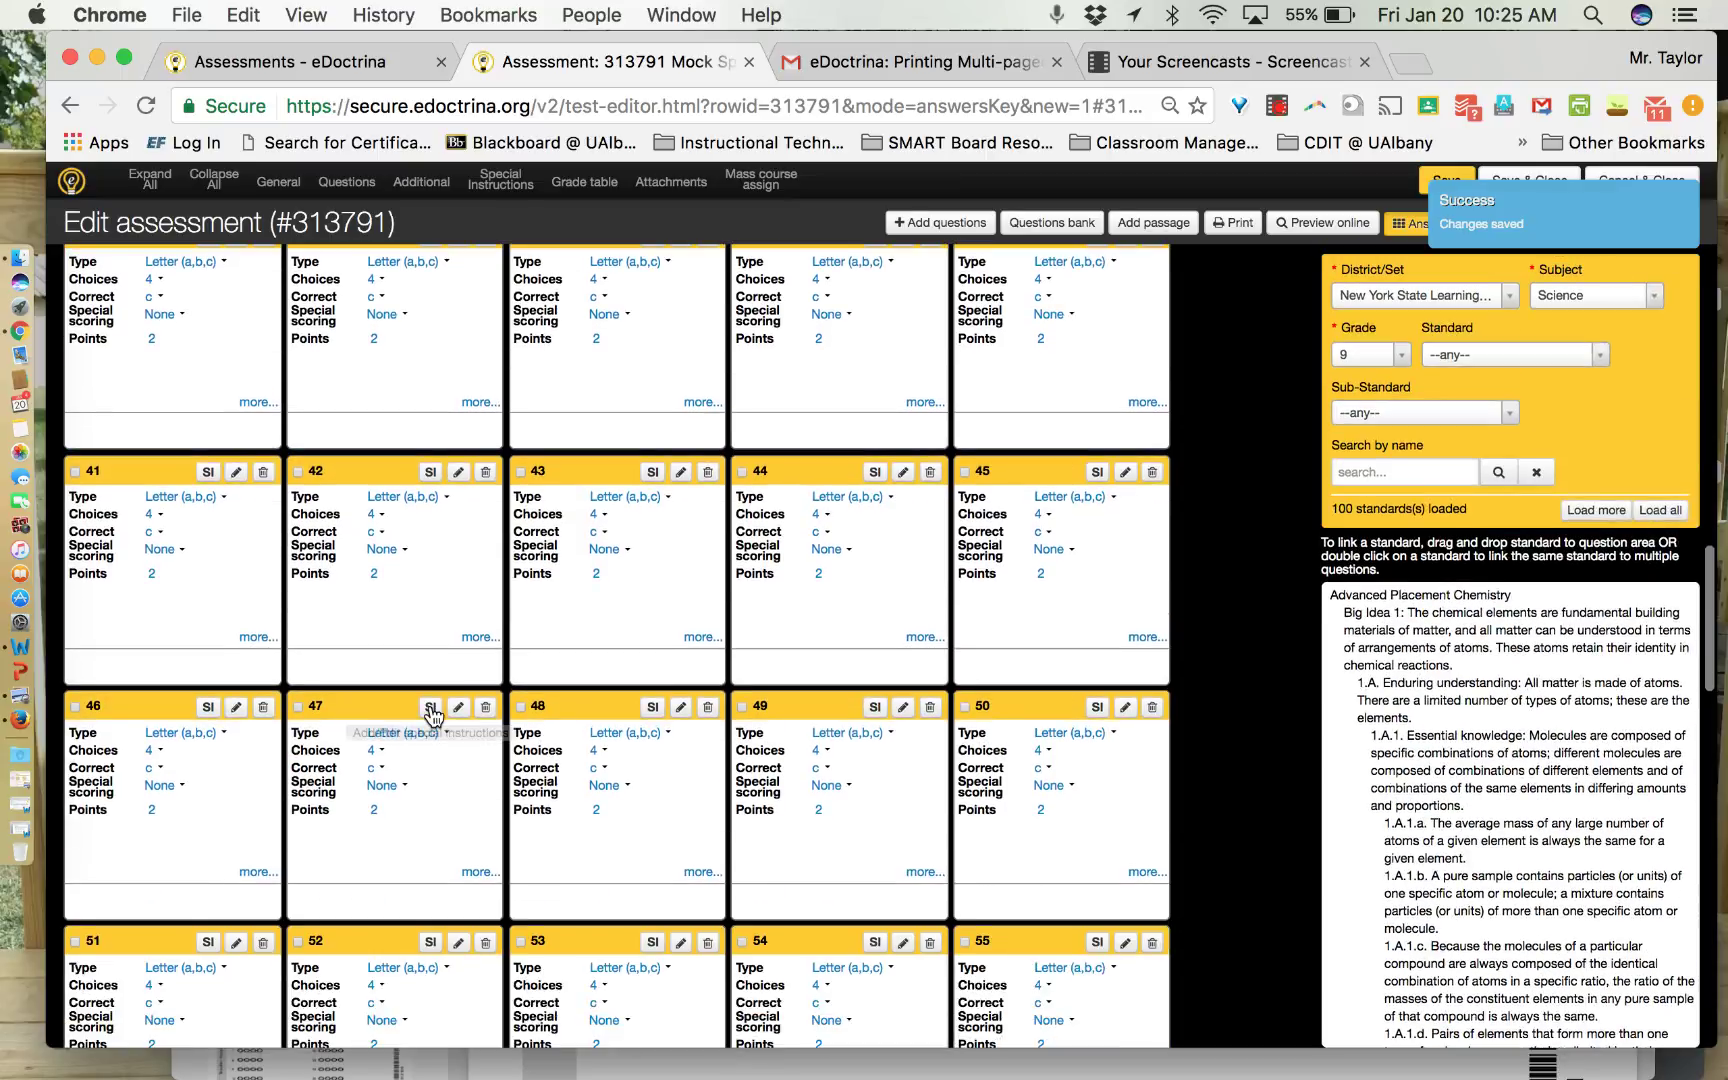
scroll(433, 715, "down", 7)
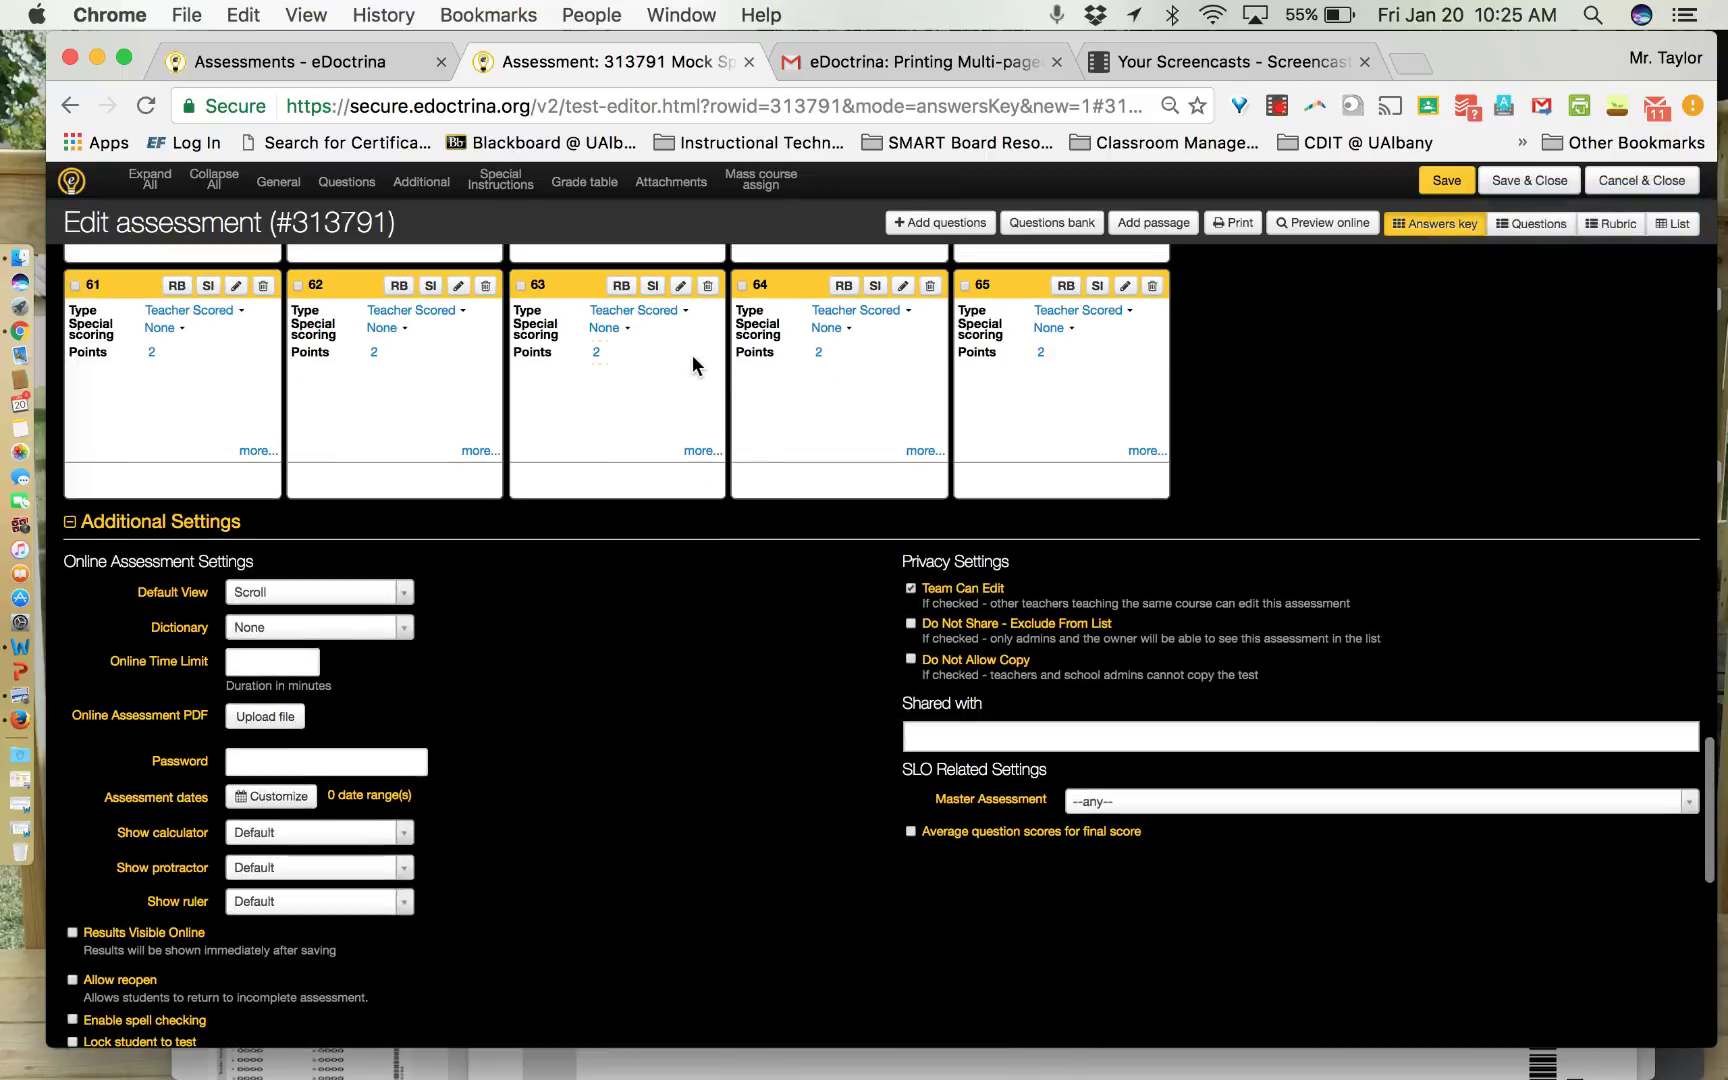
scroll(701, 315, "down", 5)
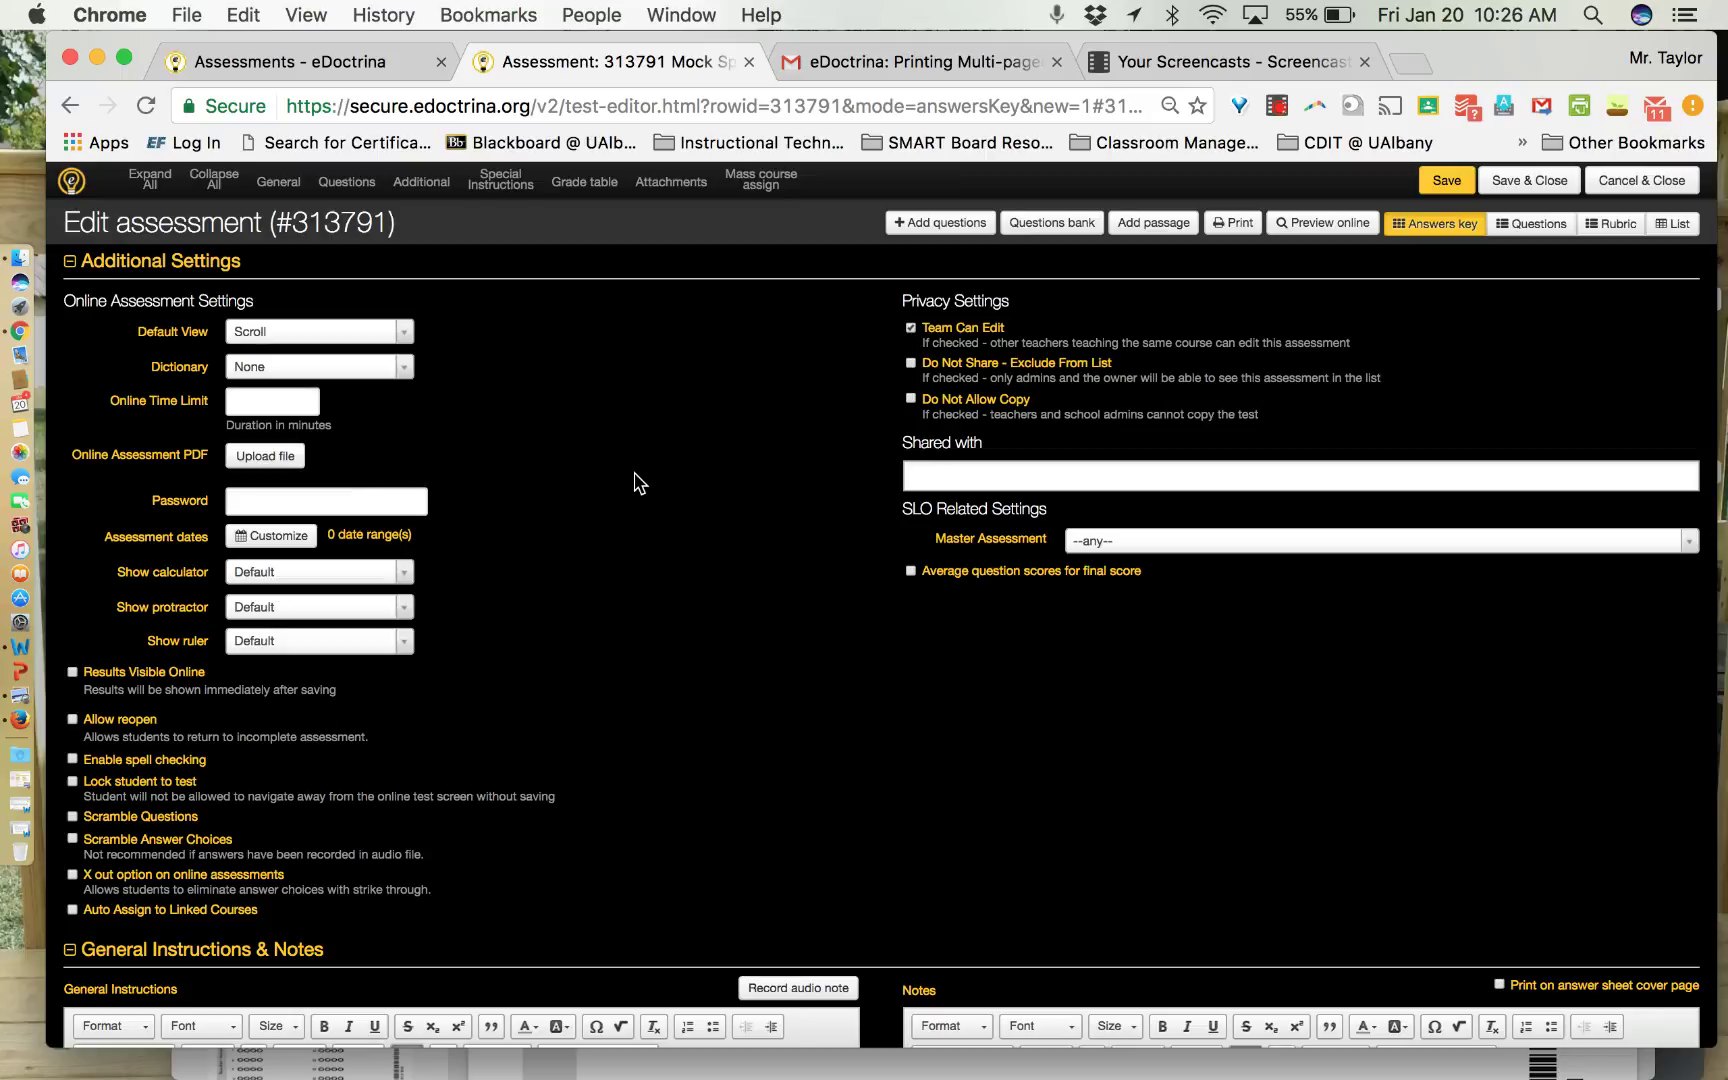
scroll(697, 650, "up", 3)
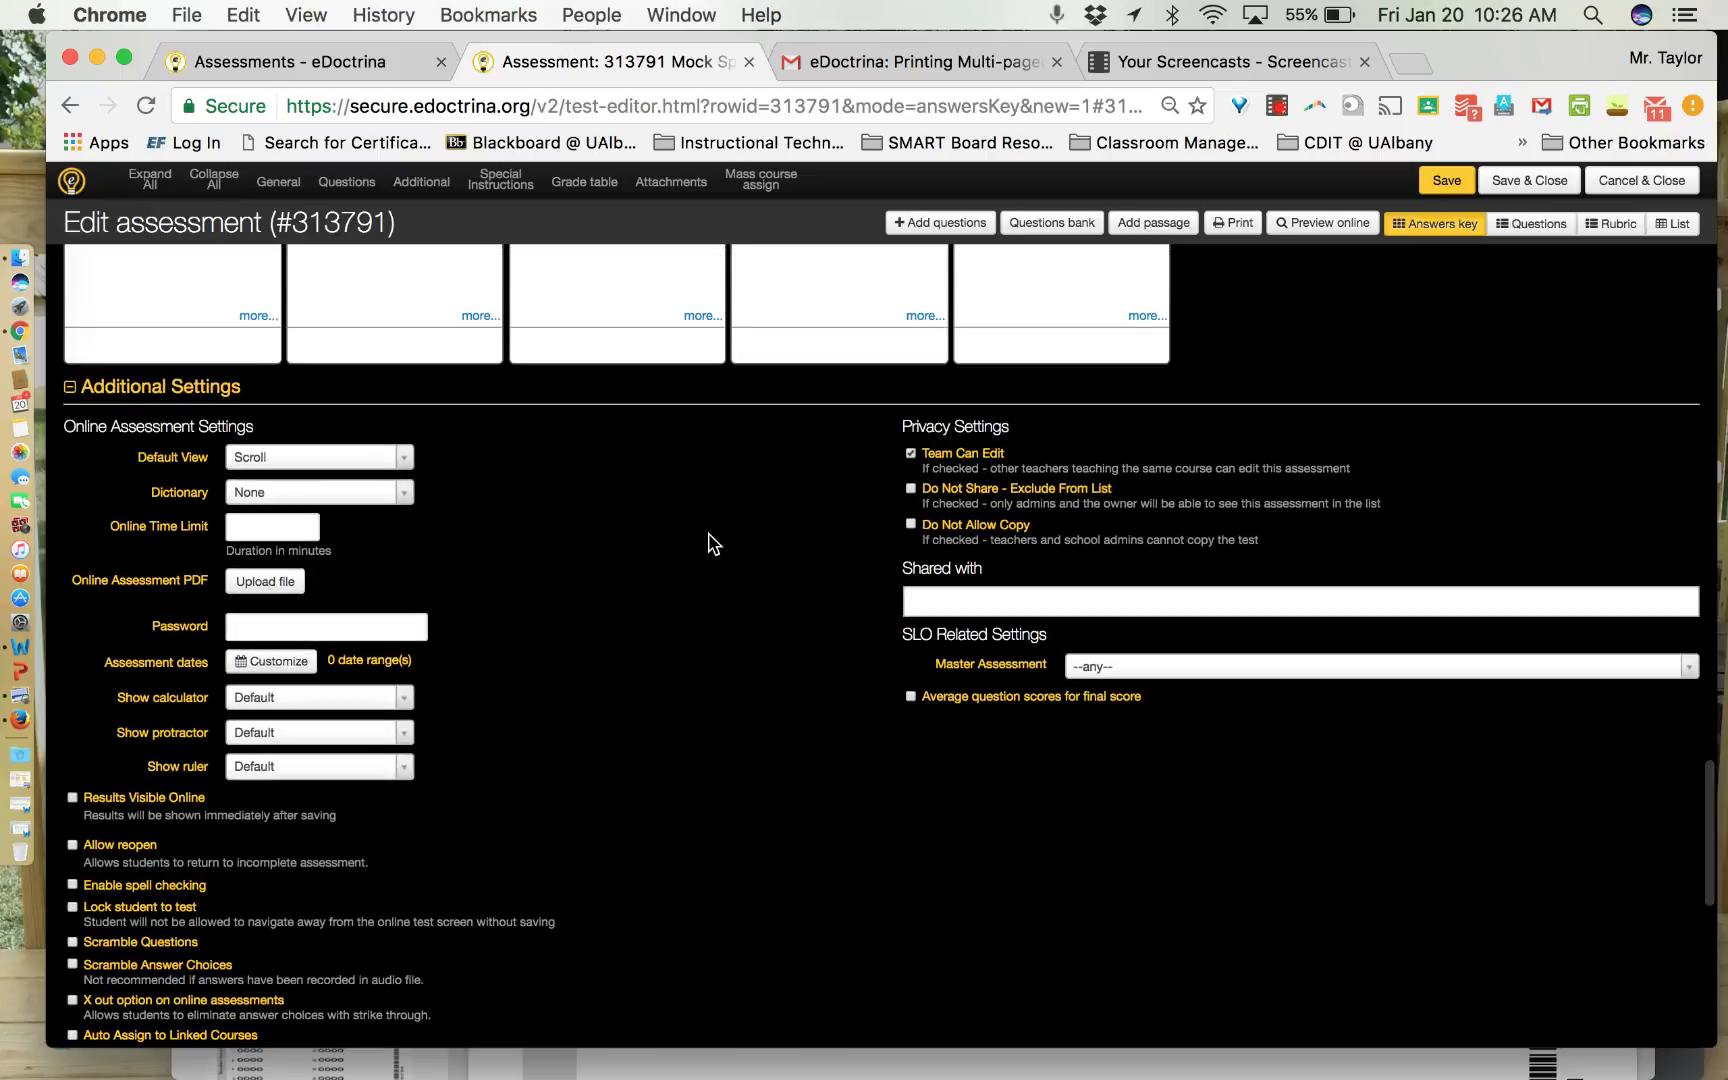
scroll(710, 543, "up", 15)
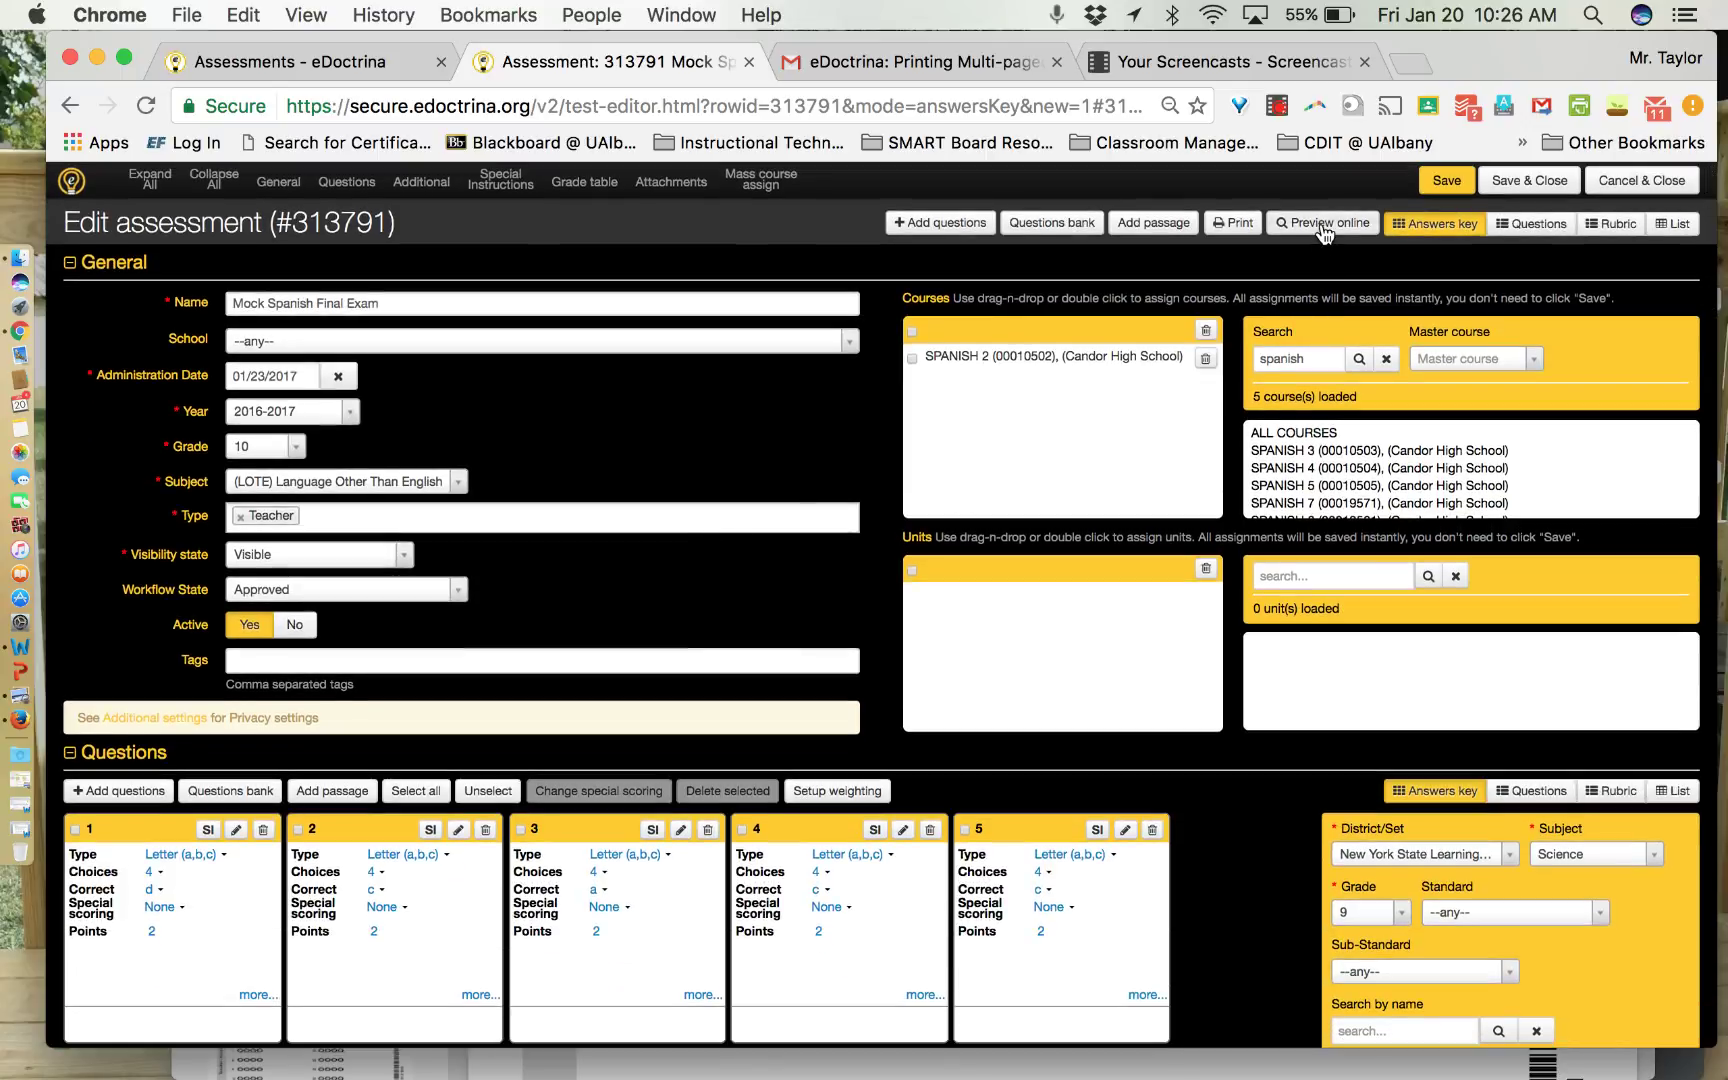
left_click(1325, 226)
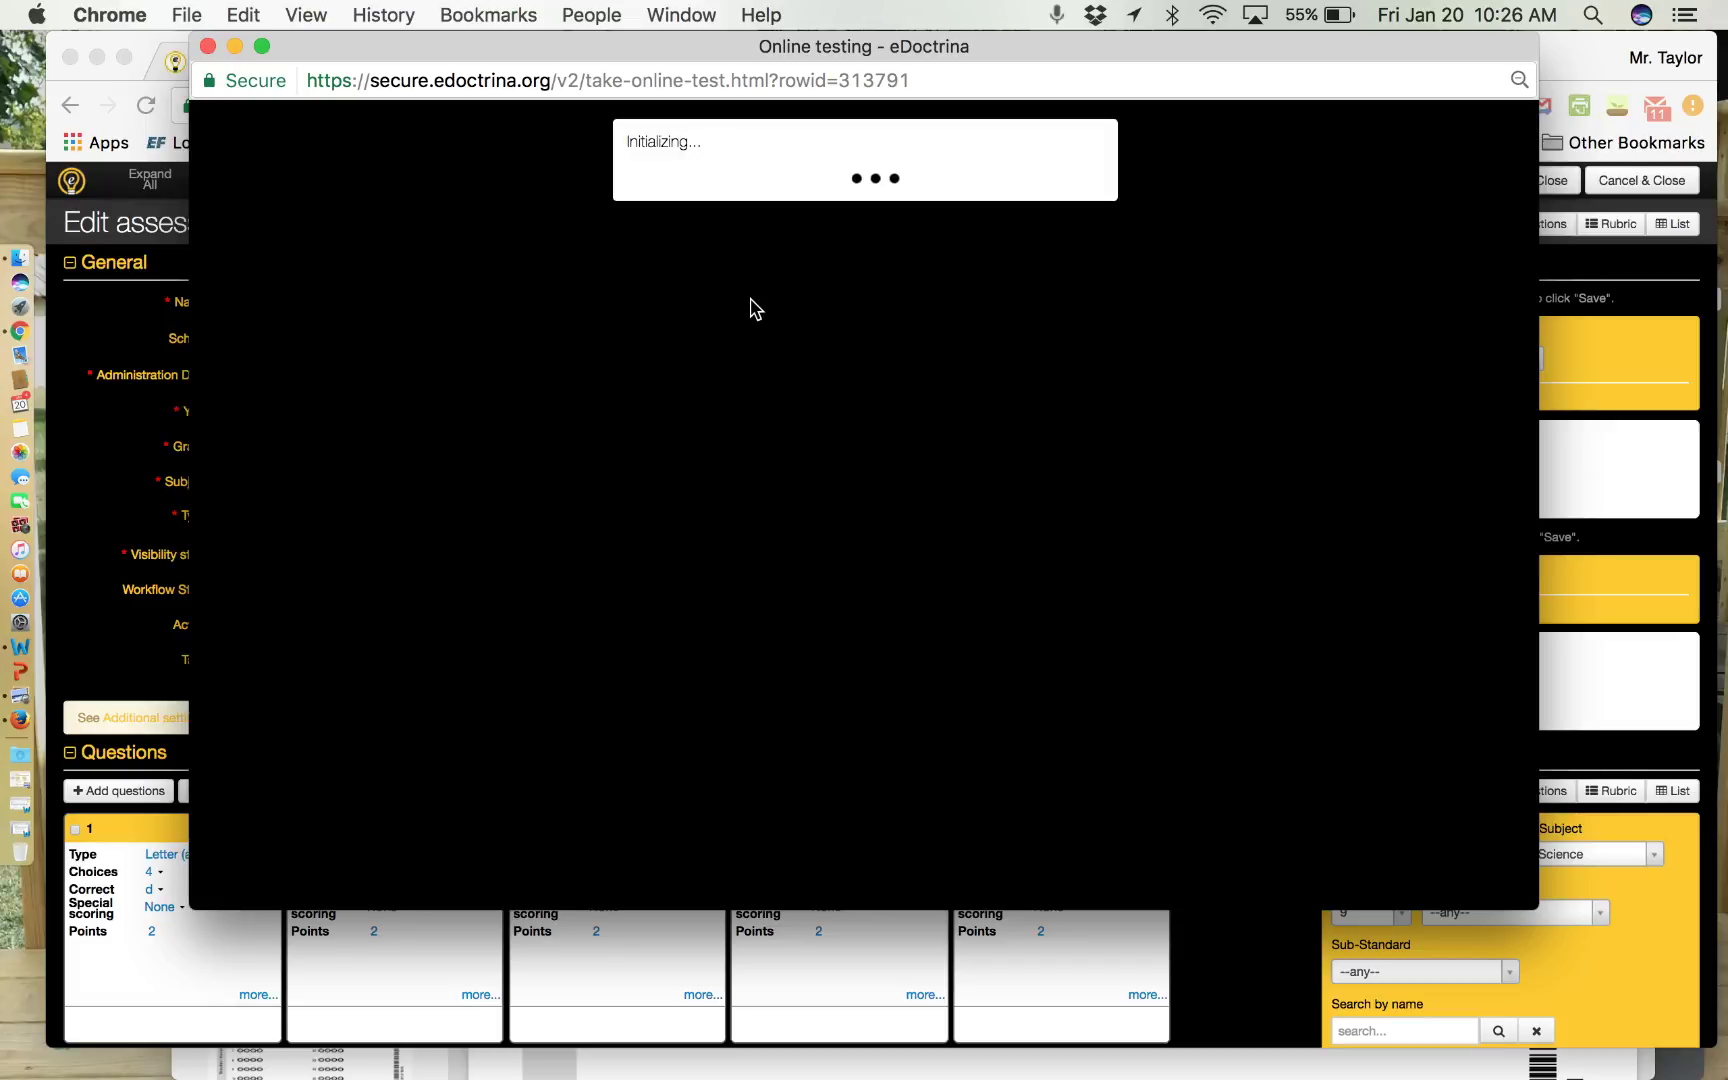
scroll(590, 660, "down", 20)
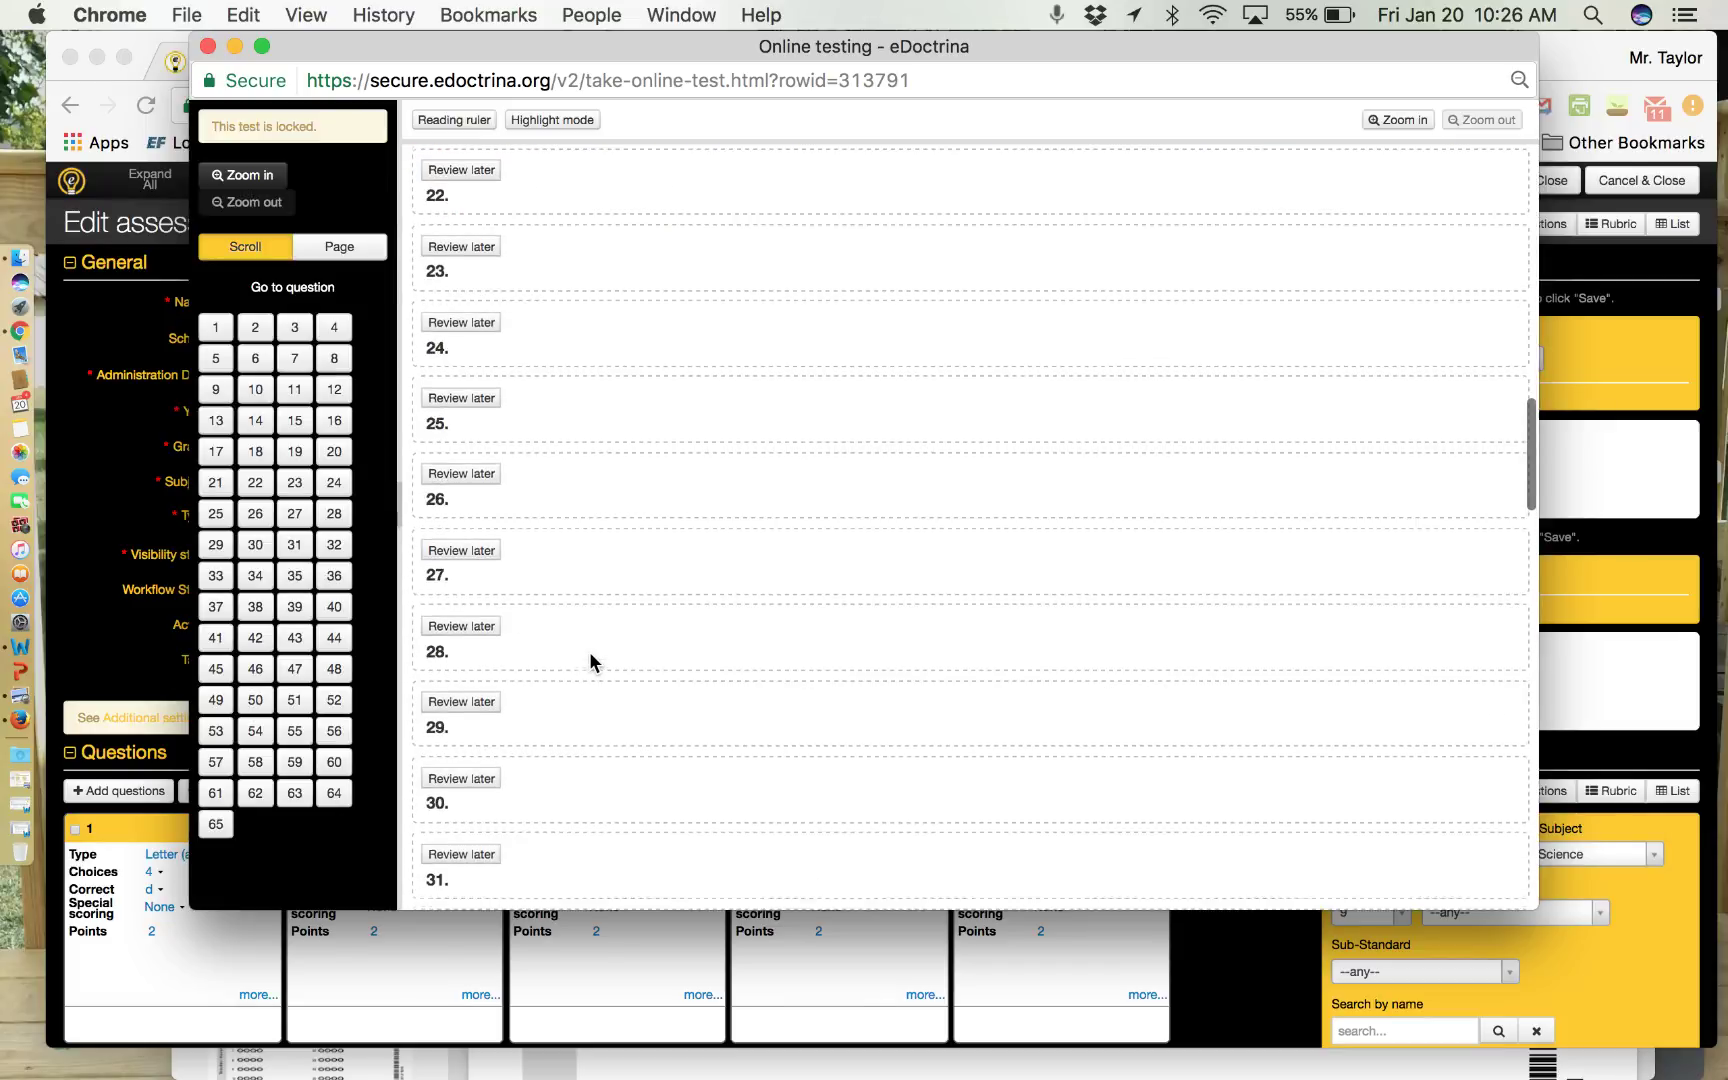
scroll(863, 372, "up", 20)
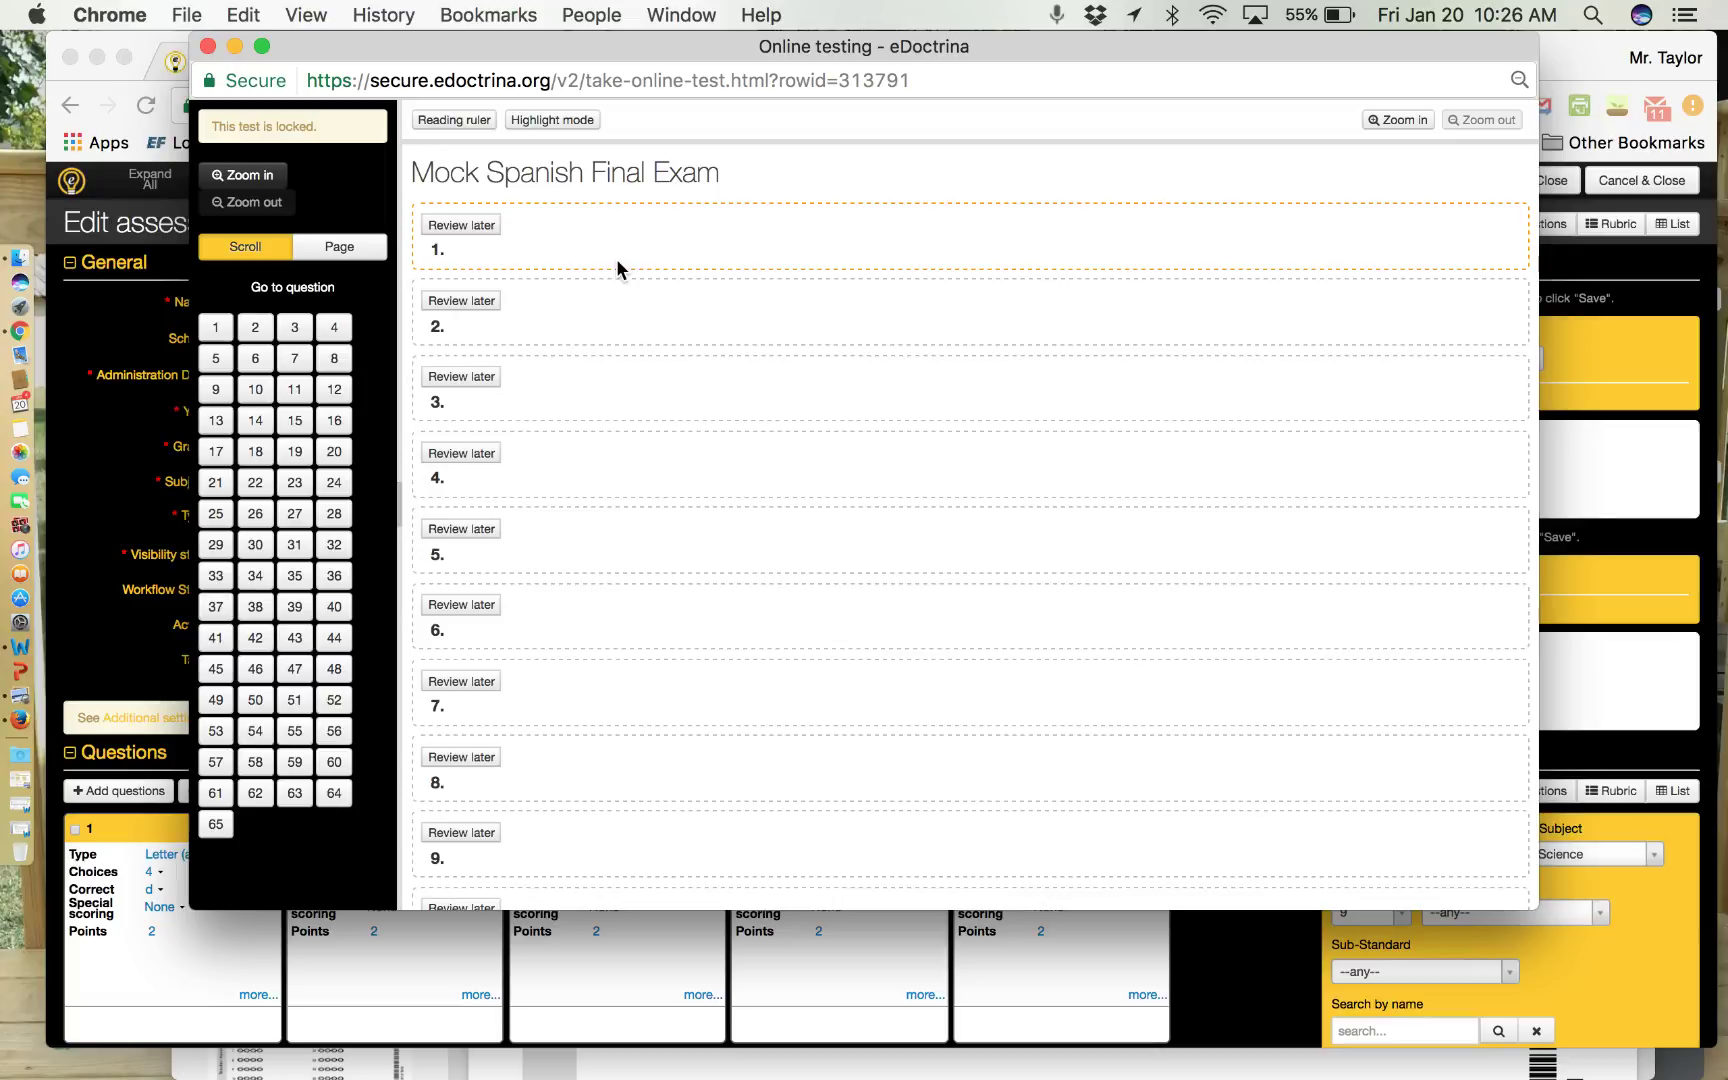
left_click(208, 47)
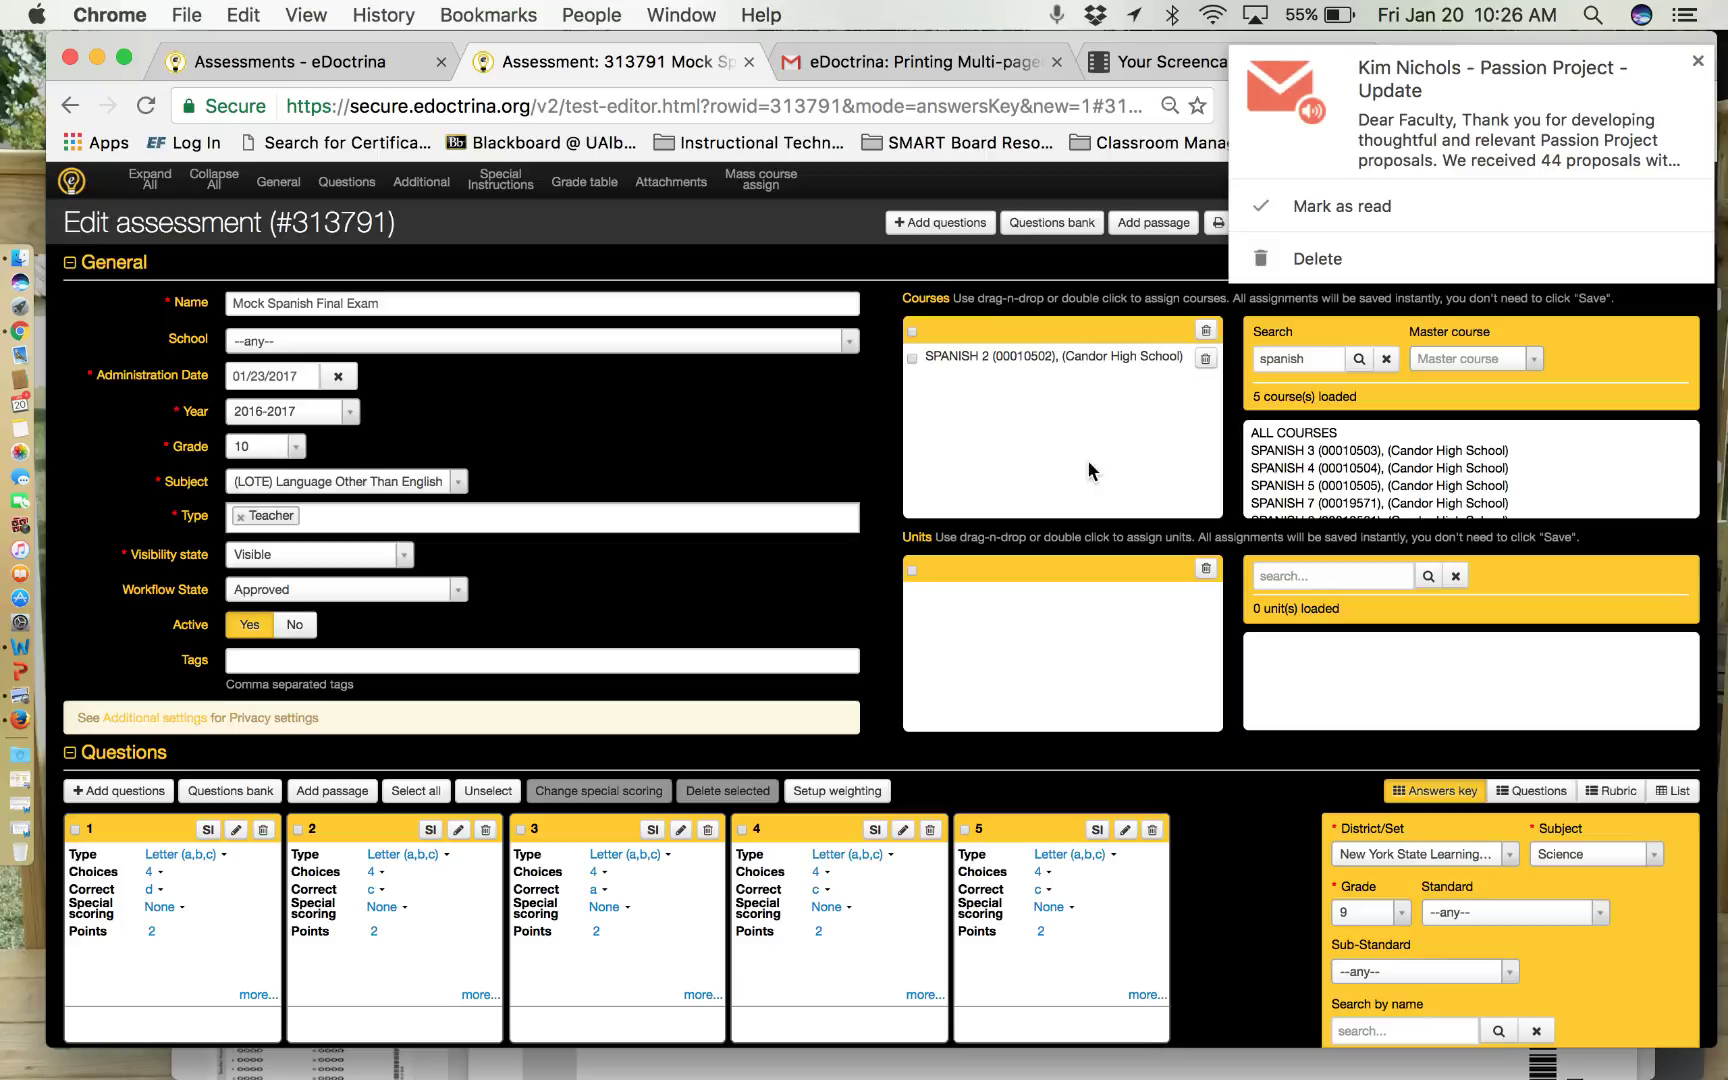
Dismiss the Gmail notification, then save and close the Mock Spanish Final Exam.
left_click(1697, 61)
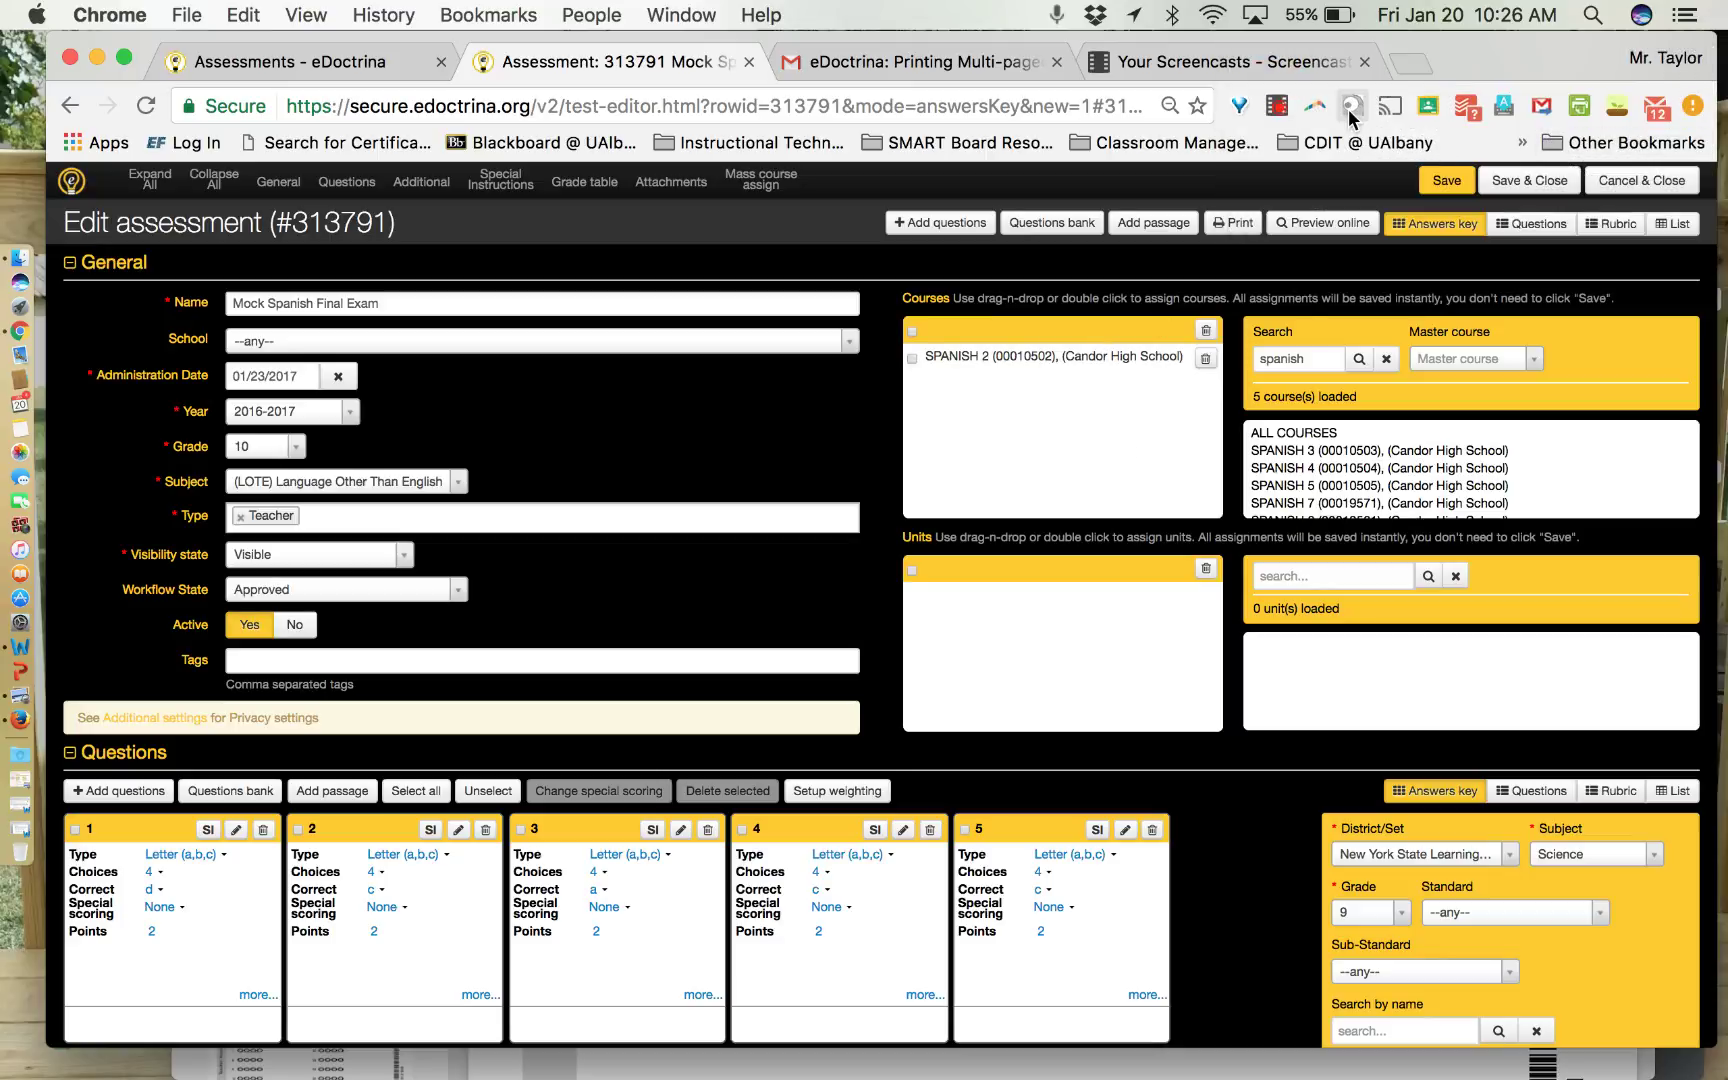
left_click(1516, 196)
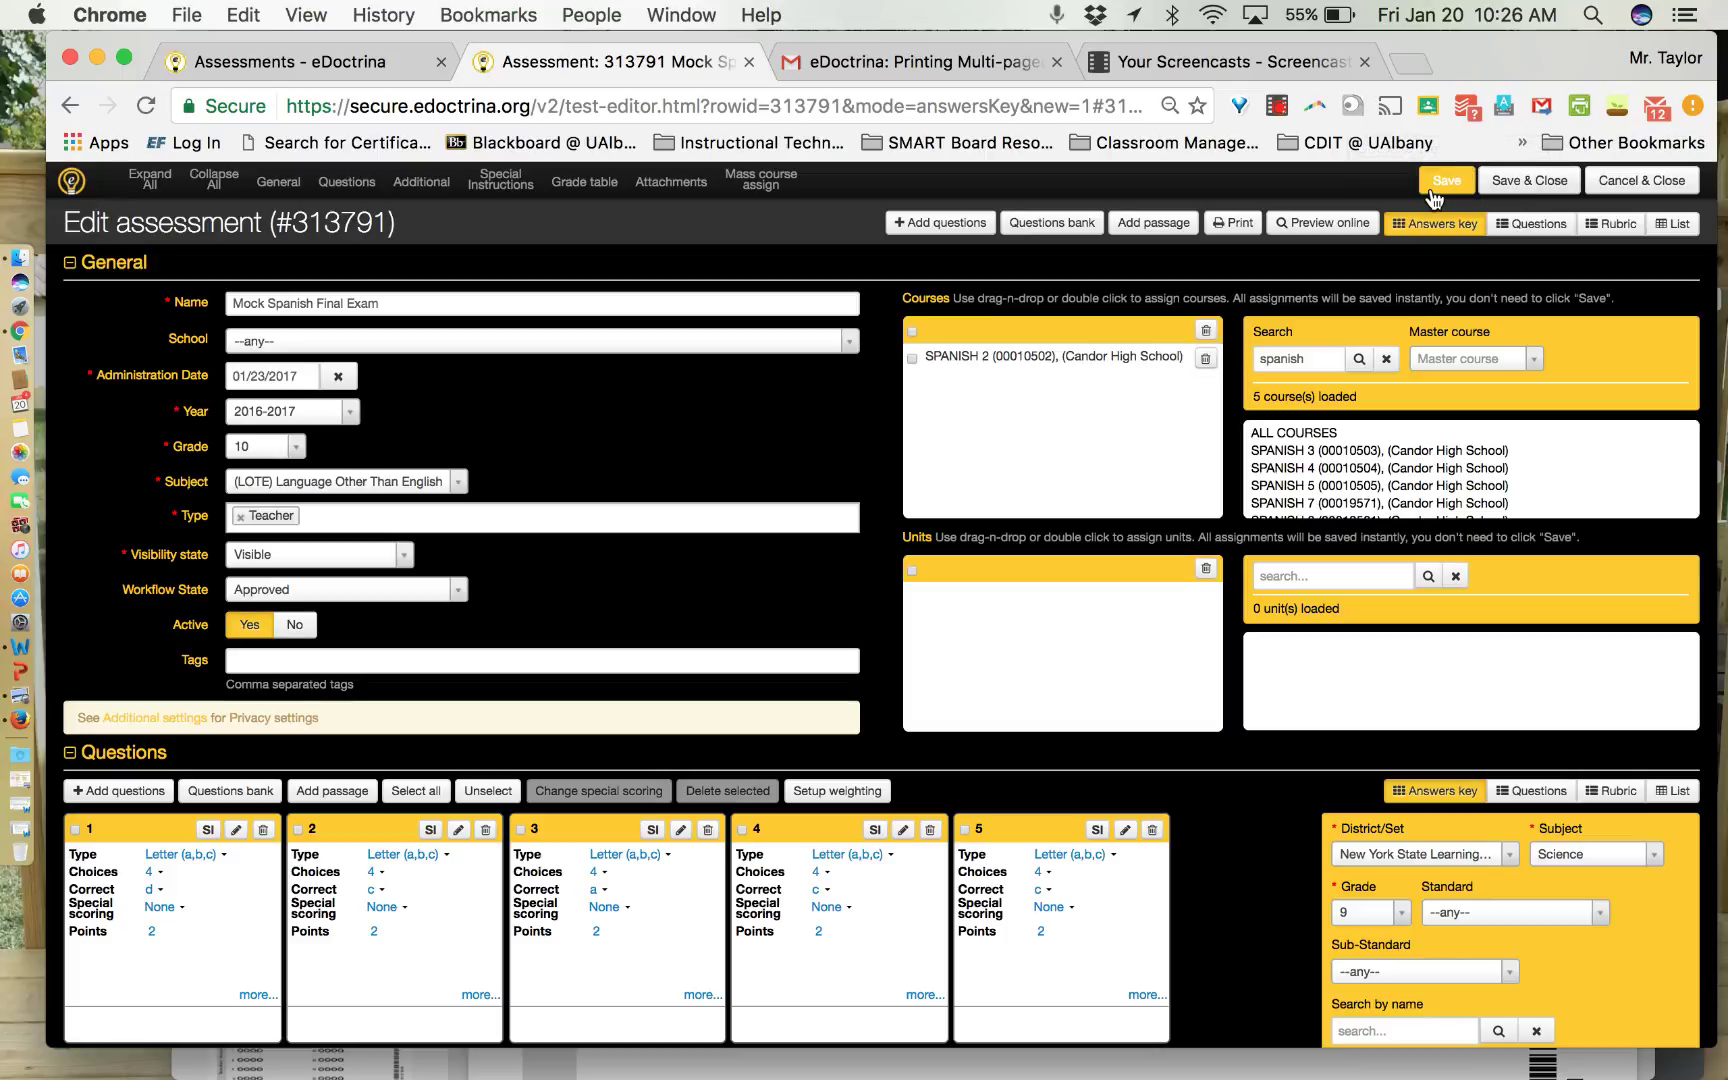
left_click(1512, 188)
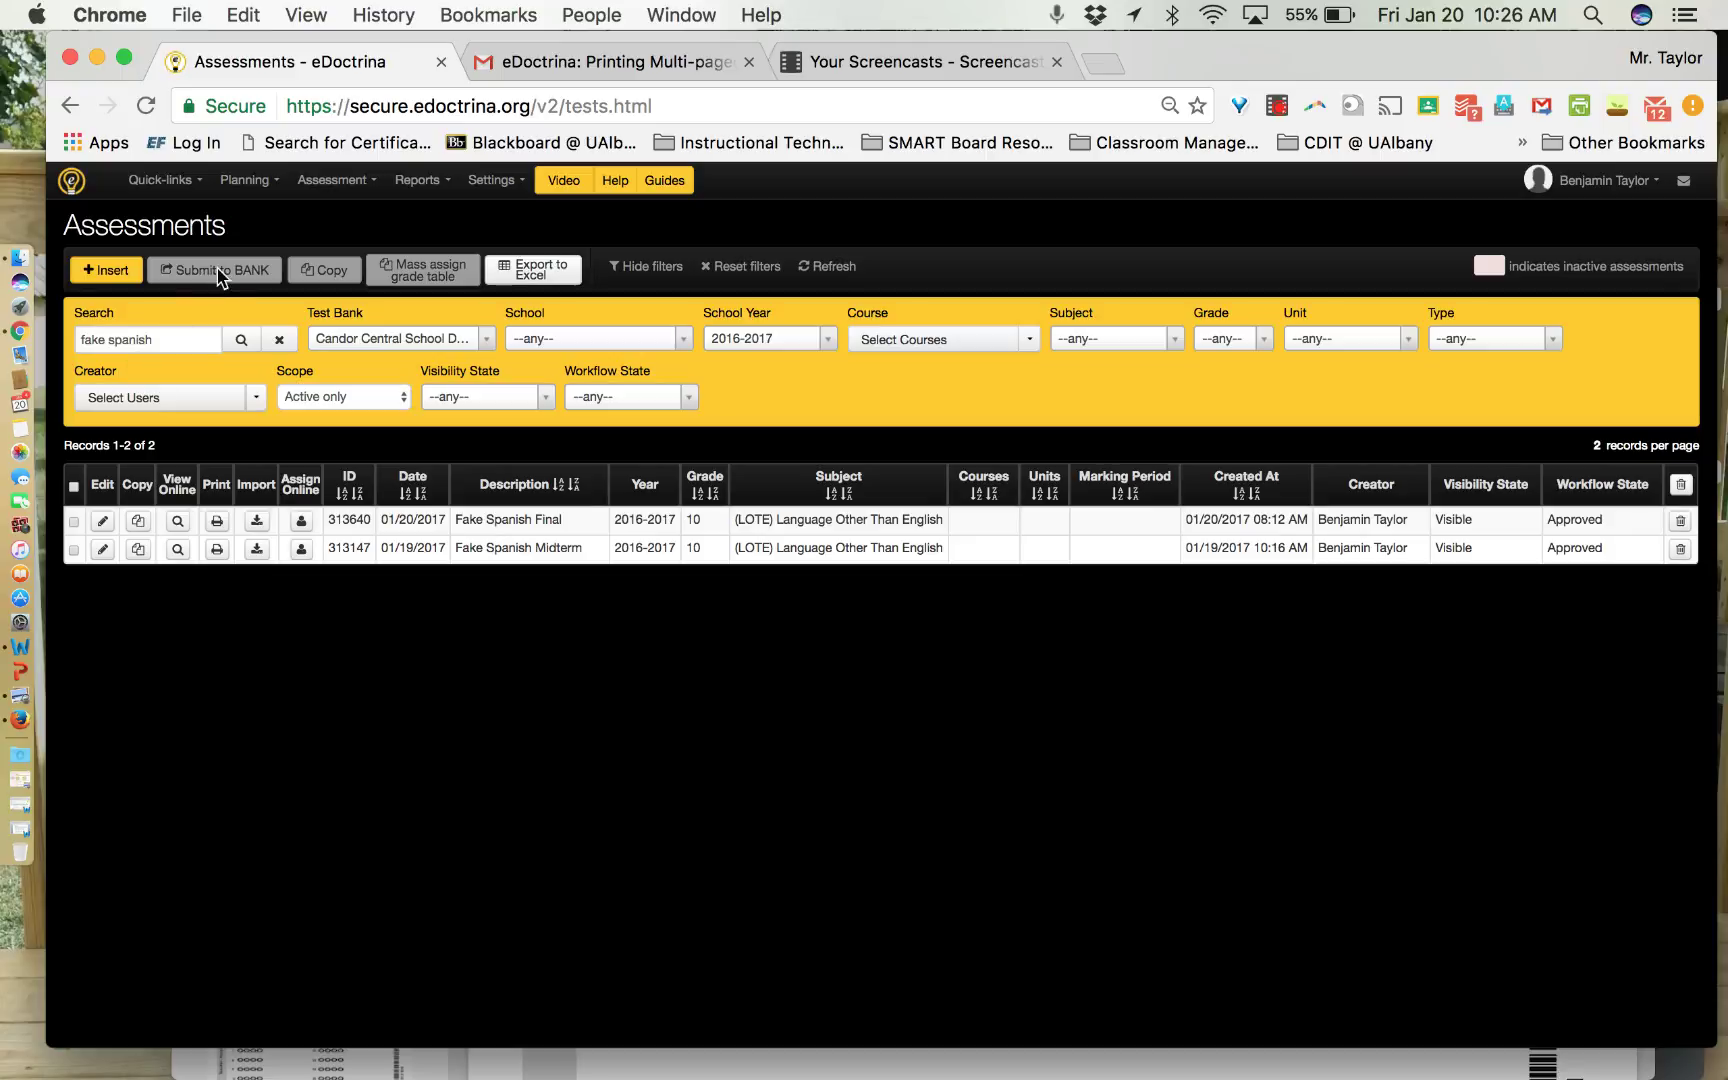
Open the Teacher Dashboard from Quick-links and reset its filters, leaving no school selected.
left_click(190, 183)
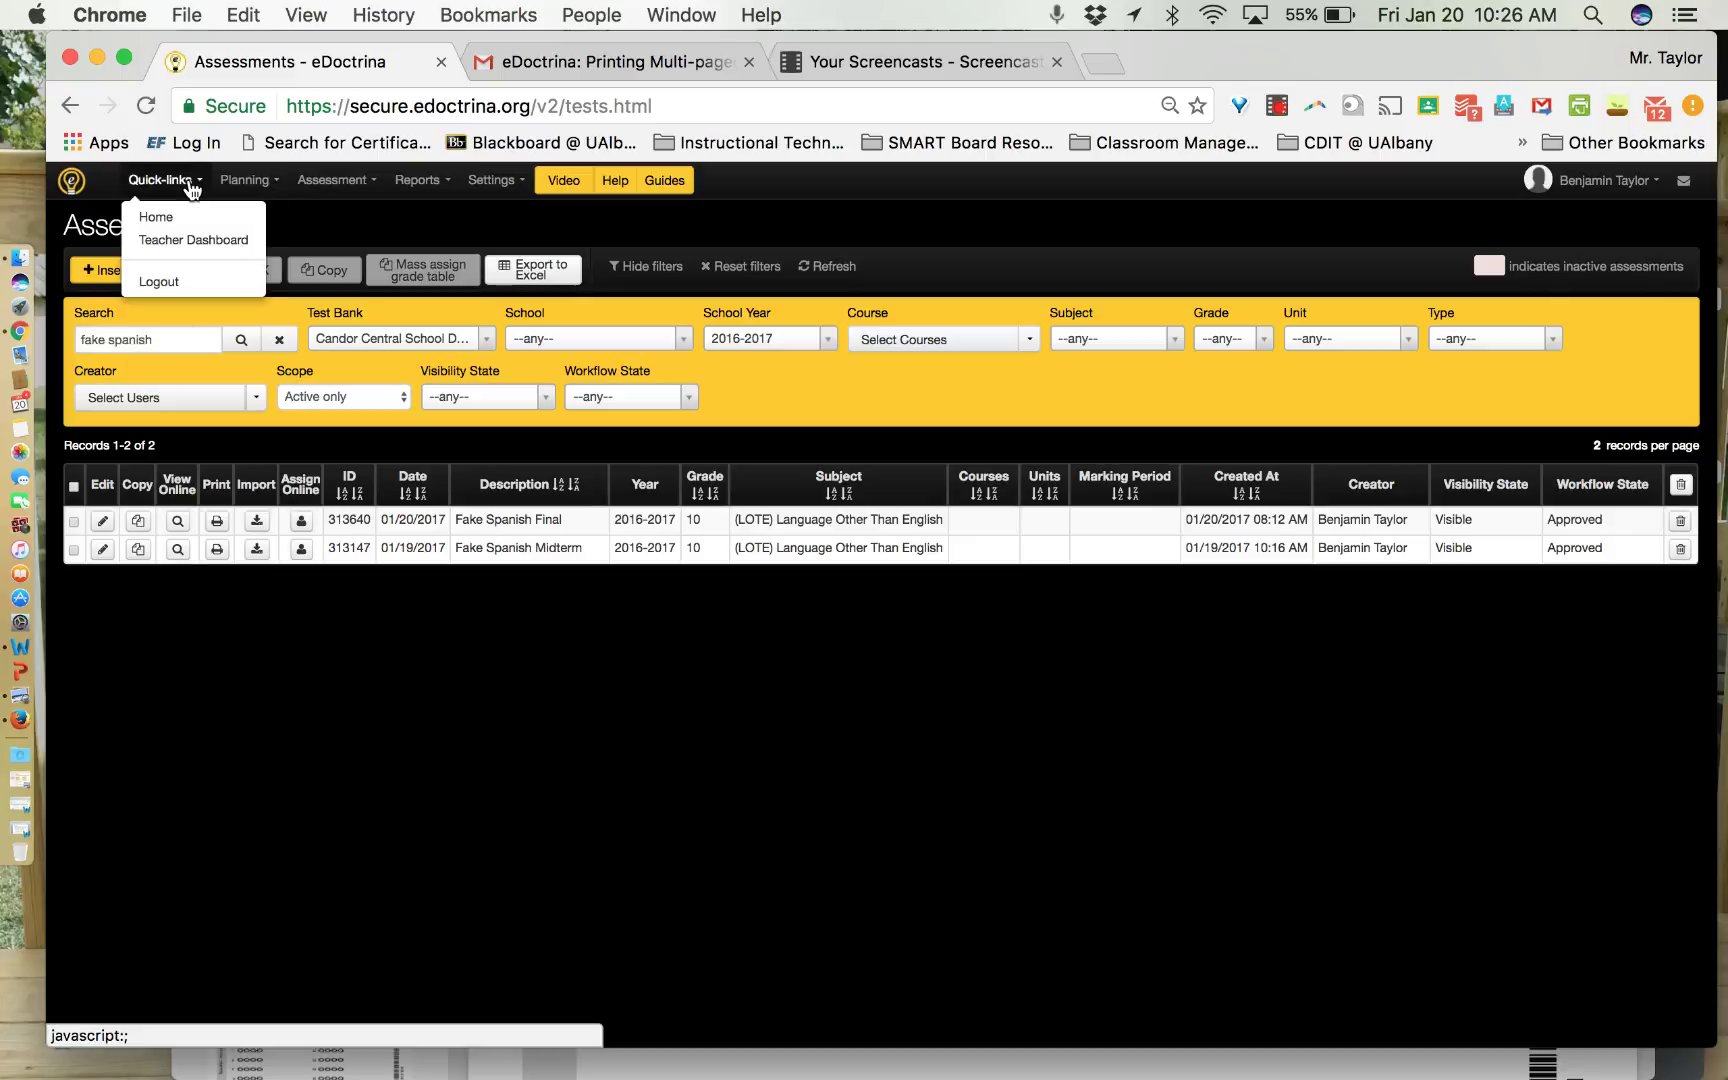
left_click(190, 244)
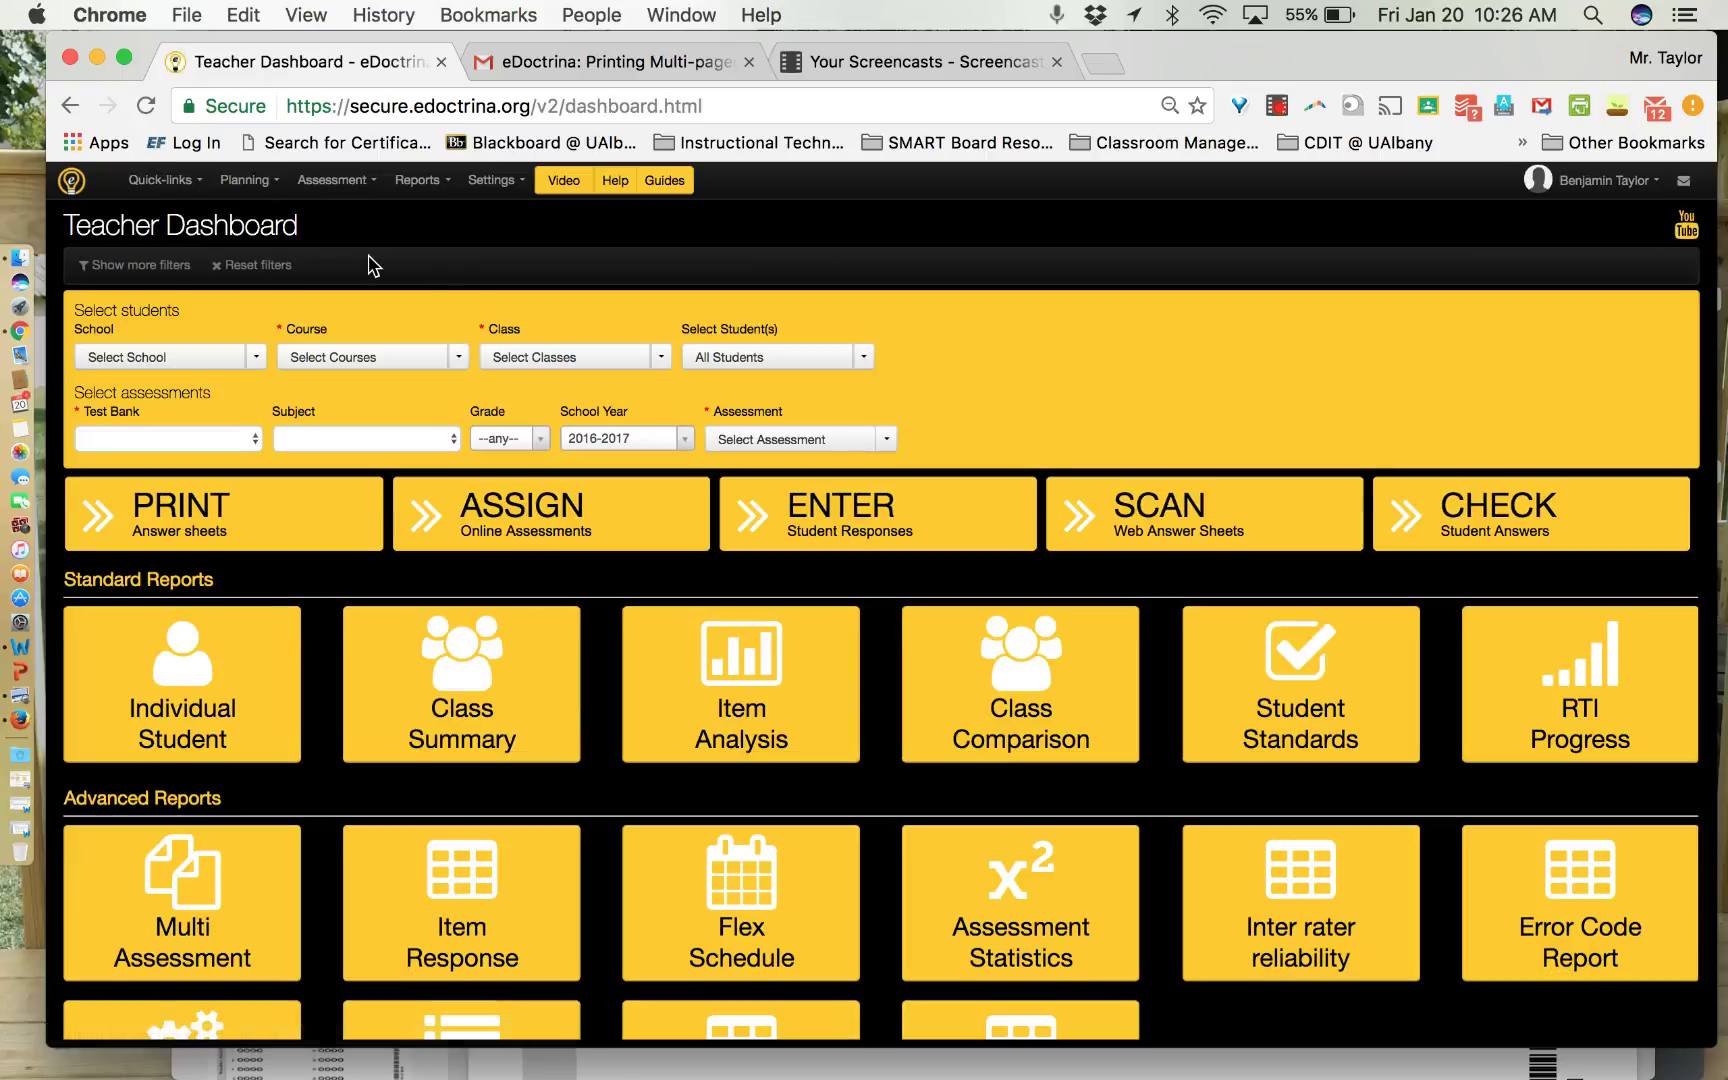
left_click(162, 180)
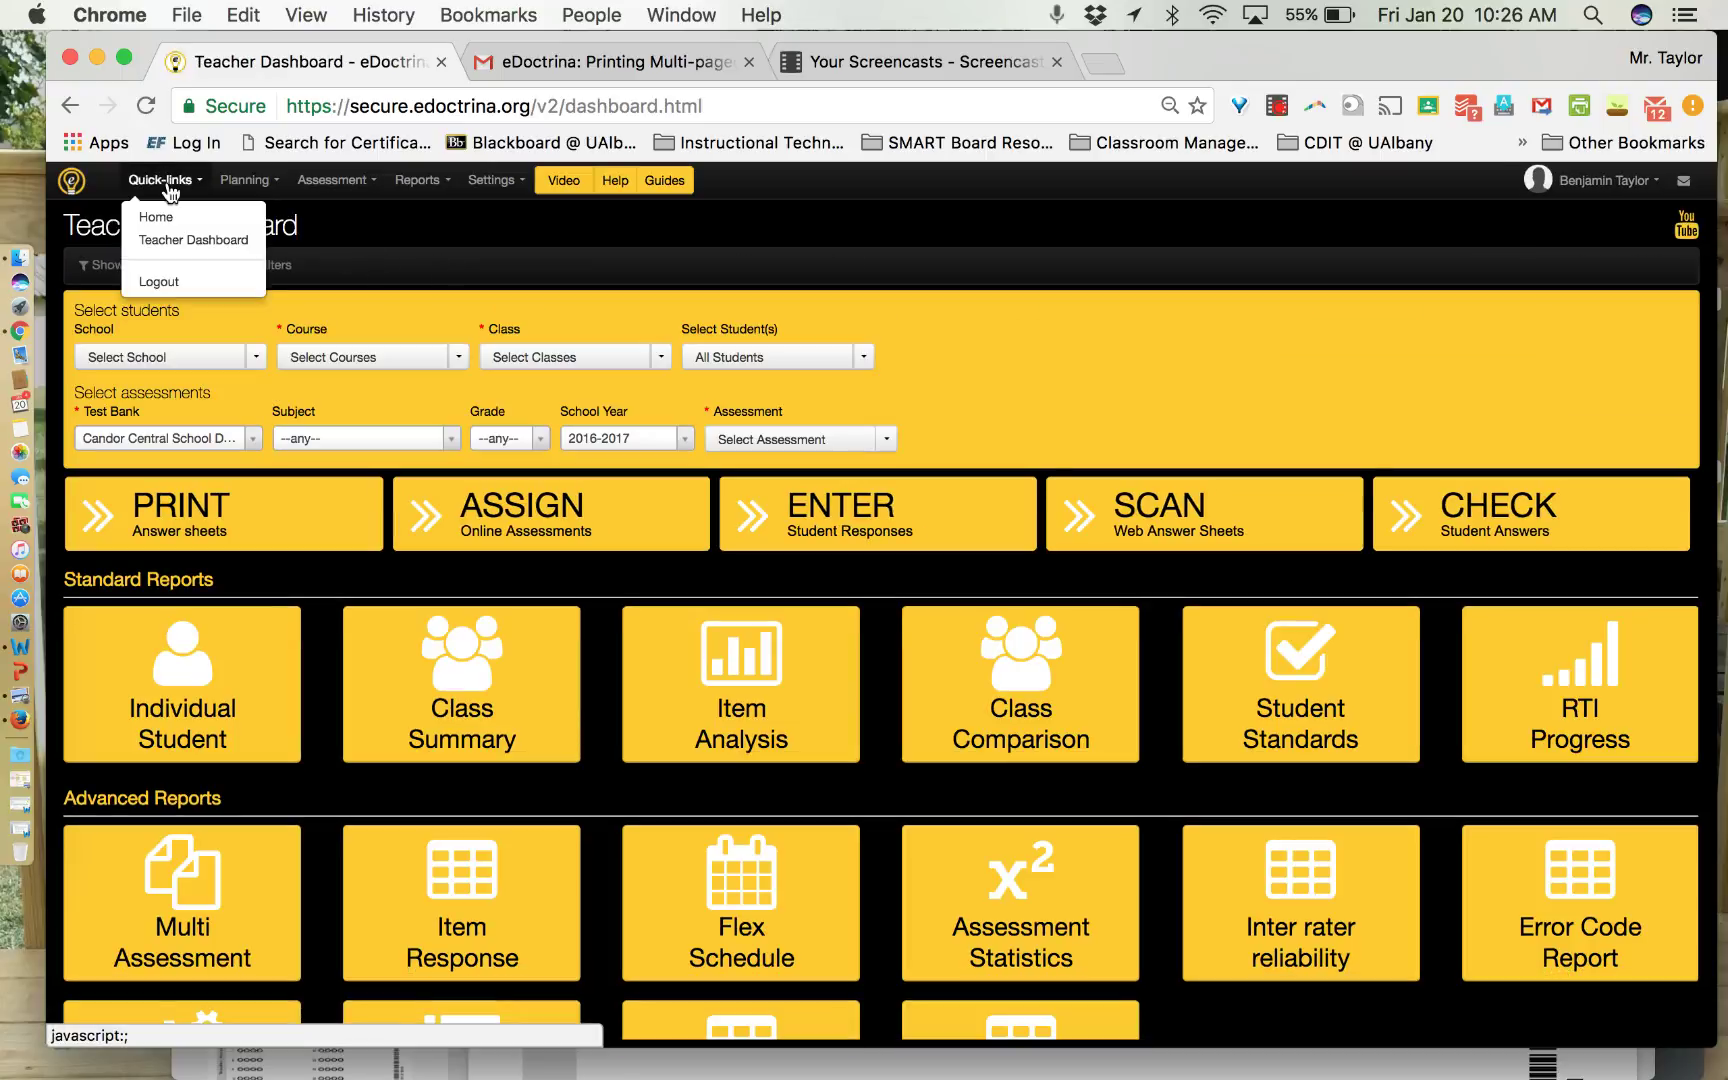
left_click(170, 244)
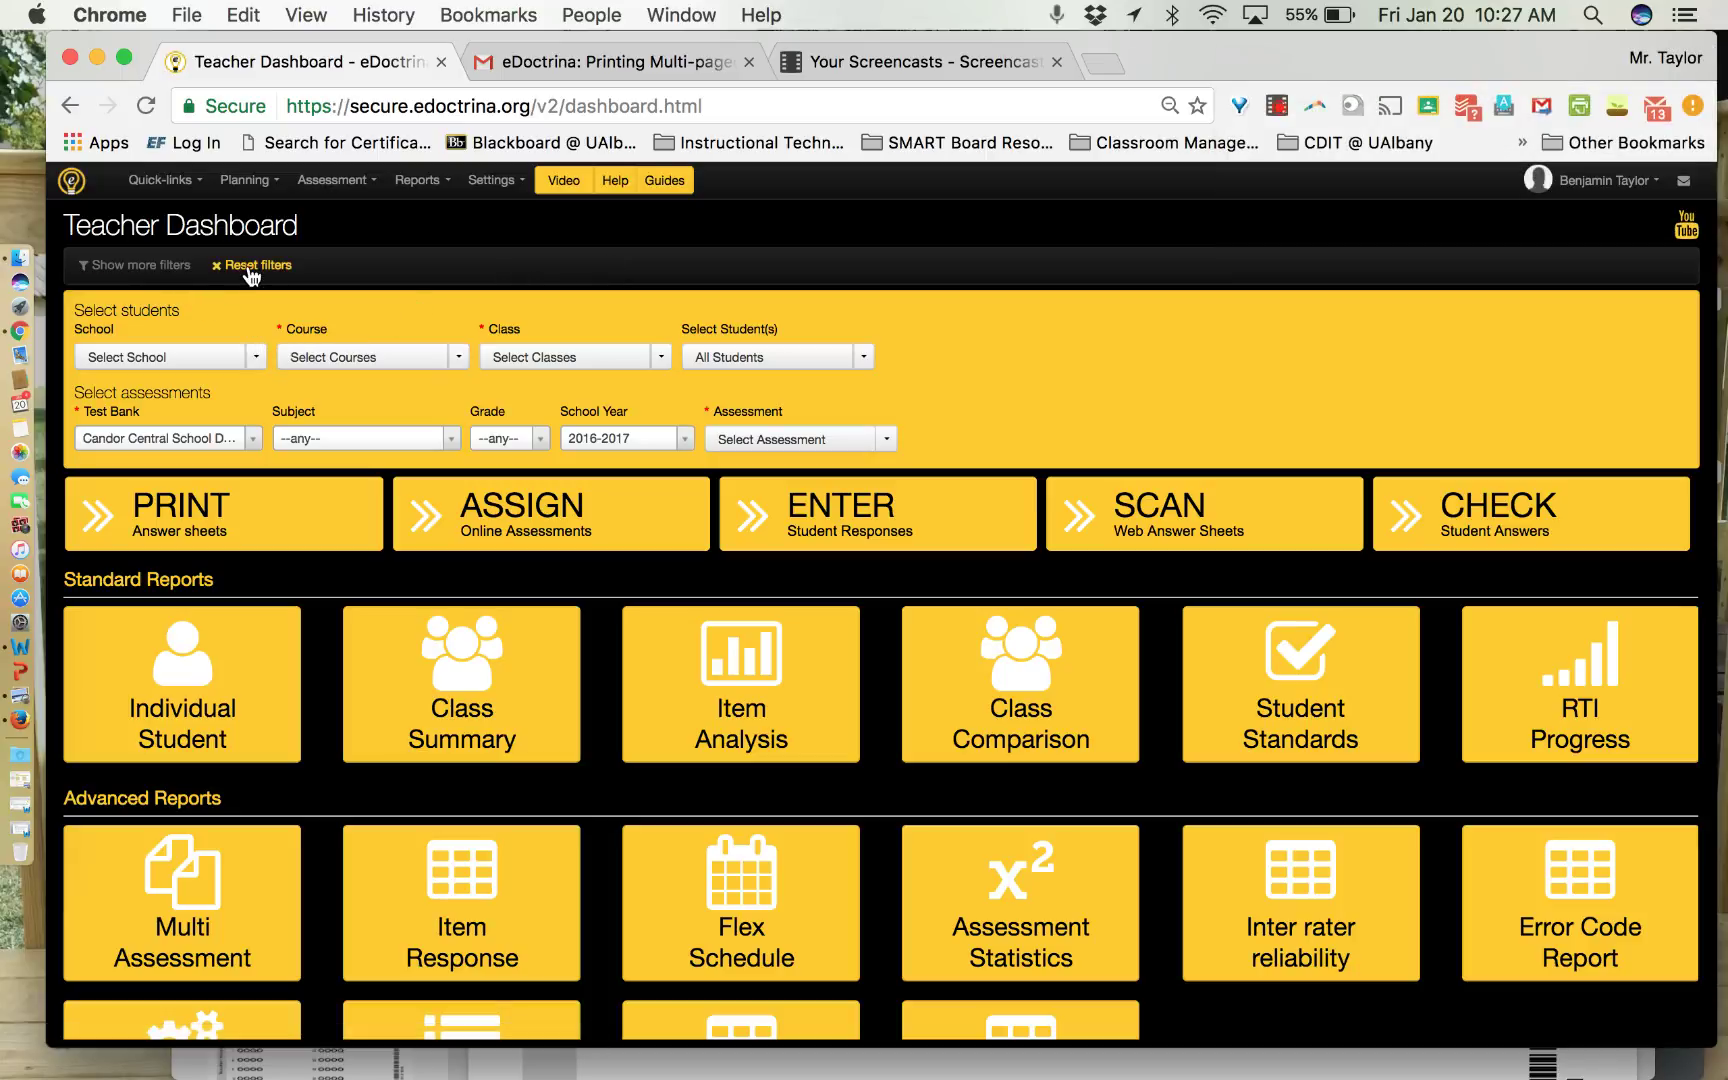
left_click(248, 268)
left_click(256, 352)
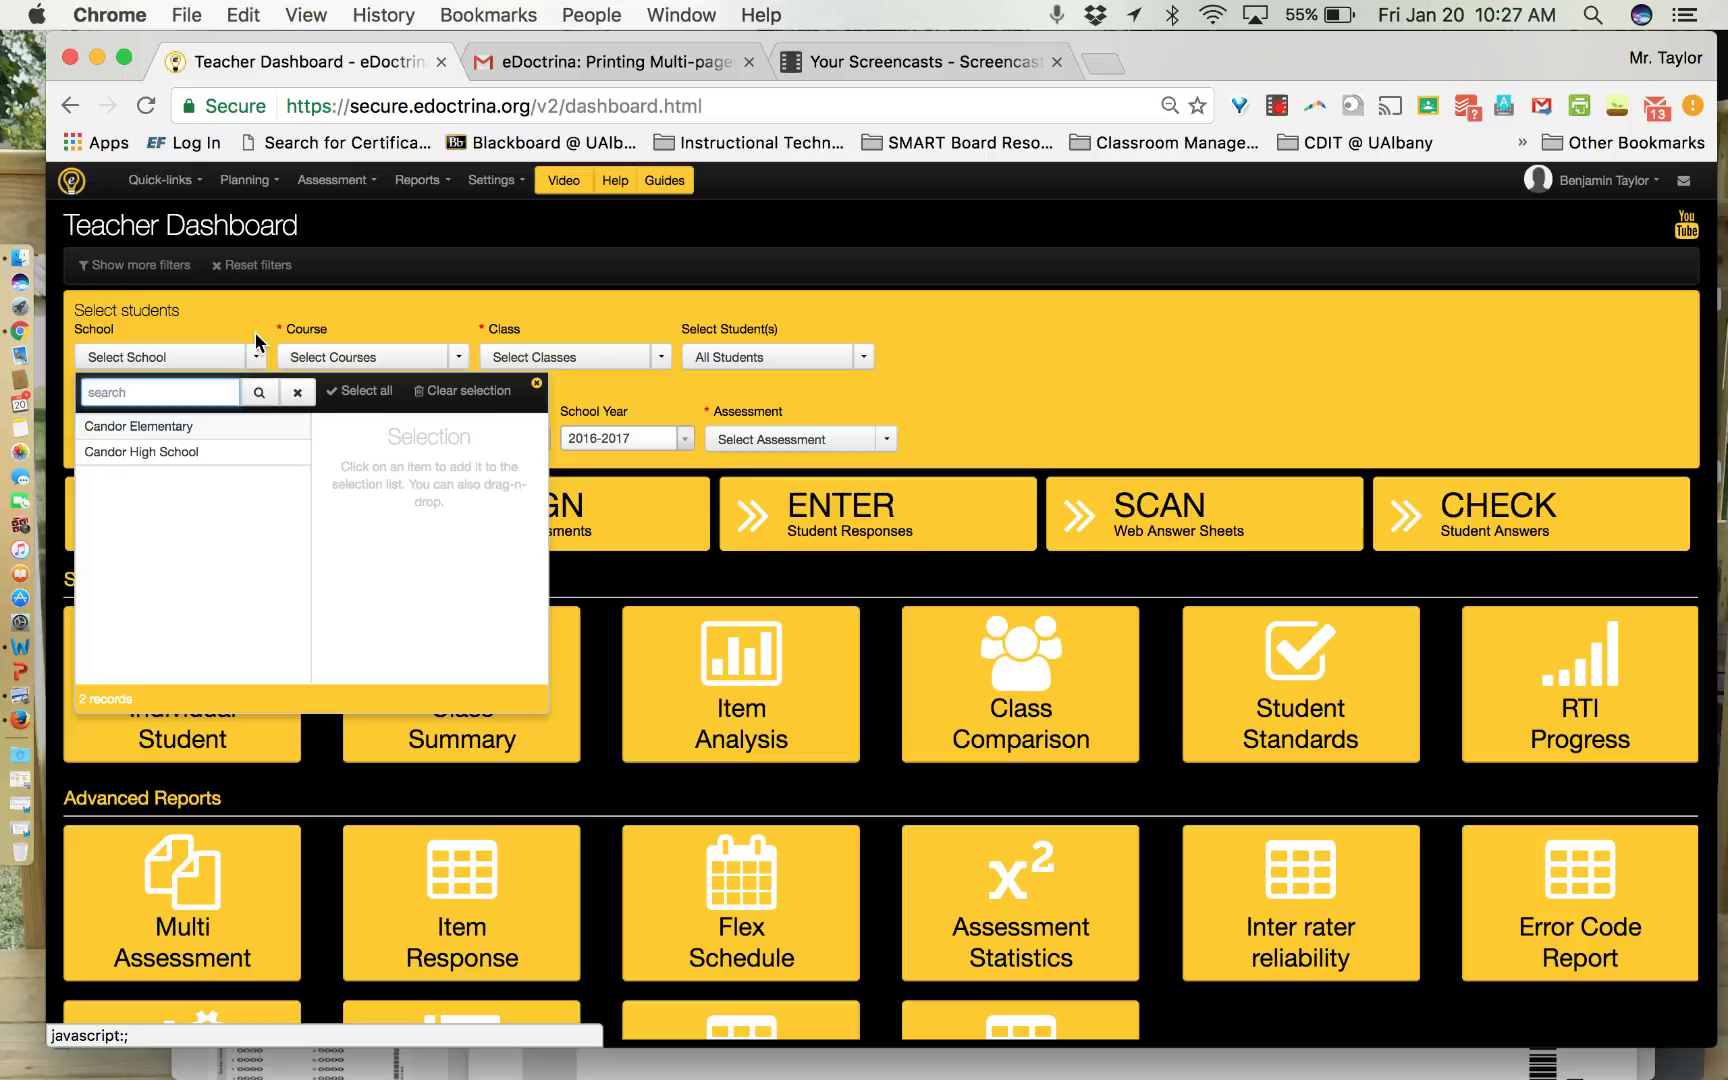
left_click(257, 345)
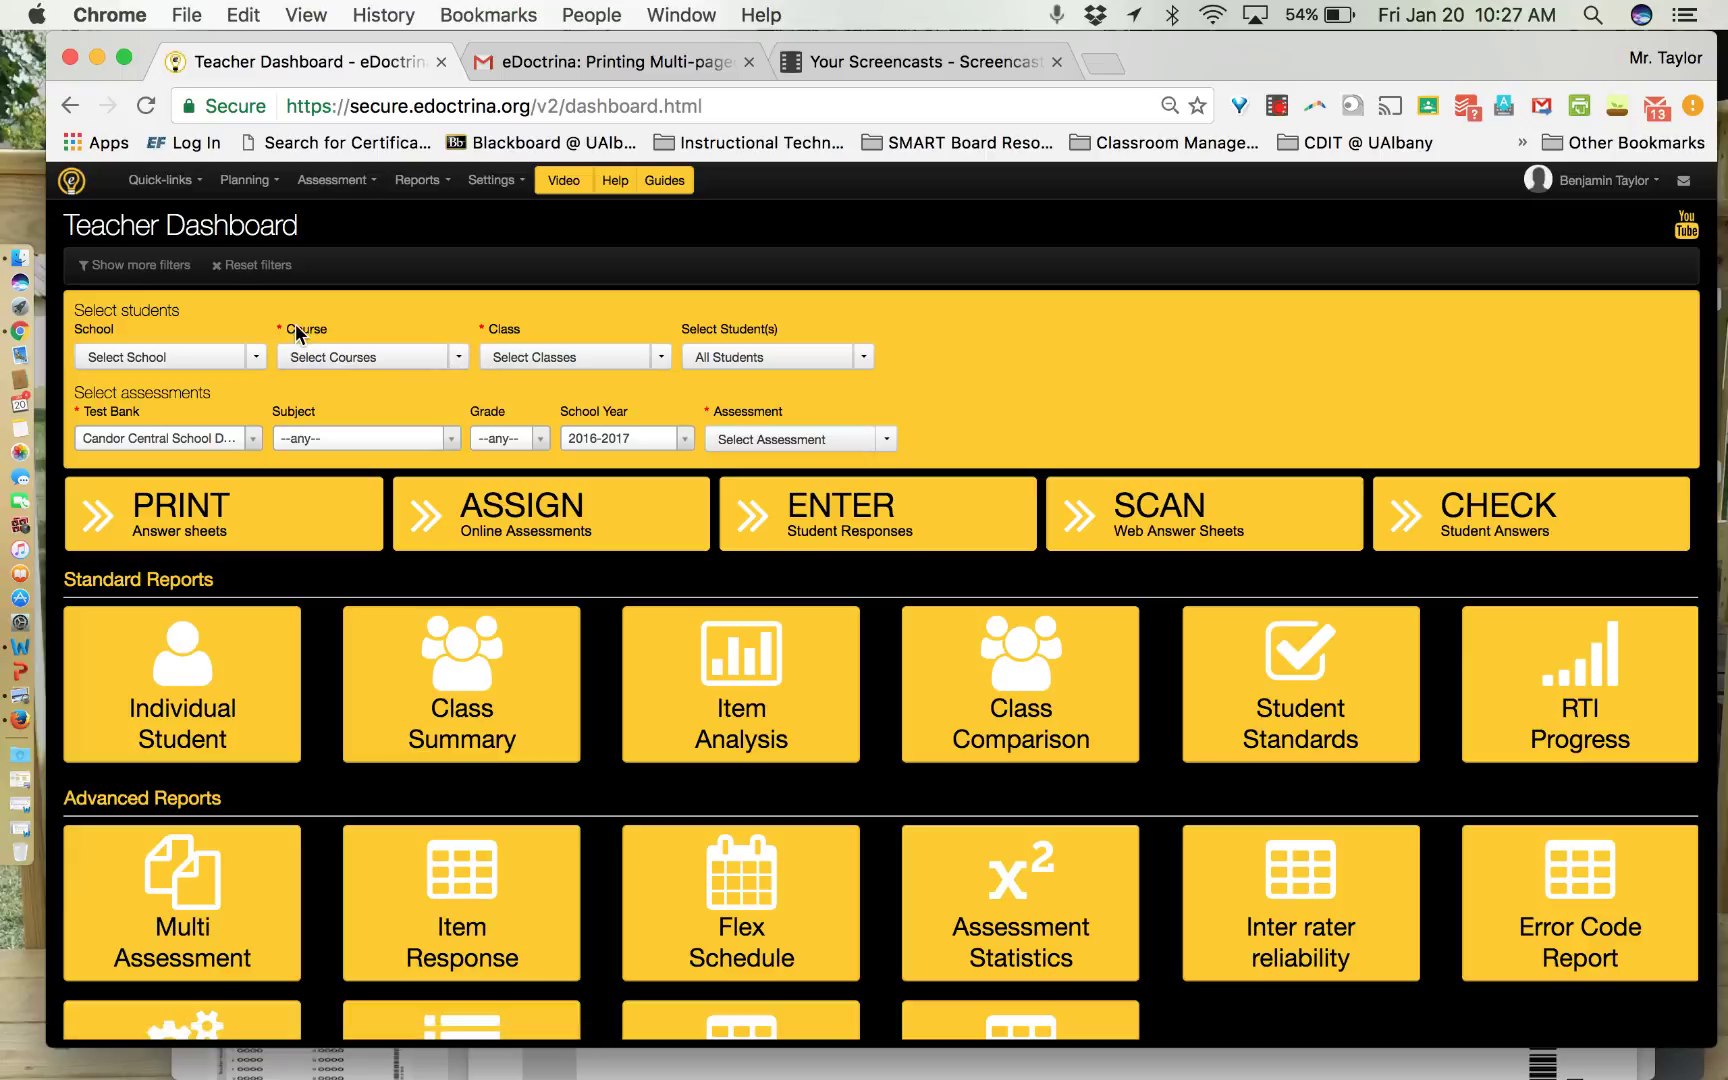
Choose SPANISH 2 as the course on the Teacher Dashboard.
left_click(459, 358)
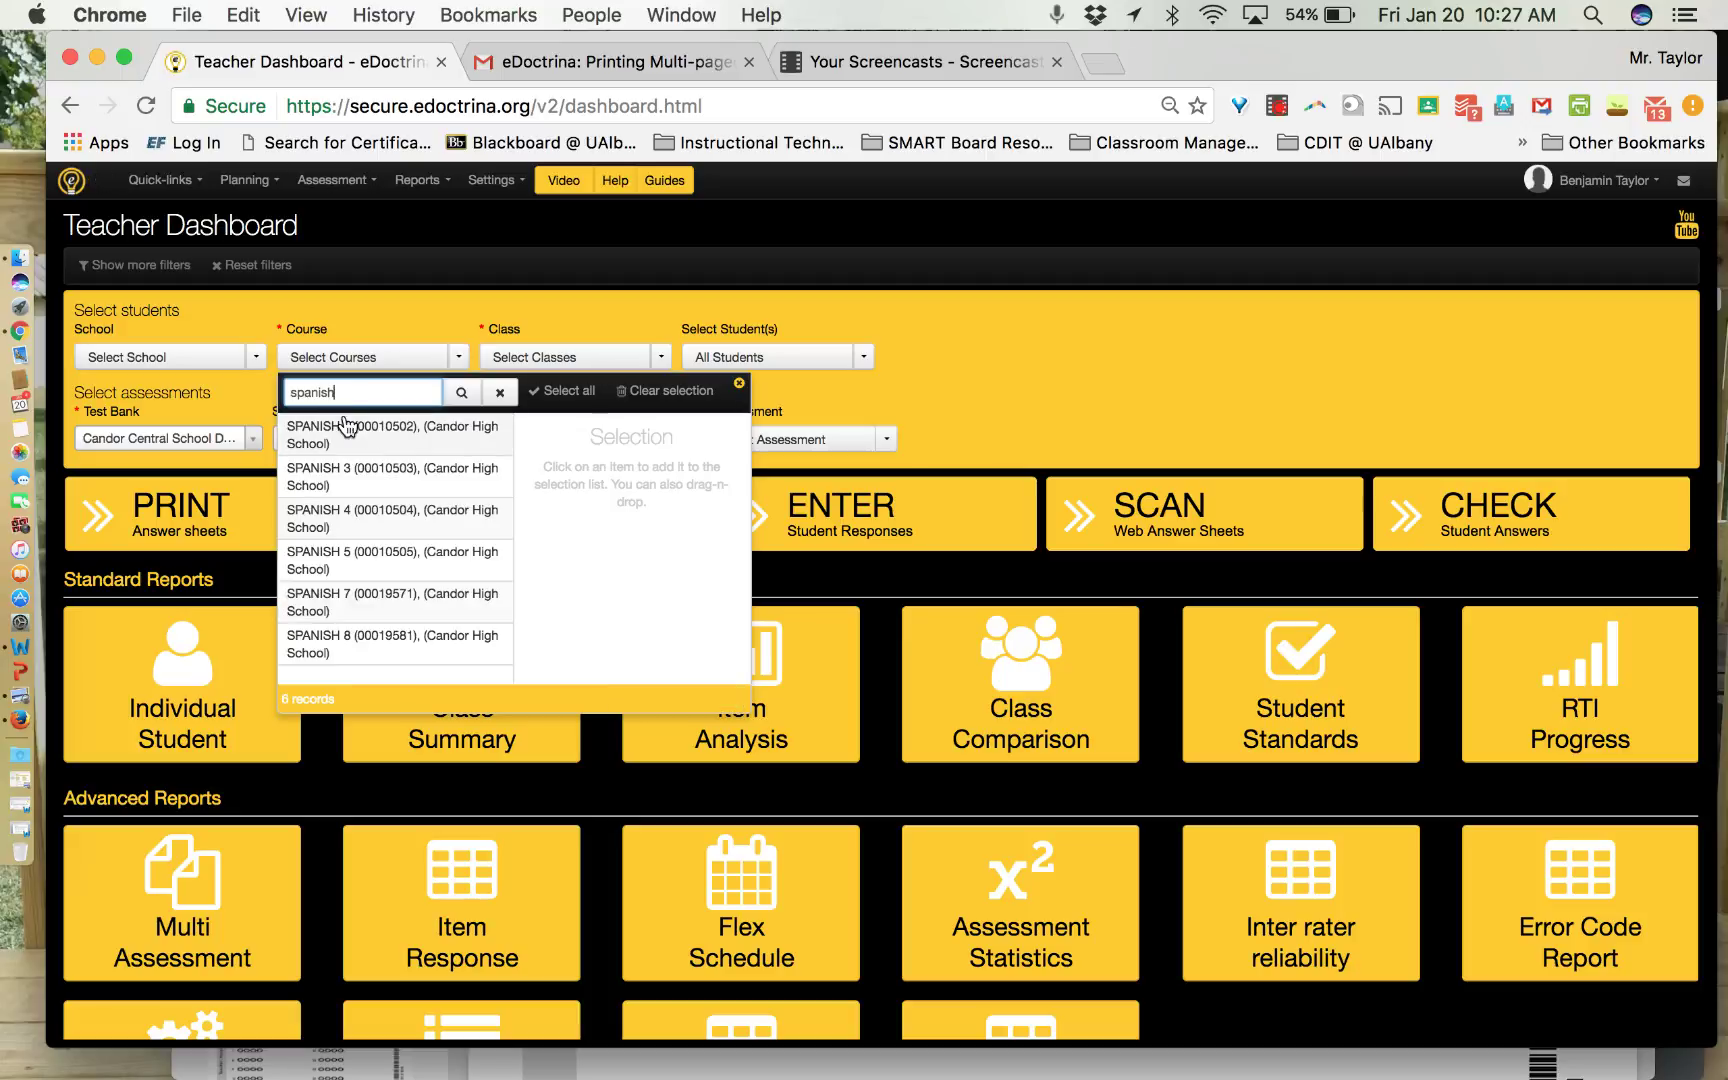
left_click(380, 440)
left_click(1034, 372)
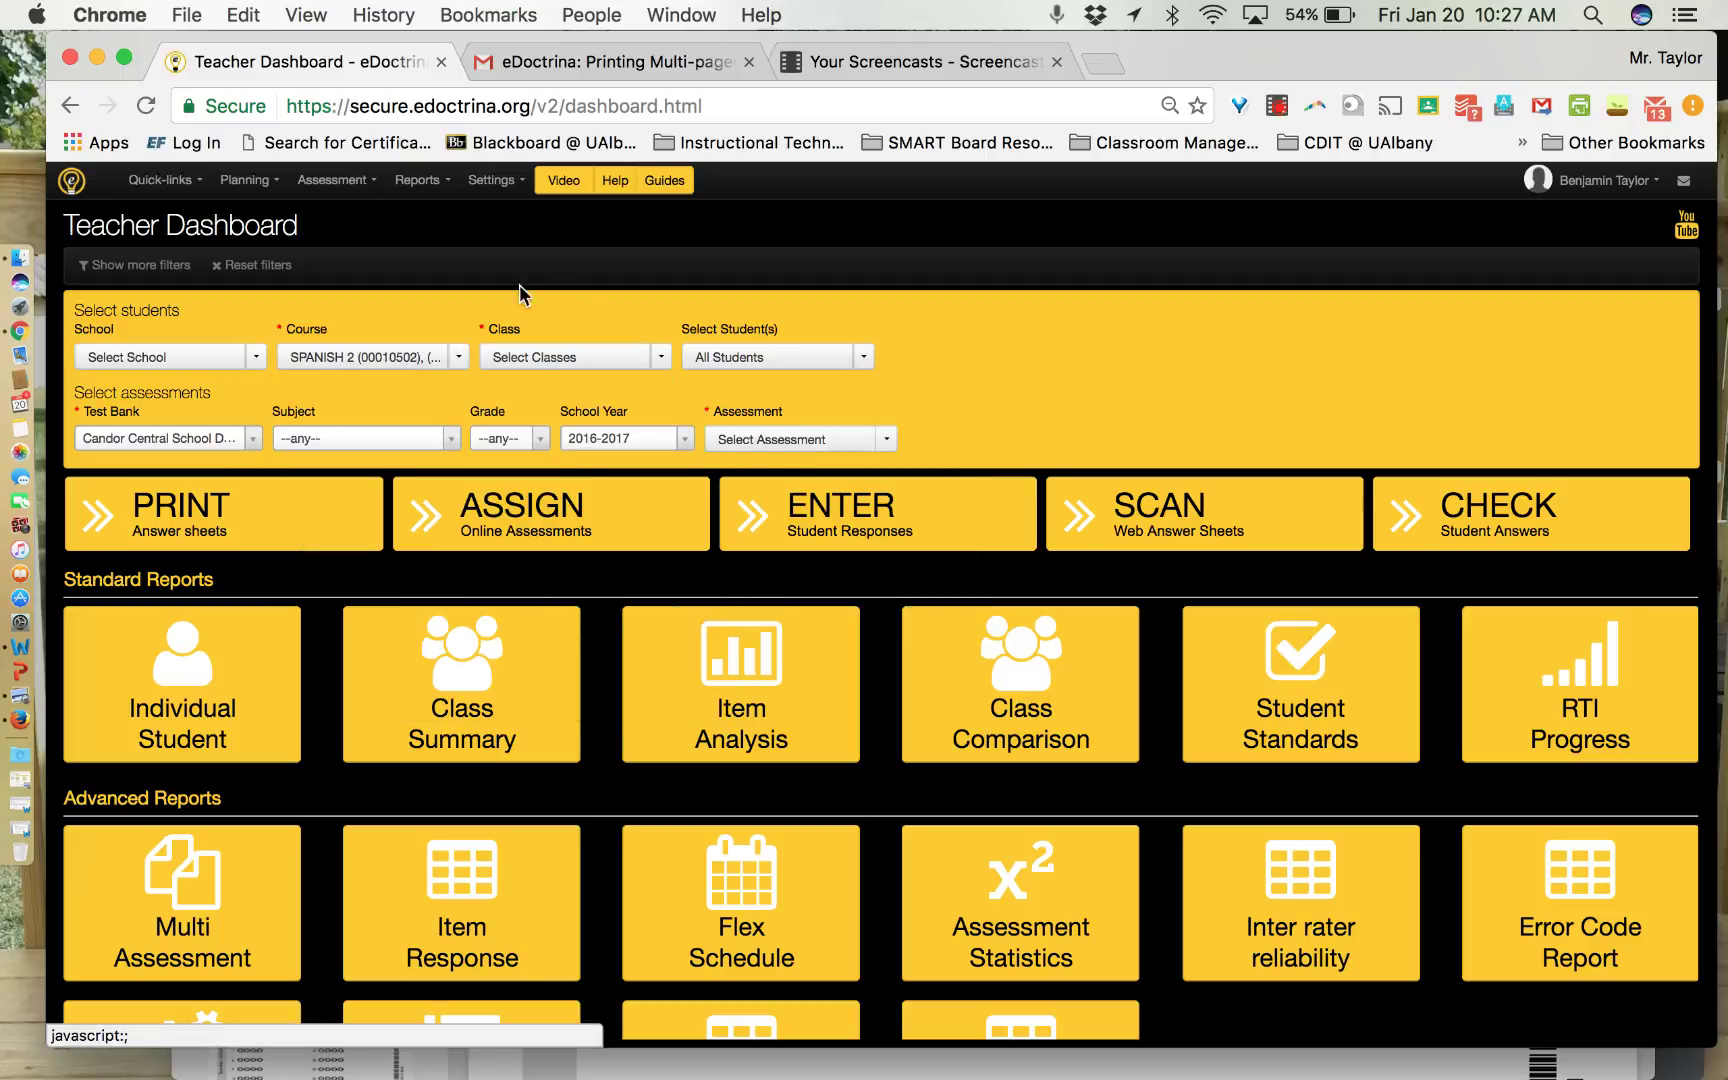
Add both SPANISH 2 class sections to the class selection.
left_click(662, 357)
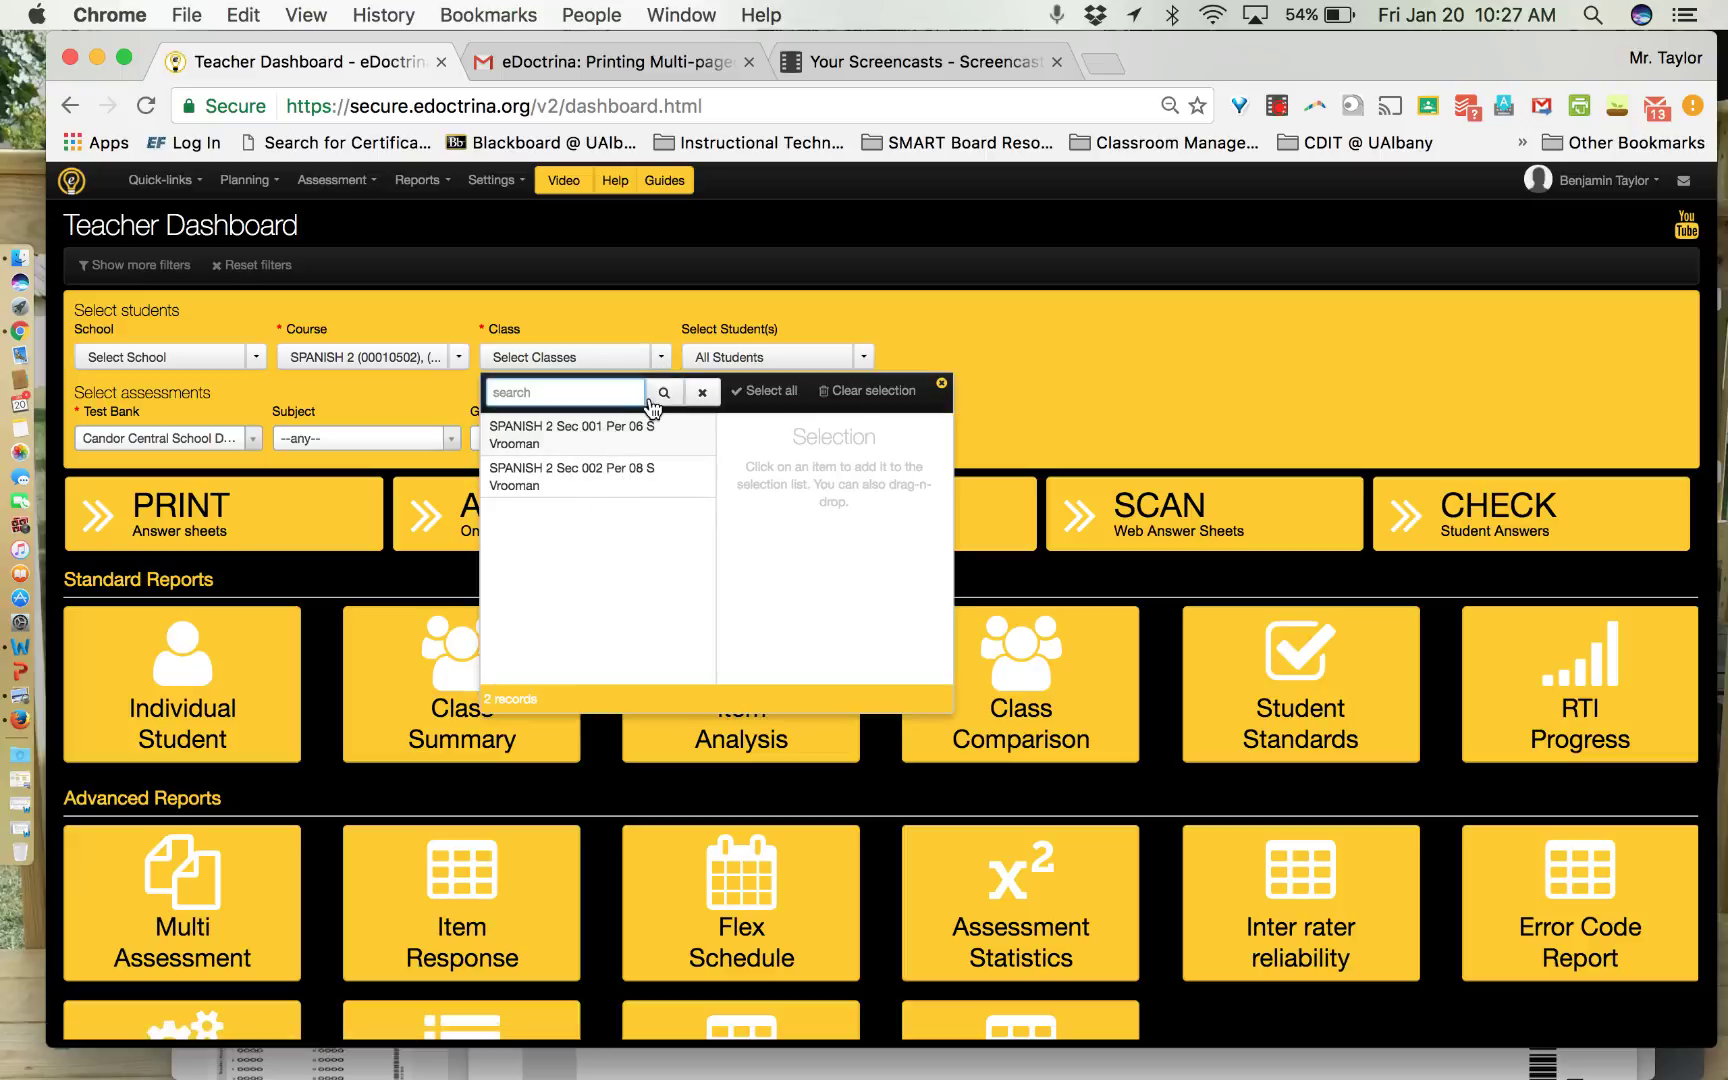
left_click(578, 440)
left_click(525, 437)
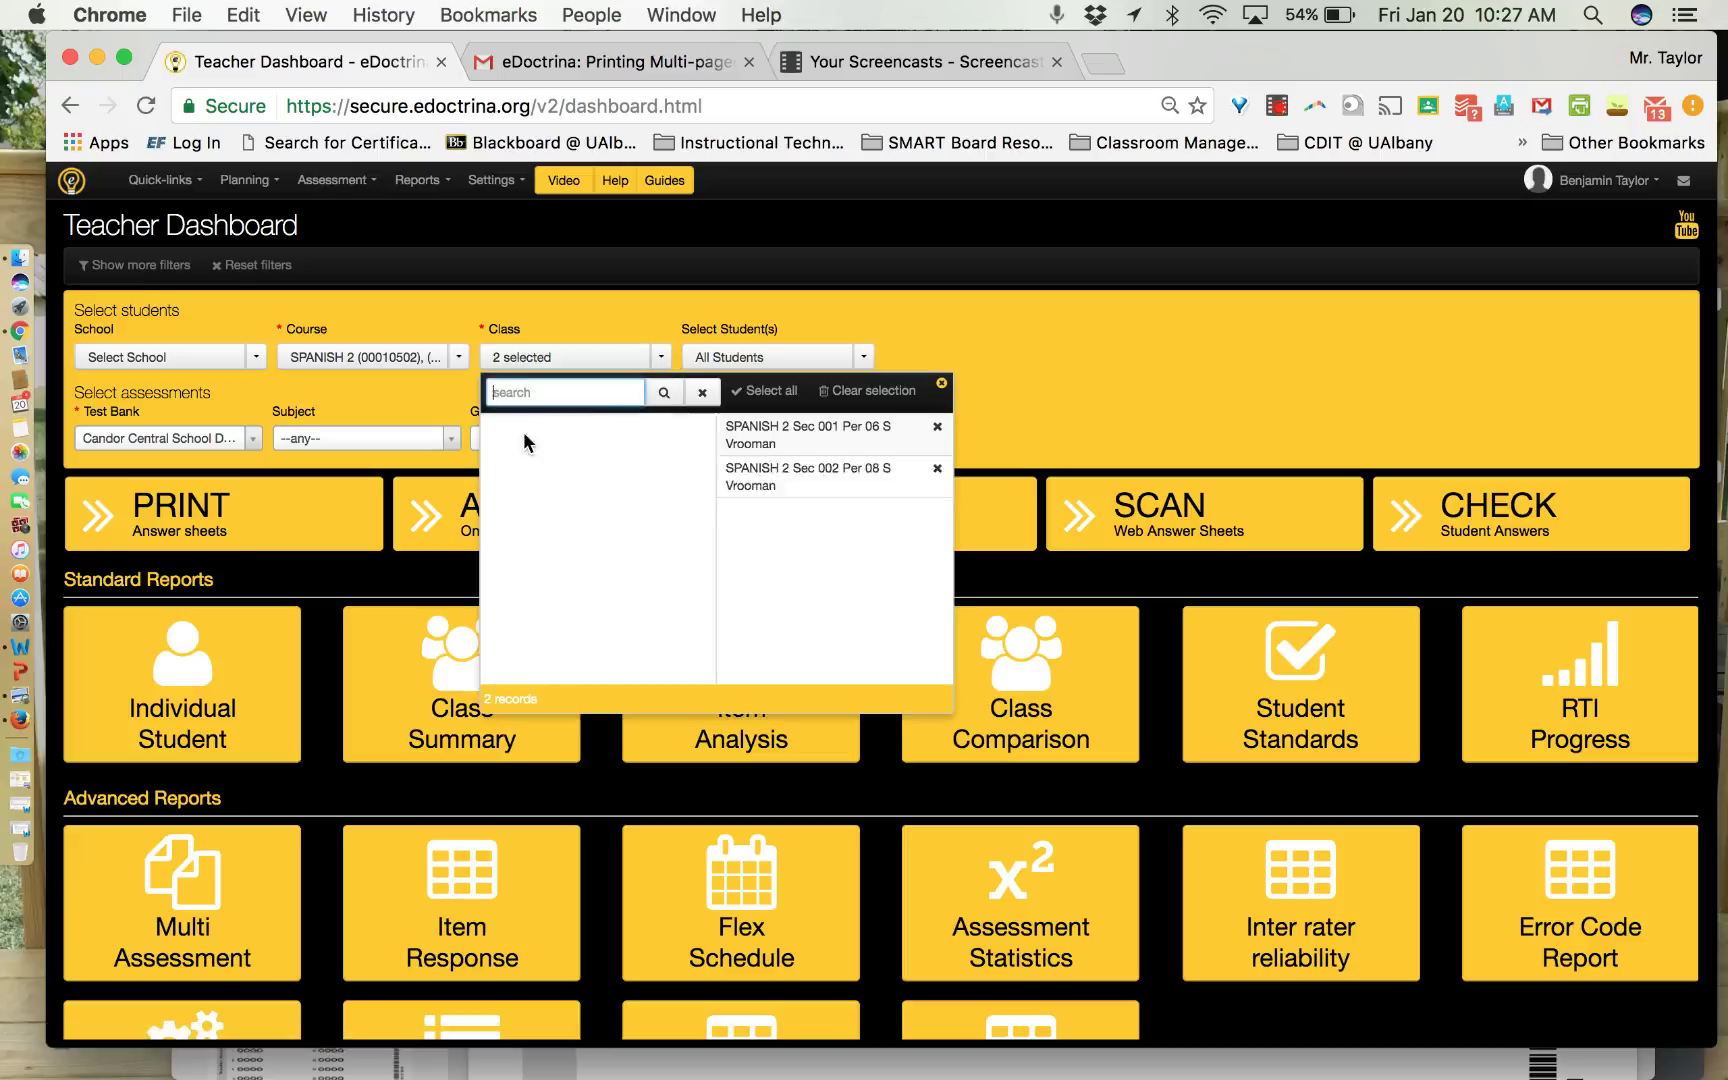
left_click(1081, 293)
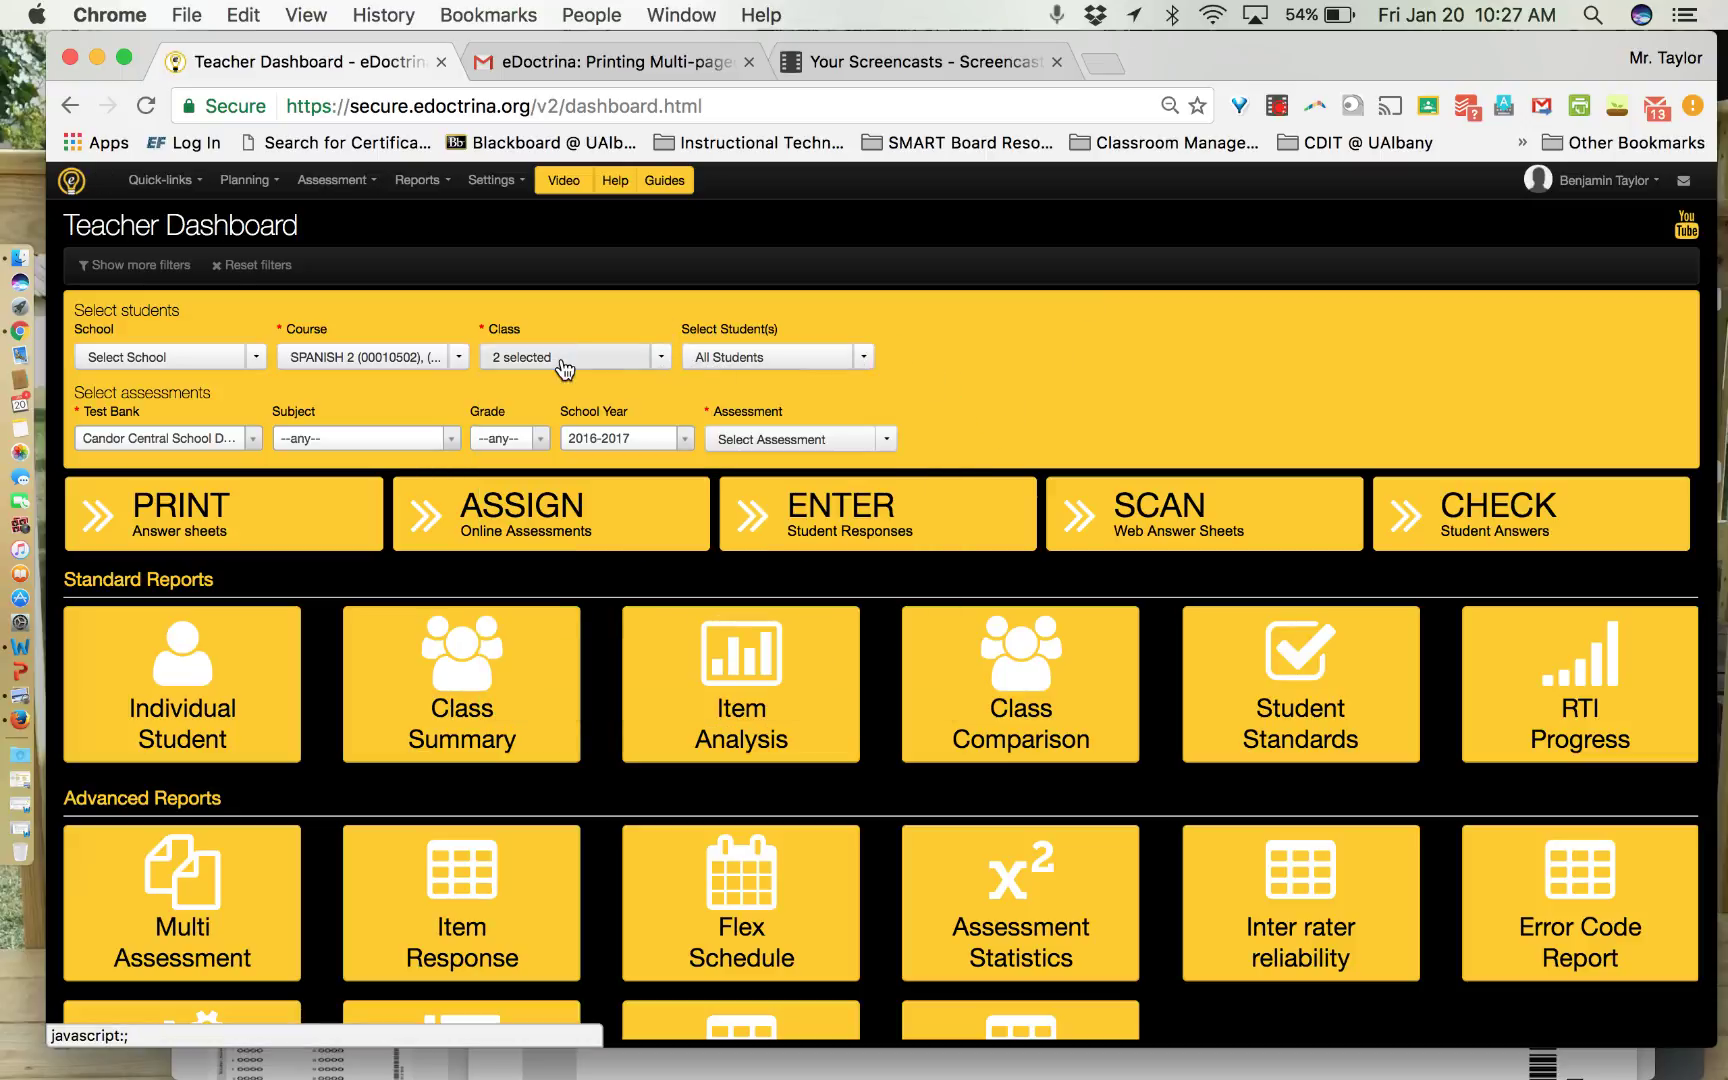
left_click(862, 358)
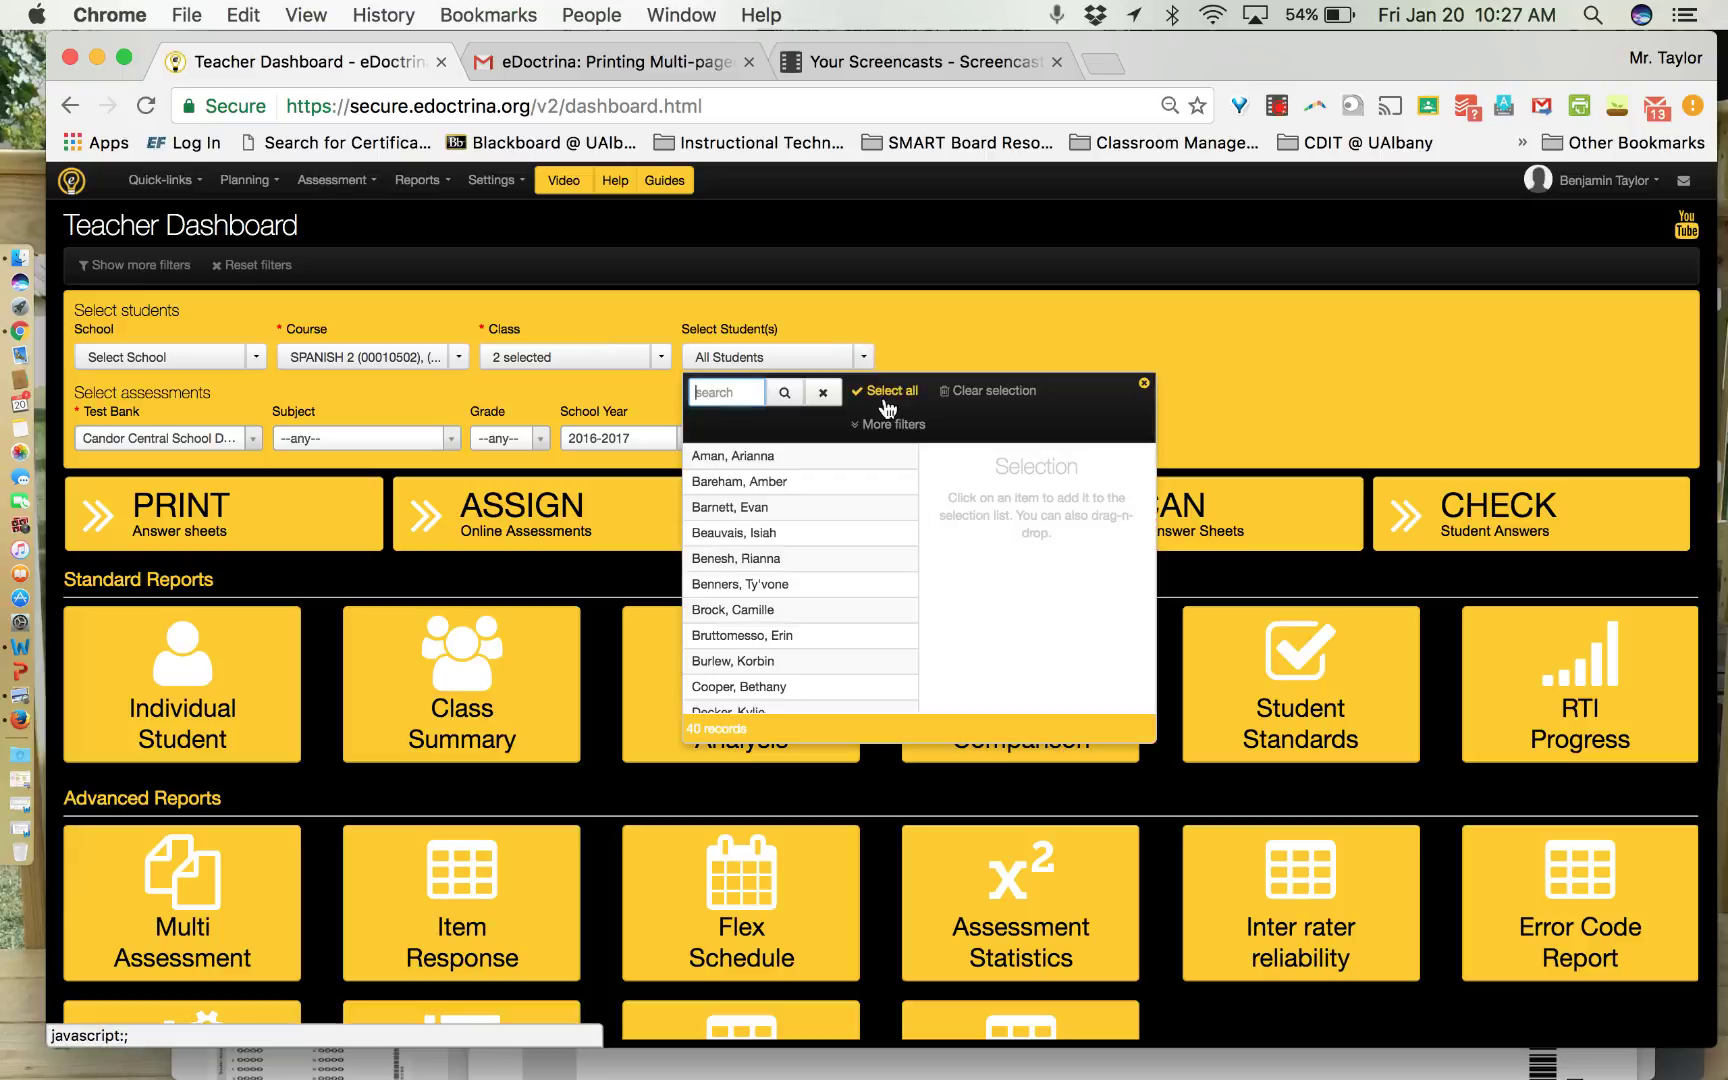
scroll(846, 560, "down", 10)
scroll(846, 560, "up", 10)
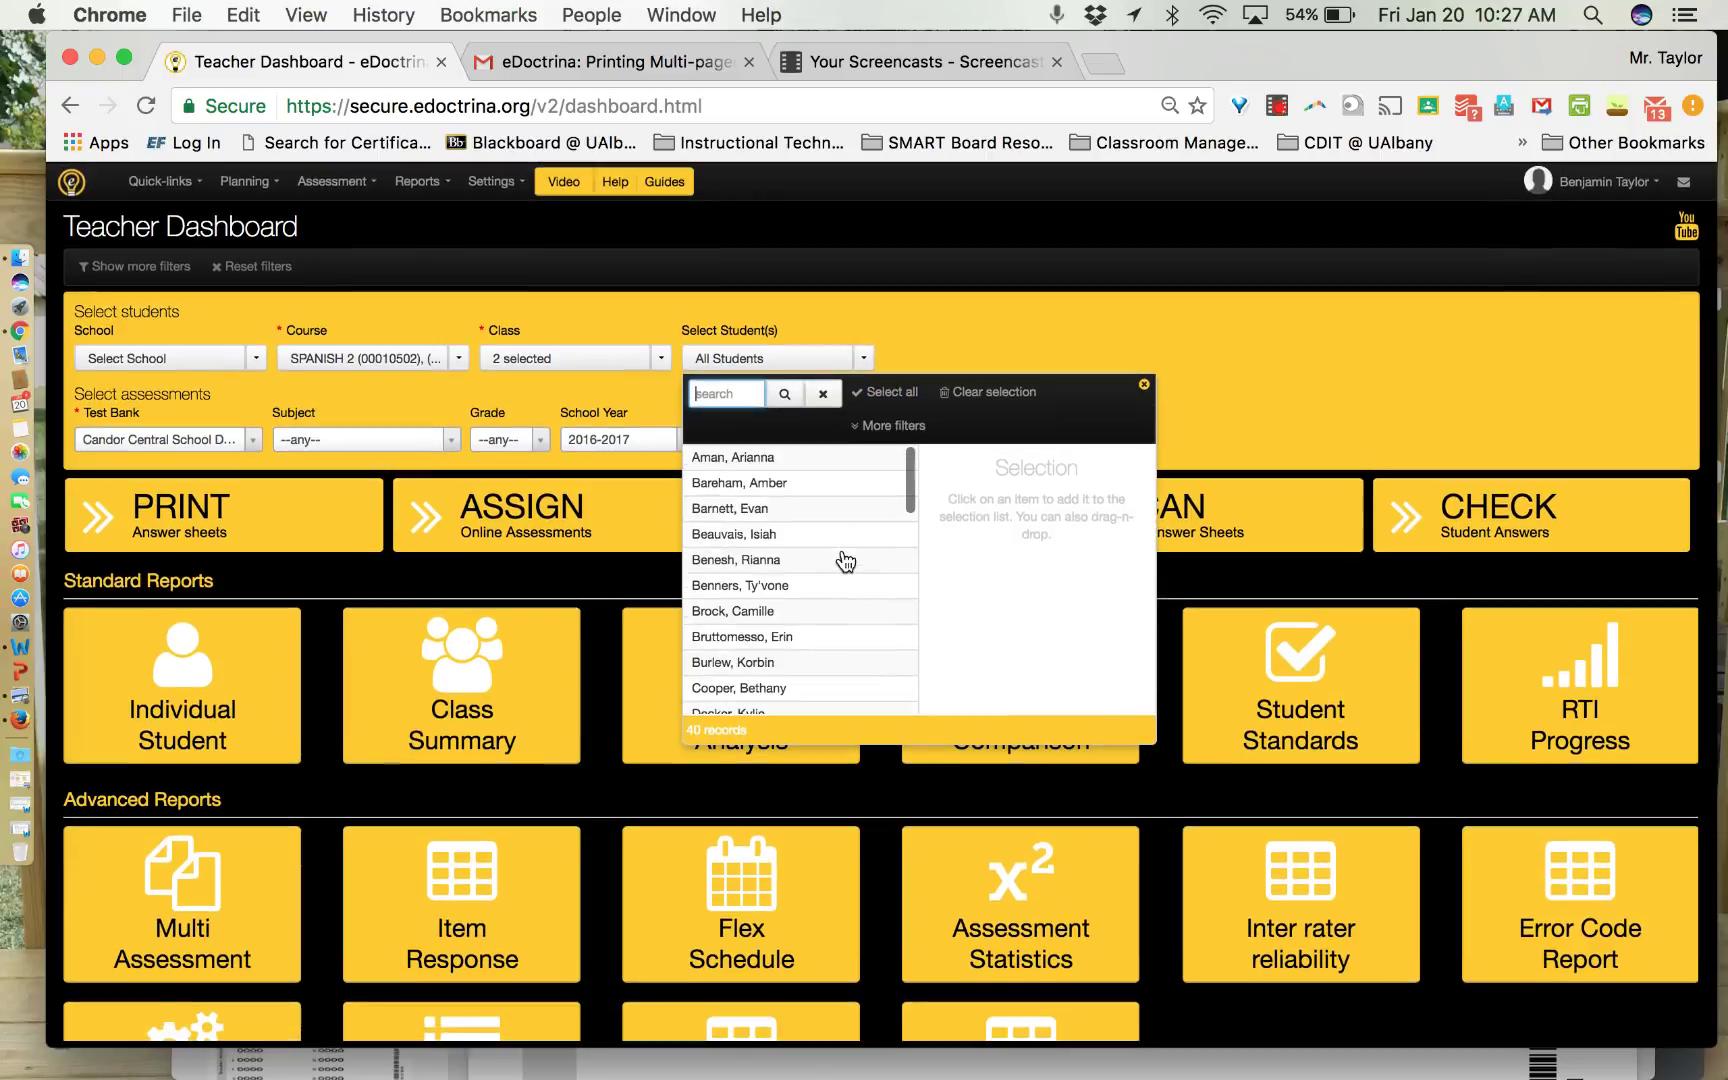
scroll(697, 728, "up", 5)
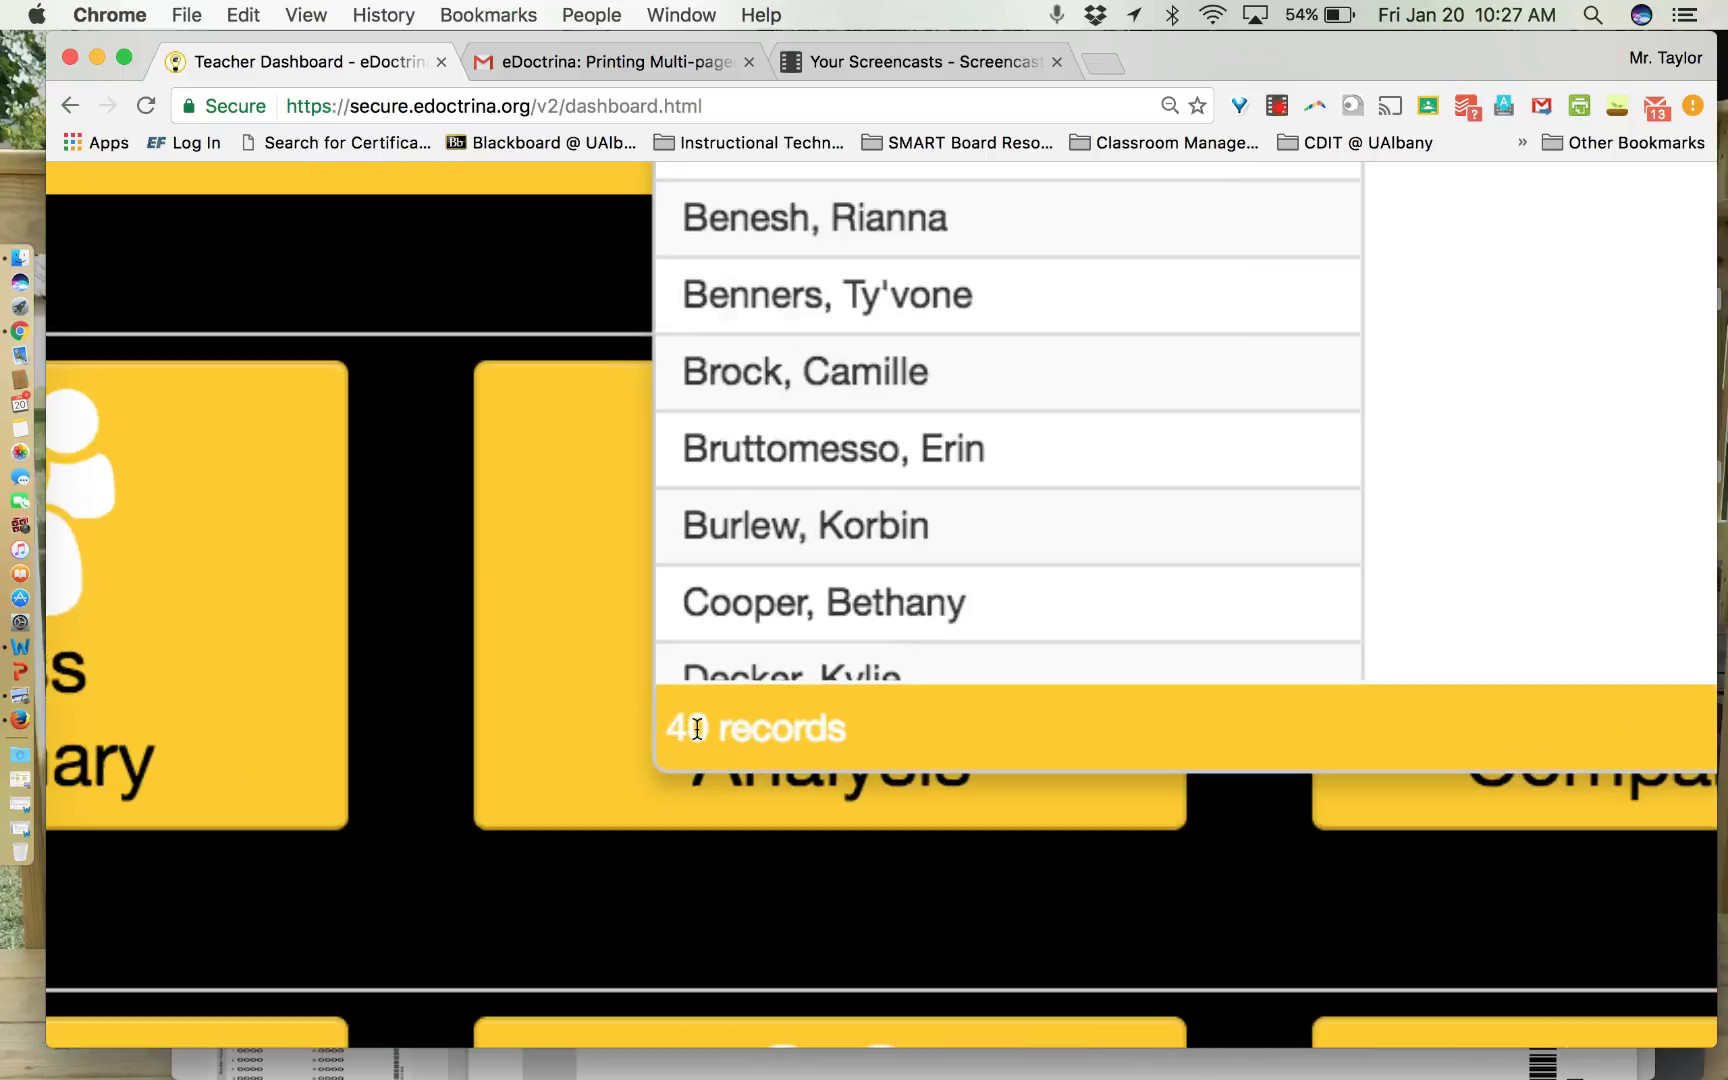
scroll(1025, 682, "down", 5)
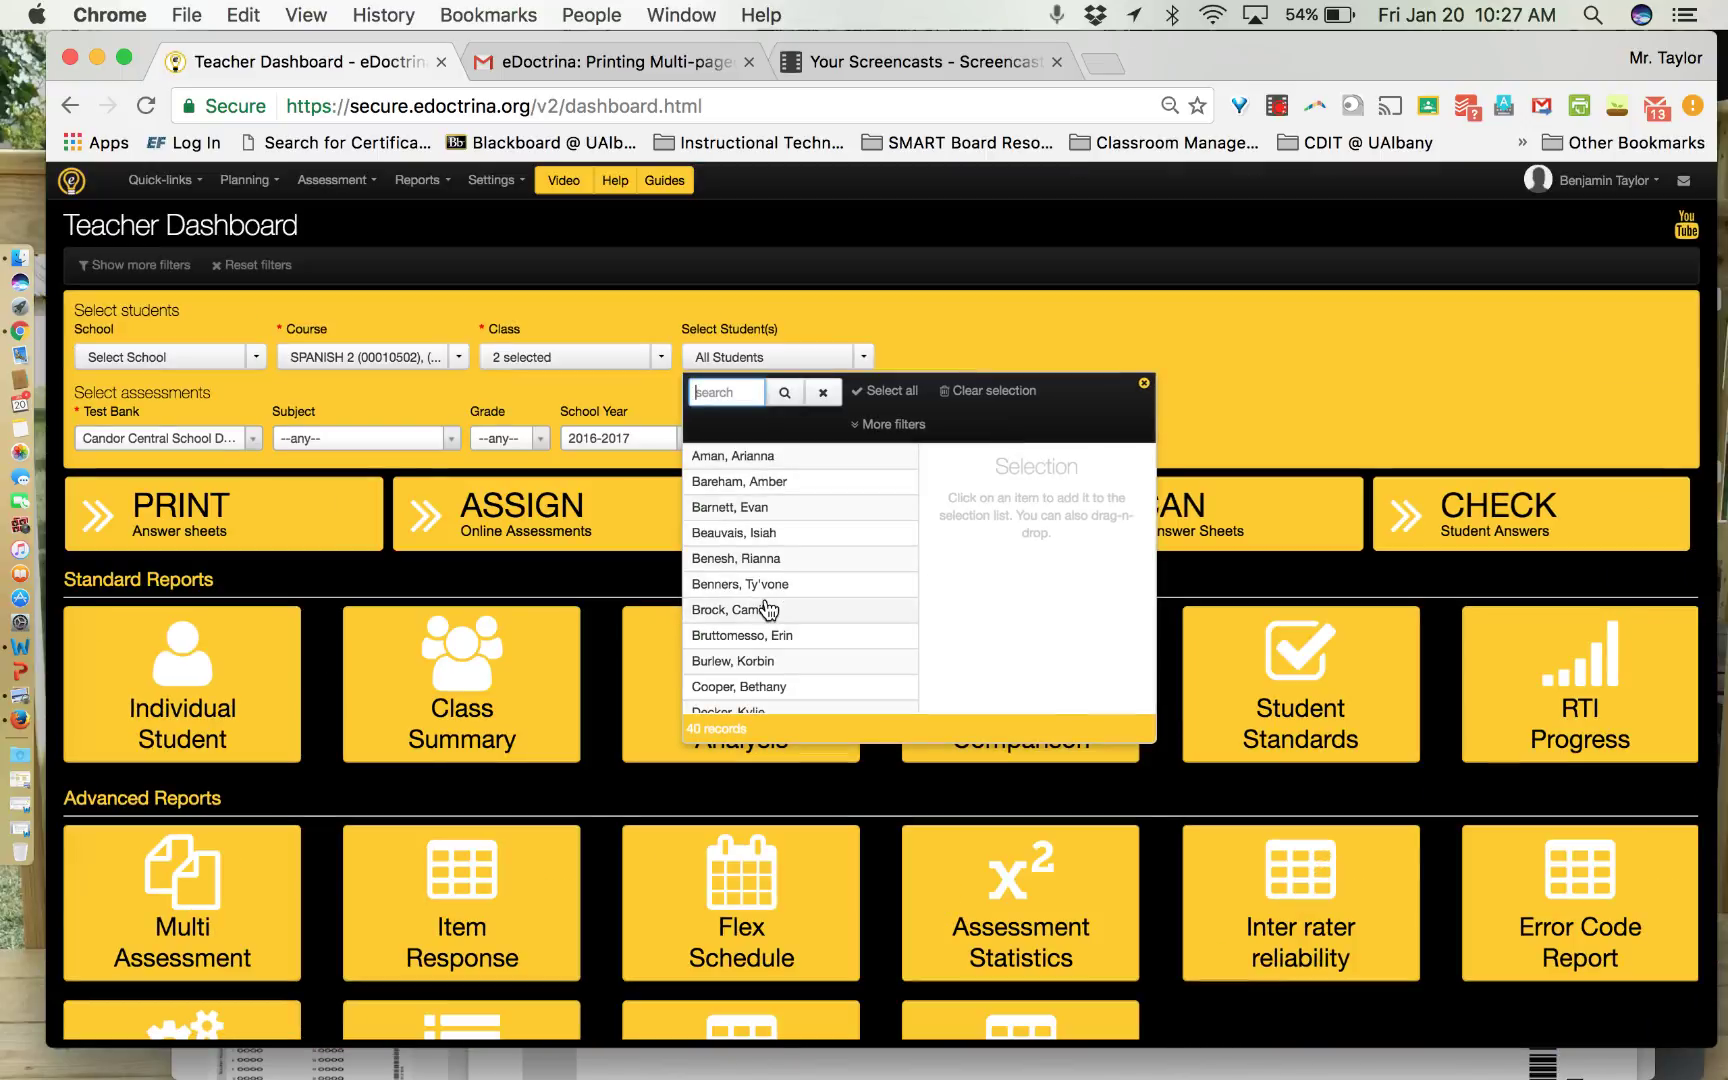
scroll(766, 608, "down", 15)
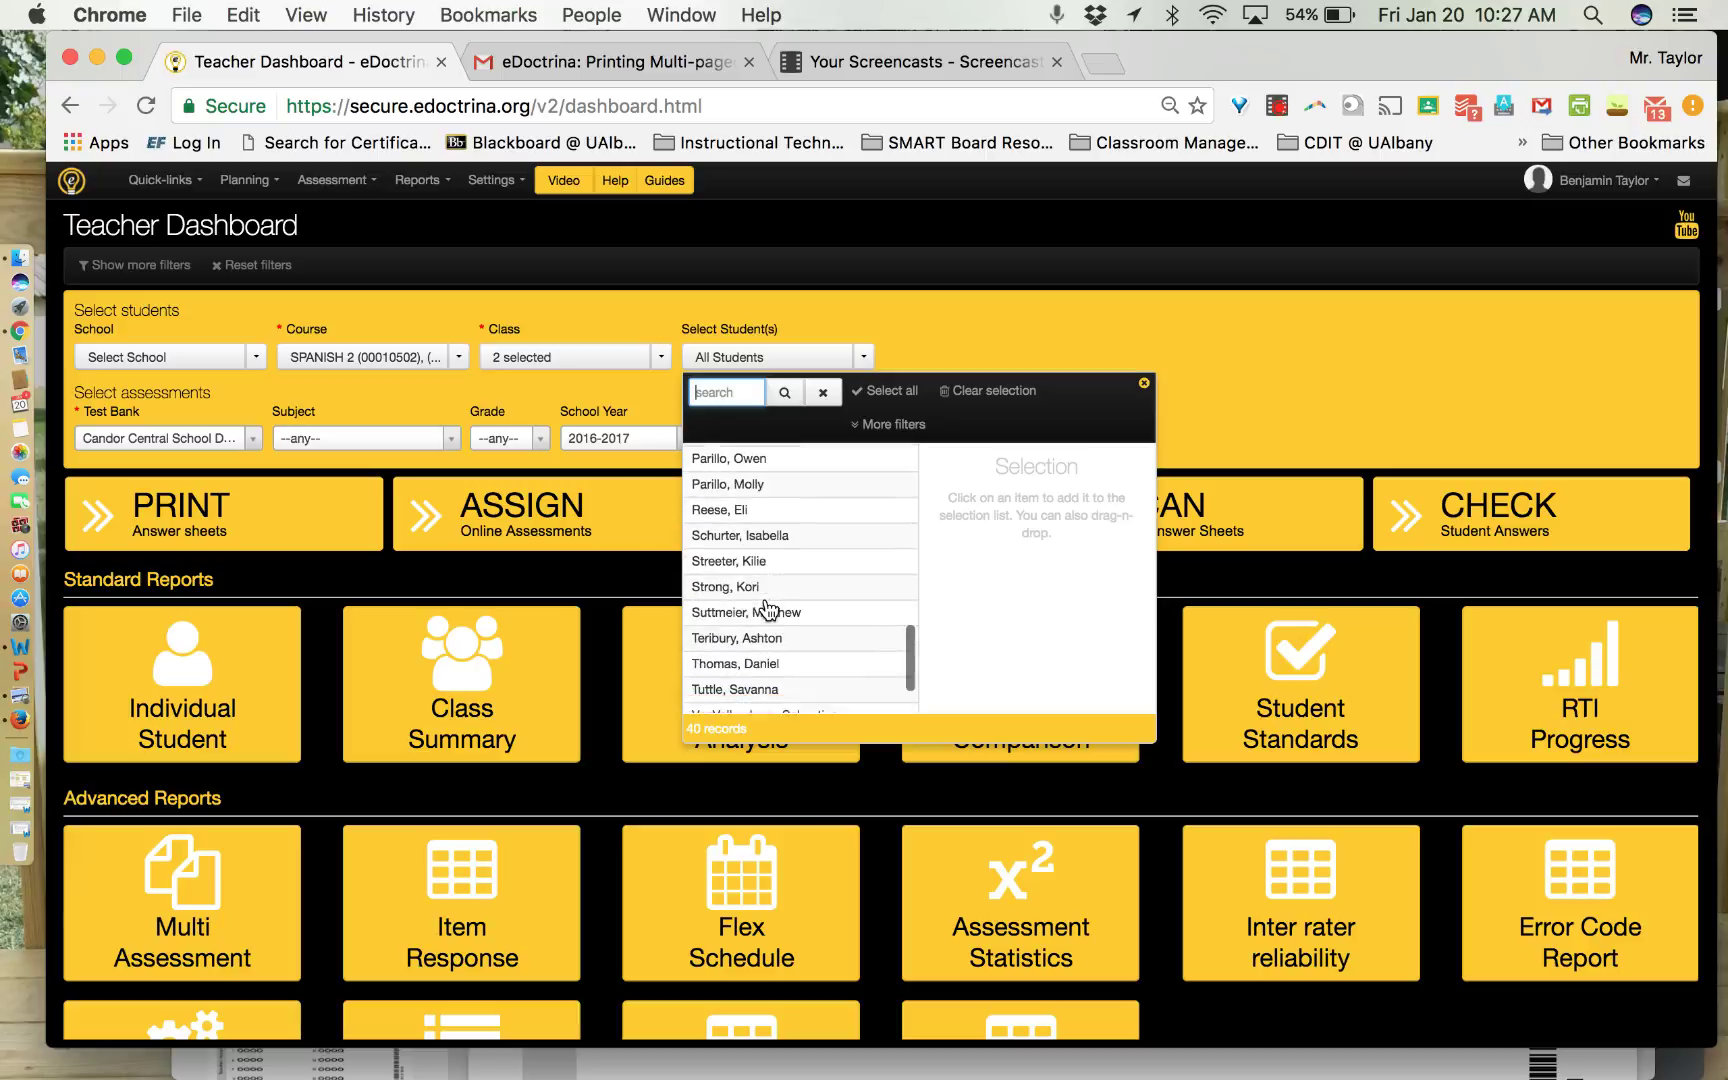
scroll(766, 608, "up", 15)
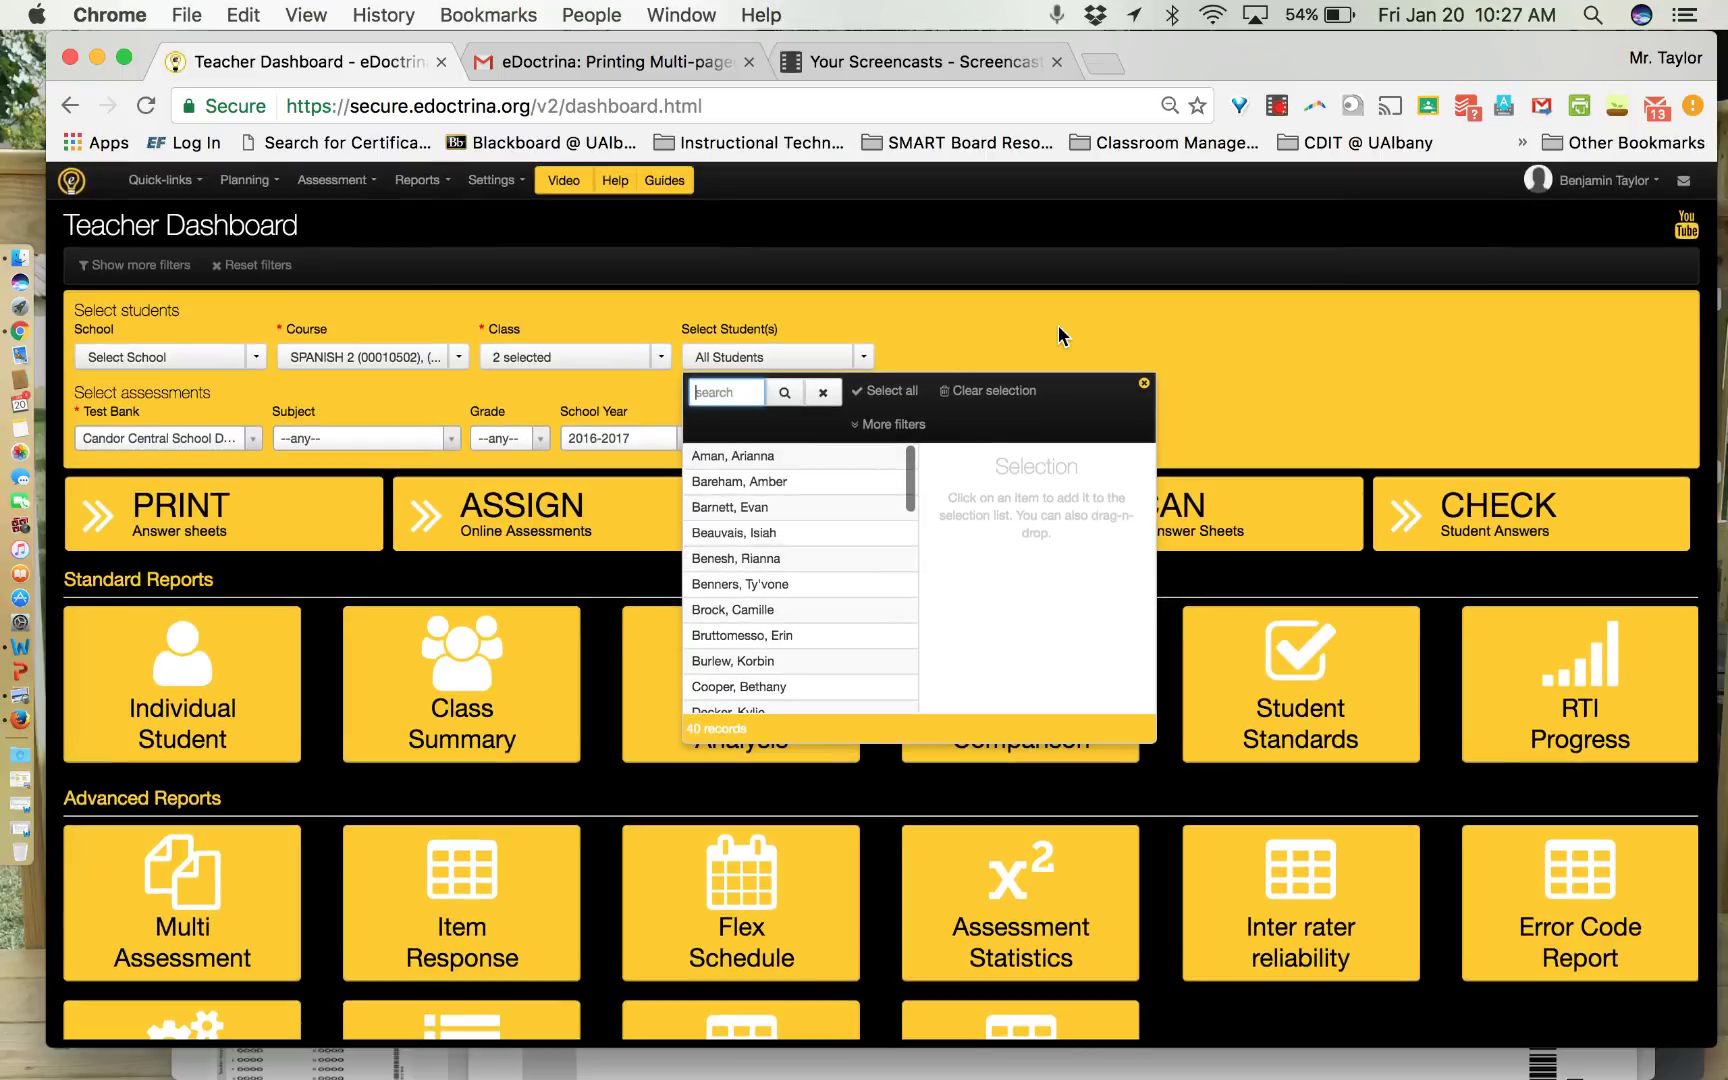
left_click(1145, 386)
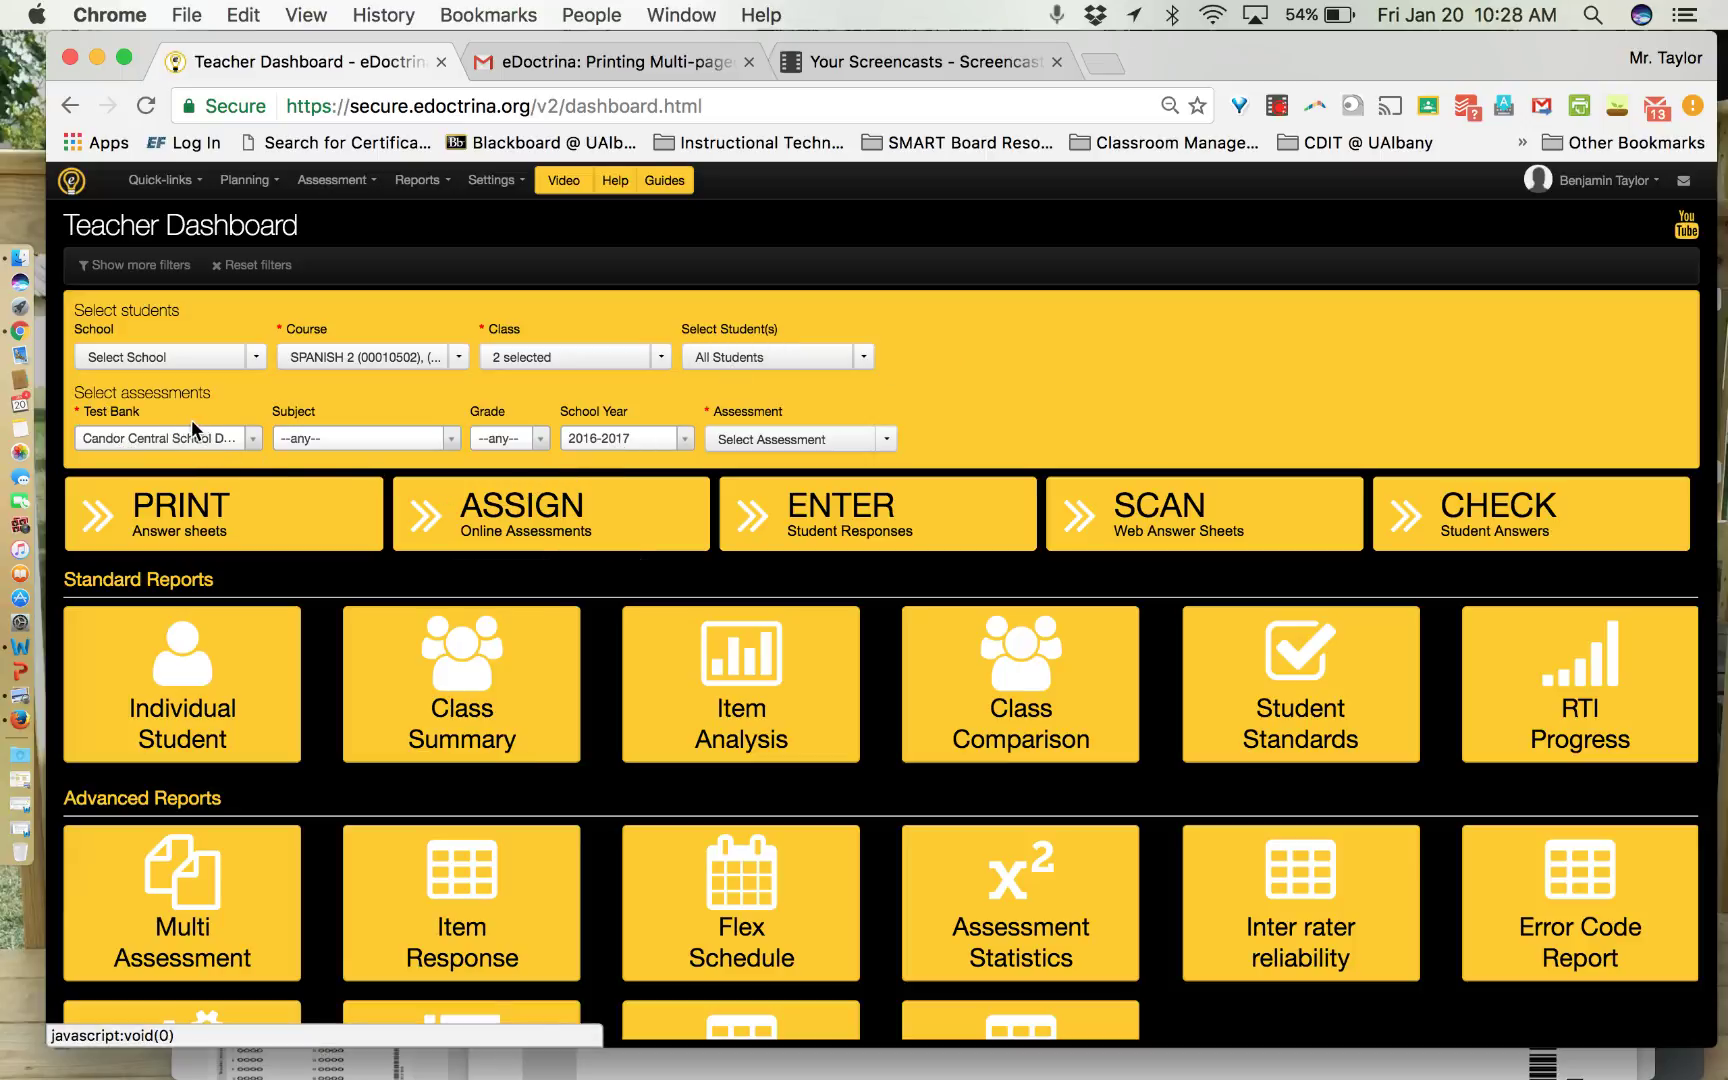
Search the assessments for 313791 and select Mock Spanish Final Exam.
left_click(888, 446)
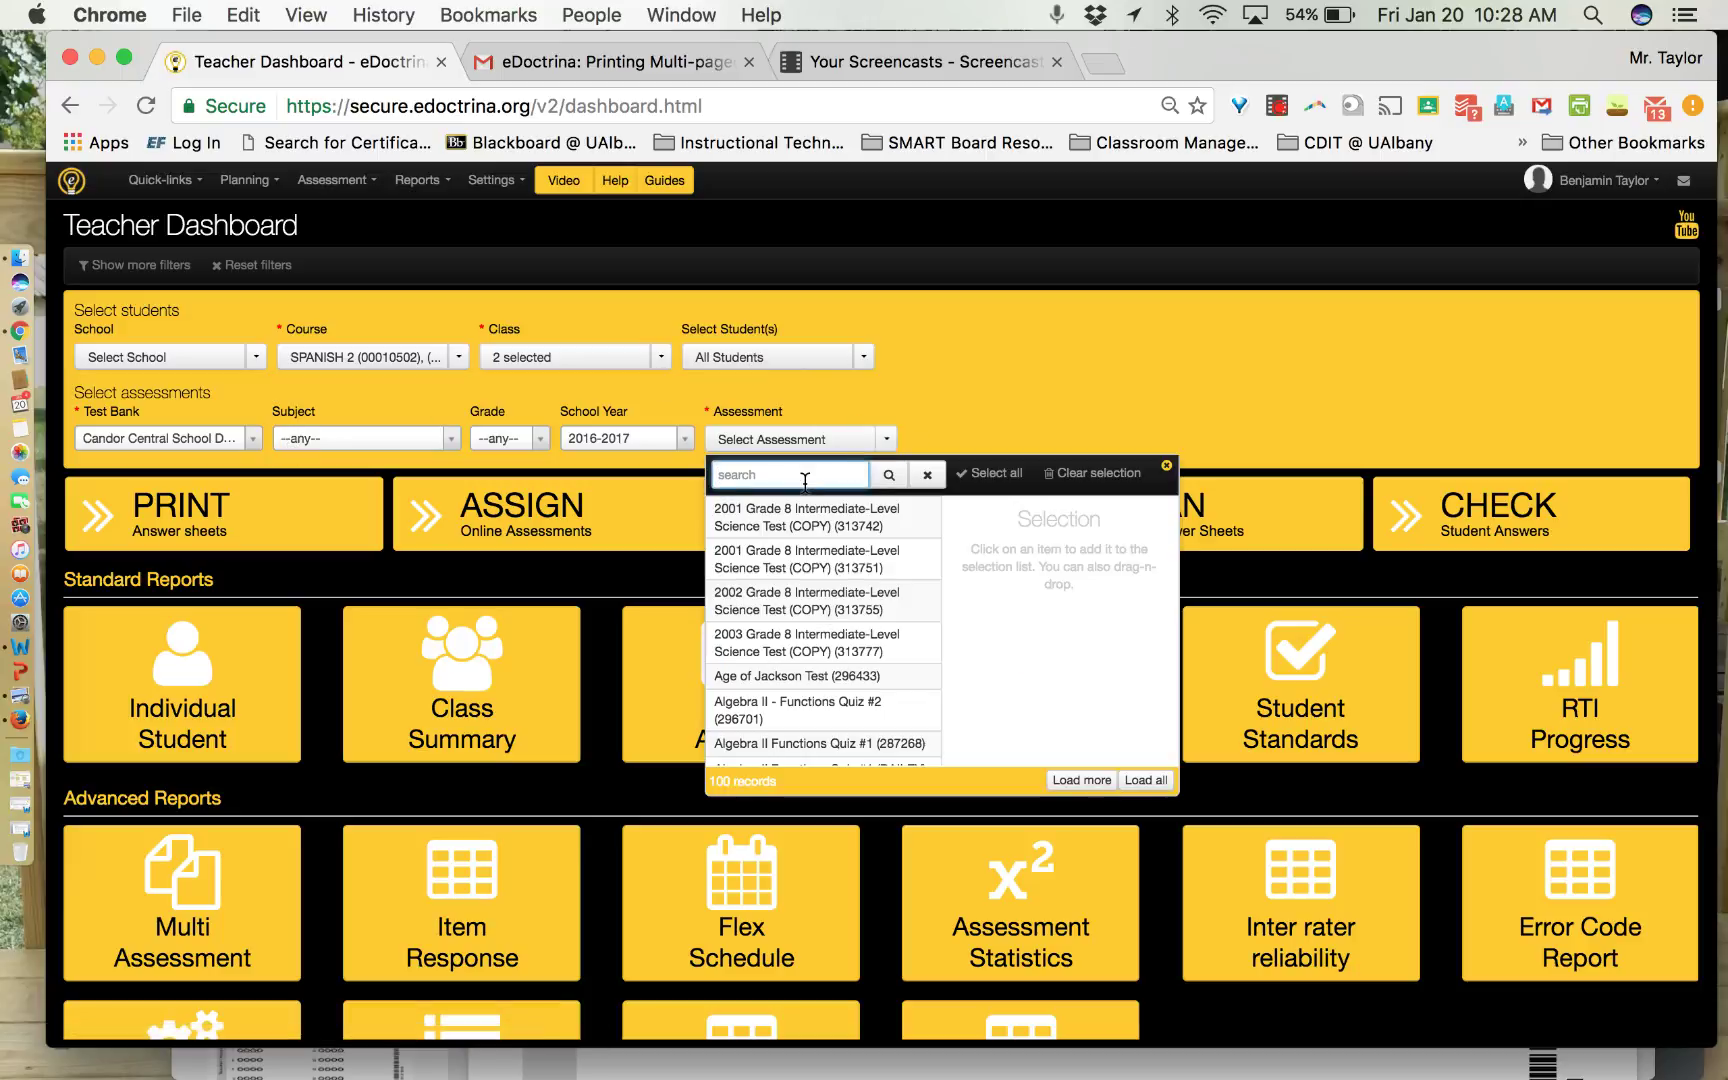
type("spanish")
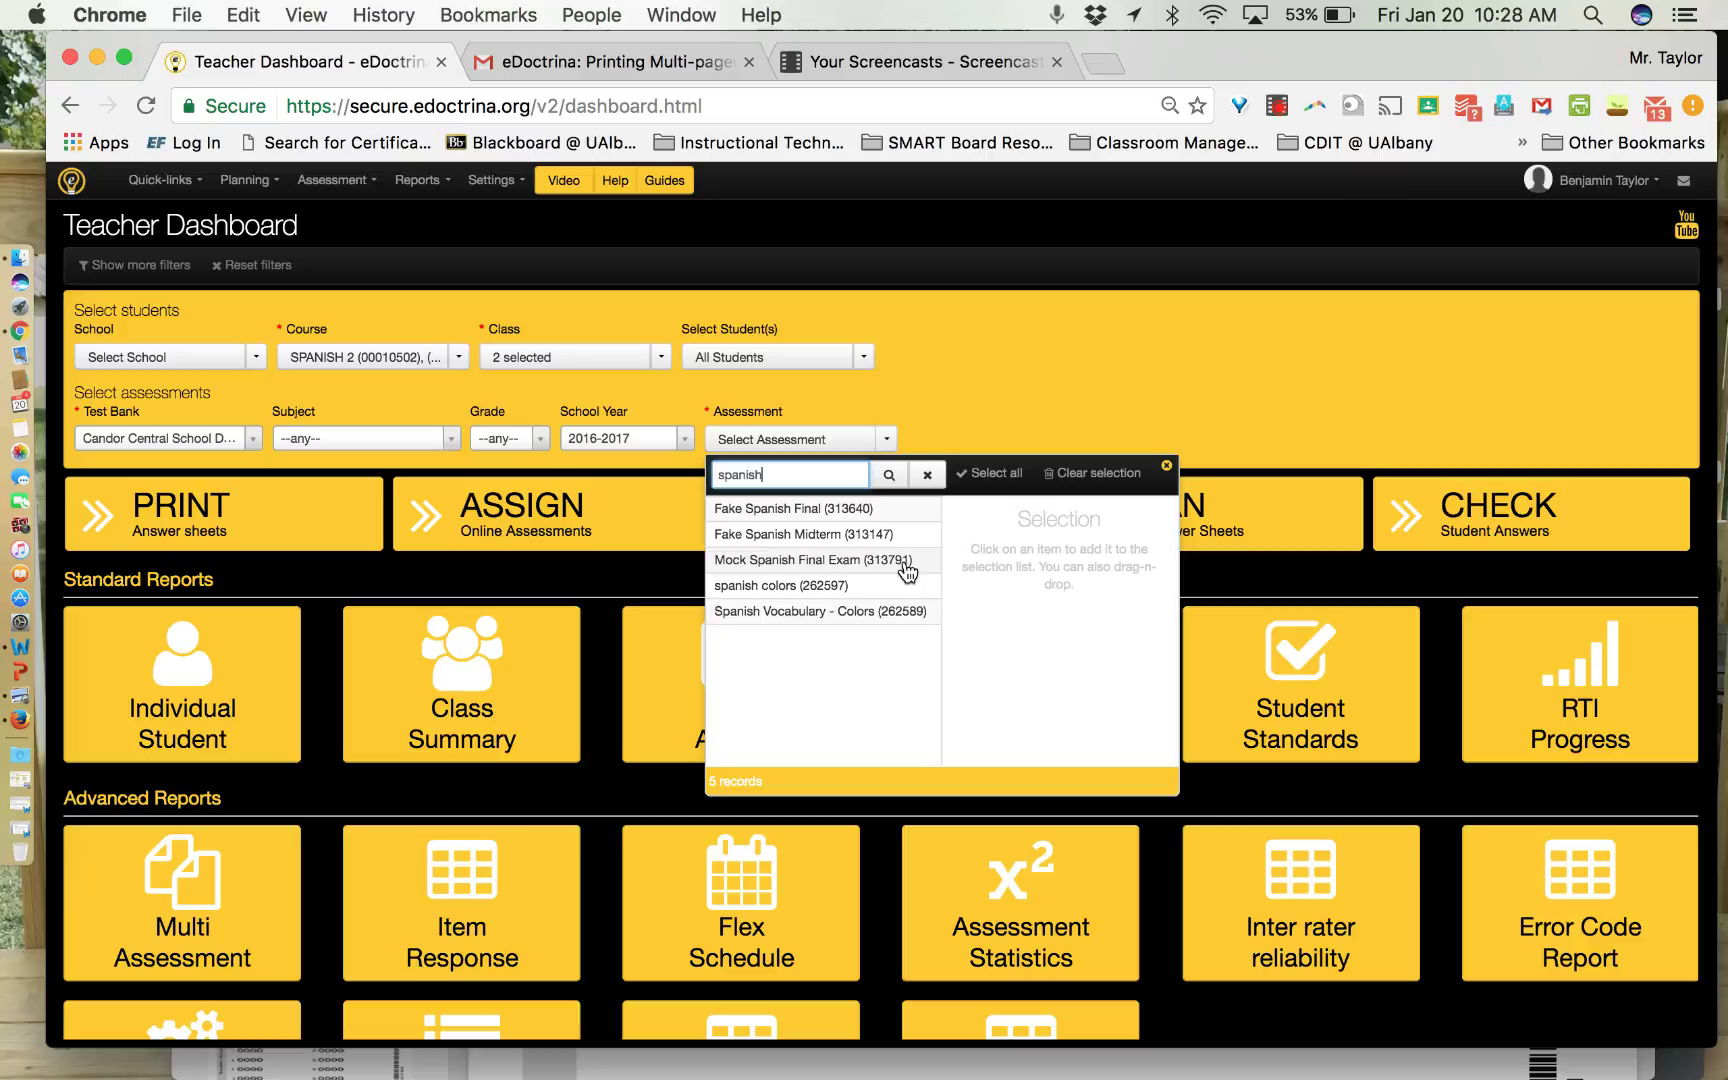
scroll(905, 568, "up", 5)
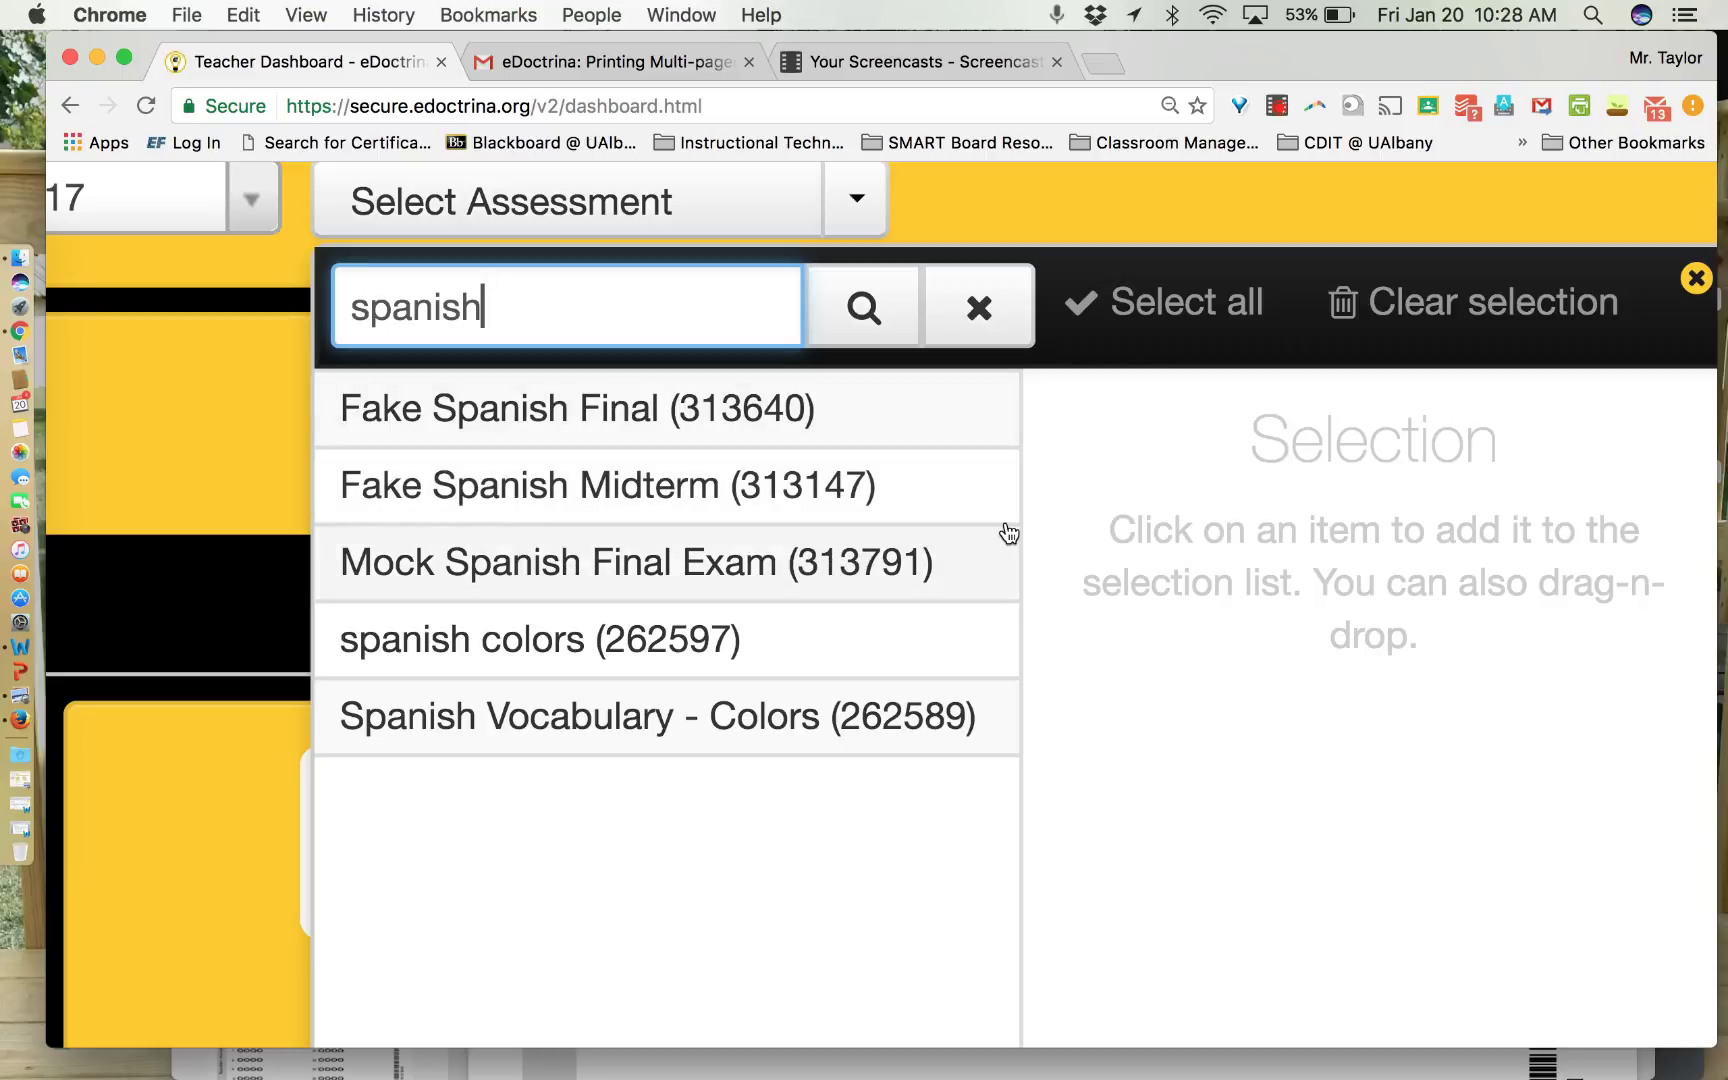
key("super+a")
key("BackSpace")
type("313791")
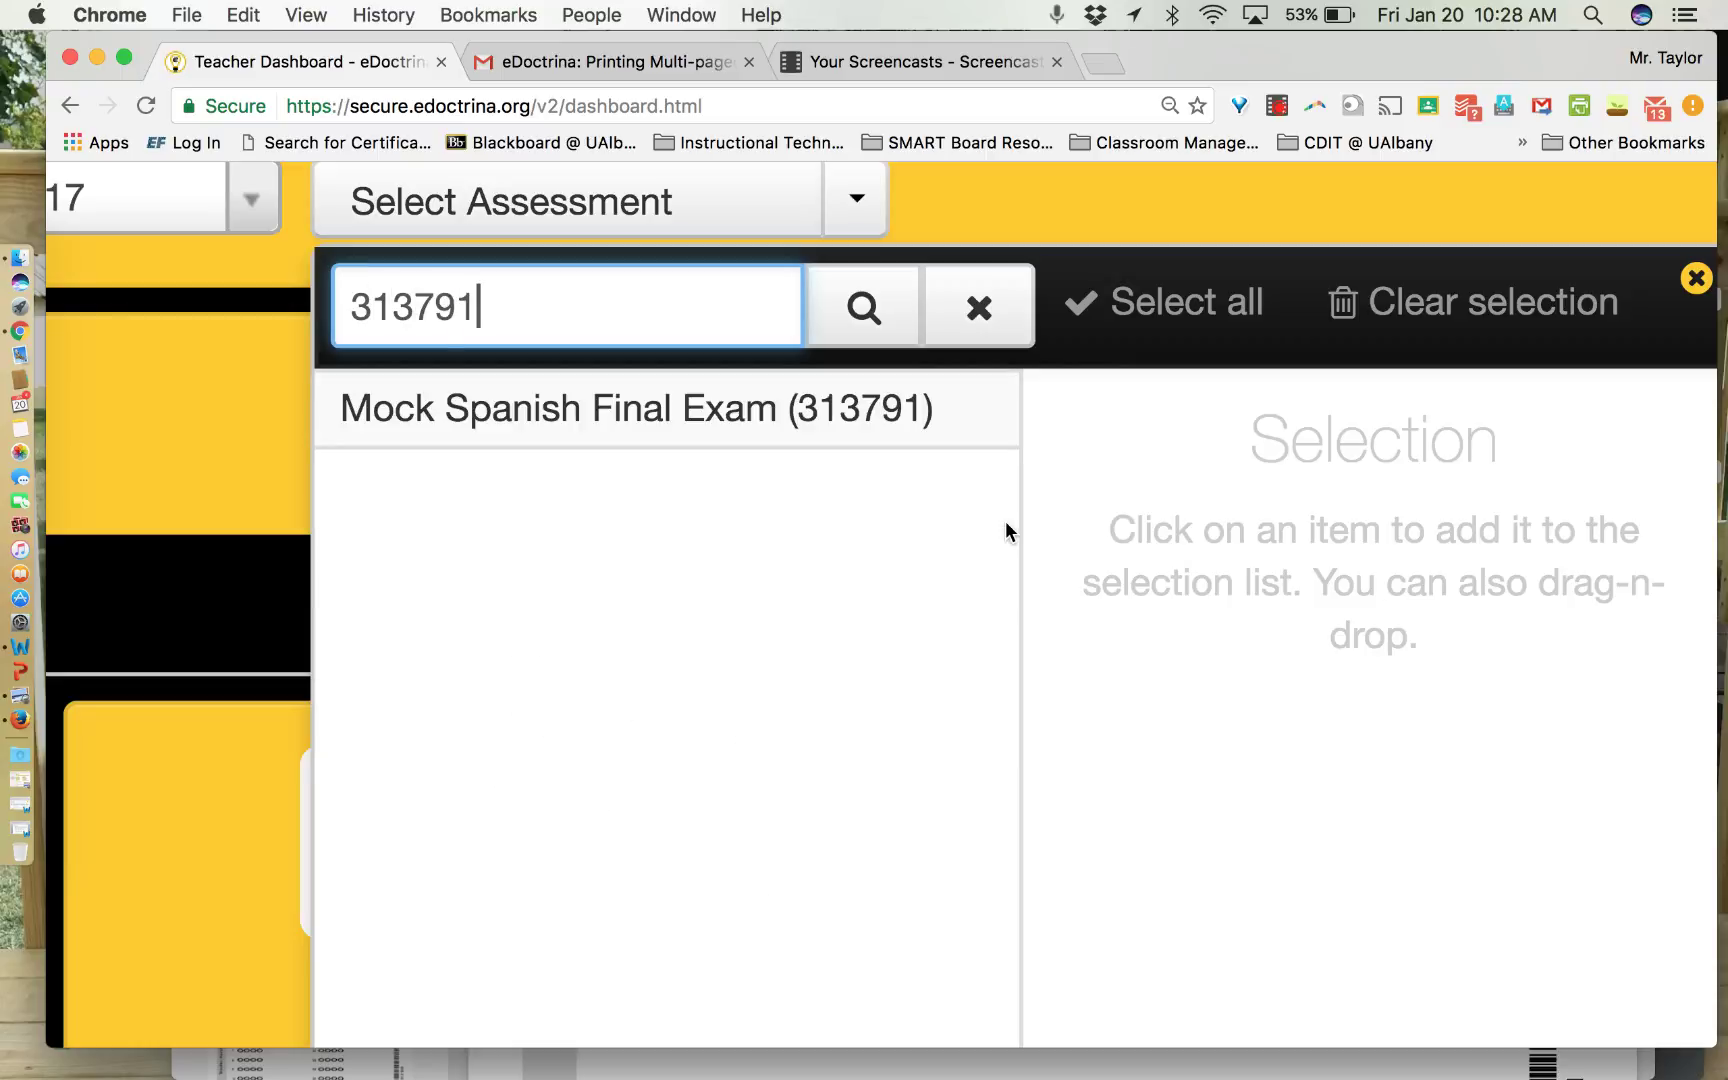
left_click(542, 418)
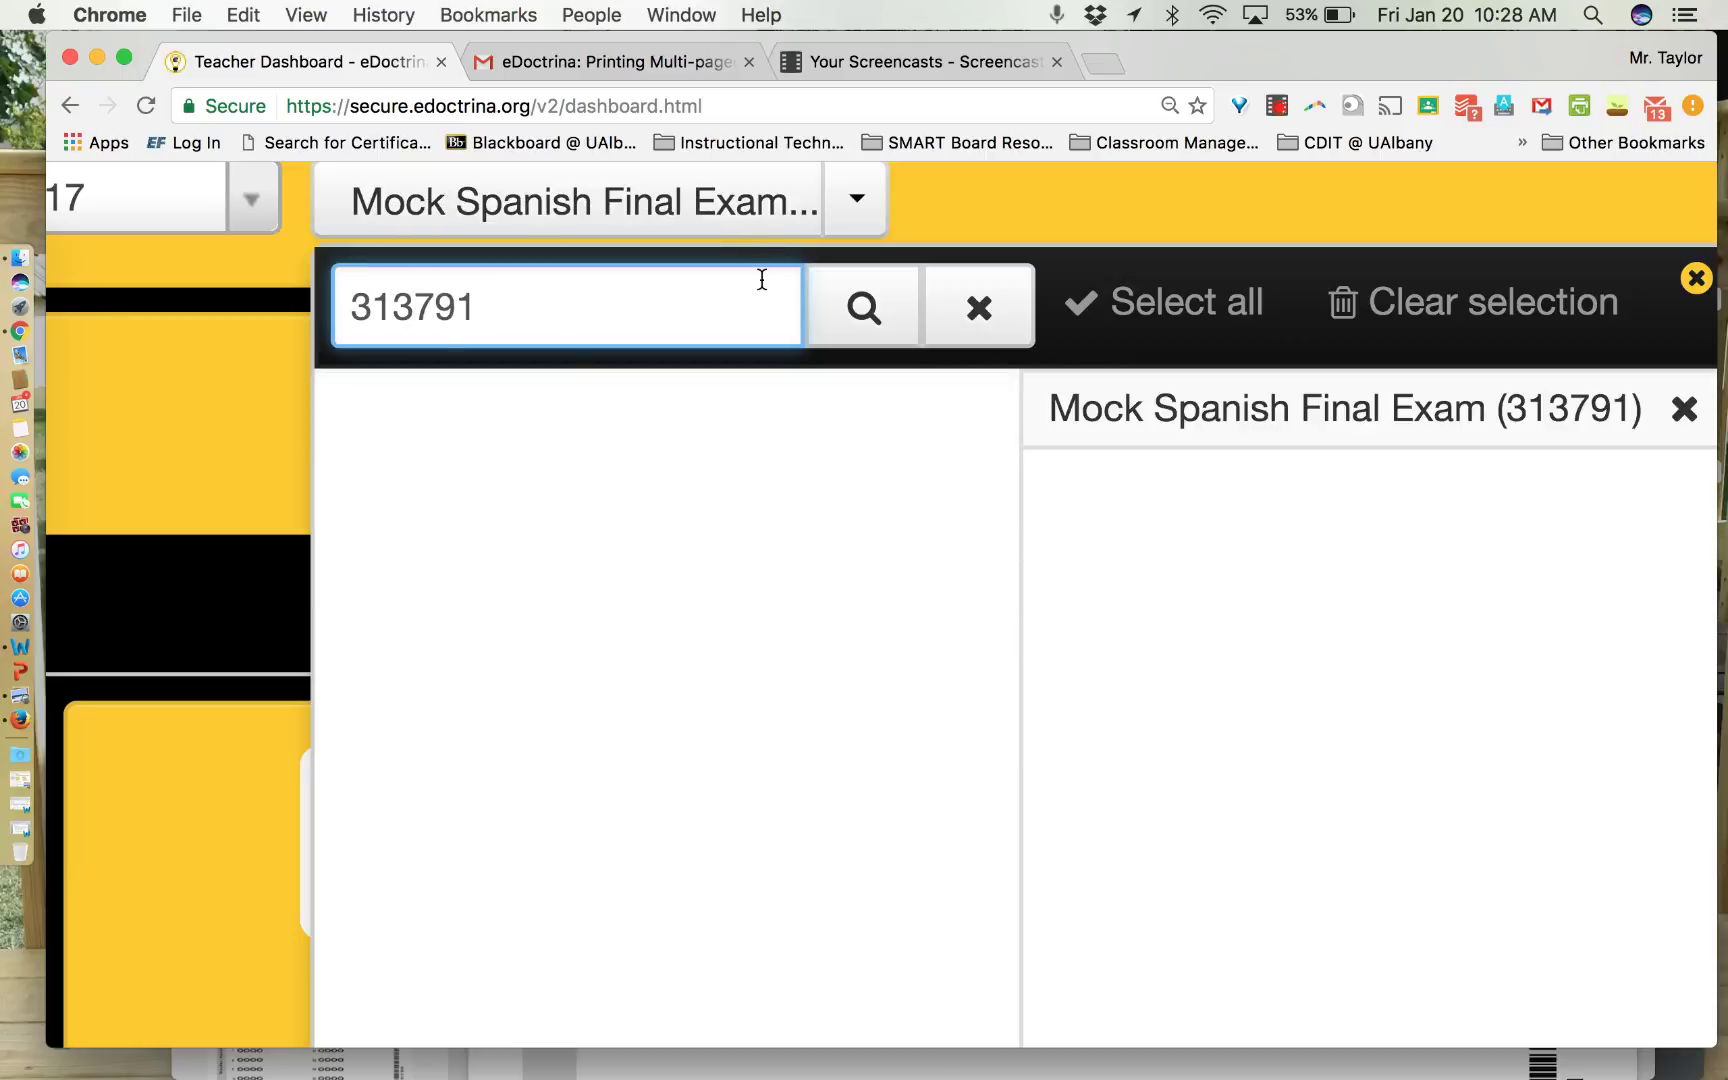
key("super+minus")
key("super+minus")
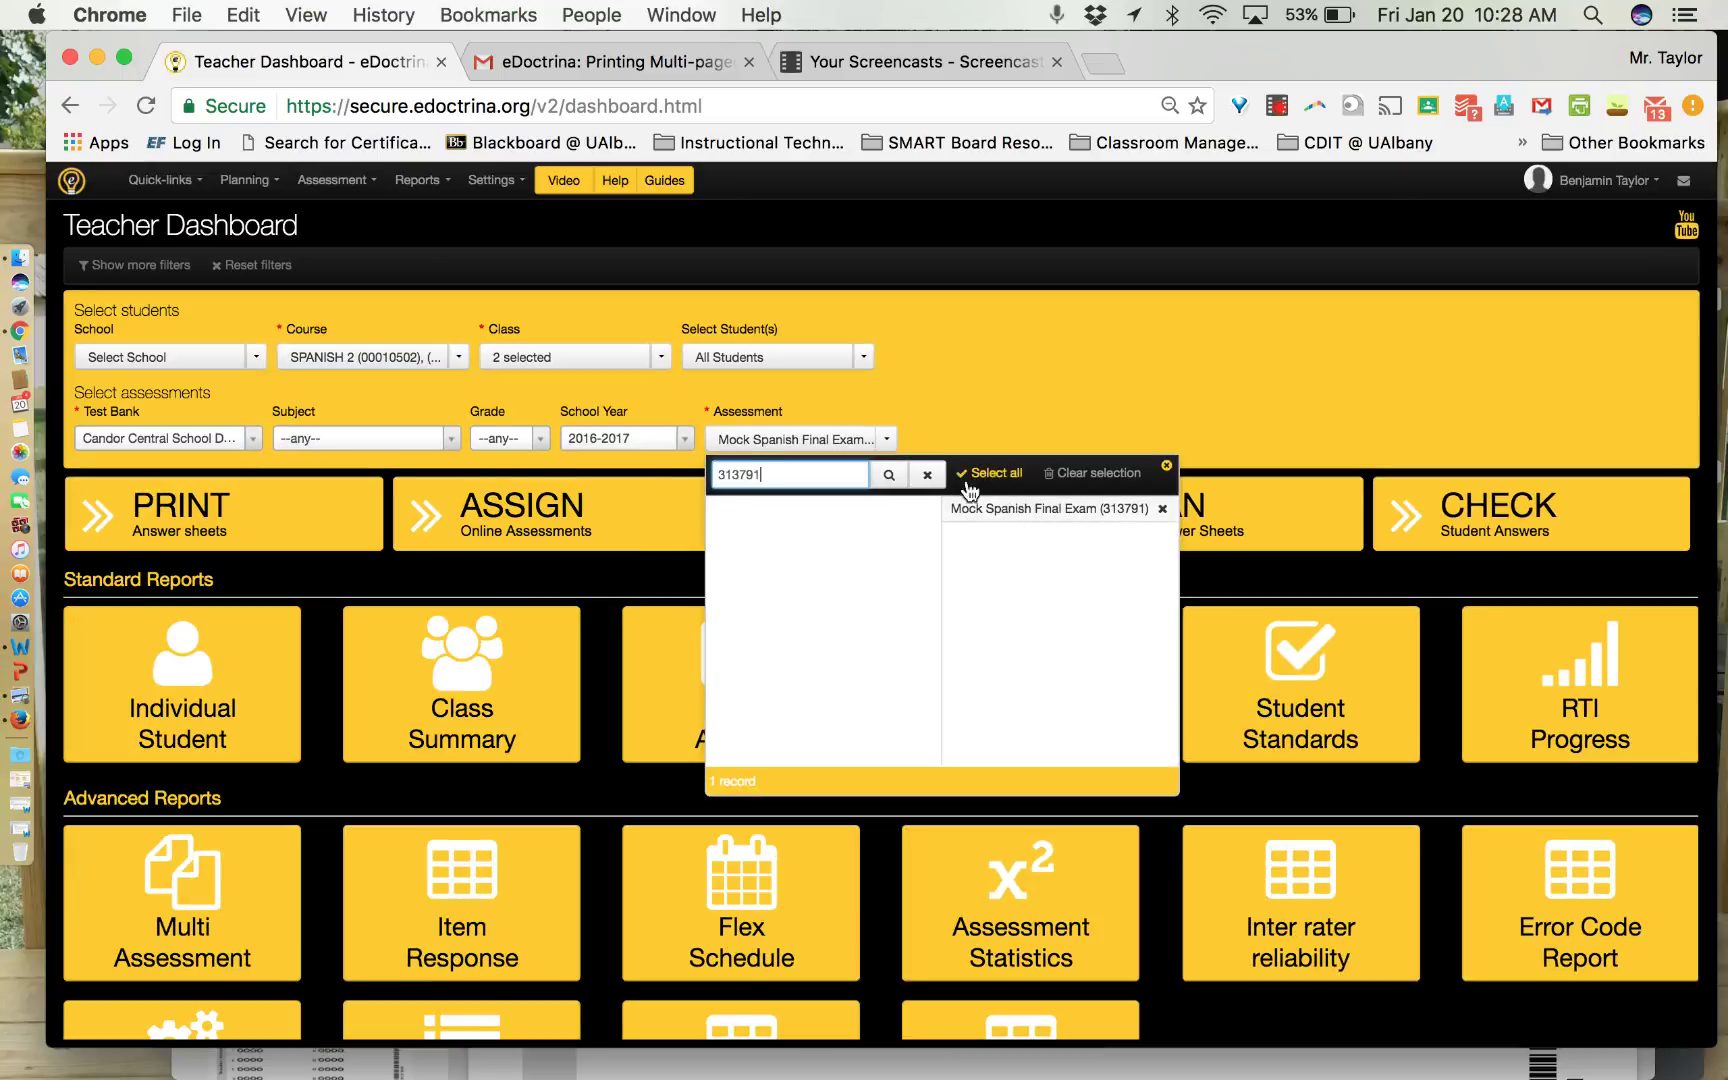
left_click(1003, 375)
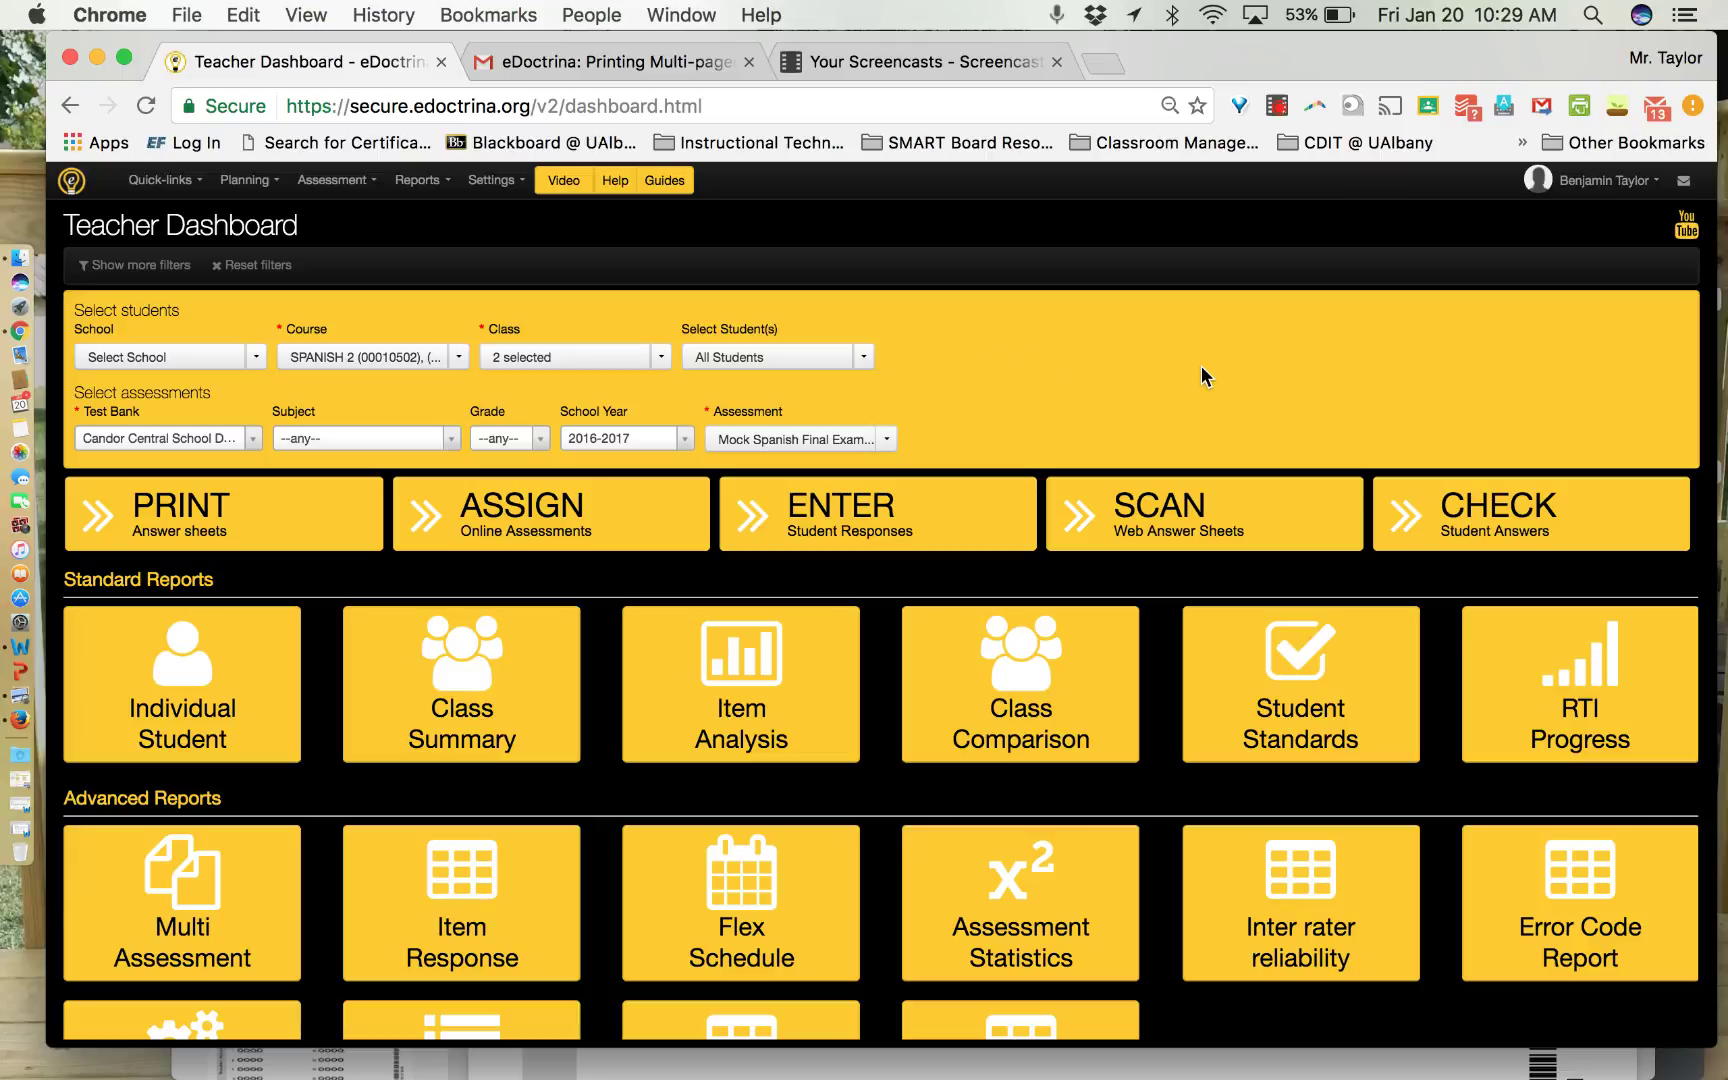
Start printing answer sheets using the FASTeST Big Bubbles layout with lettered answer choices.
left_click(176, 502)
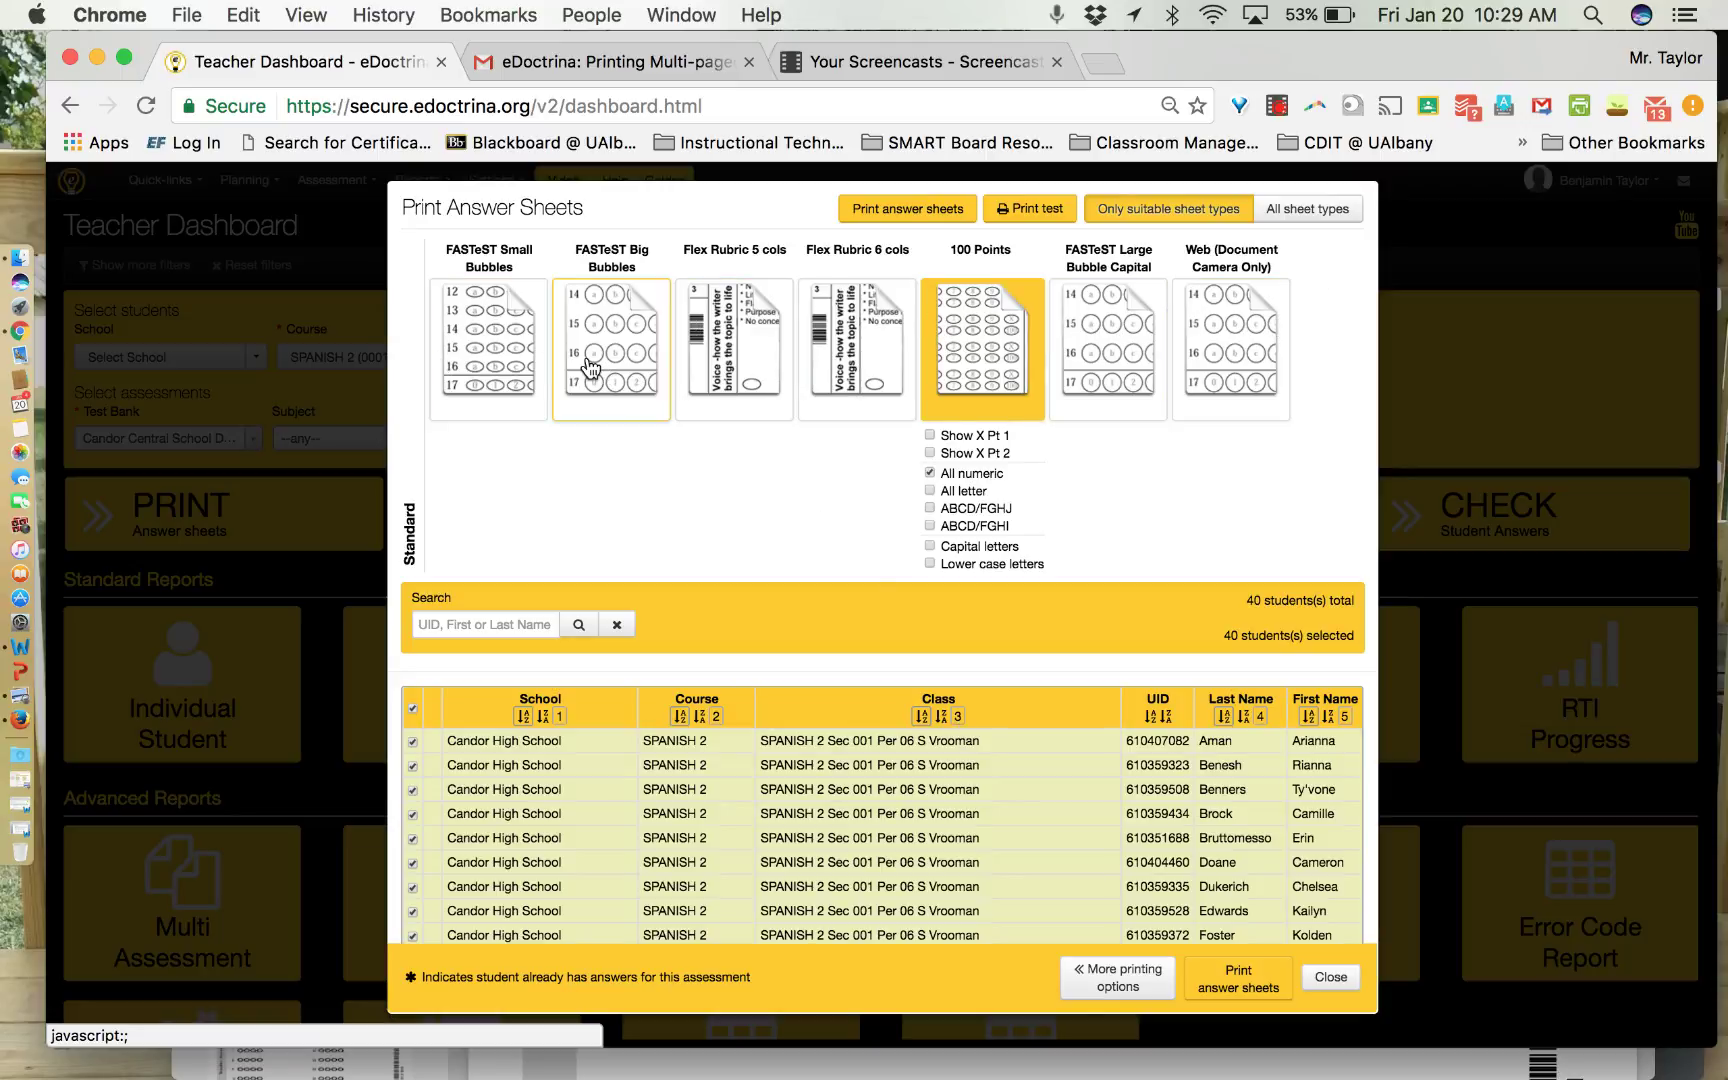
left_click(591, 370)
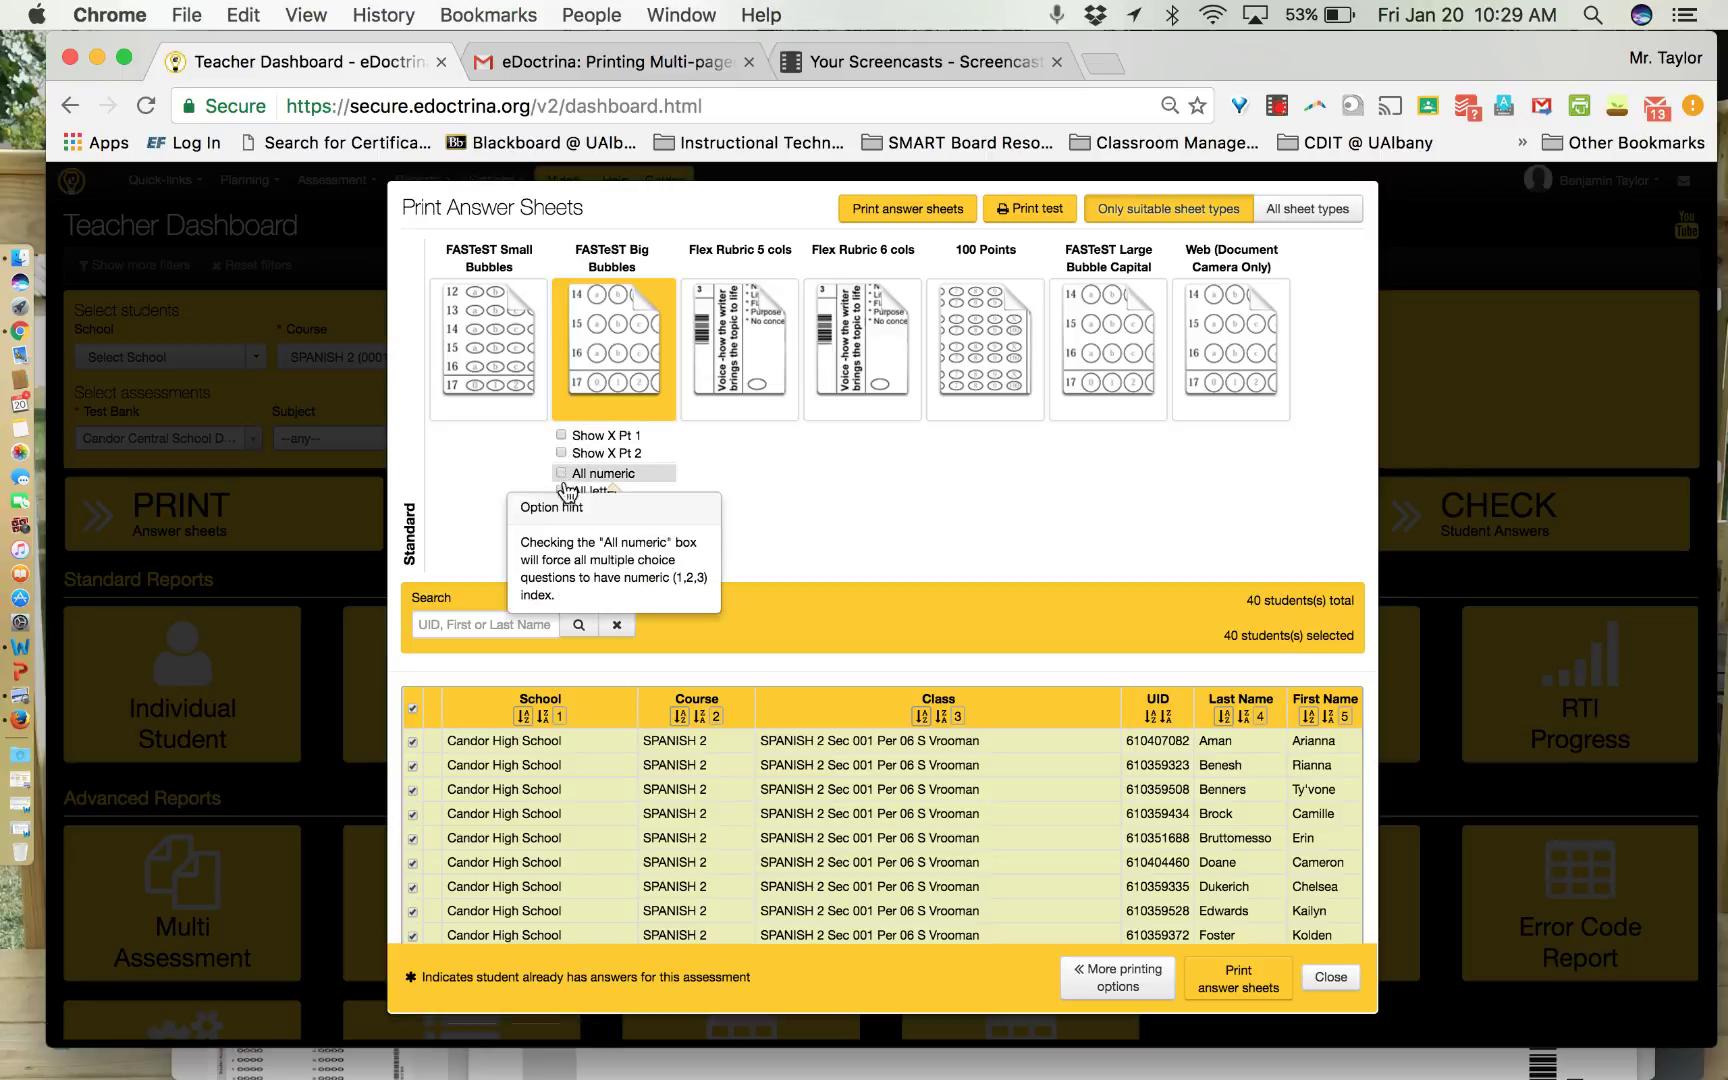
left_click(563, 493)
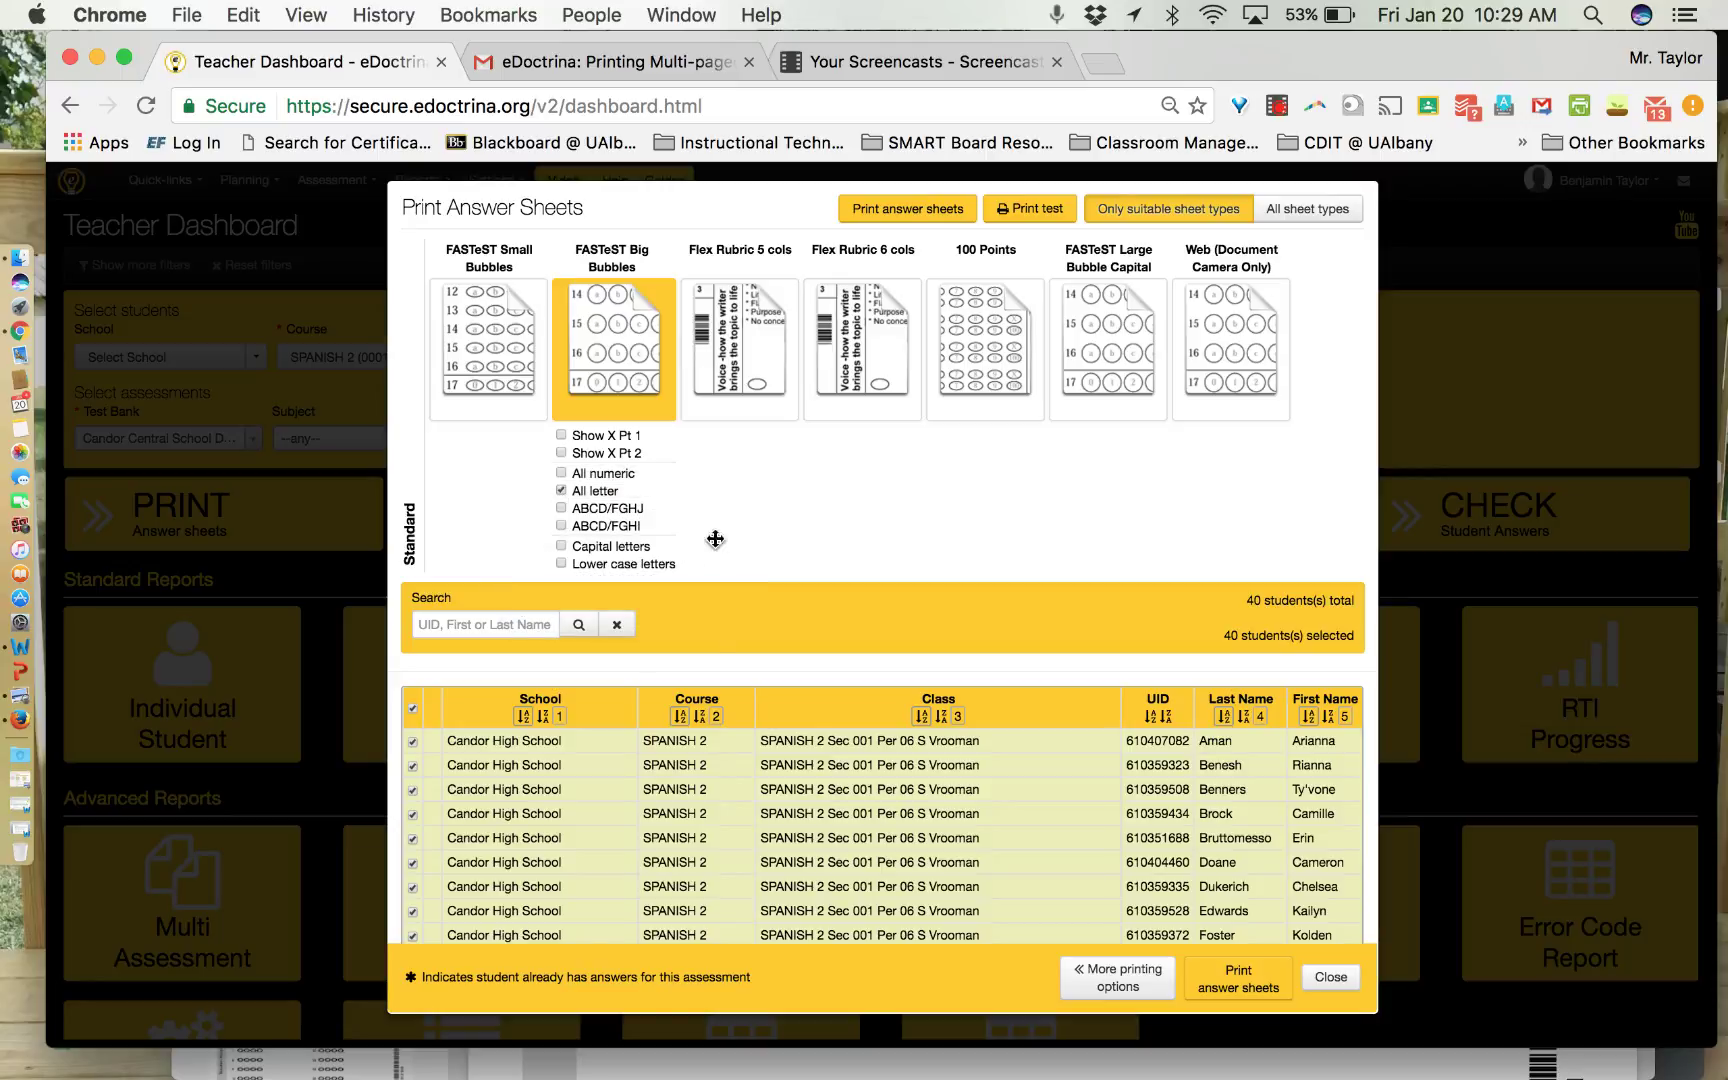
mouse_move(606, 553)
Scroll through the list of 40 selected students in Print Answer Sheets.
scroll(900, 898, "down", 5)
scroll(901, 897, "up", 5)
scroll(1034, 788, "down", 10)
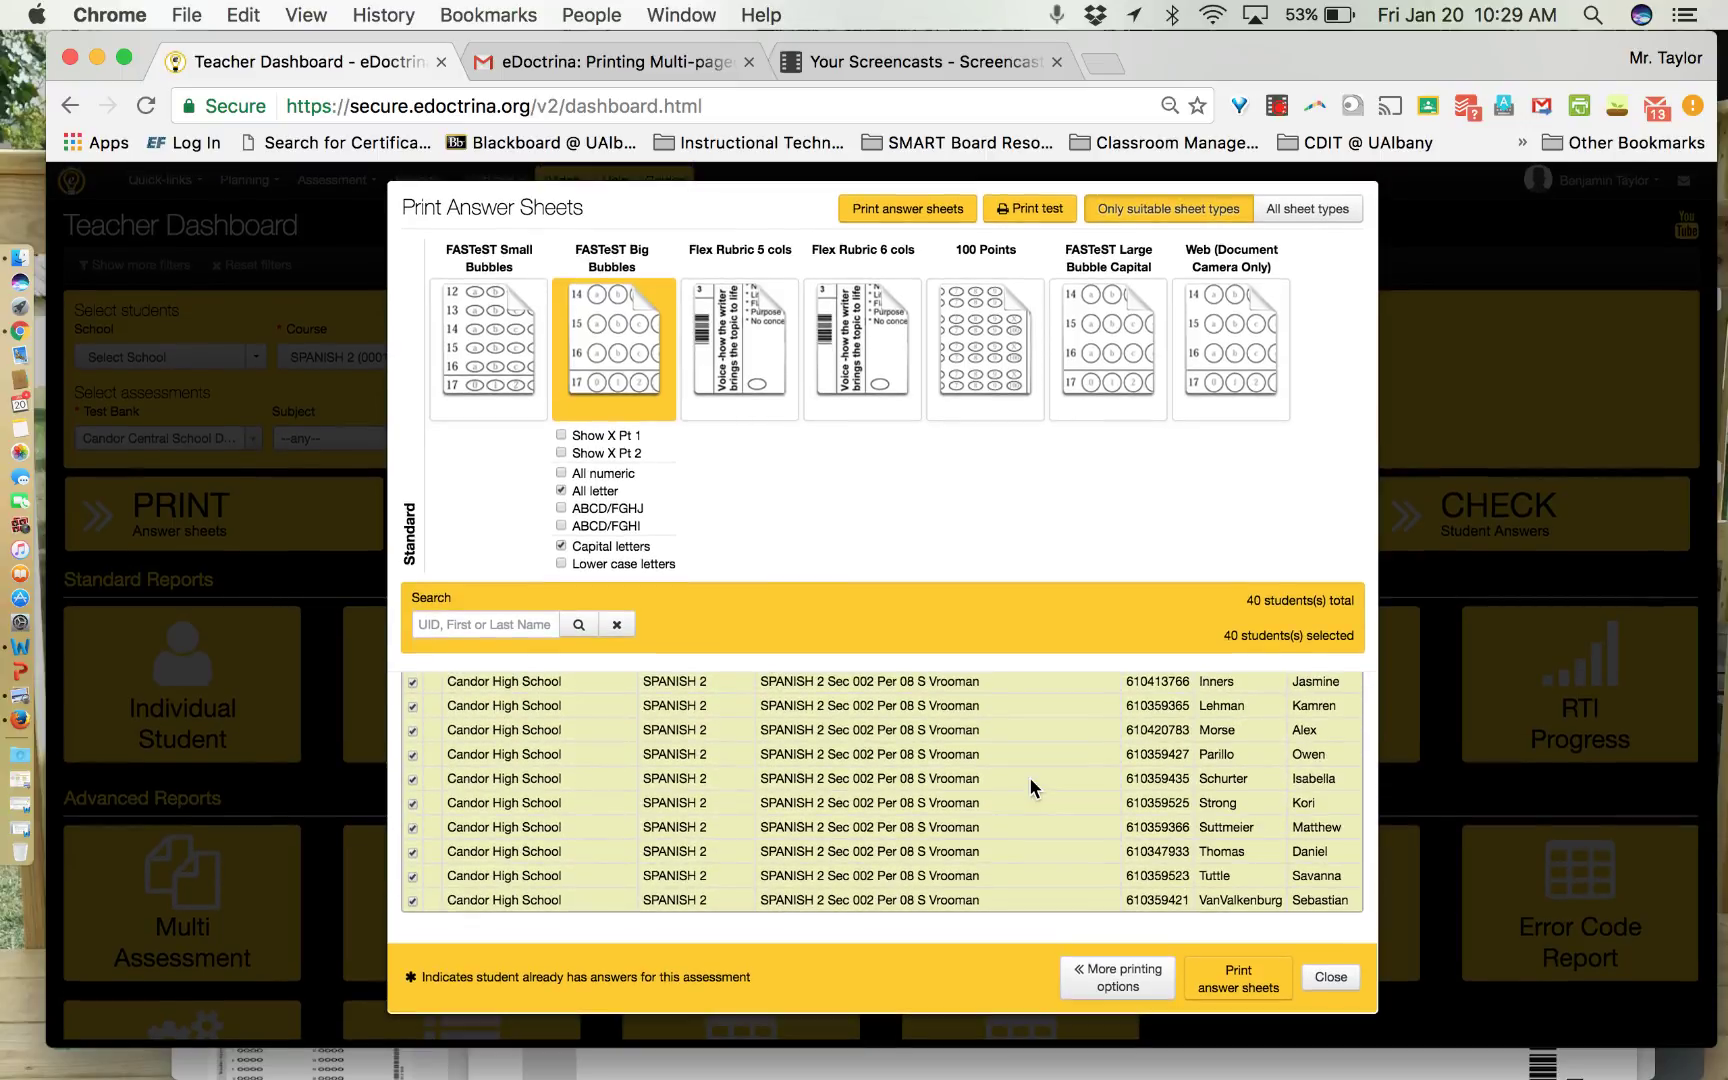
scroll(1030, 790, "up", 10)
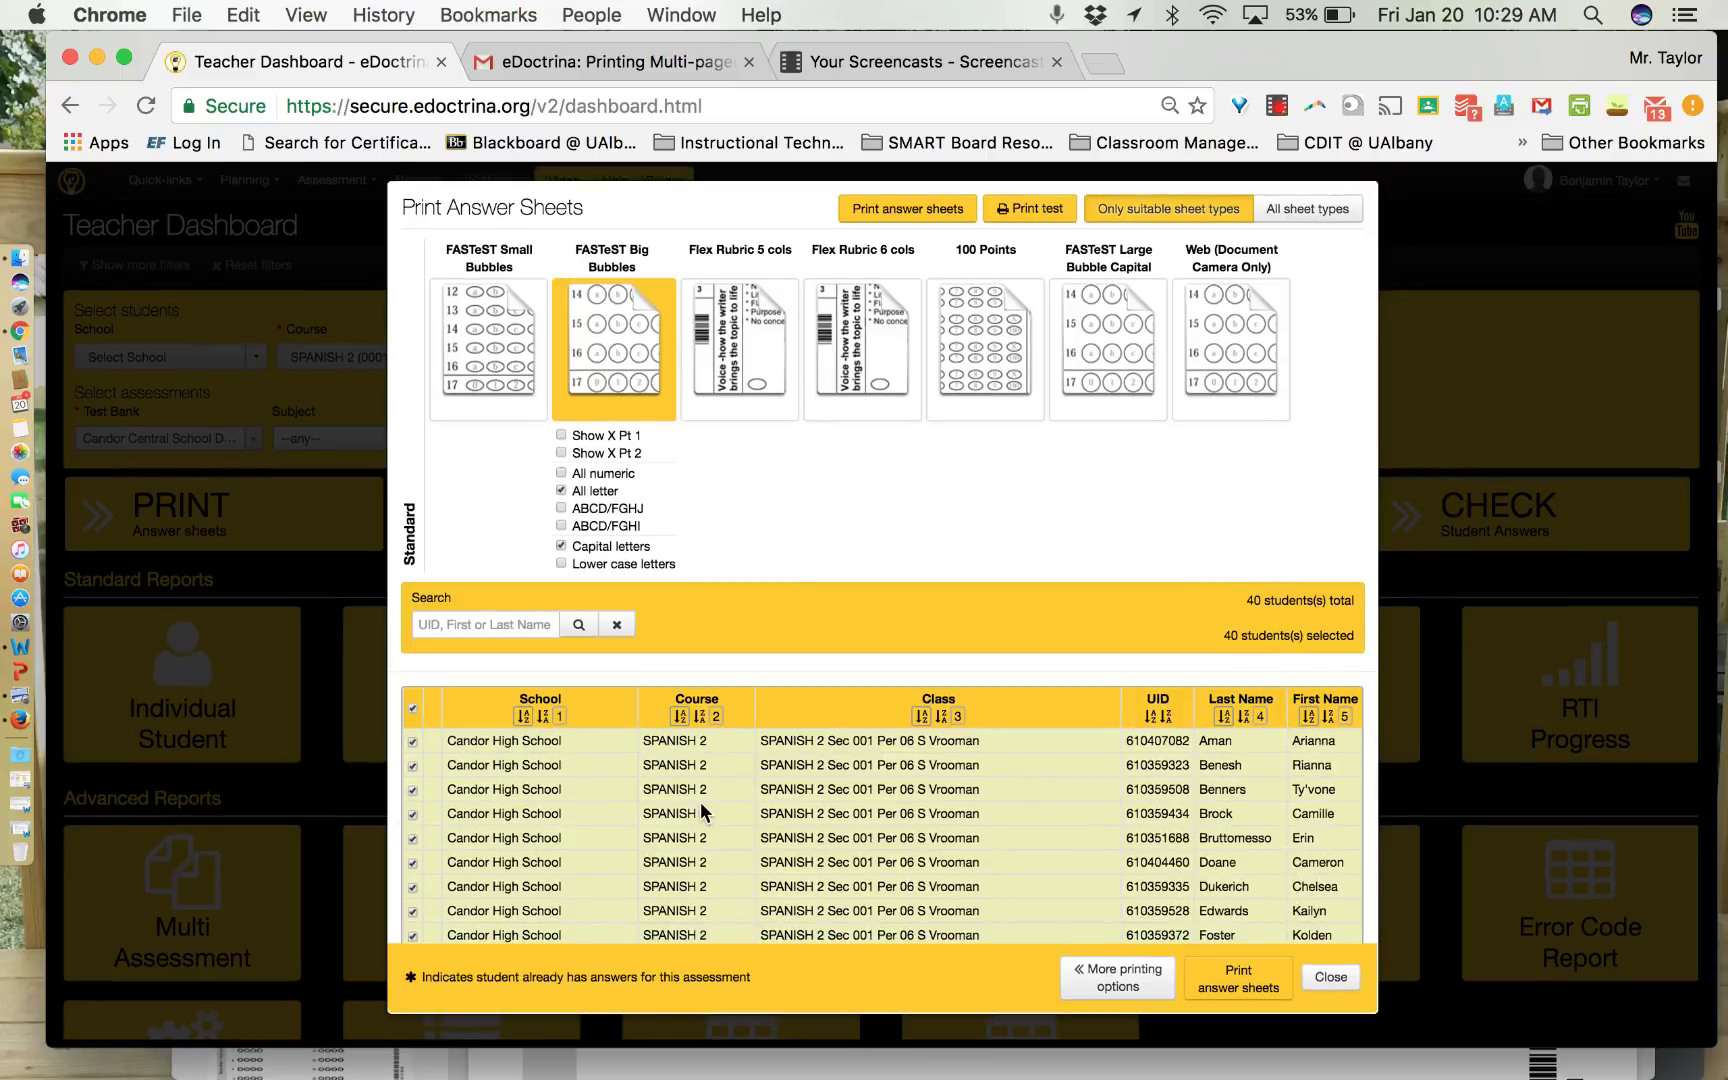
scroll(703, 812, "down", 10)
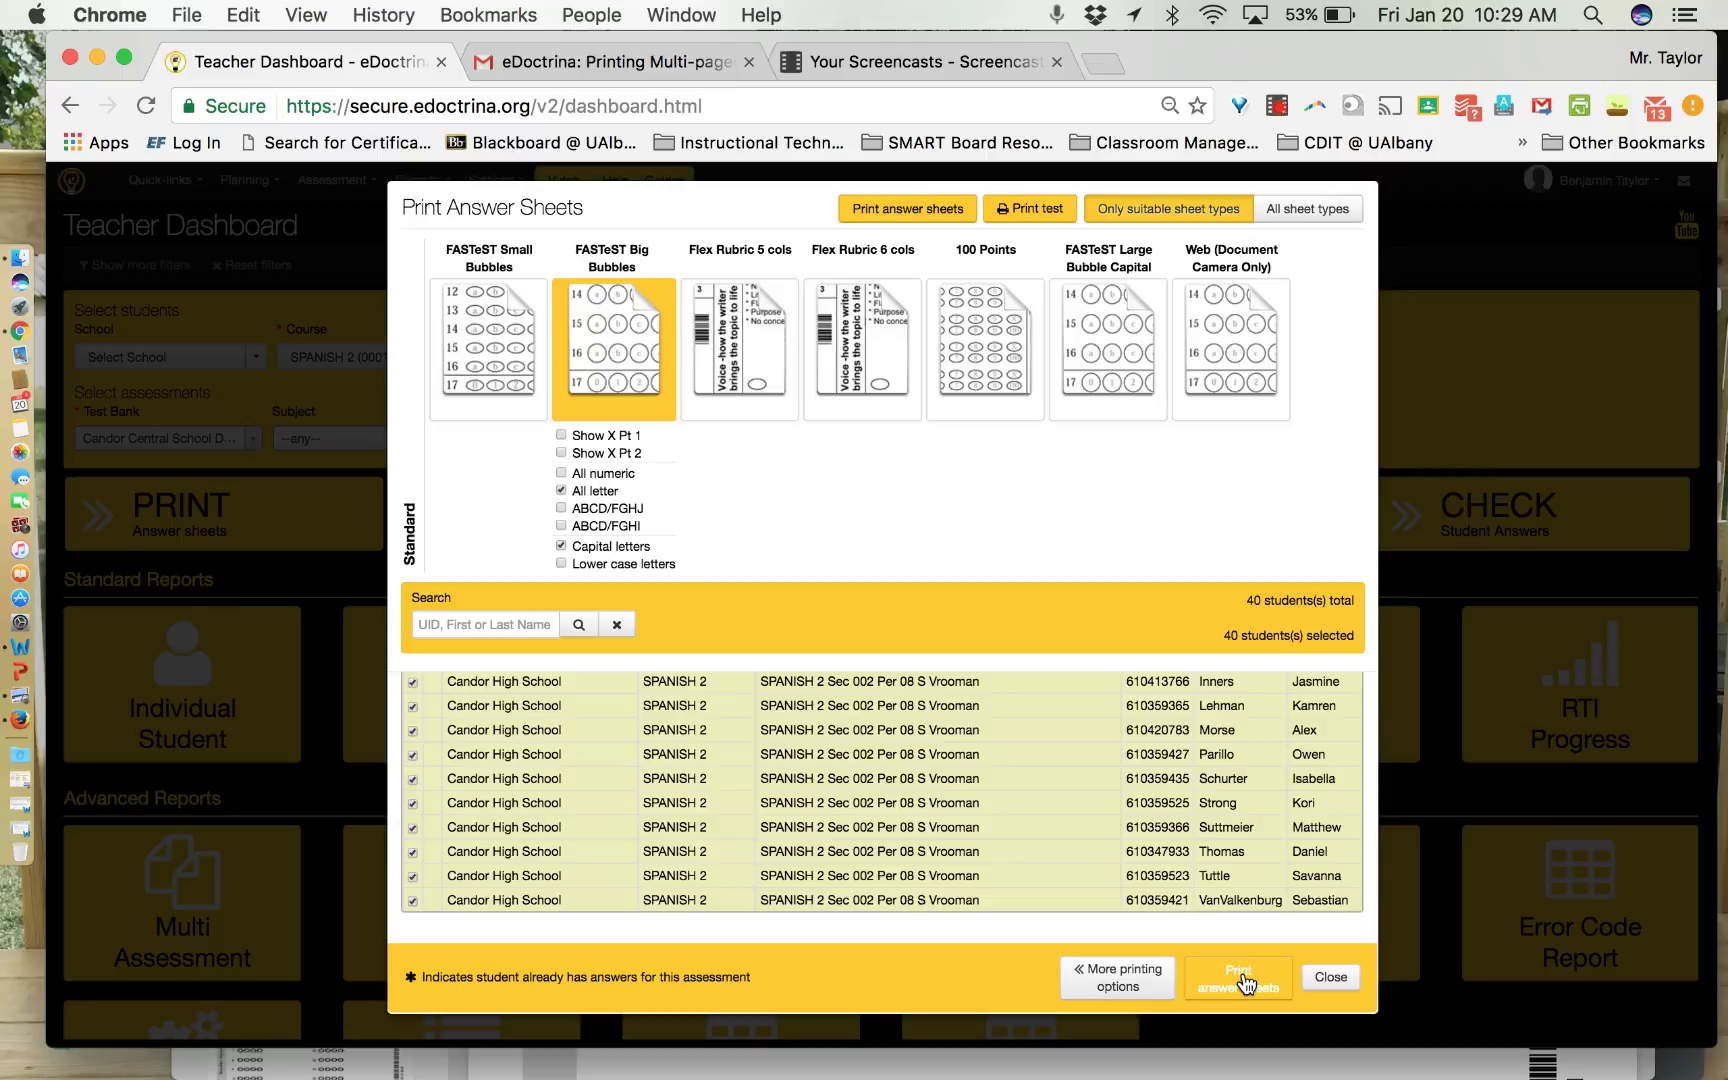
left_click(1245, 983)
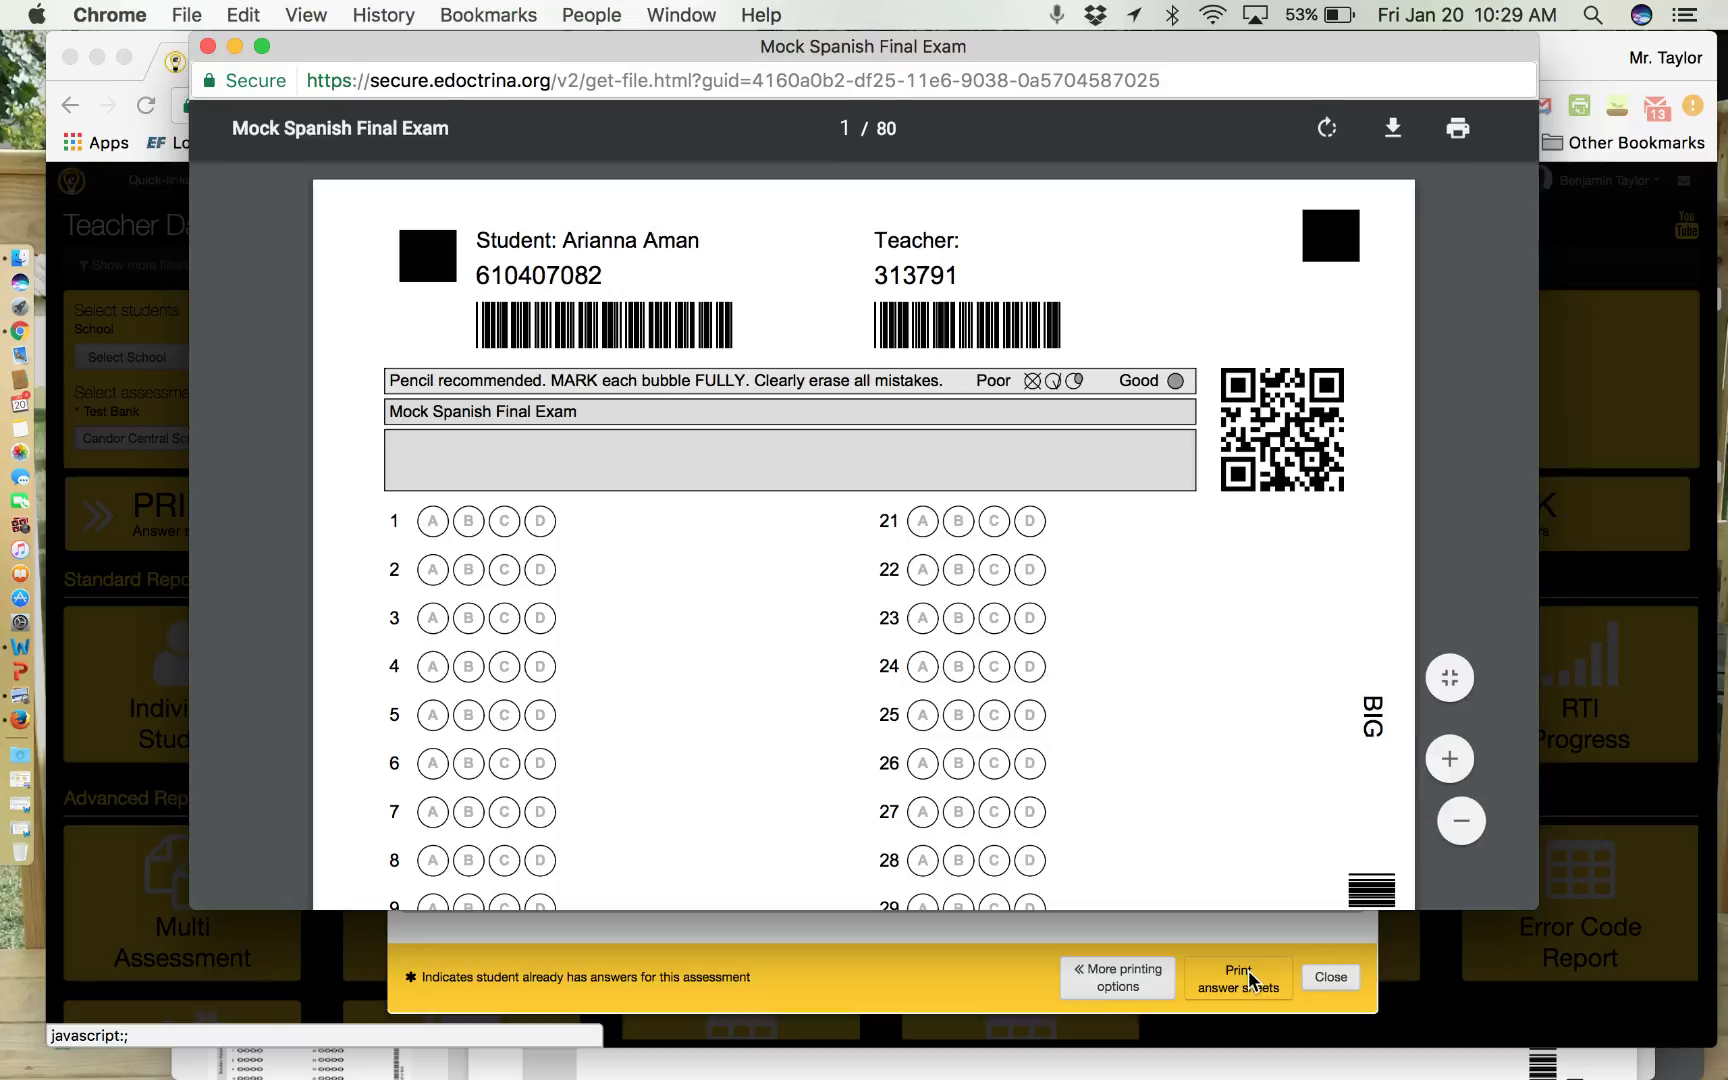
left_click_drag(1539, 912, 1597, 1062)
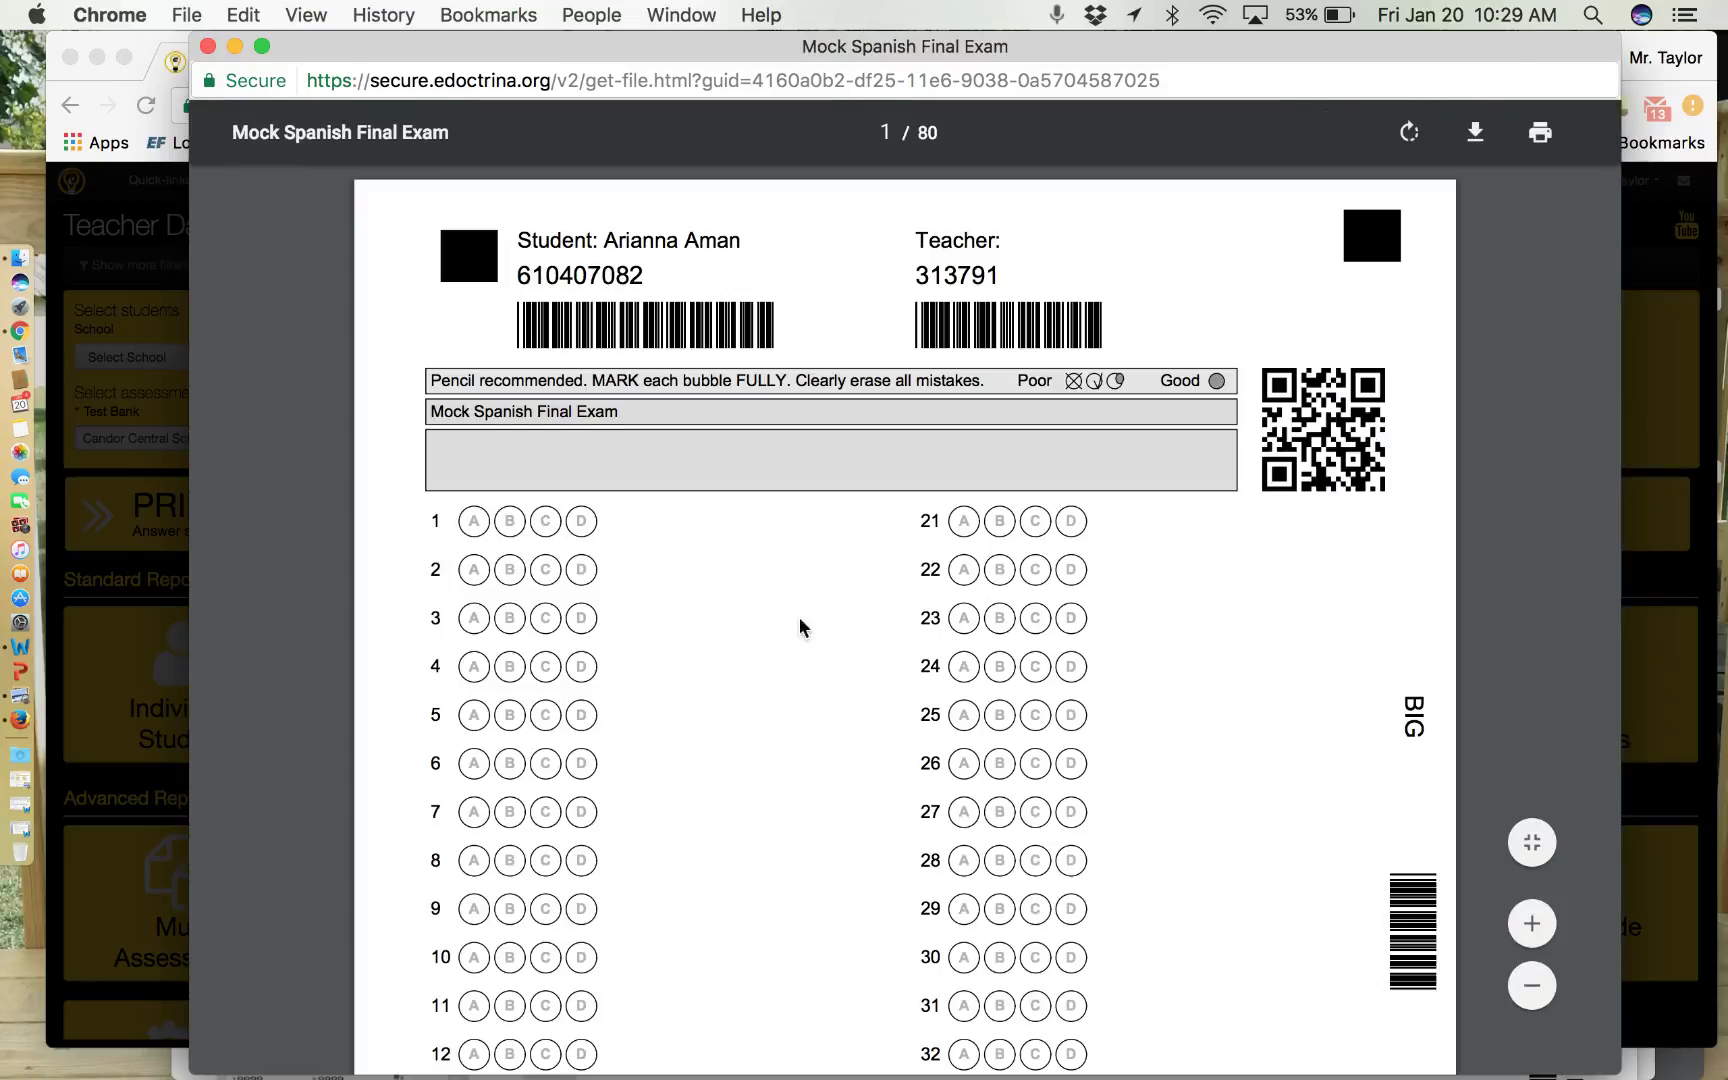
scroll(761, 678, "down", 10)
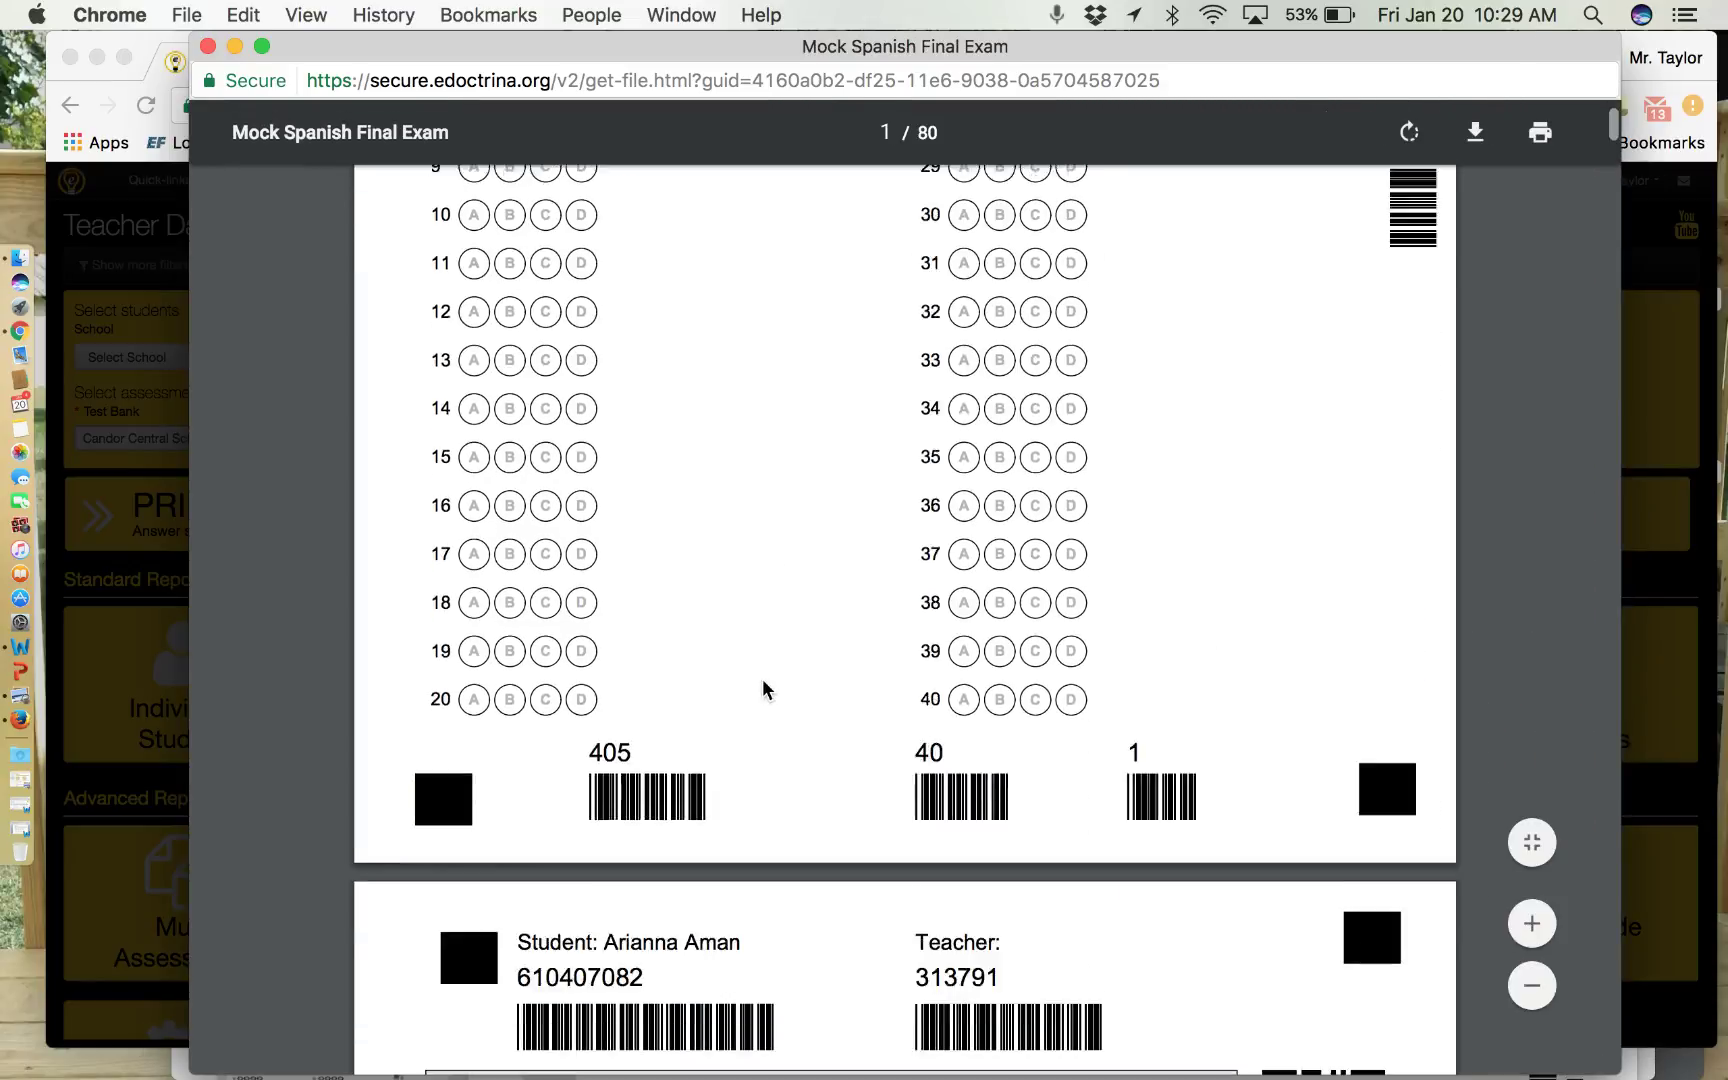
scroll(761, 678, "down", 5)
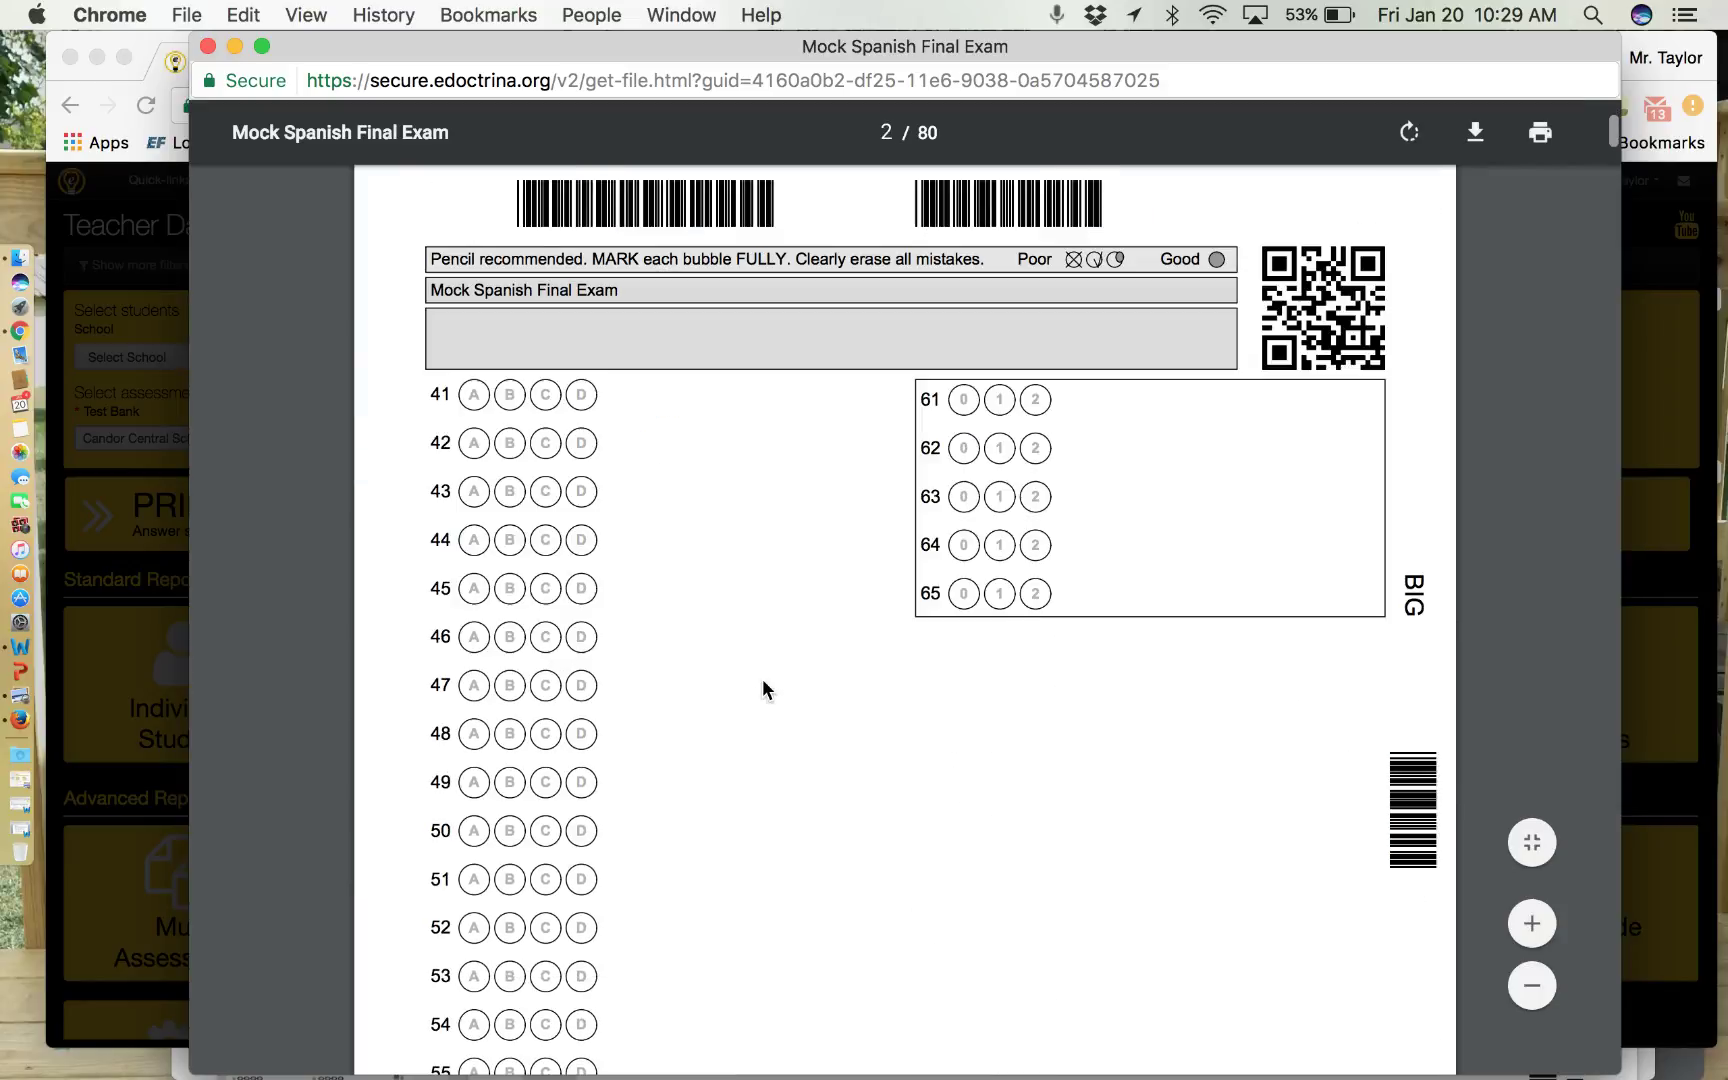
scroll(815, 710, "down", 3)
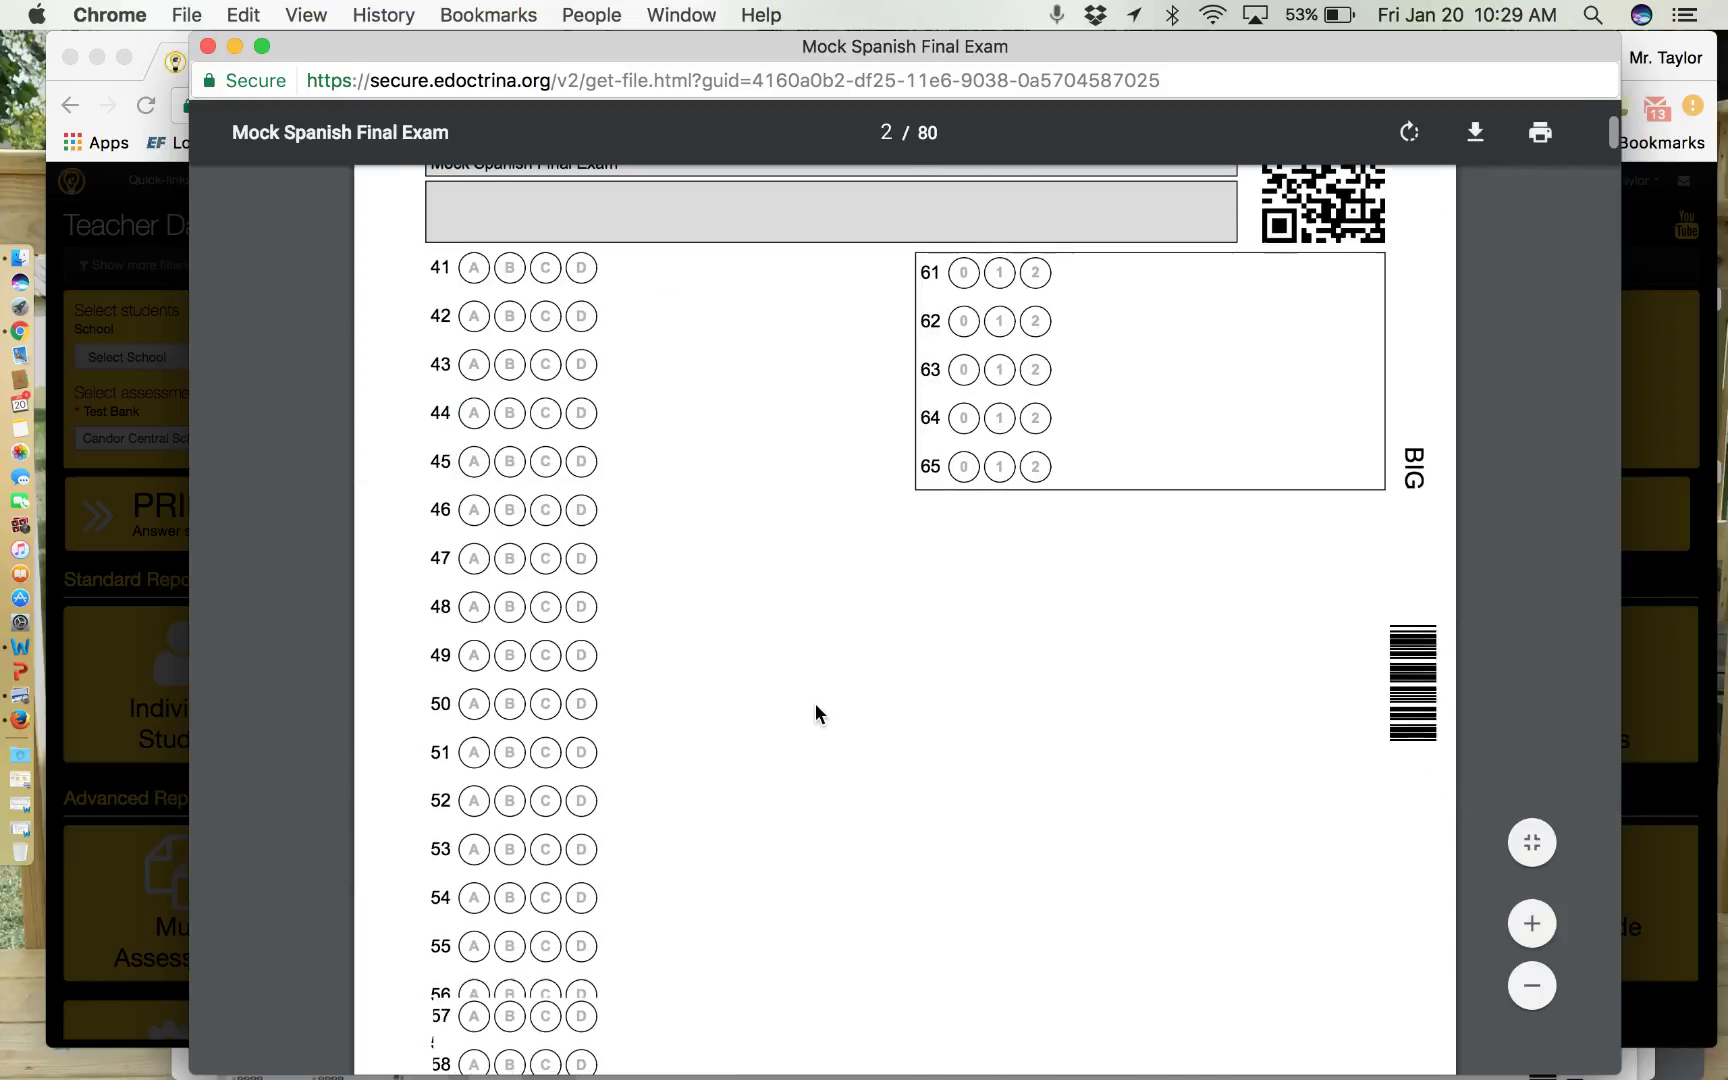
scroll(815, 710, "up", 4)
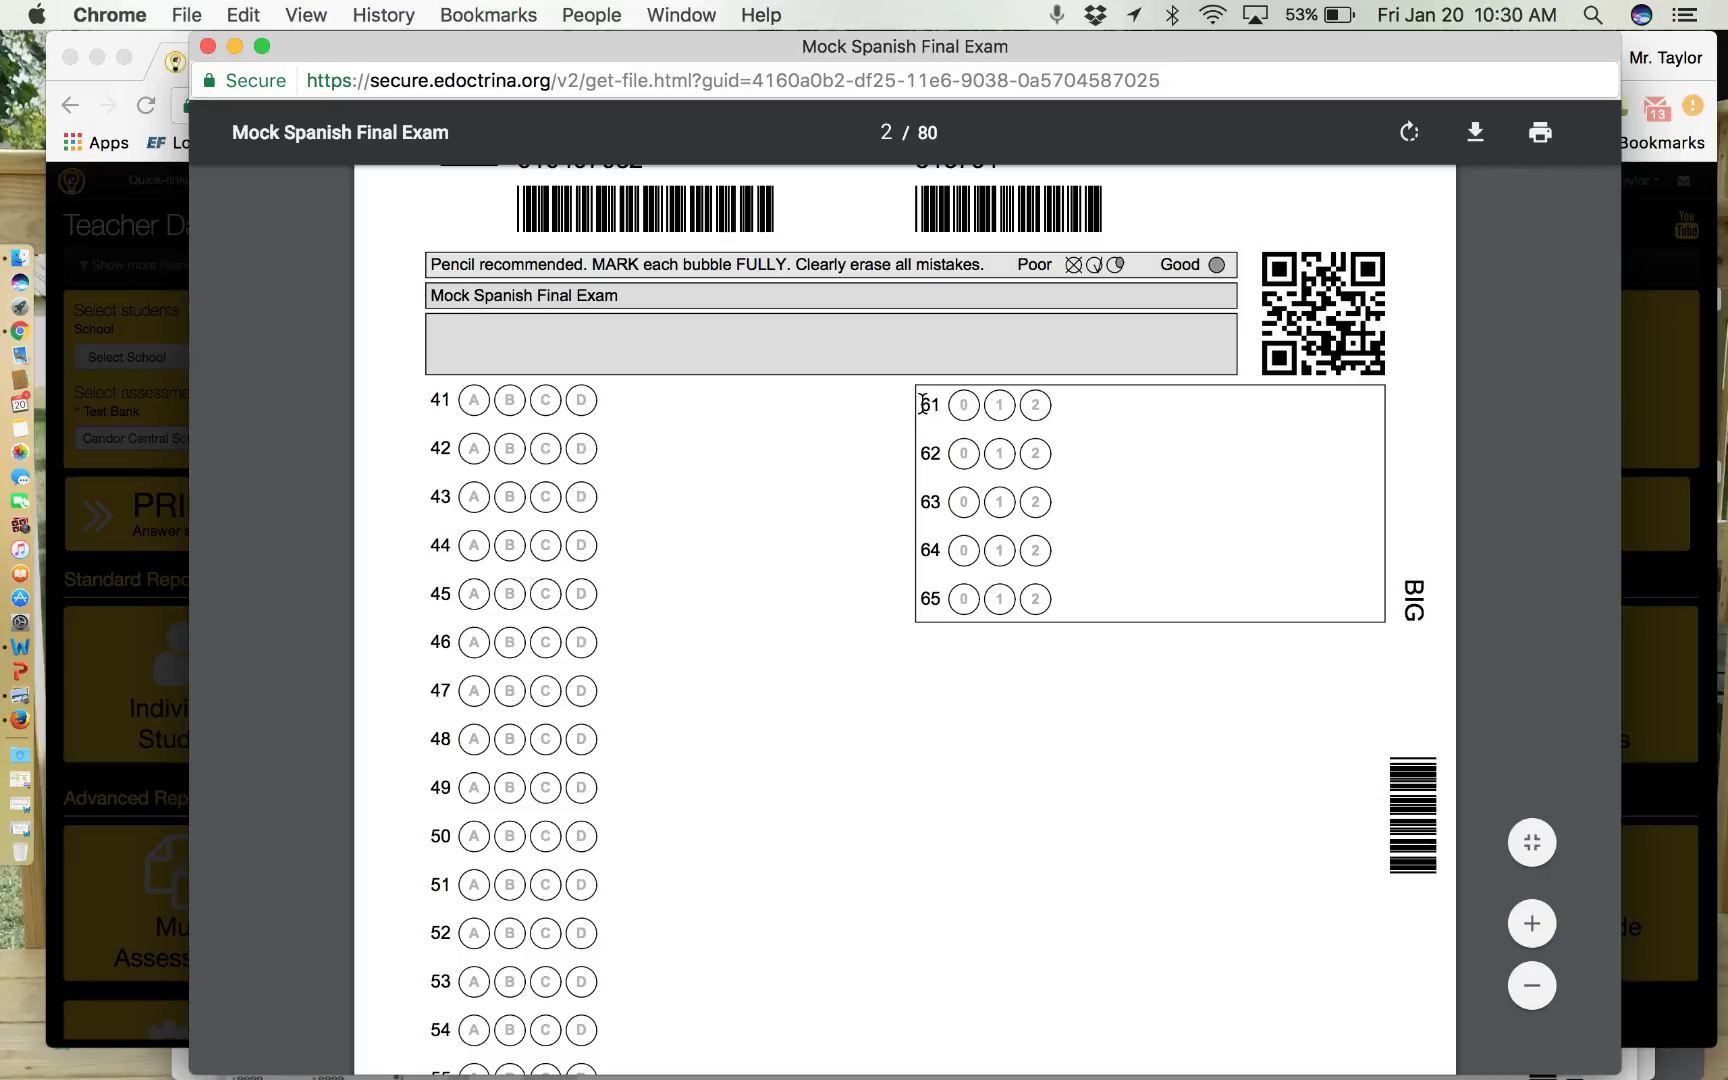
left_click_drag(922, 404, 1109, 551)
left_click(1088, 585)
scroll(1170, 500, "up", 3)
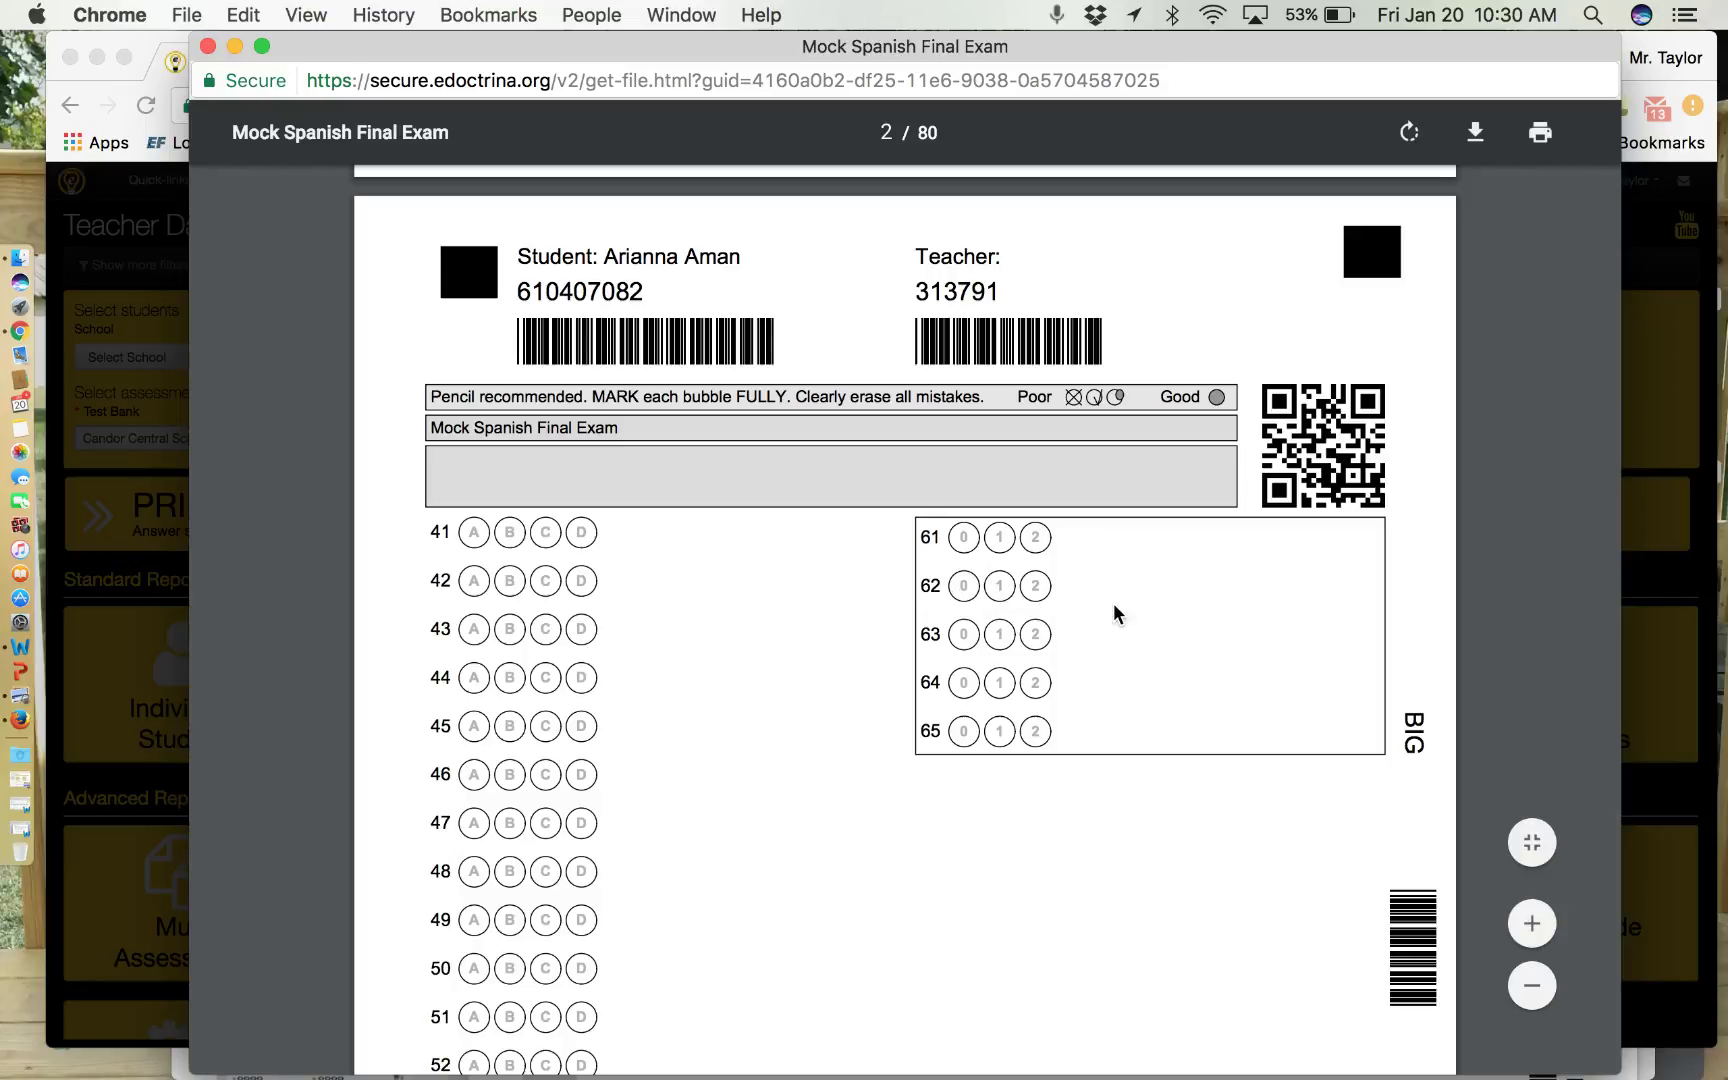
scroll(677, 692, "down", 10)
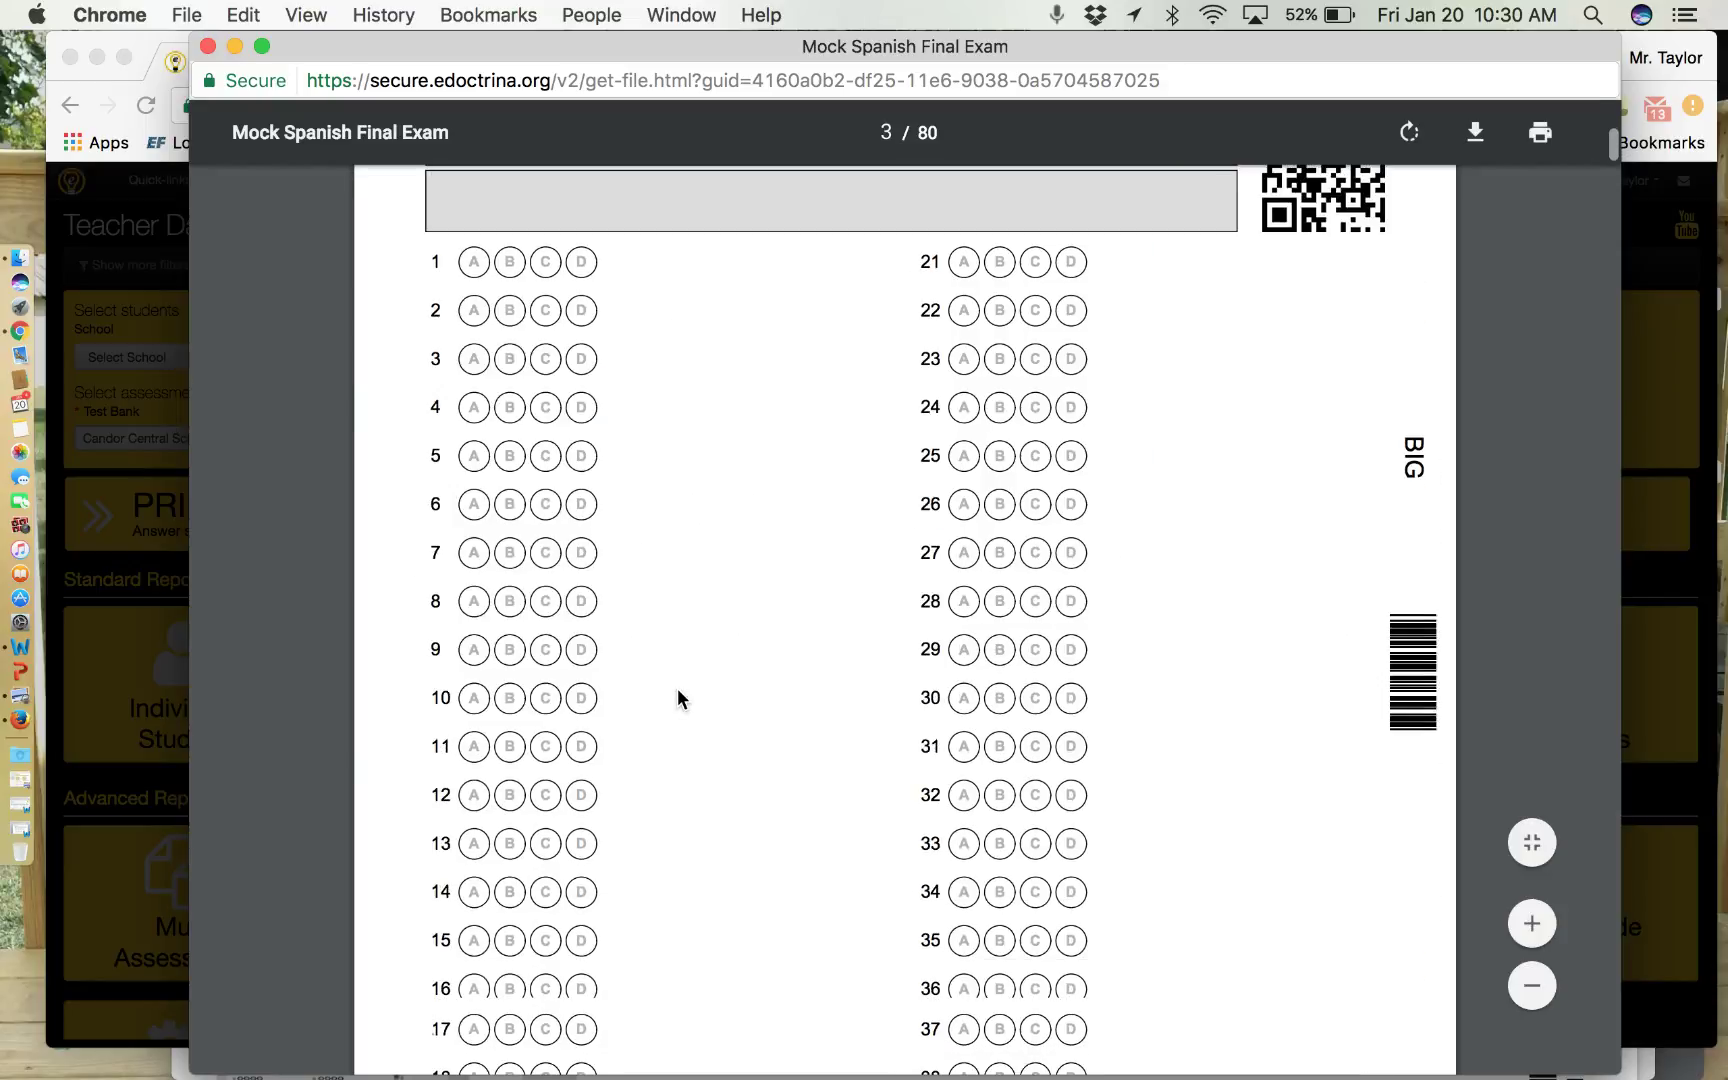
scroll(676, 688, "down", 15)
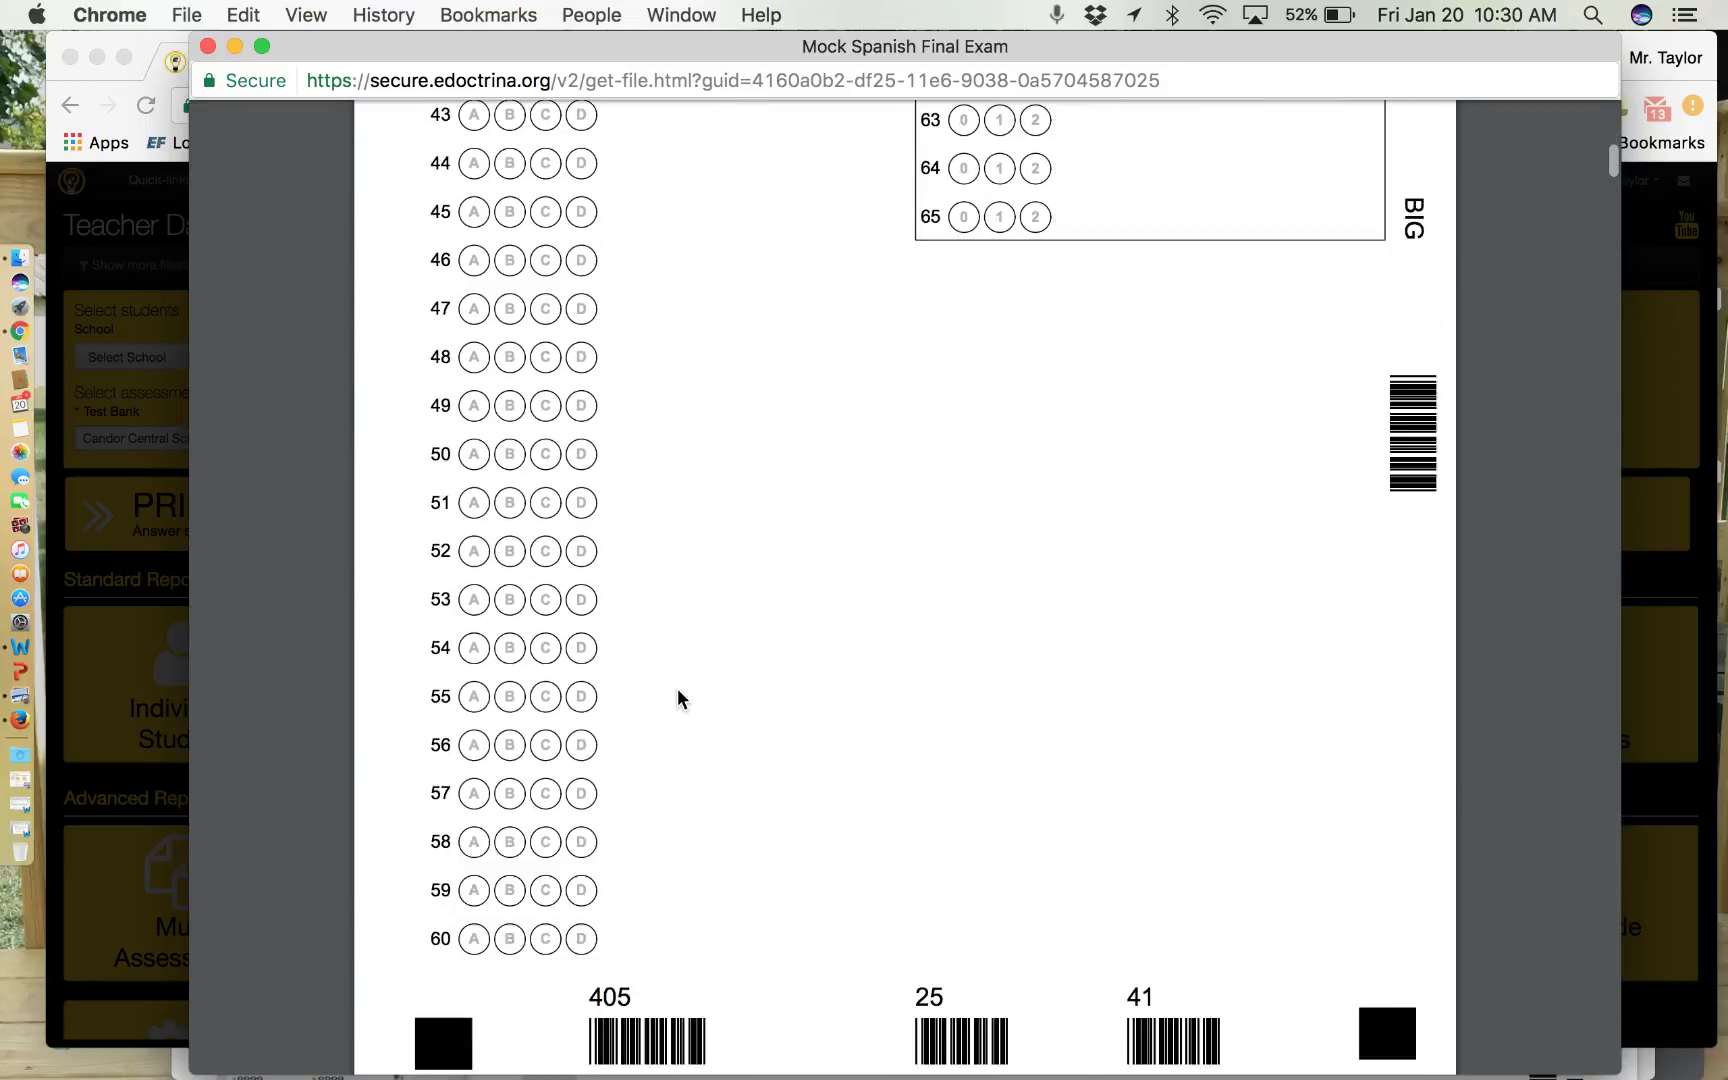
scroll(676, 688, "down", 15)
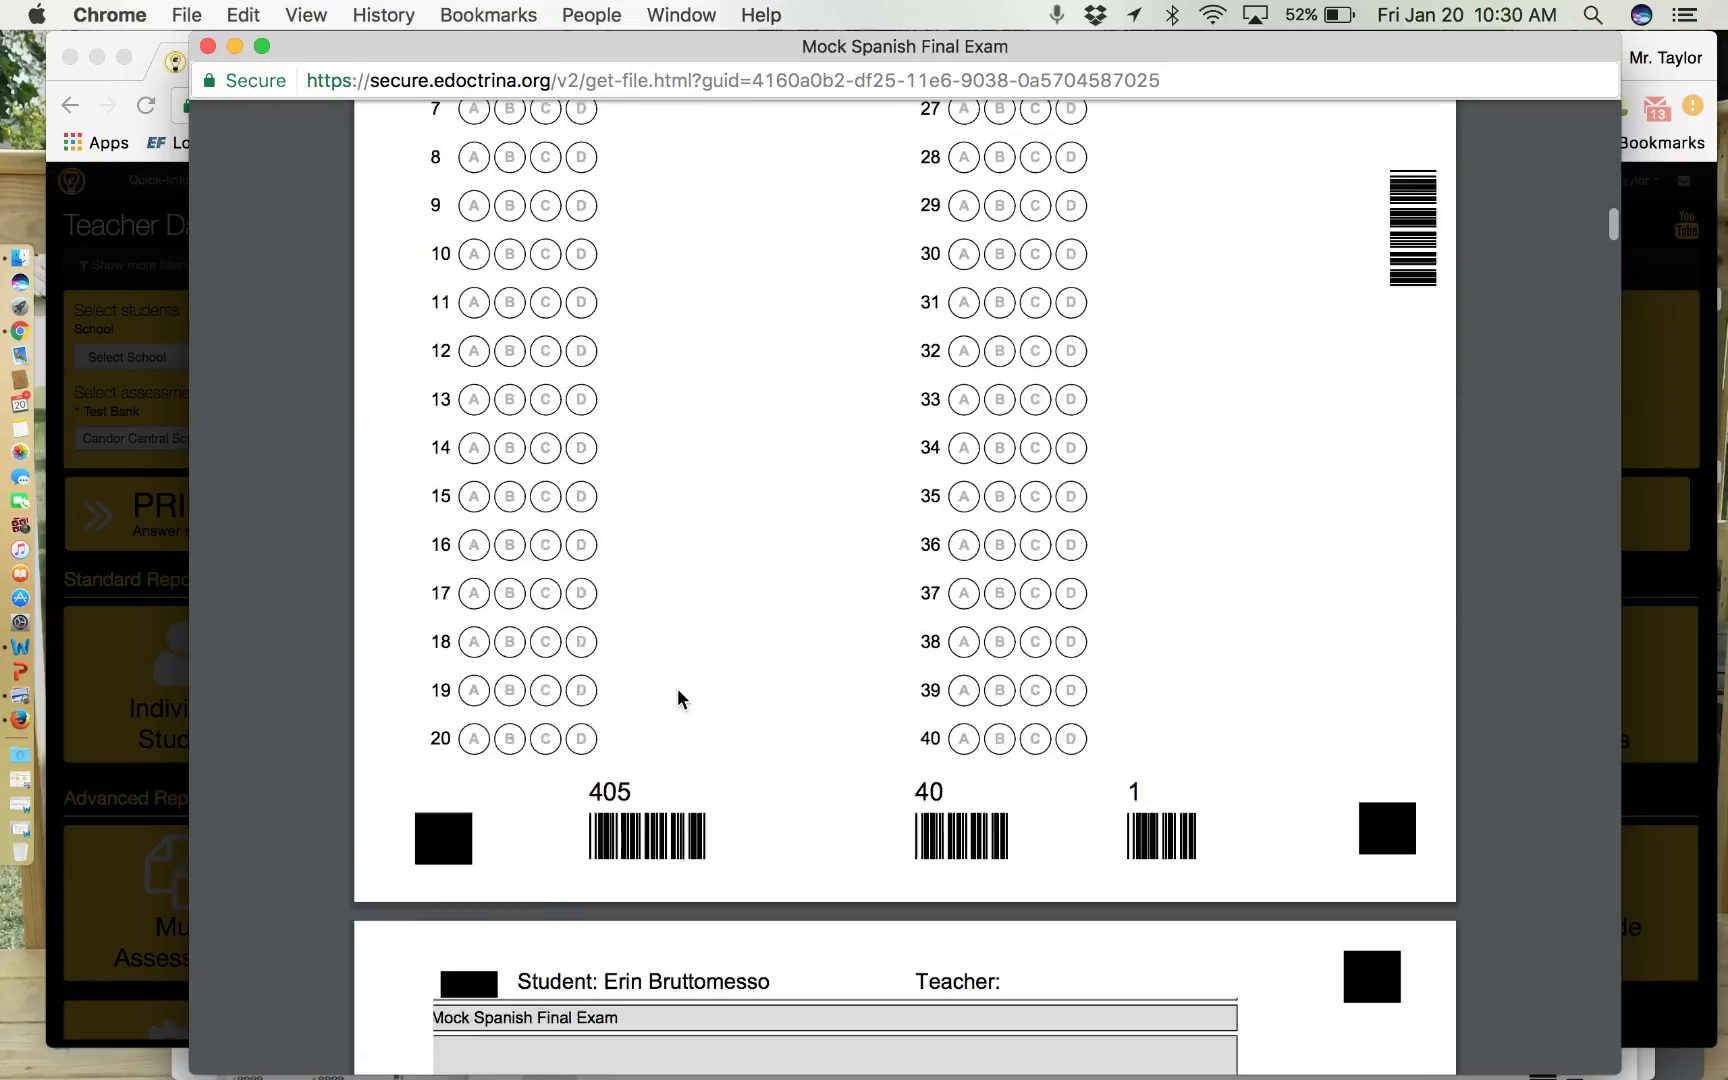
scroll(676, 688, "down", 15)
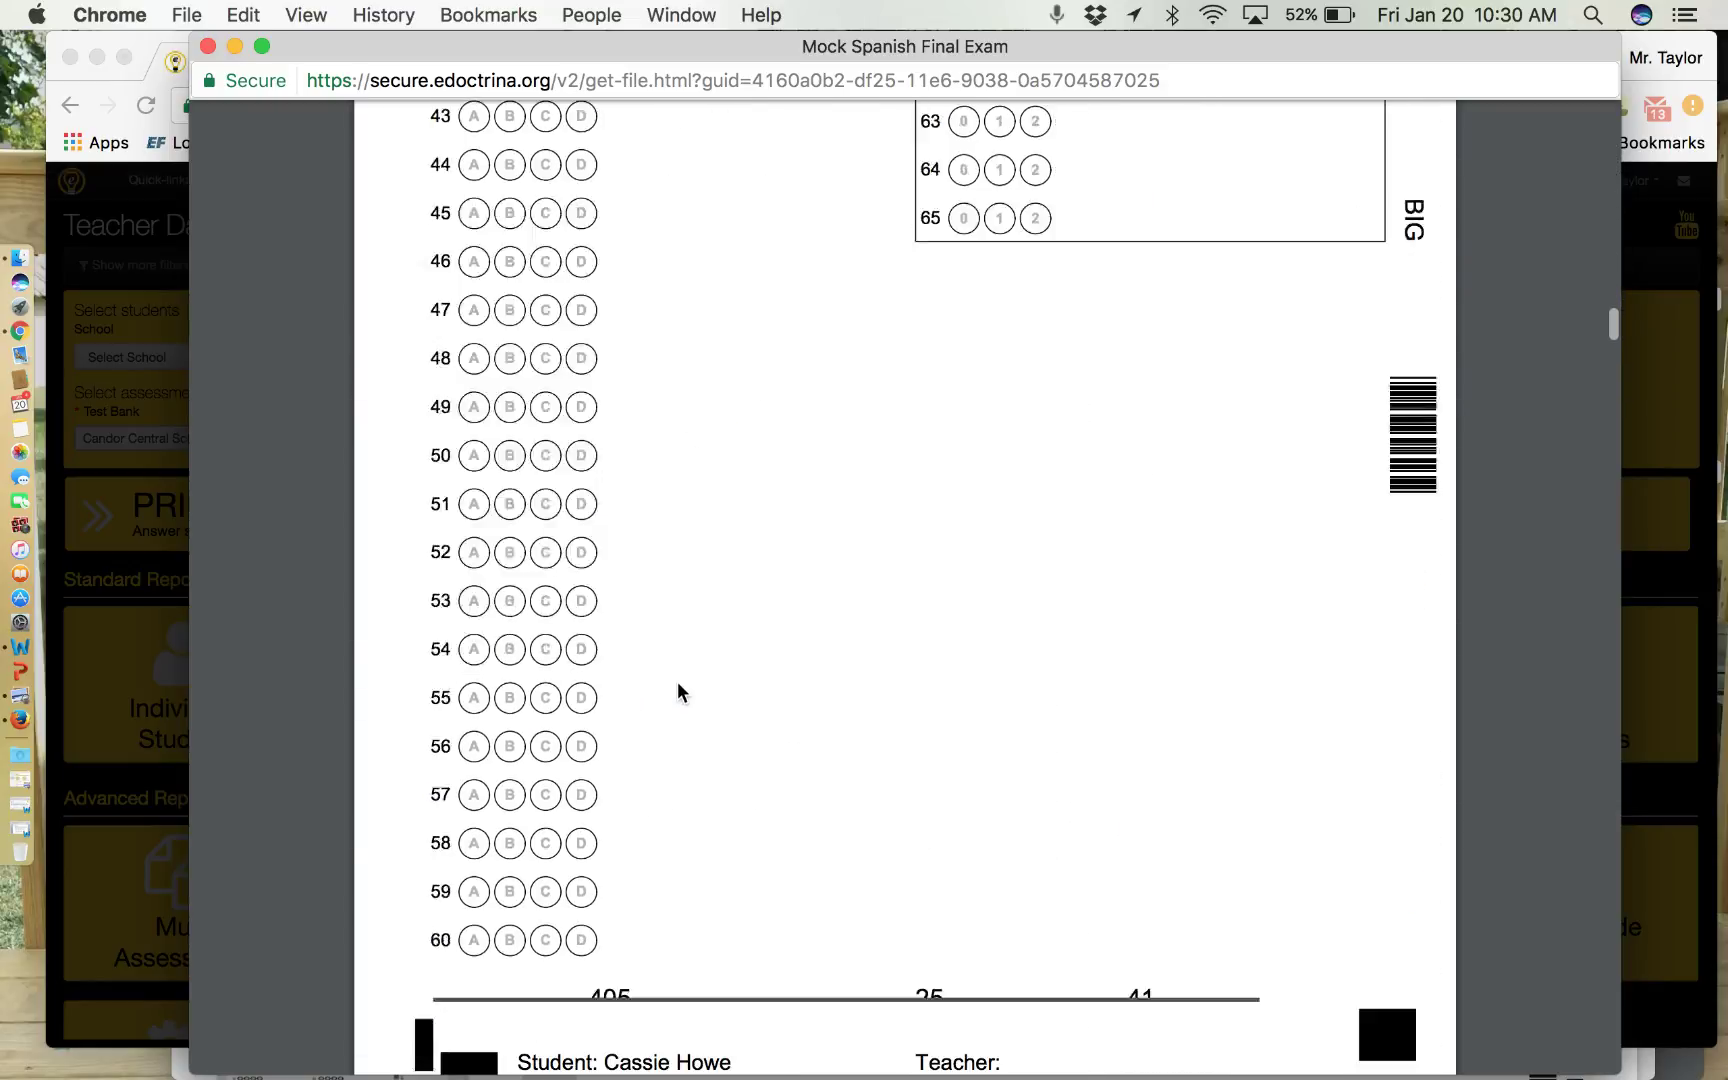
scroll(621, 346, "up", 20)
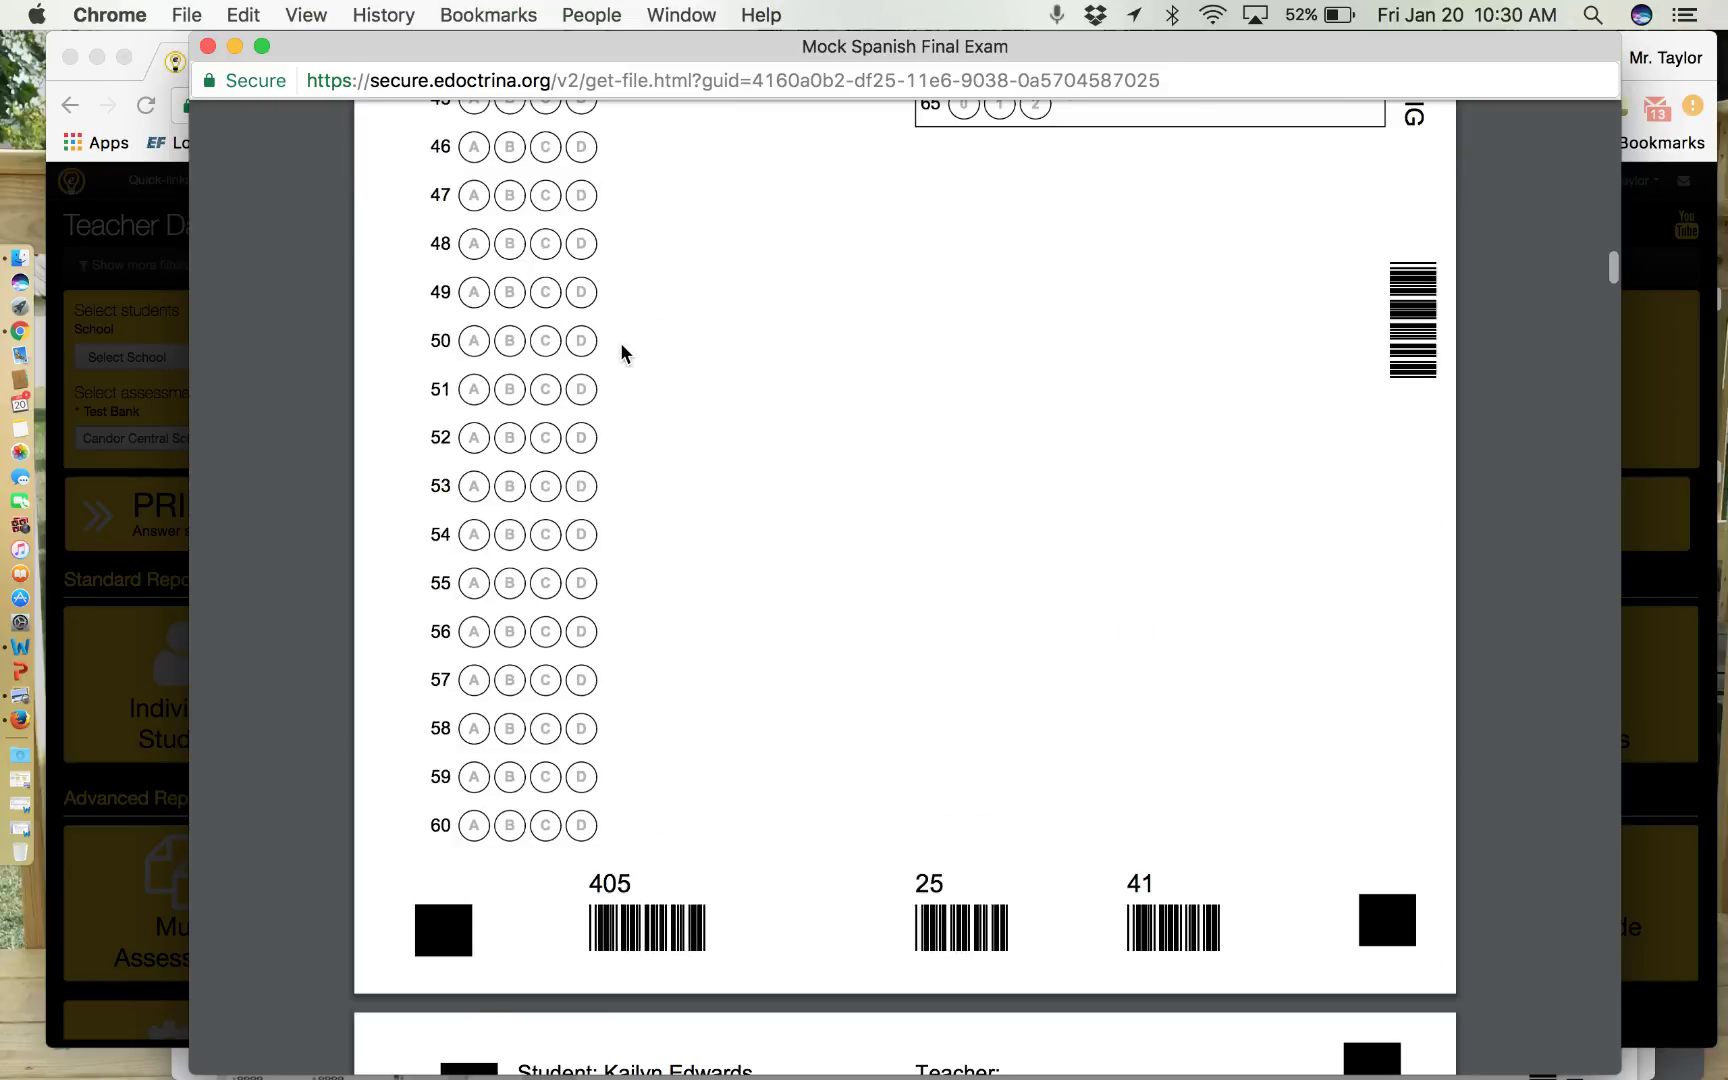
scroll(620, 345, "up", 20)
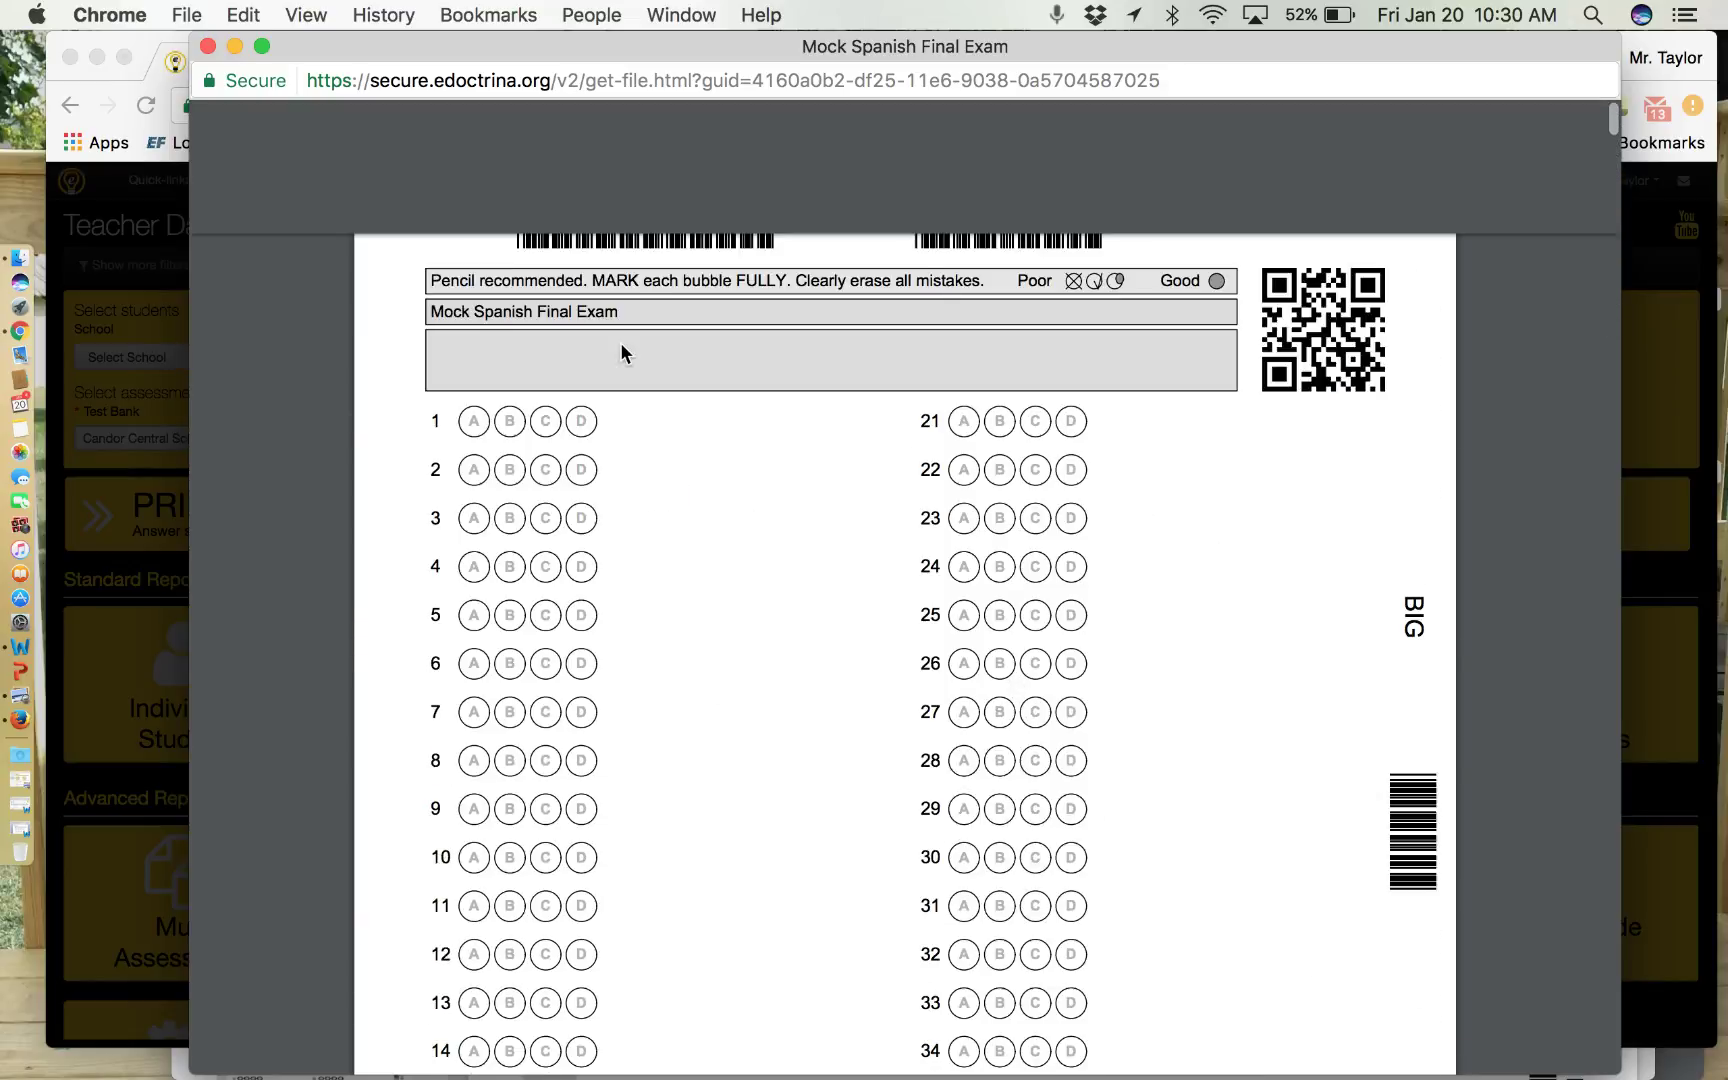
mouse_move(800, 134)
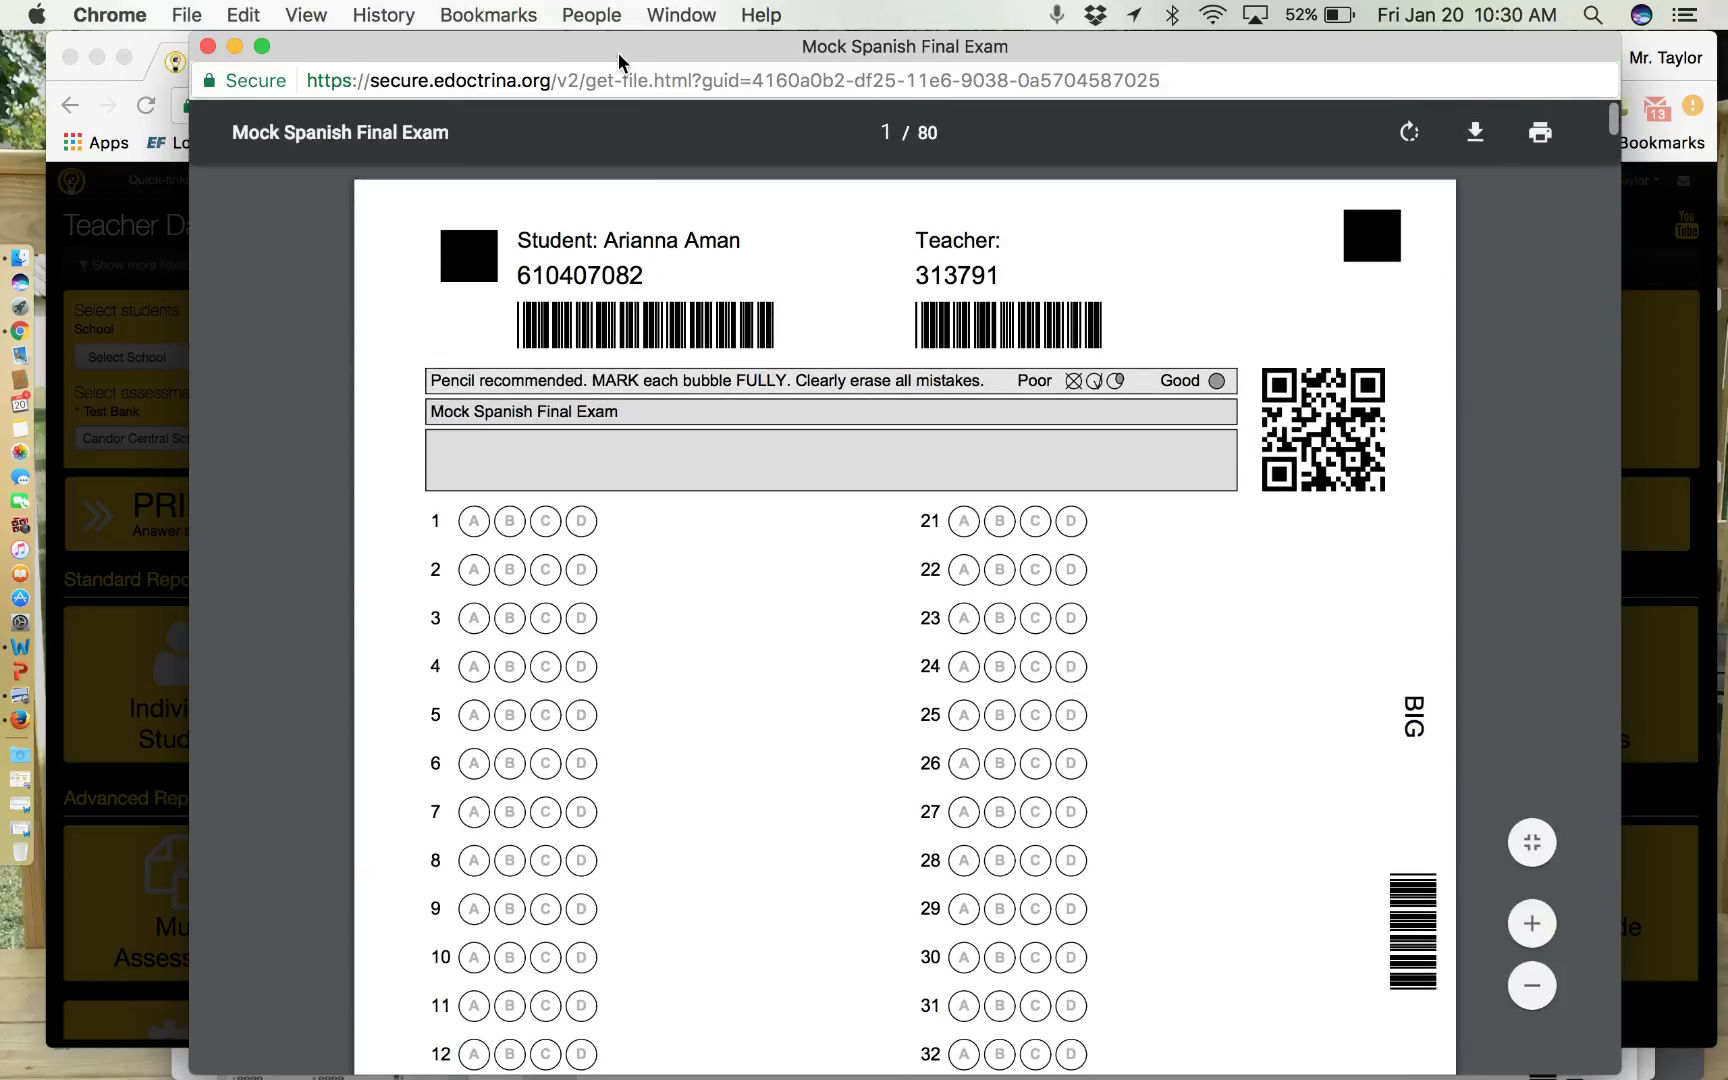
Download the answer sheets to the Desktop as the PDF 'Mock Spanish Final'.
left_click(1476, 135)
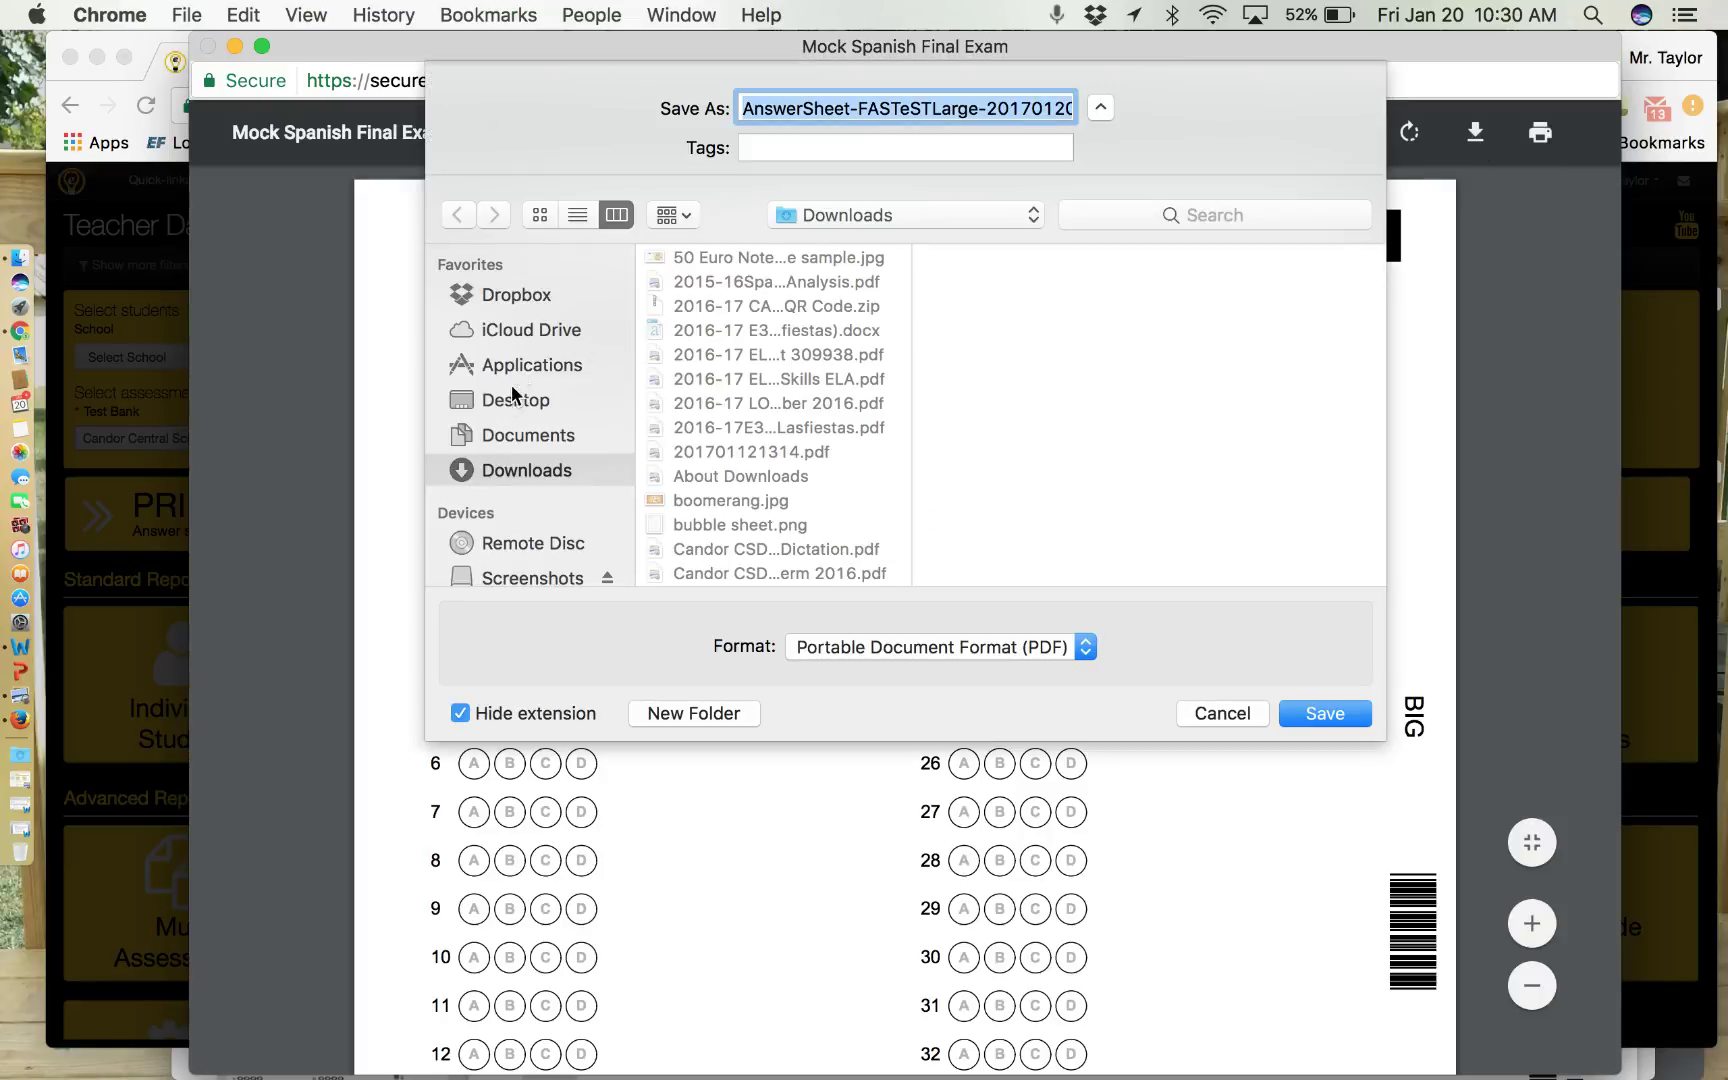
left_click(512, 396)
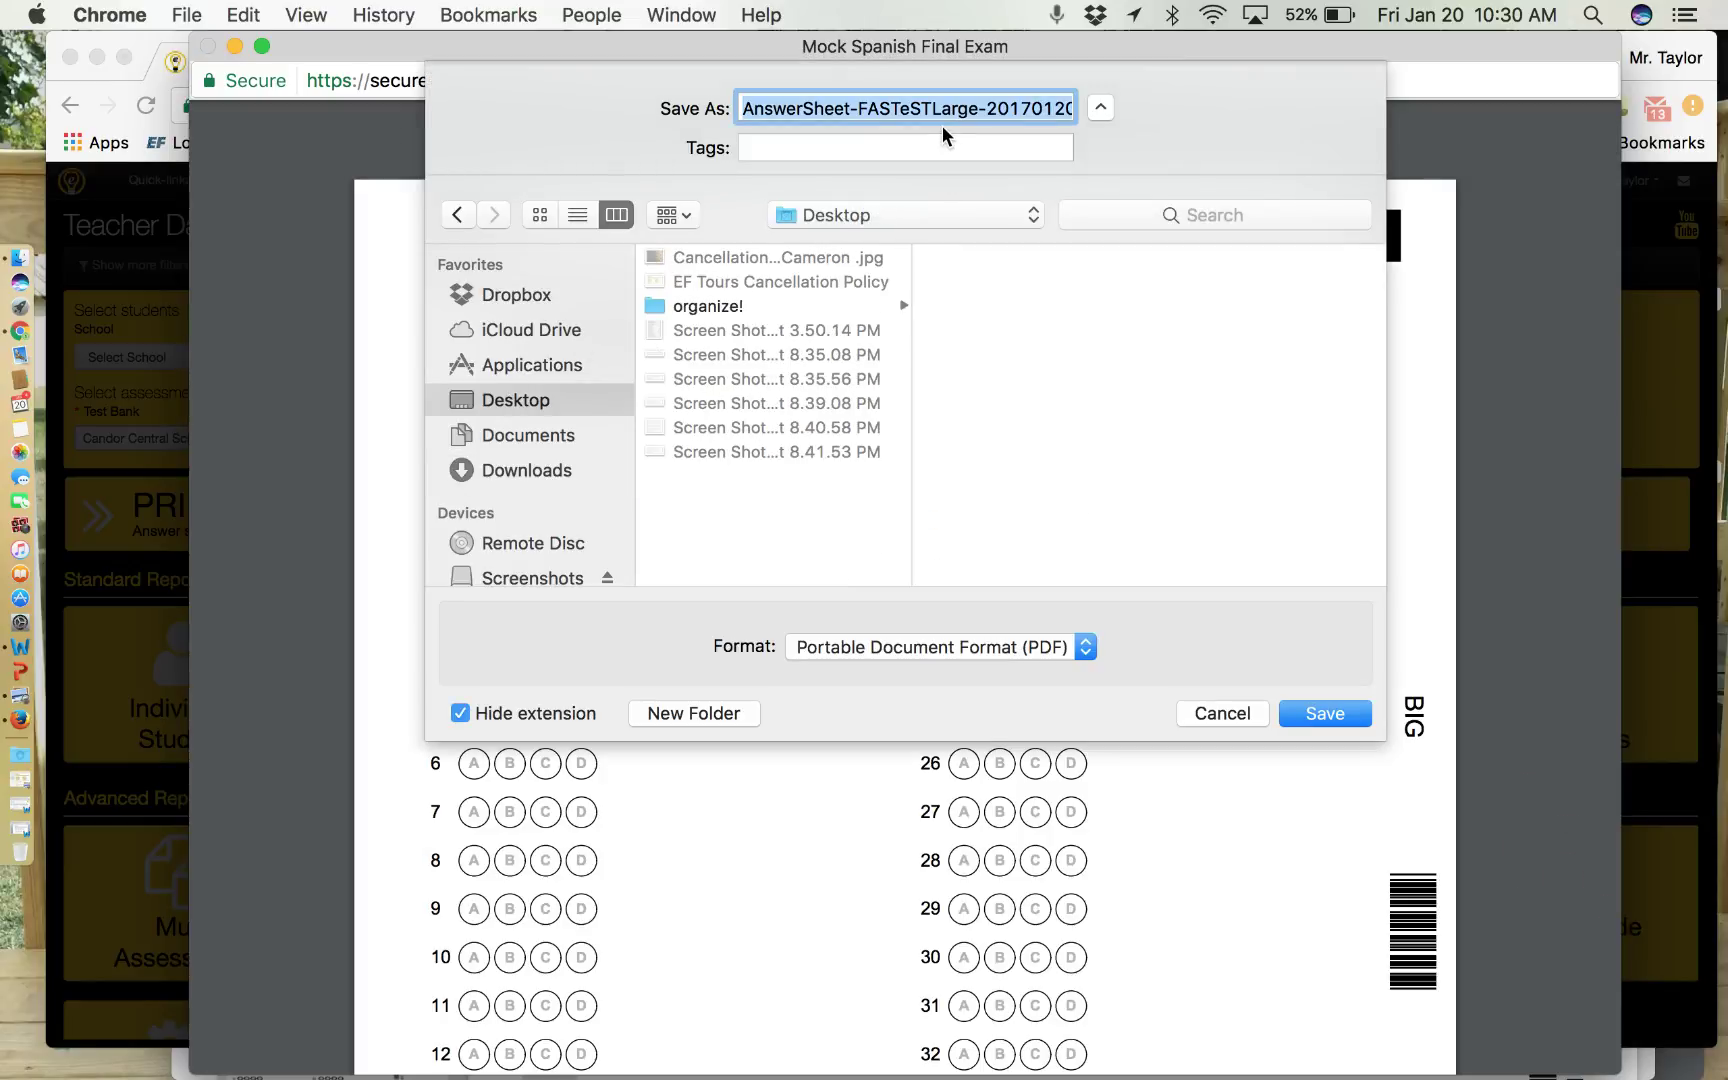
type("Mock Spanish")
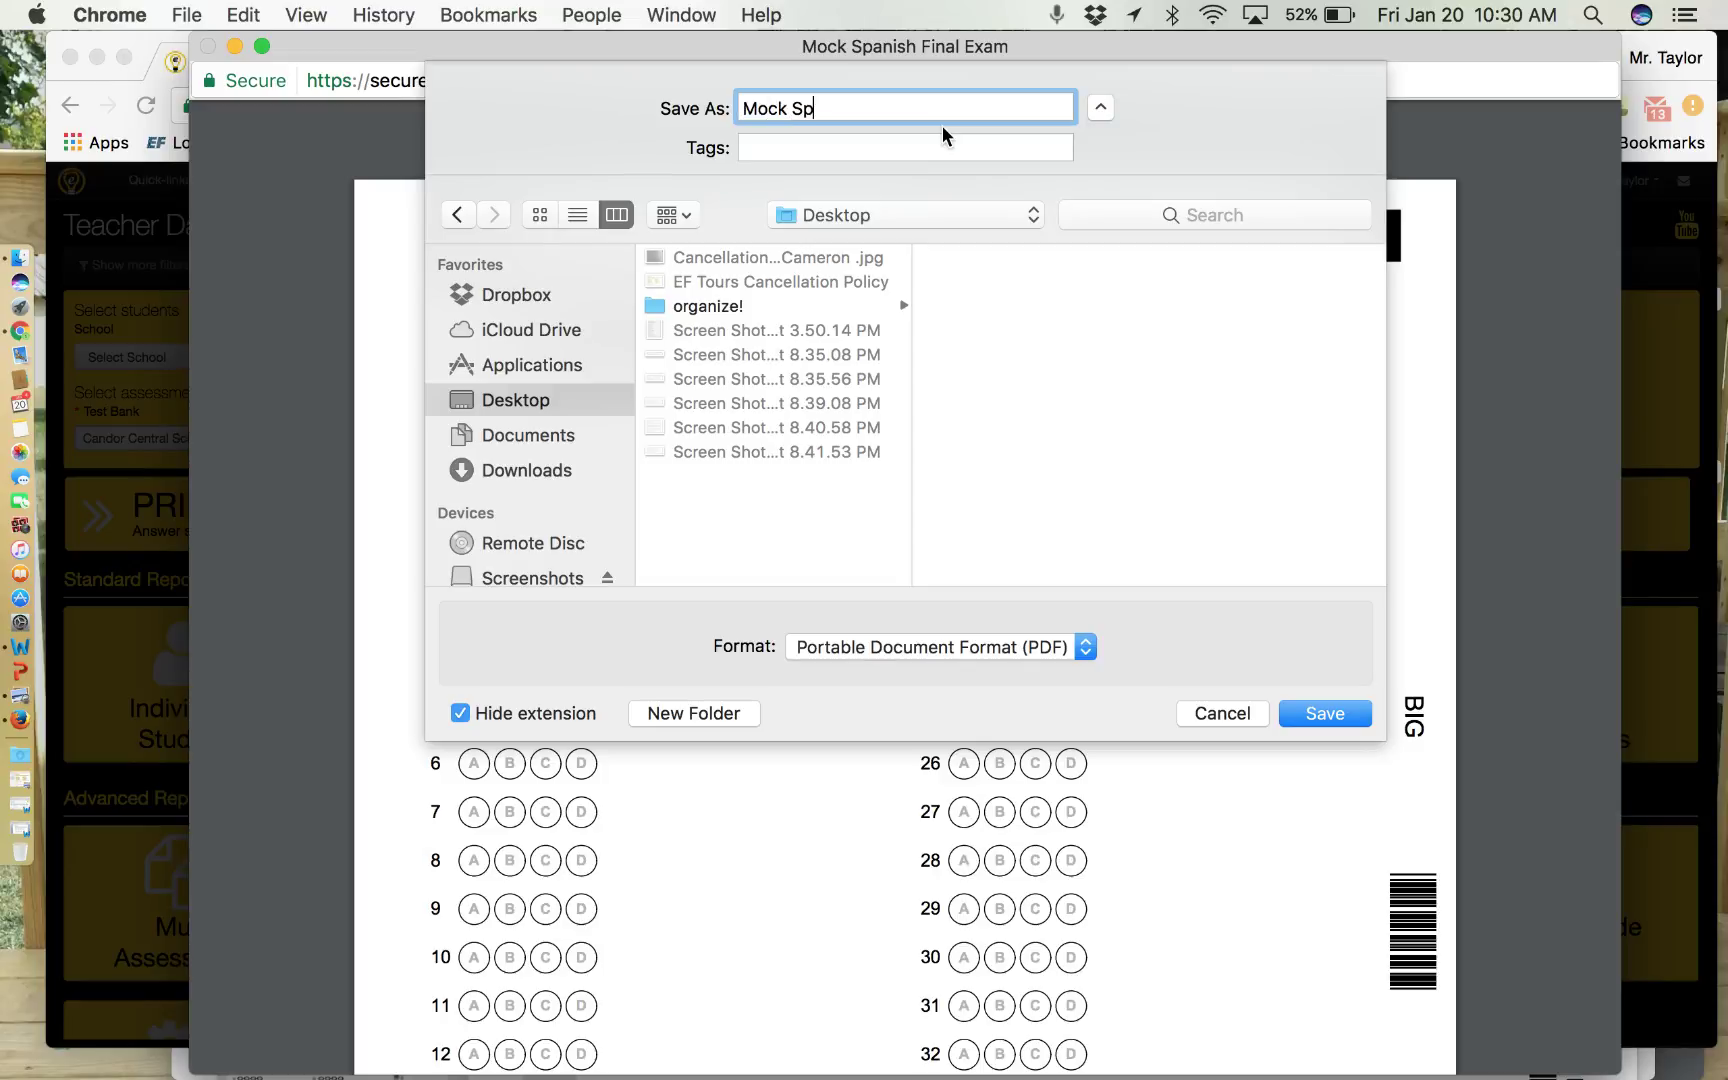
type(" Final")
left_click(1316, 714)
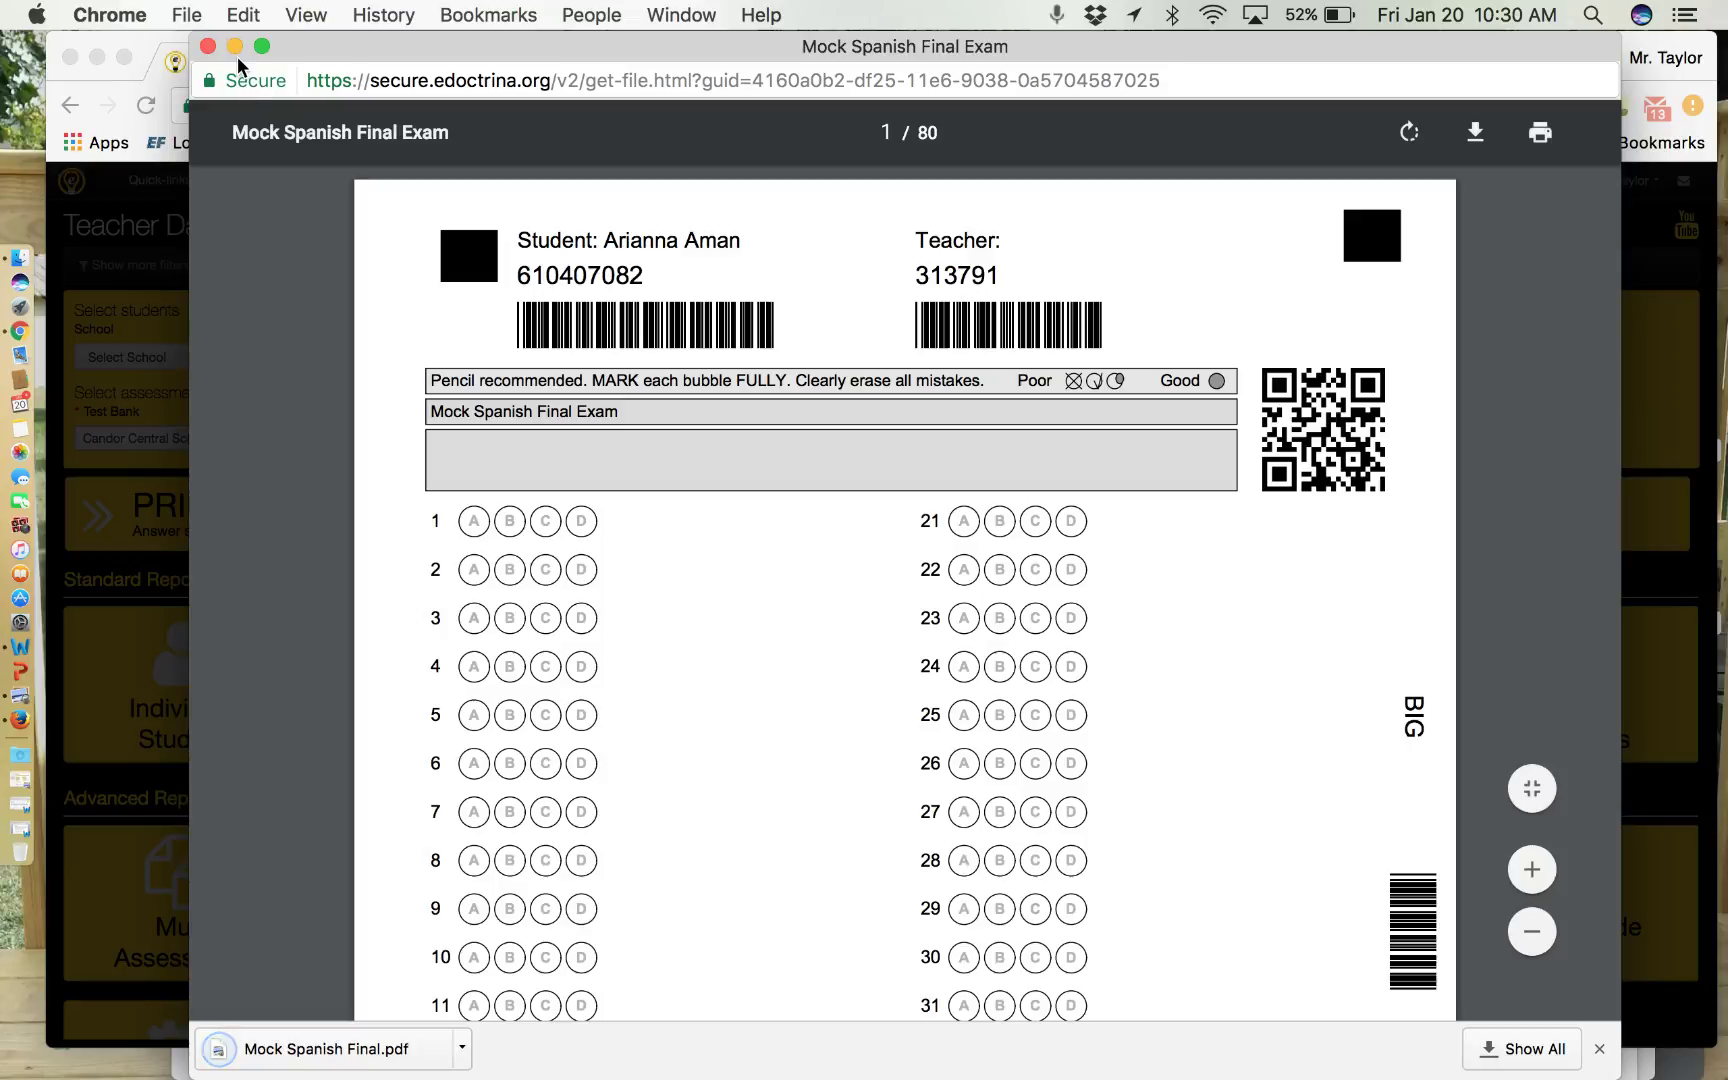
Open a Finder window showing the Desktop folder's files.
left_click(19, 258)
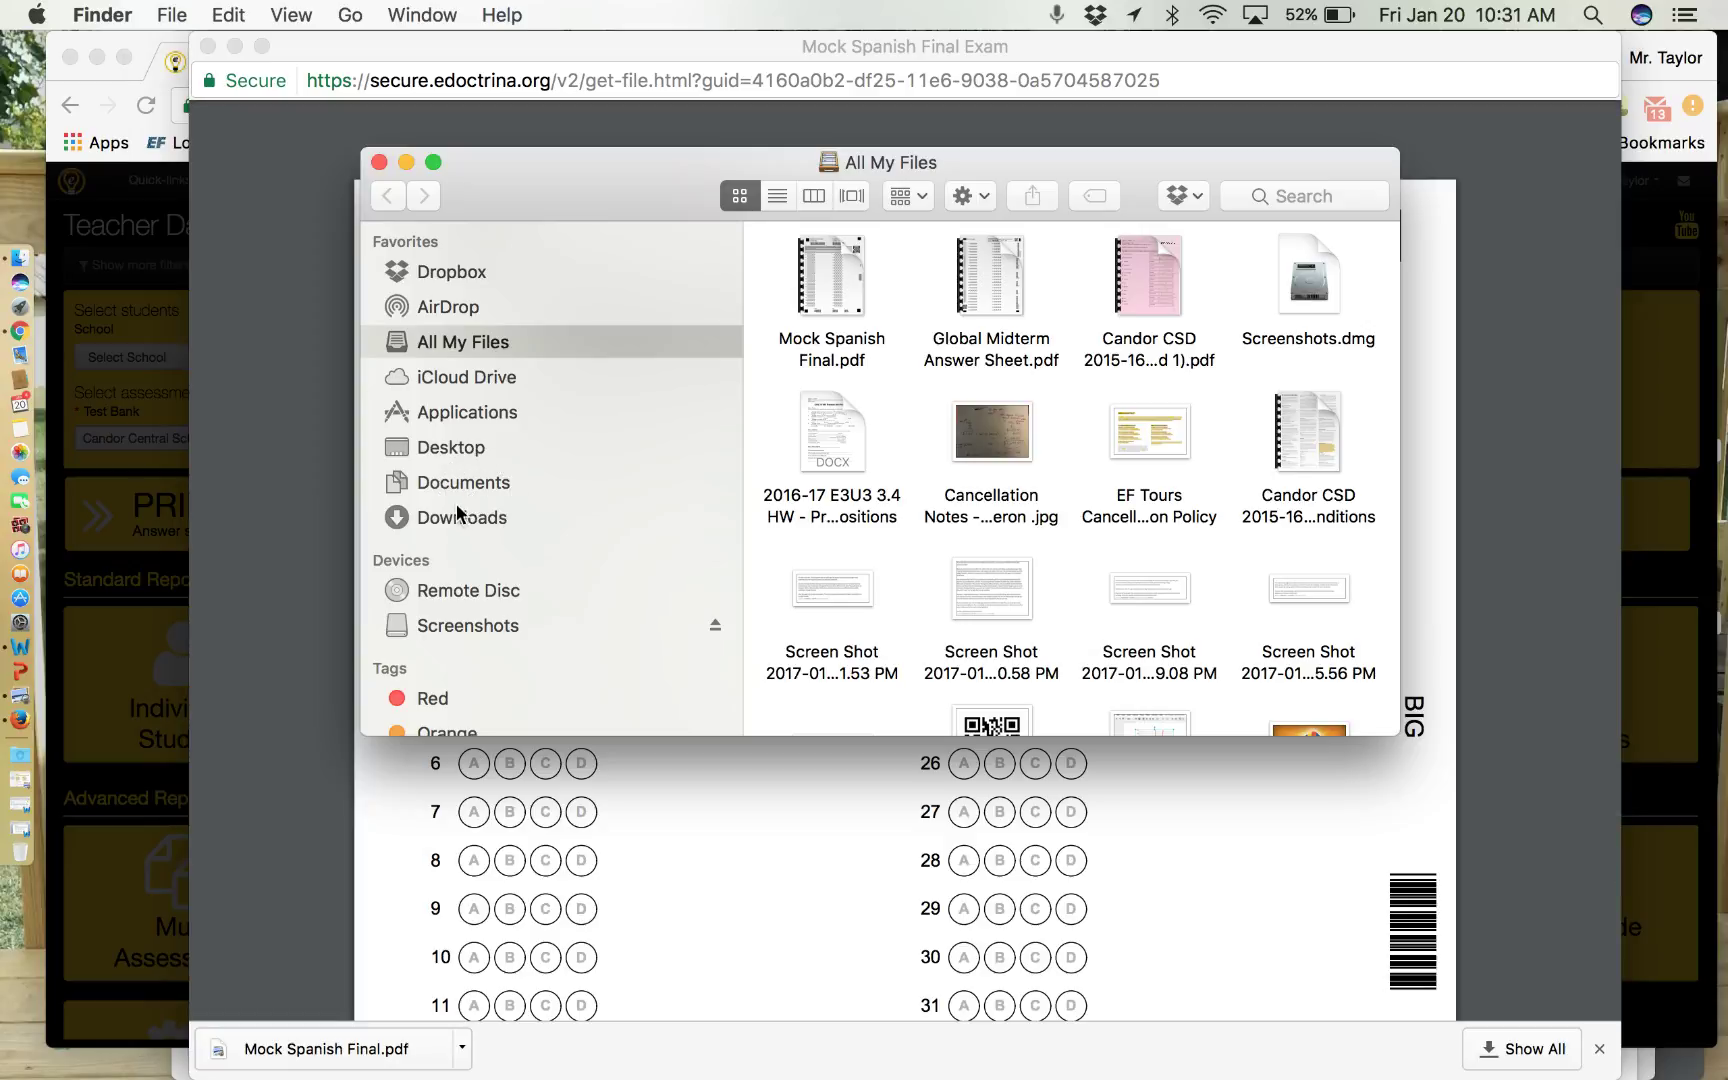
left_click(448, 450)
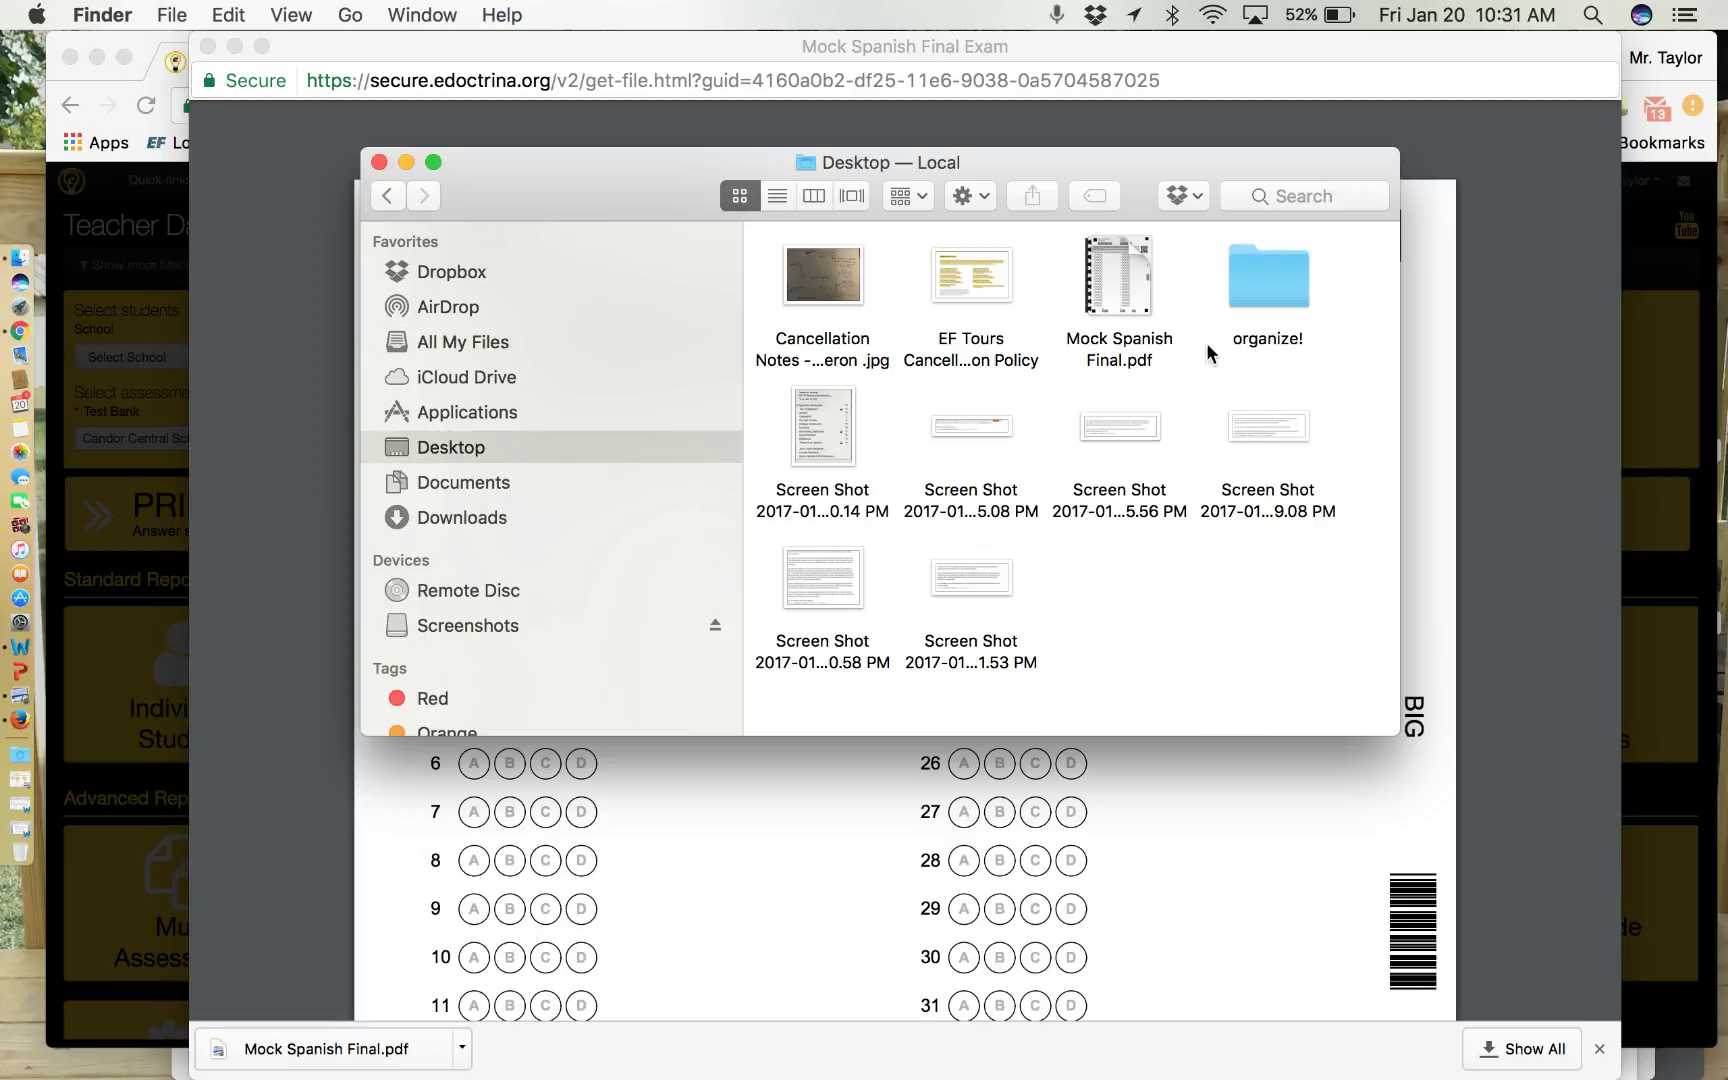
Open Mock Spanish Final.pdf in Preview, check pages 1 and 2, then close it.
double_click(1120, 250)
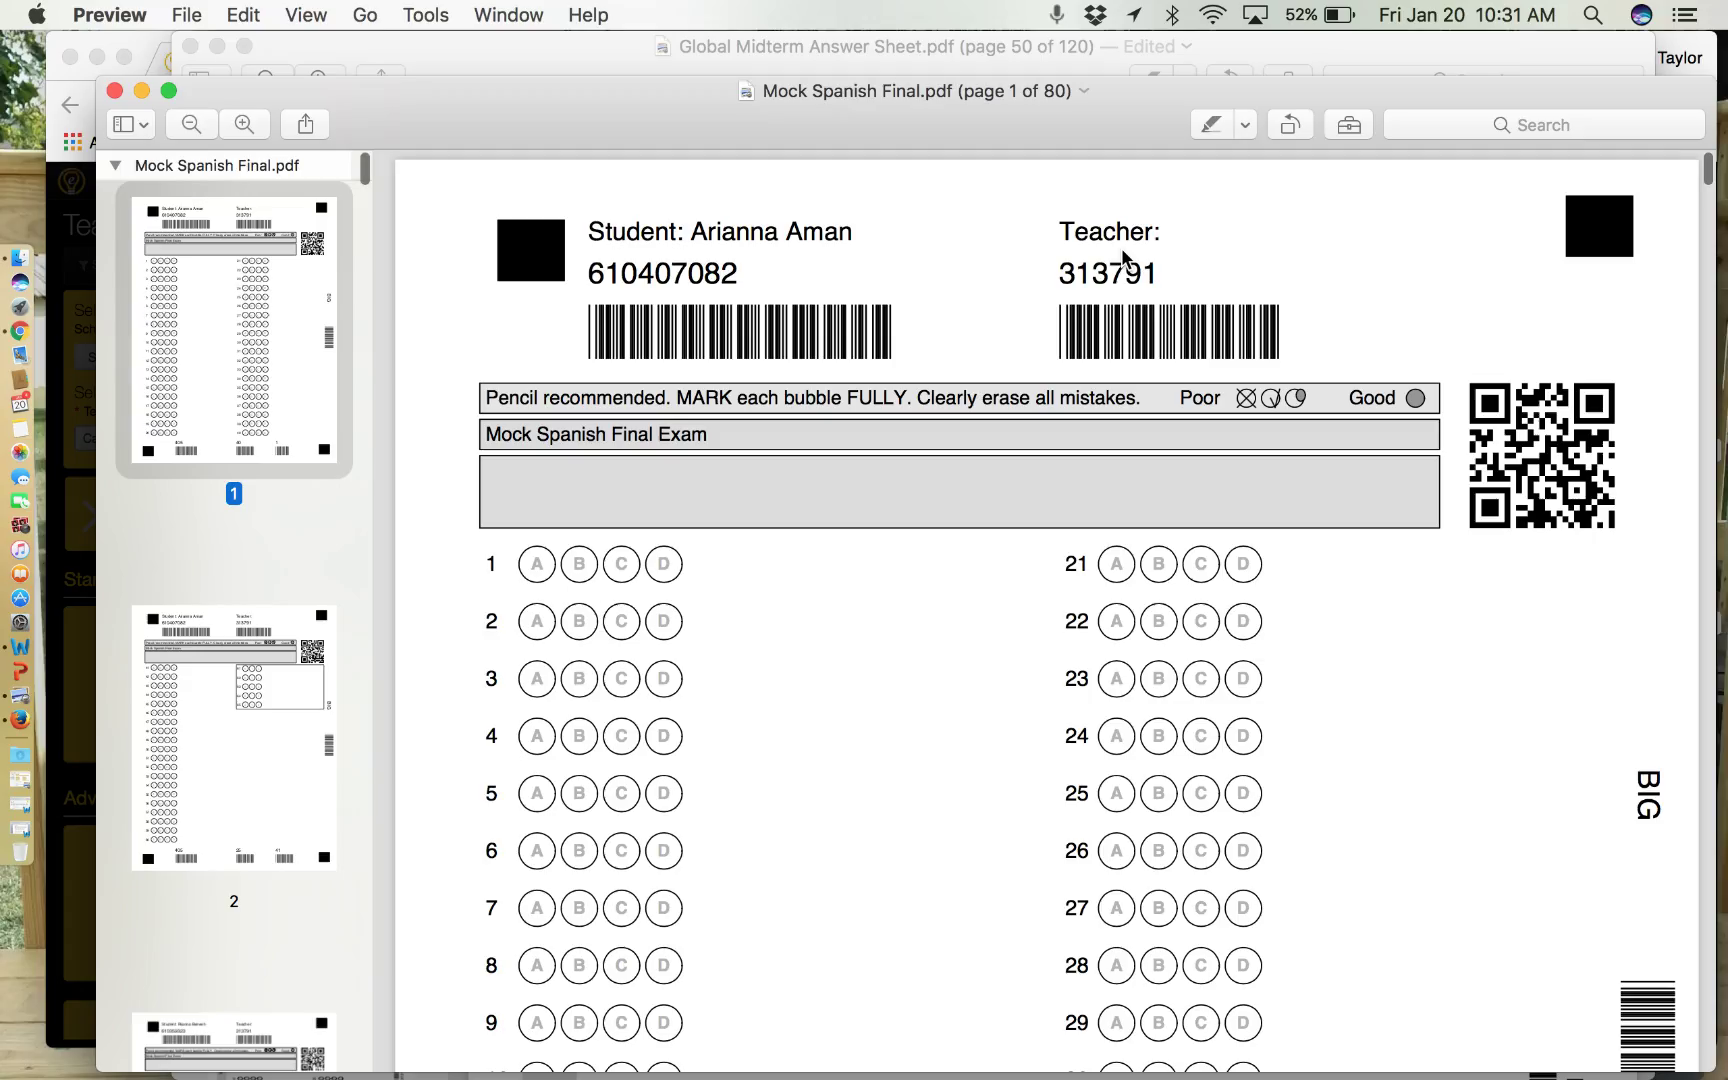
left_click_drag(558, 143, 540, 98)
scroll(621, 370, "down", 5)
scroll(621, 370, "up", 5)
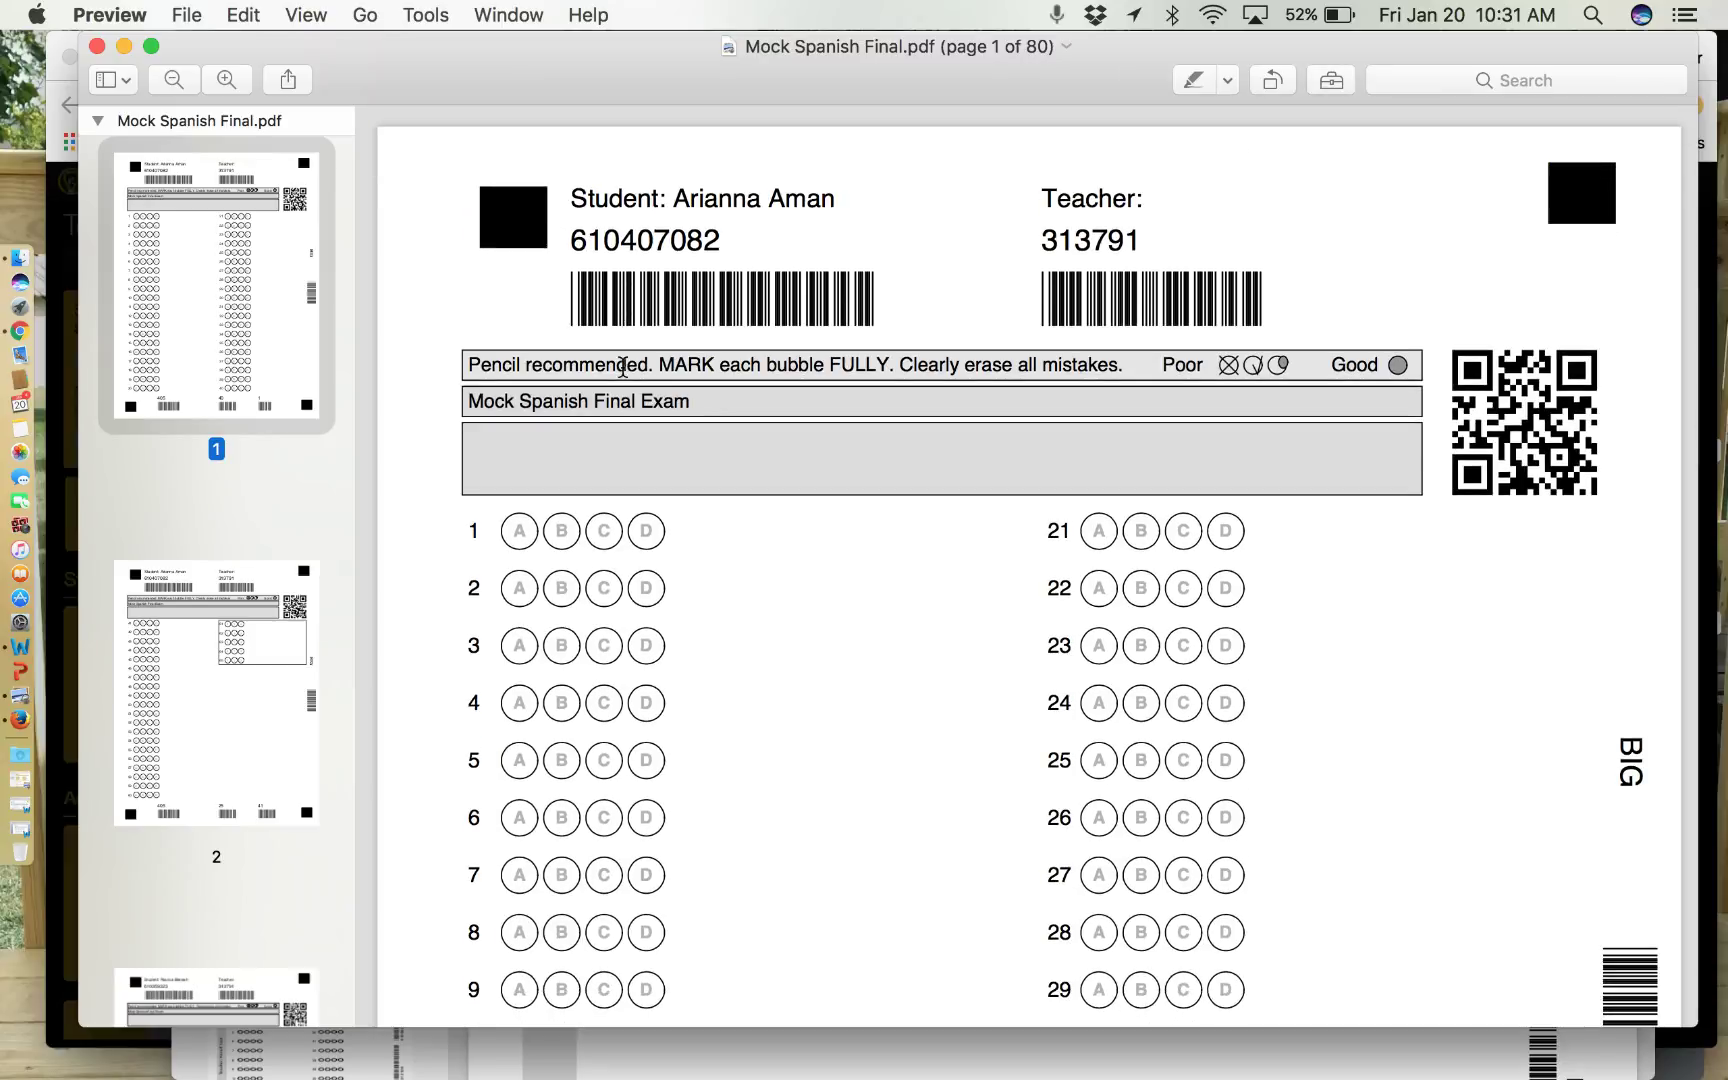
left_click(218, 778)
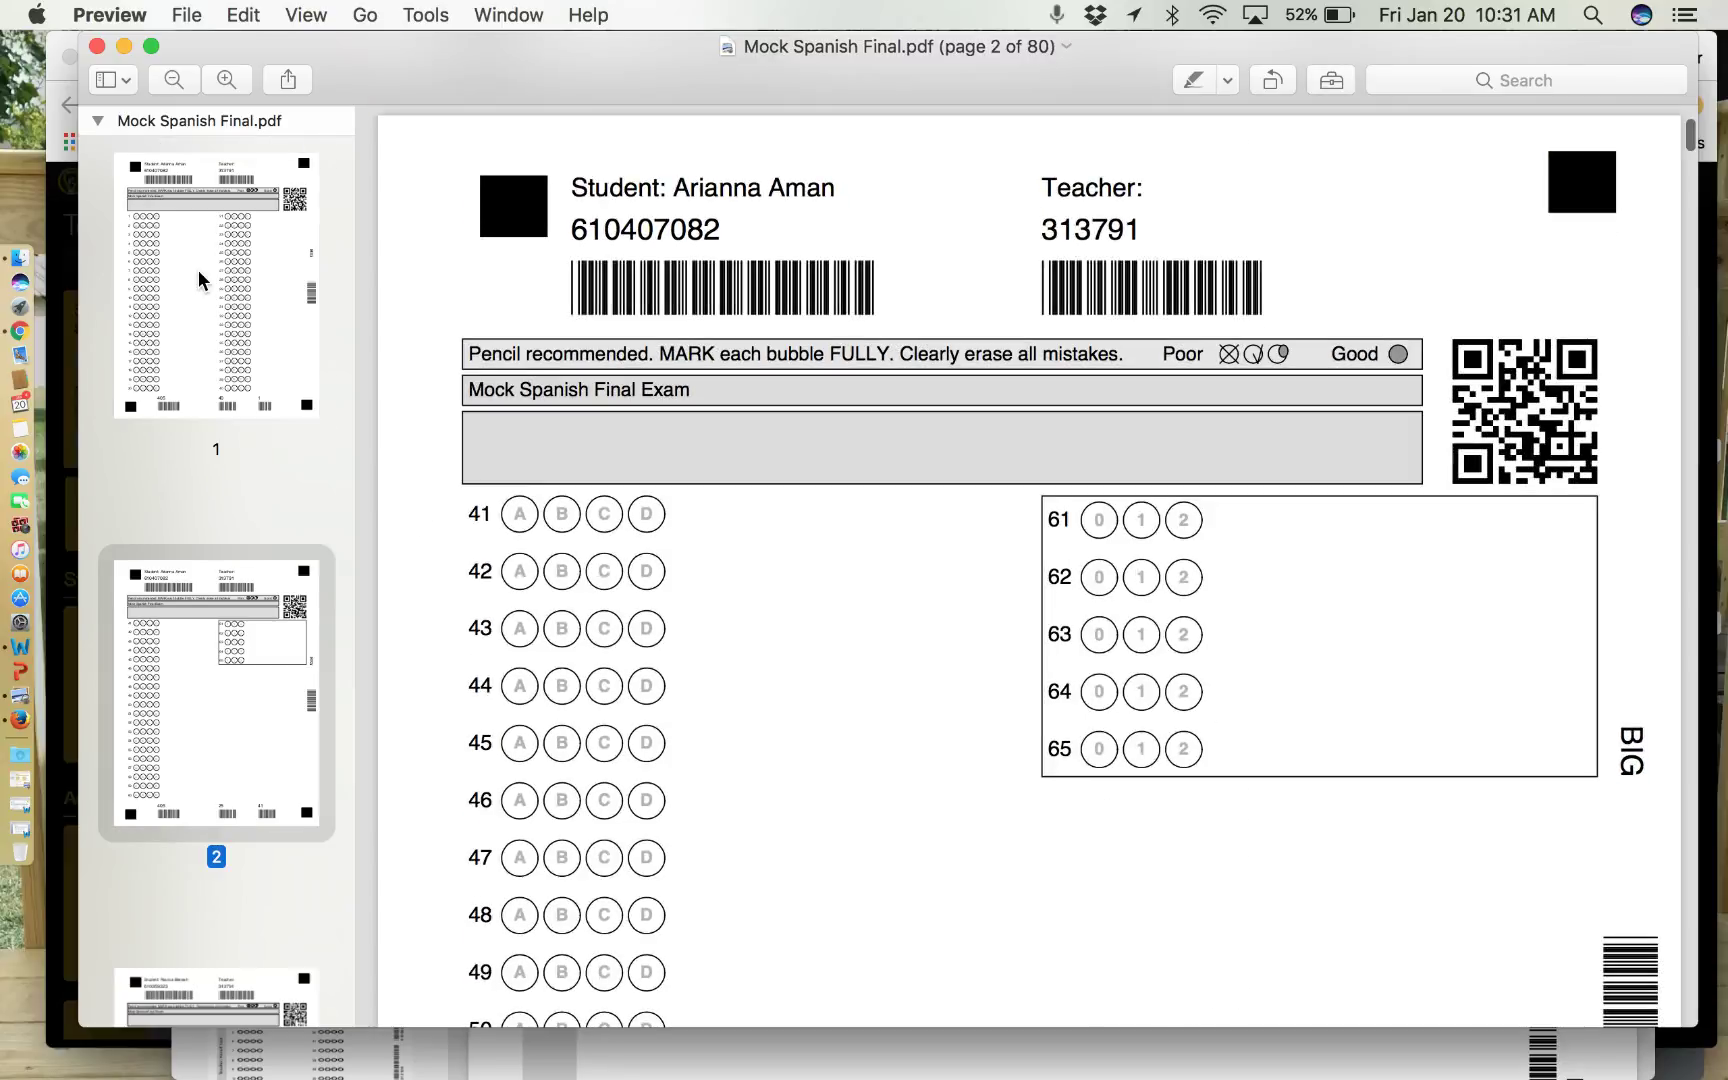
left_click(197, 274)
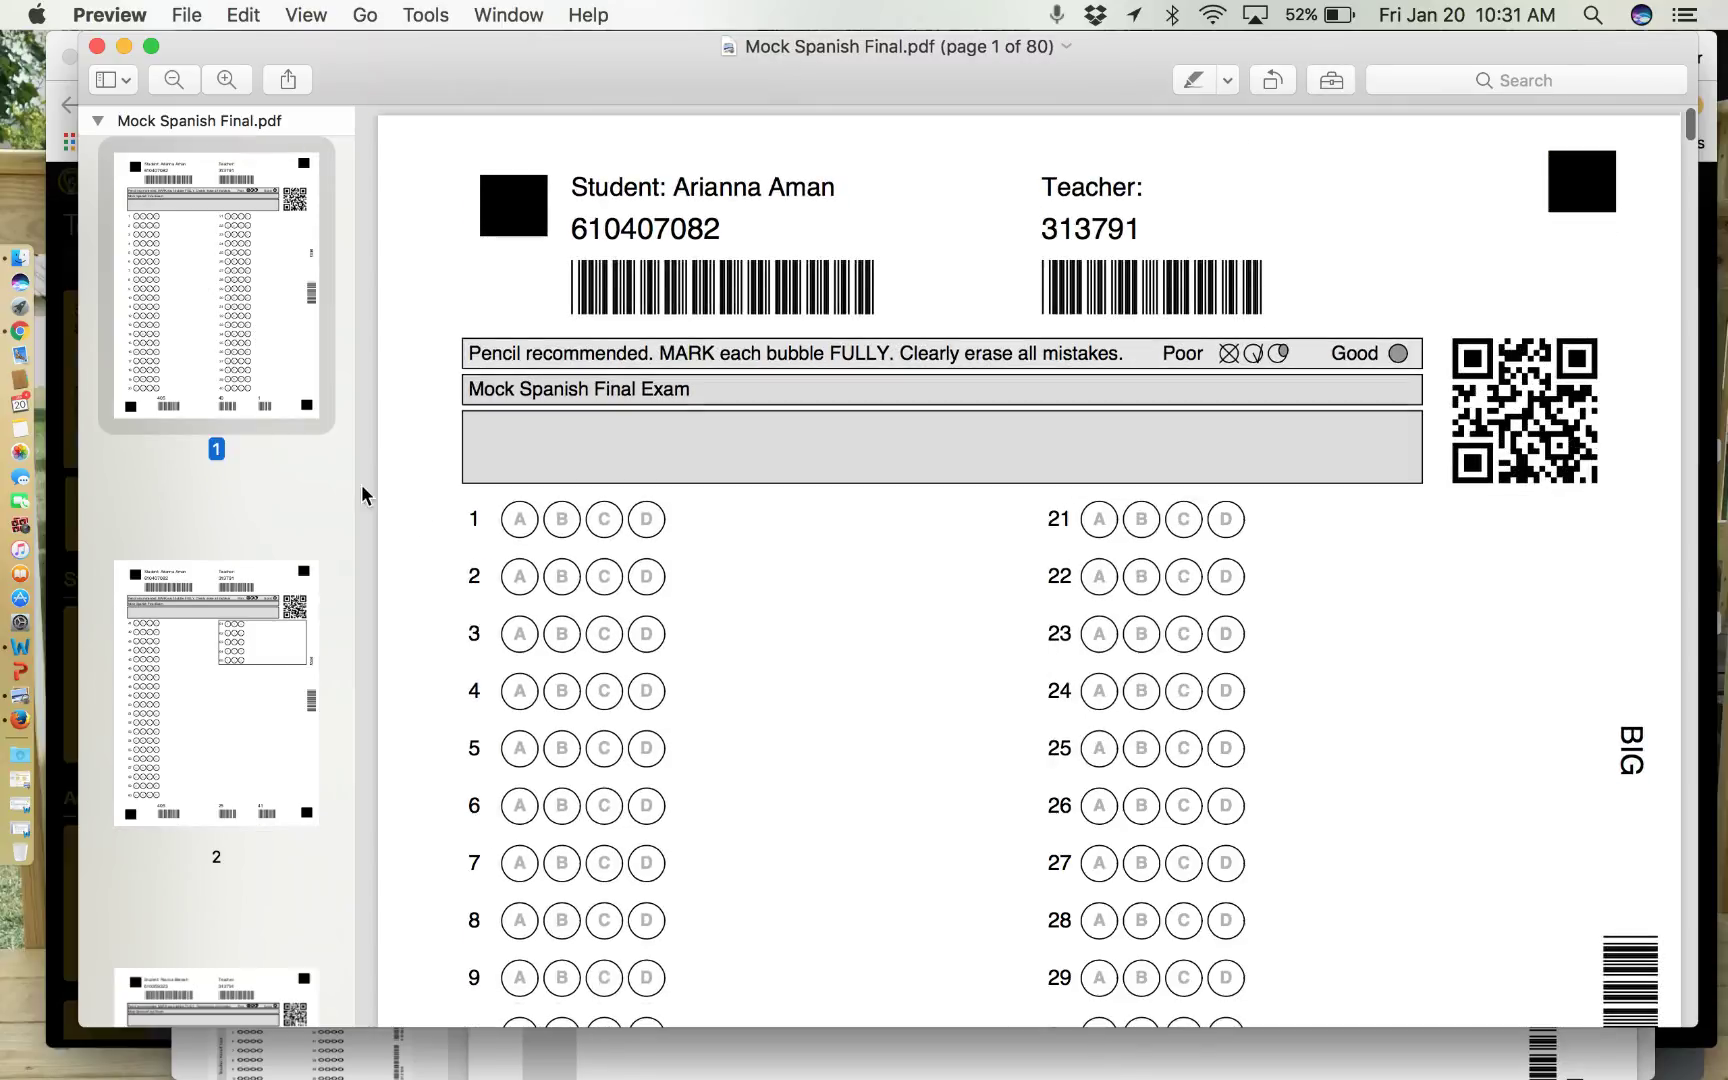
left_click(97, 46)
Close the Finder window, cancel the browser print dialog, and close the PDF viewer.
left_click(196, 46)
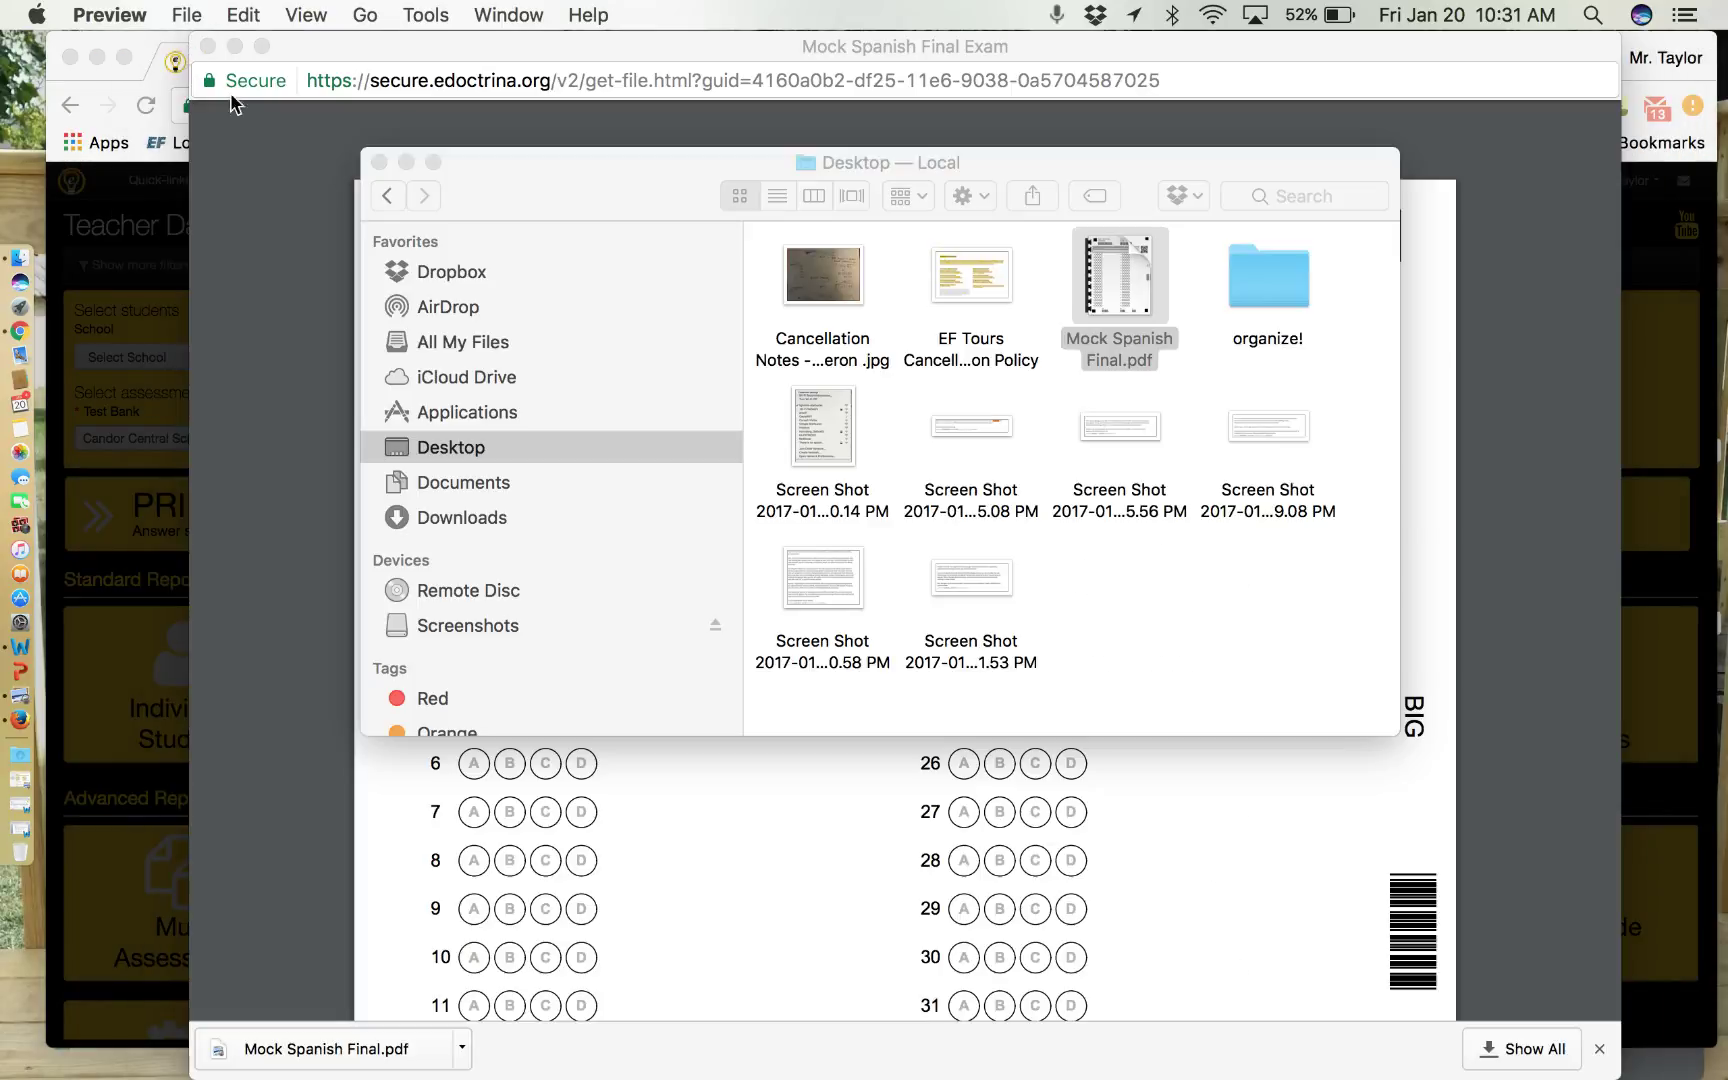
left_click(379, 161)
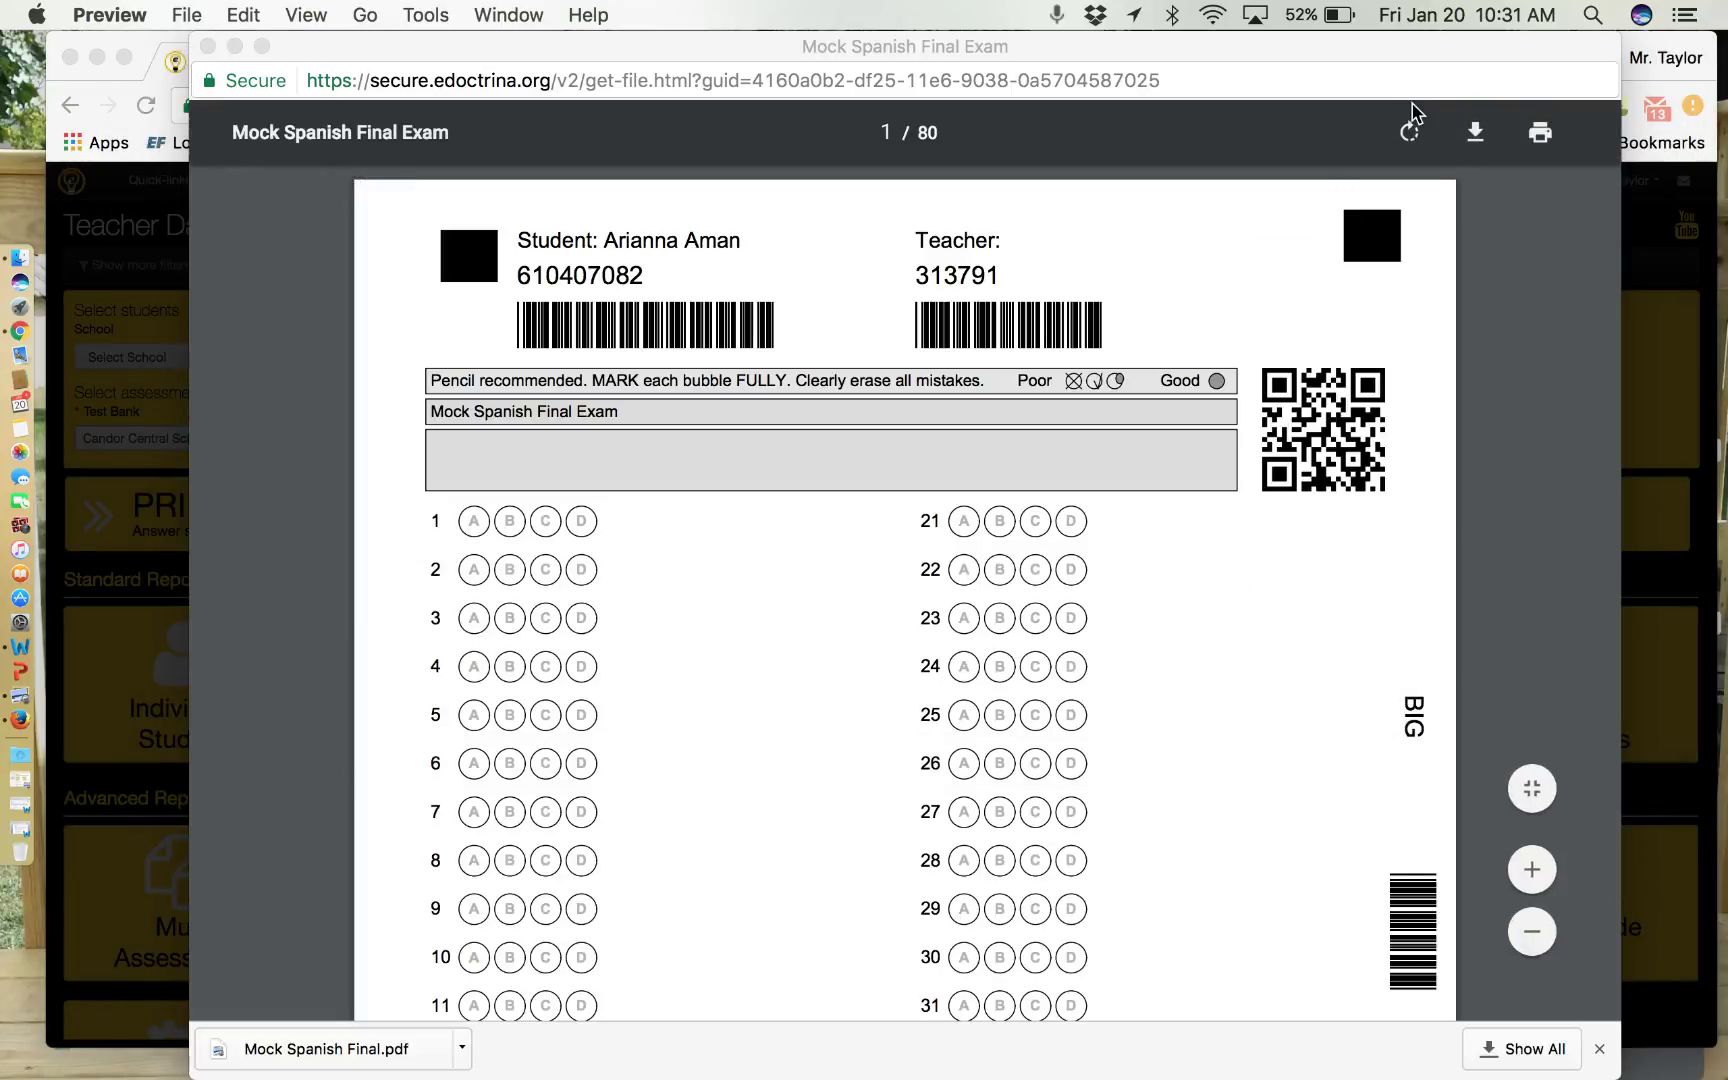
left_click(1541, 135)
left_click(1541, 135)
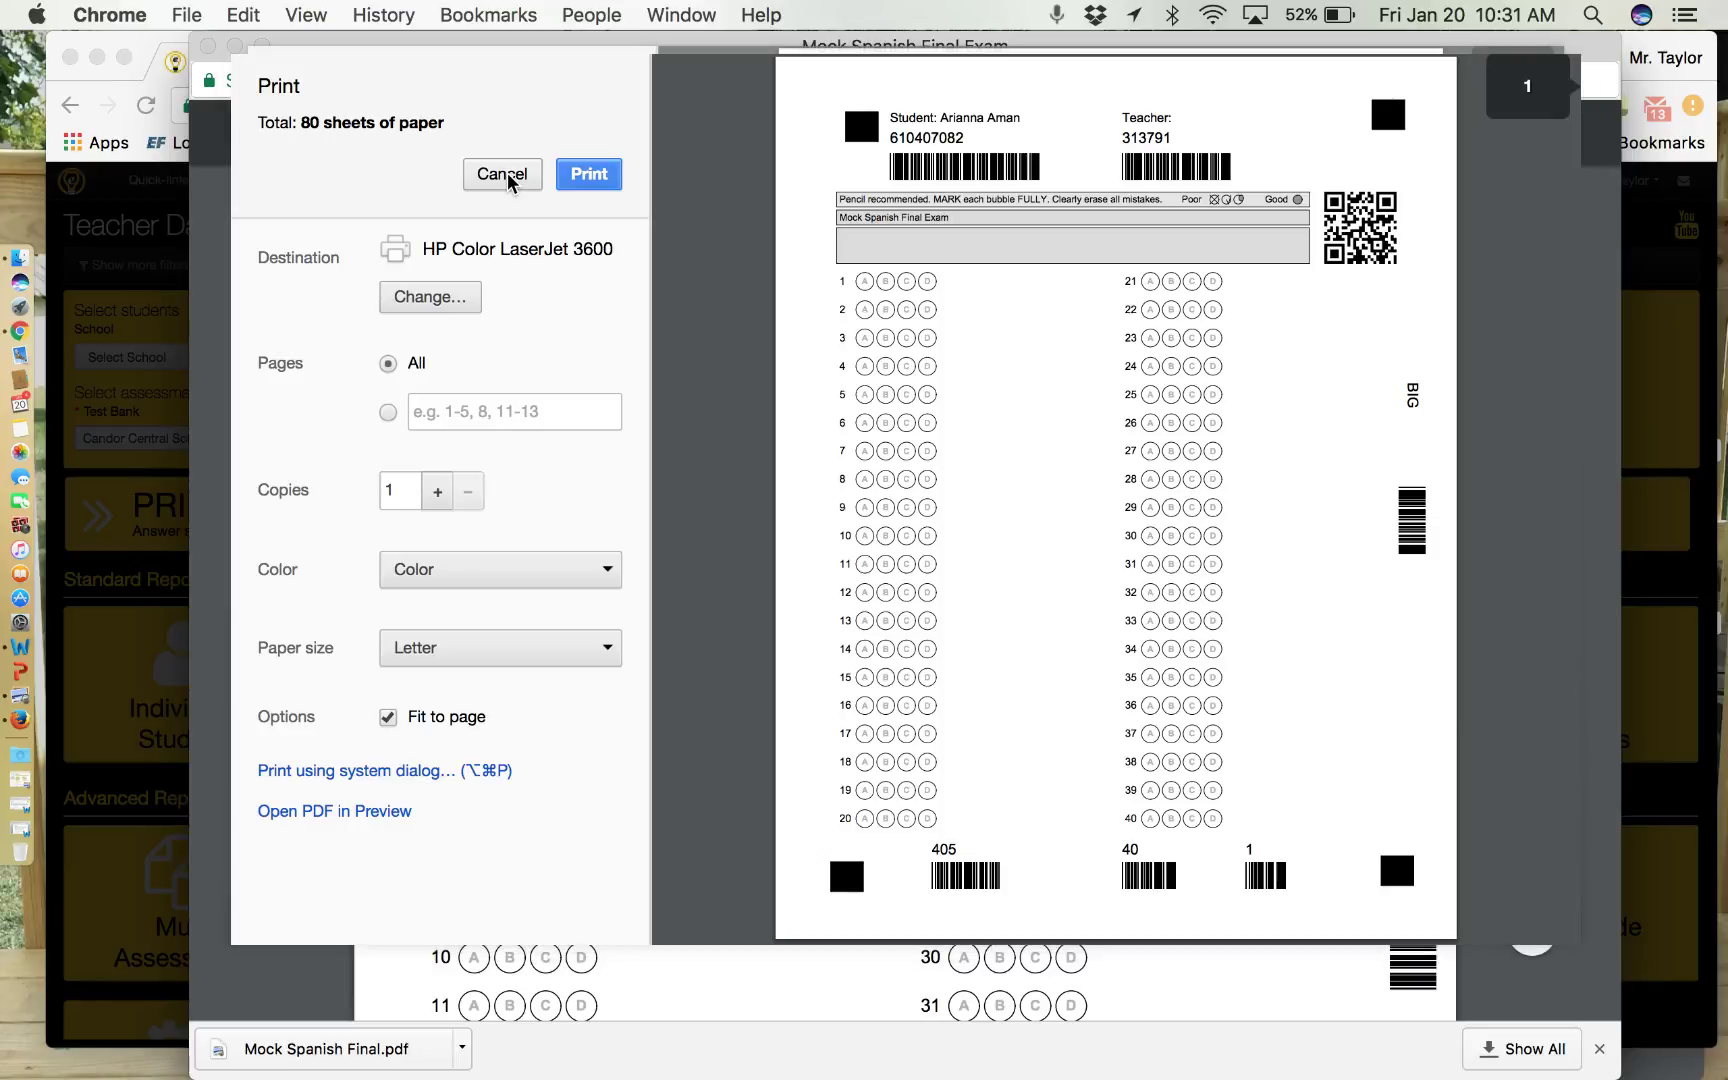
left_click(505, 174)
left_click(208, 46)
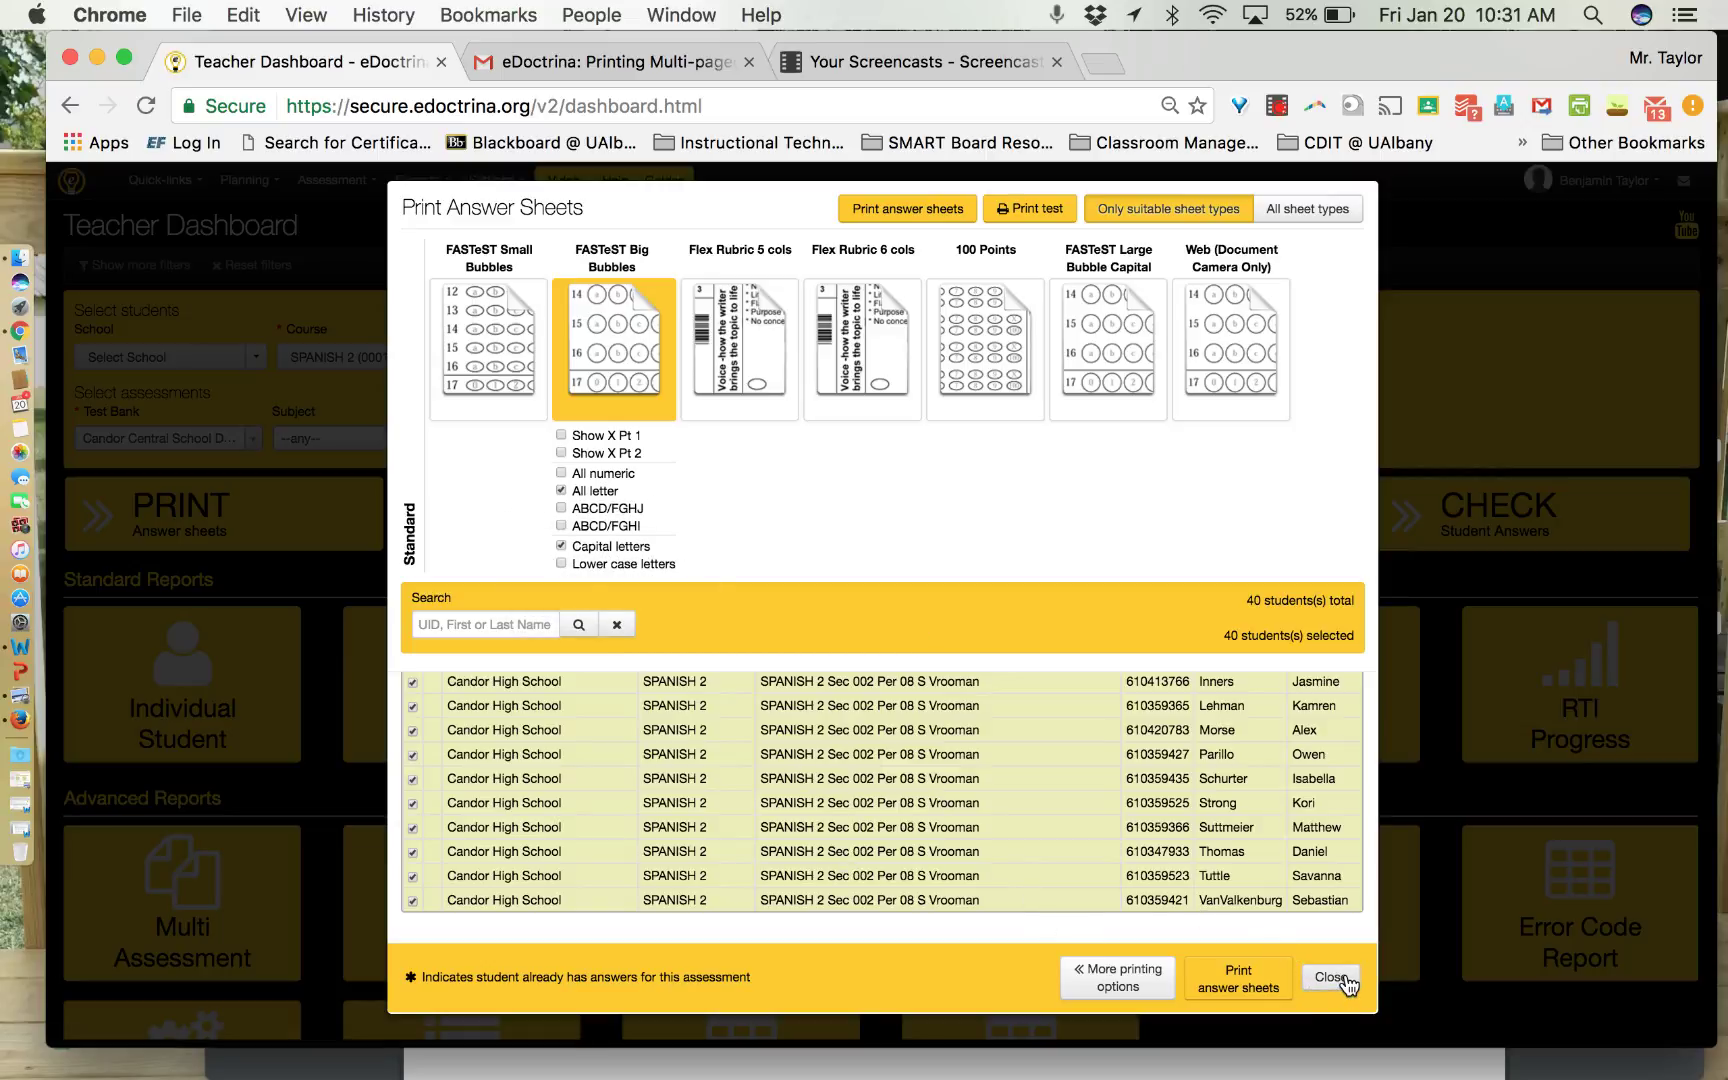
Close Print Answer Sheets, back to the dashboard with SPANISH 2 and Mock Spanish Final Exam.
left_click(1333, 990)
scroll(938, 421, "down", 1)
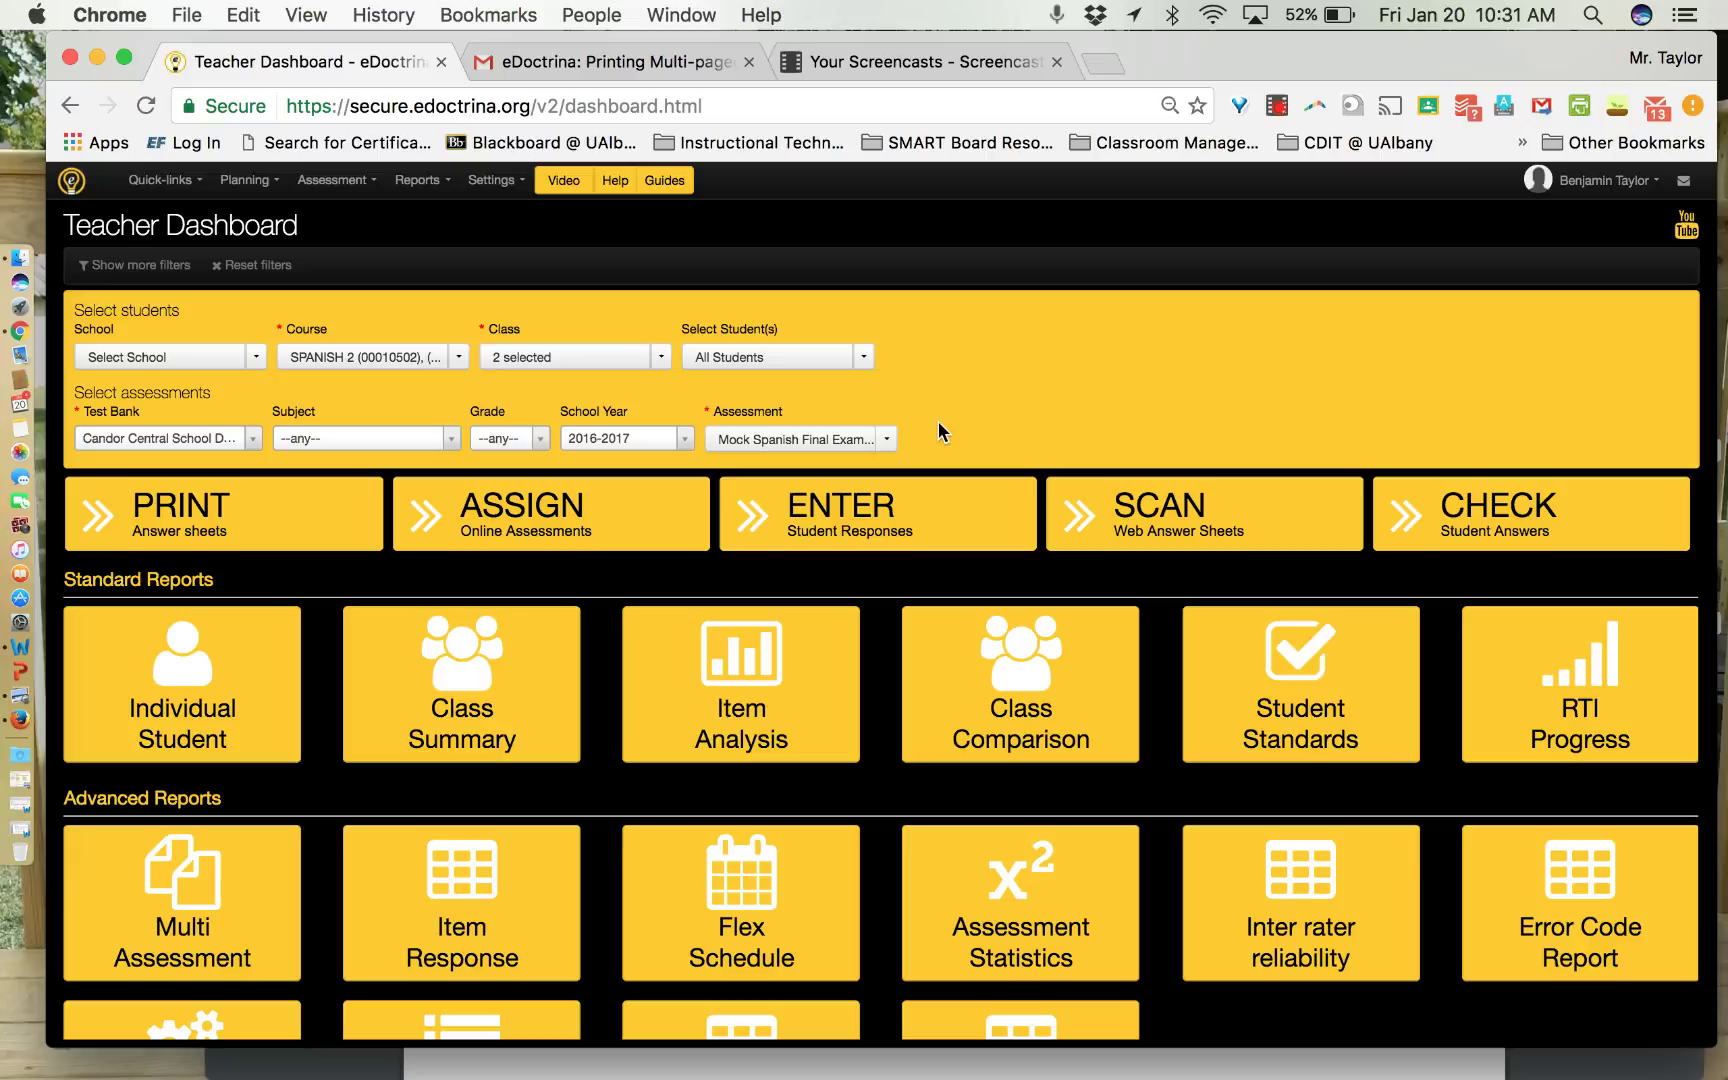